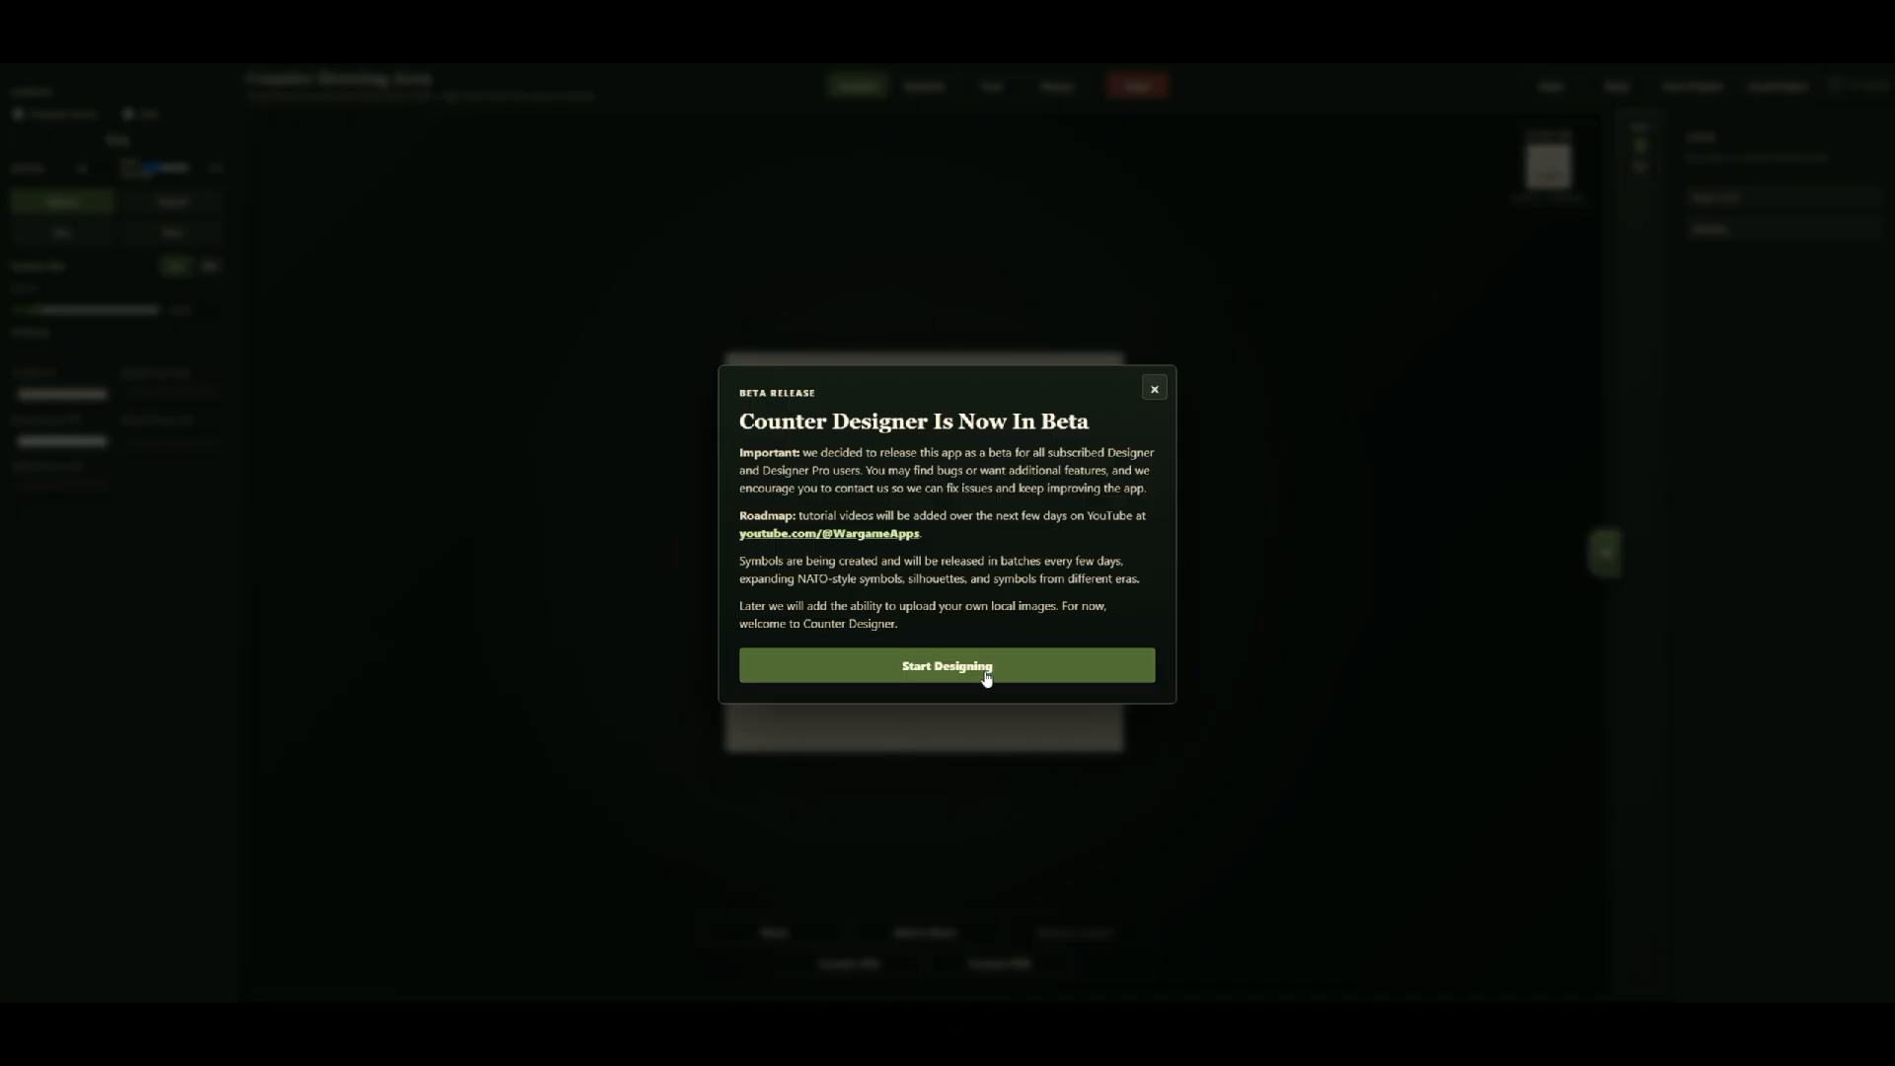
Step: Dismiss the beta release notice and try rounded corners on the square counter, restoring its square corners
{"action": "left_click", "coordinate": [983, 671]}
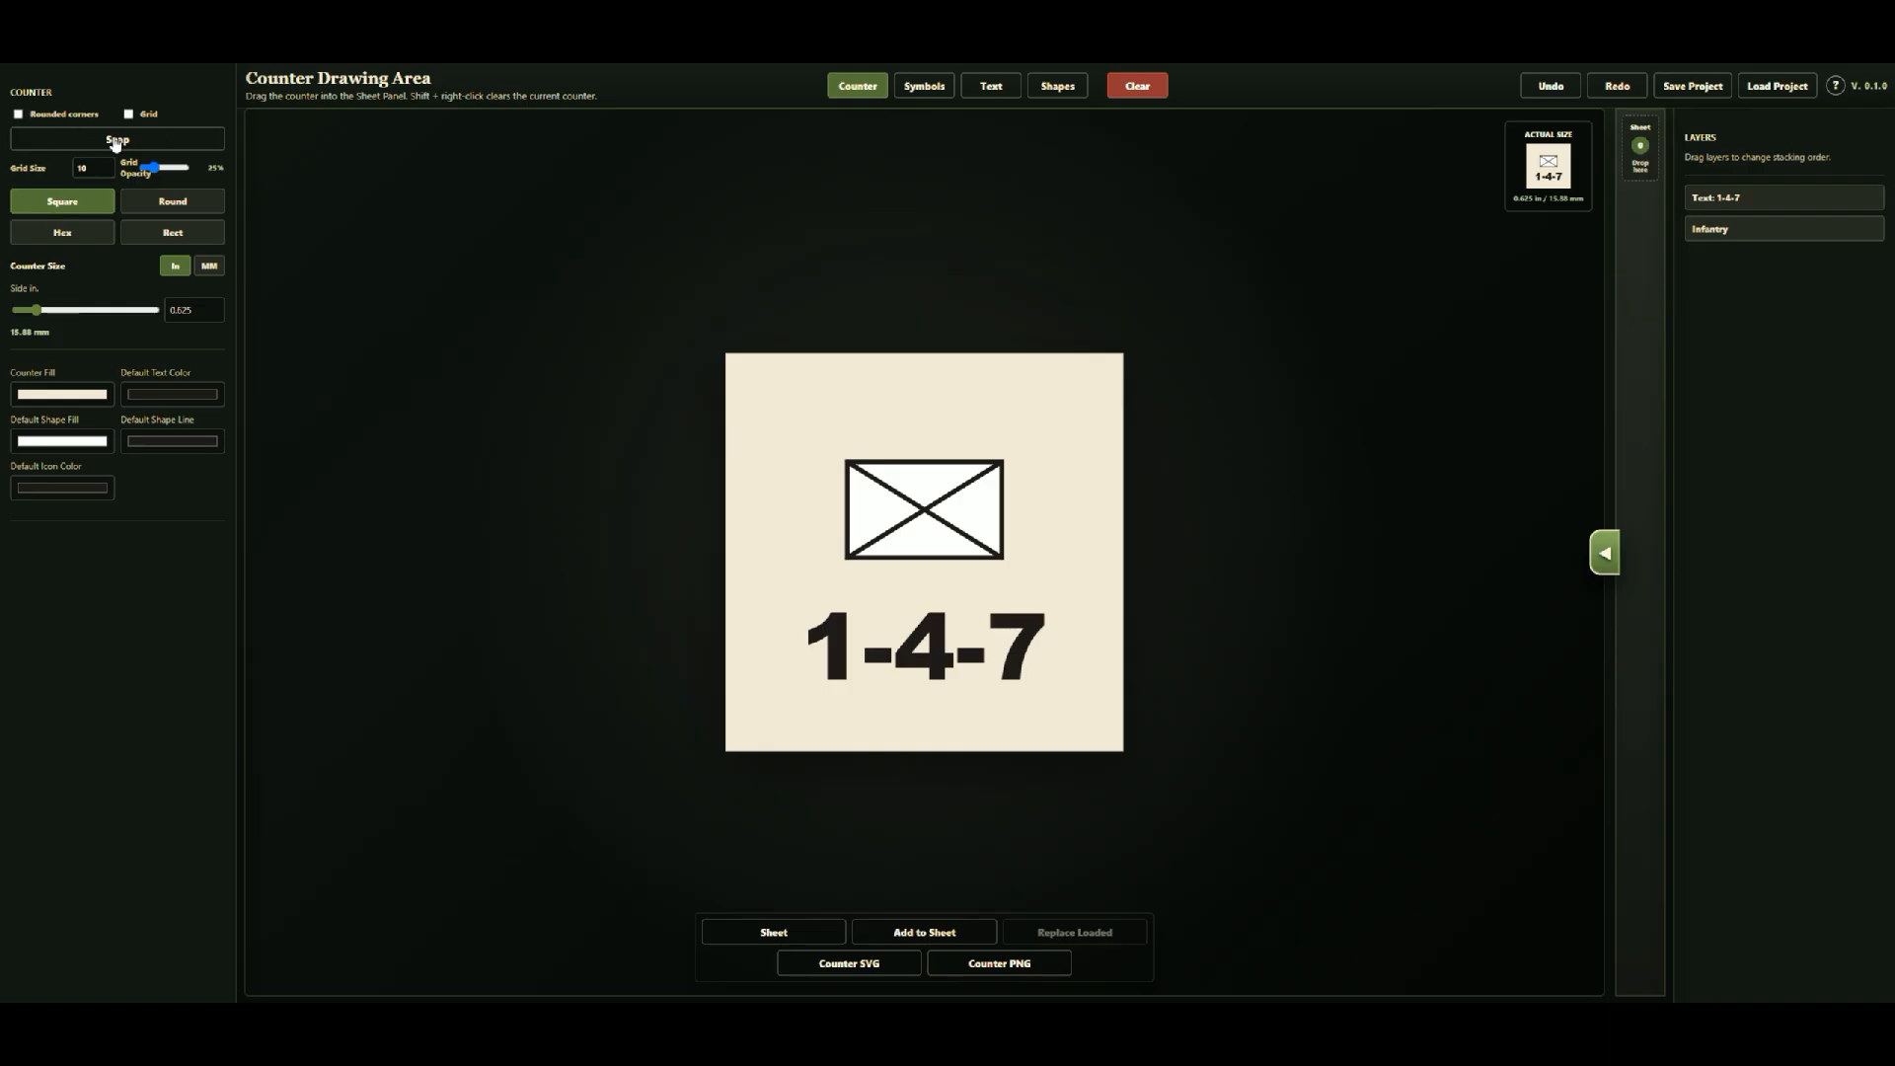
{"action": "left_click", "coordinate": [19, 116]}
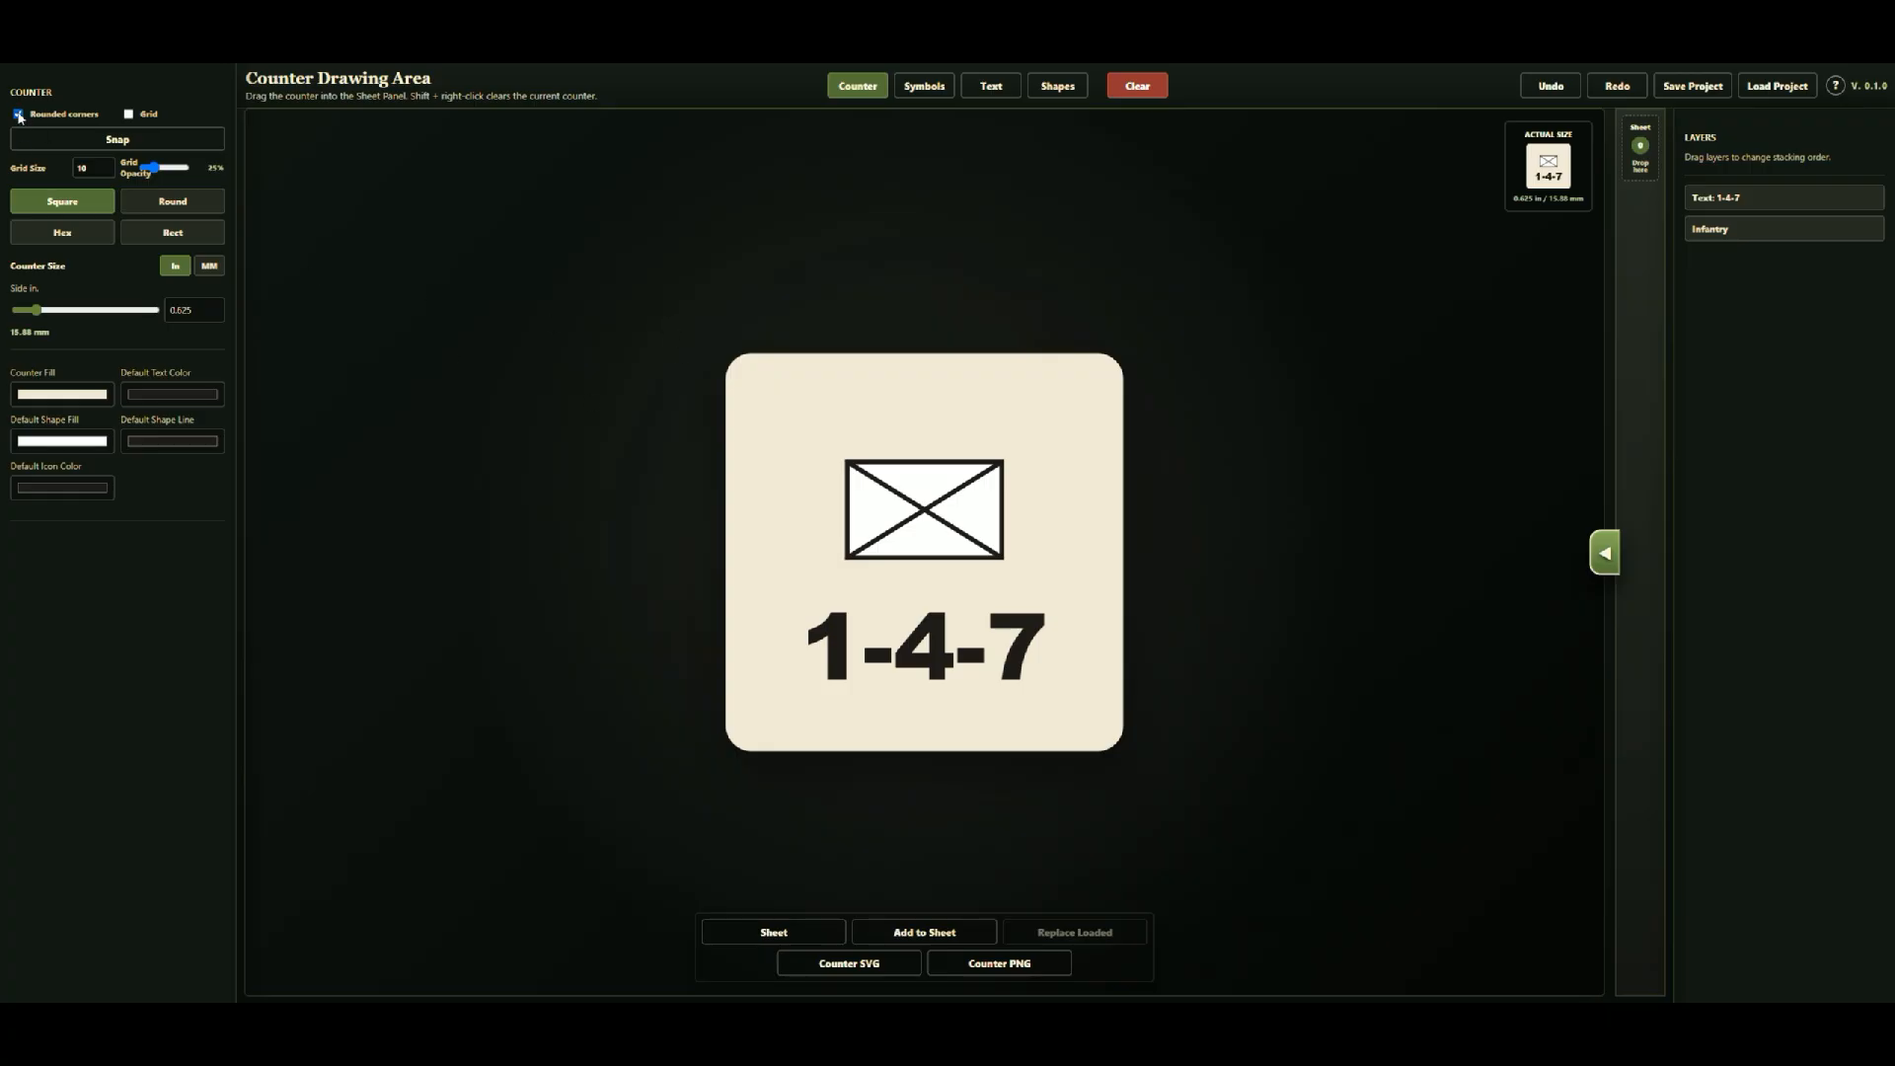
{"action": "left_click", "coordinate": [18, 114]}
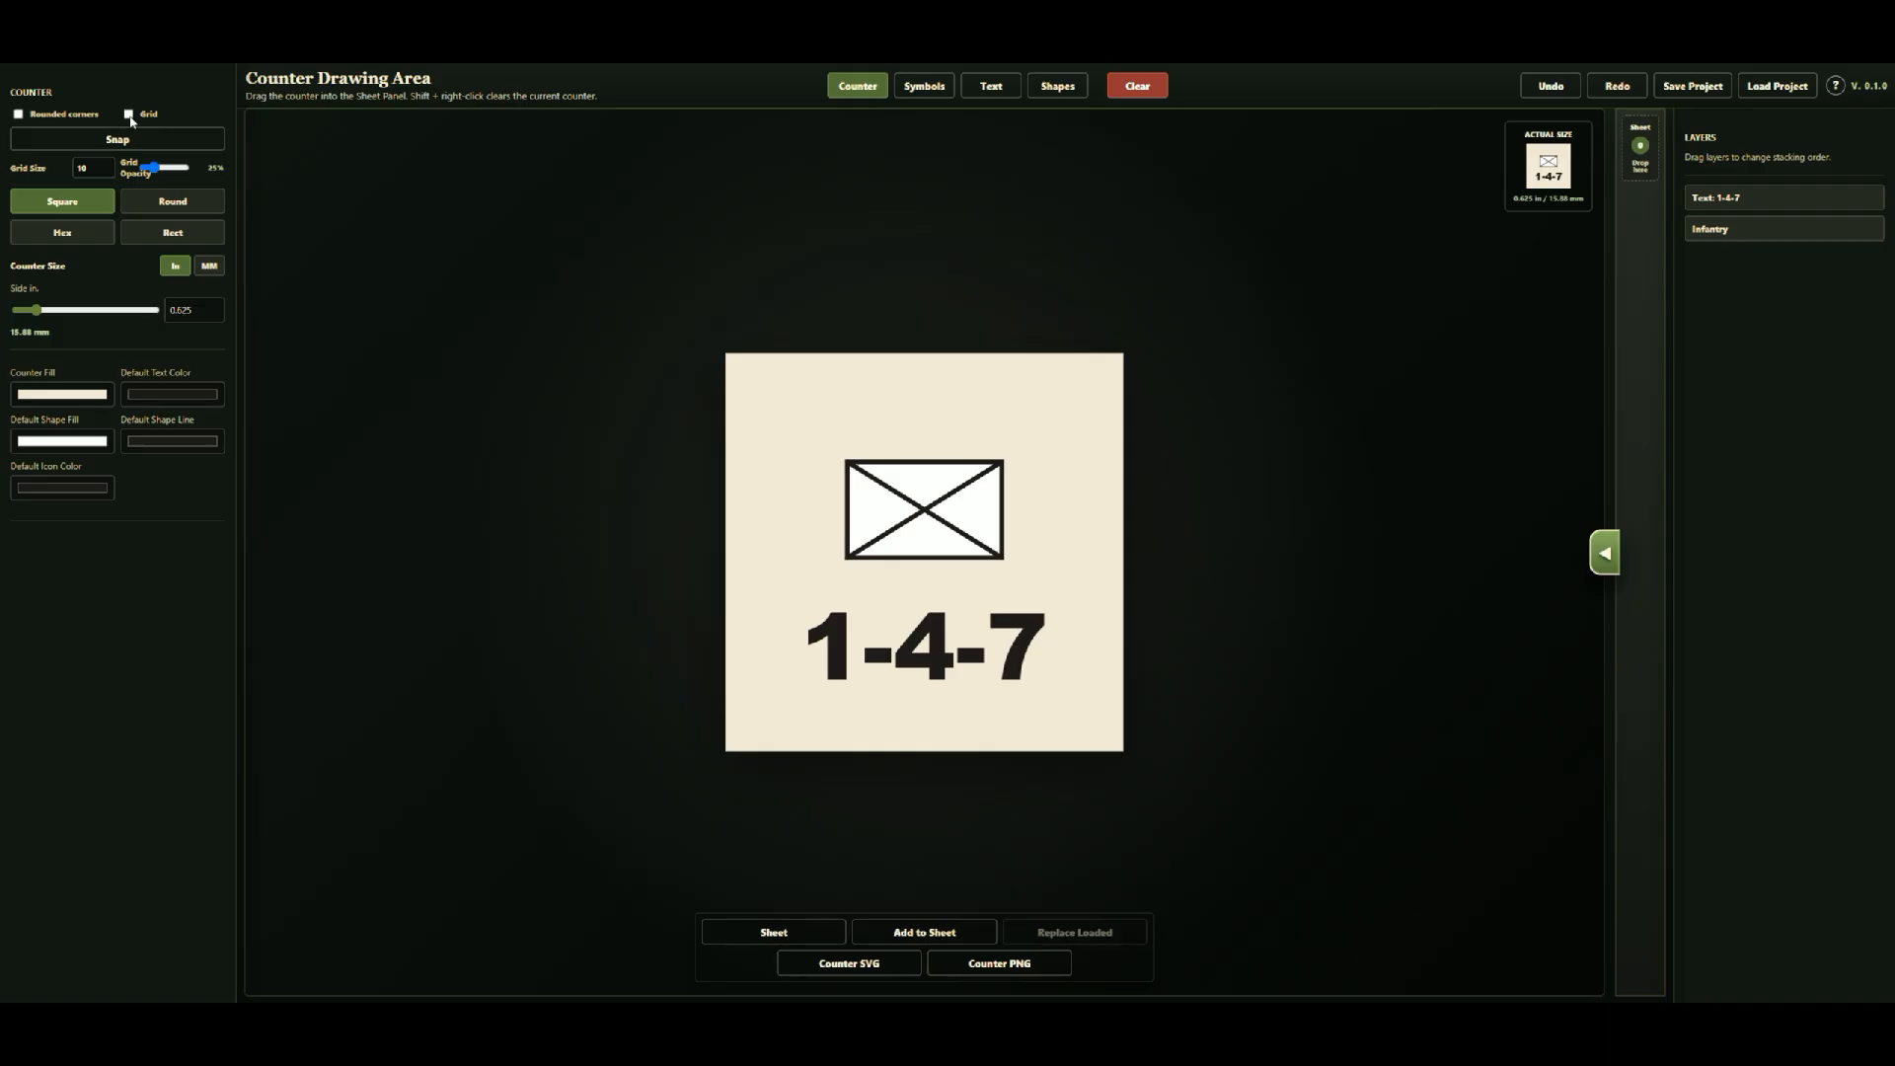
Step: Turn on the alignment grid over the counter
{"action": "key", "text": "ctrl+g"}
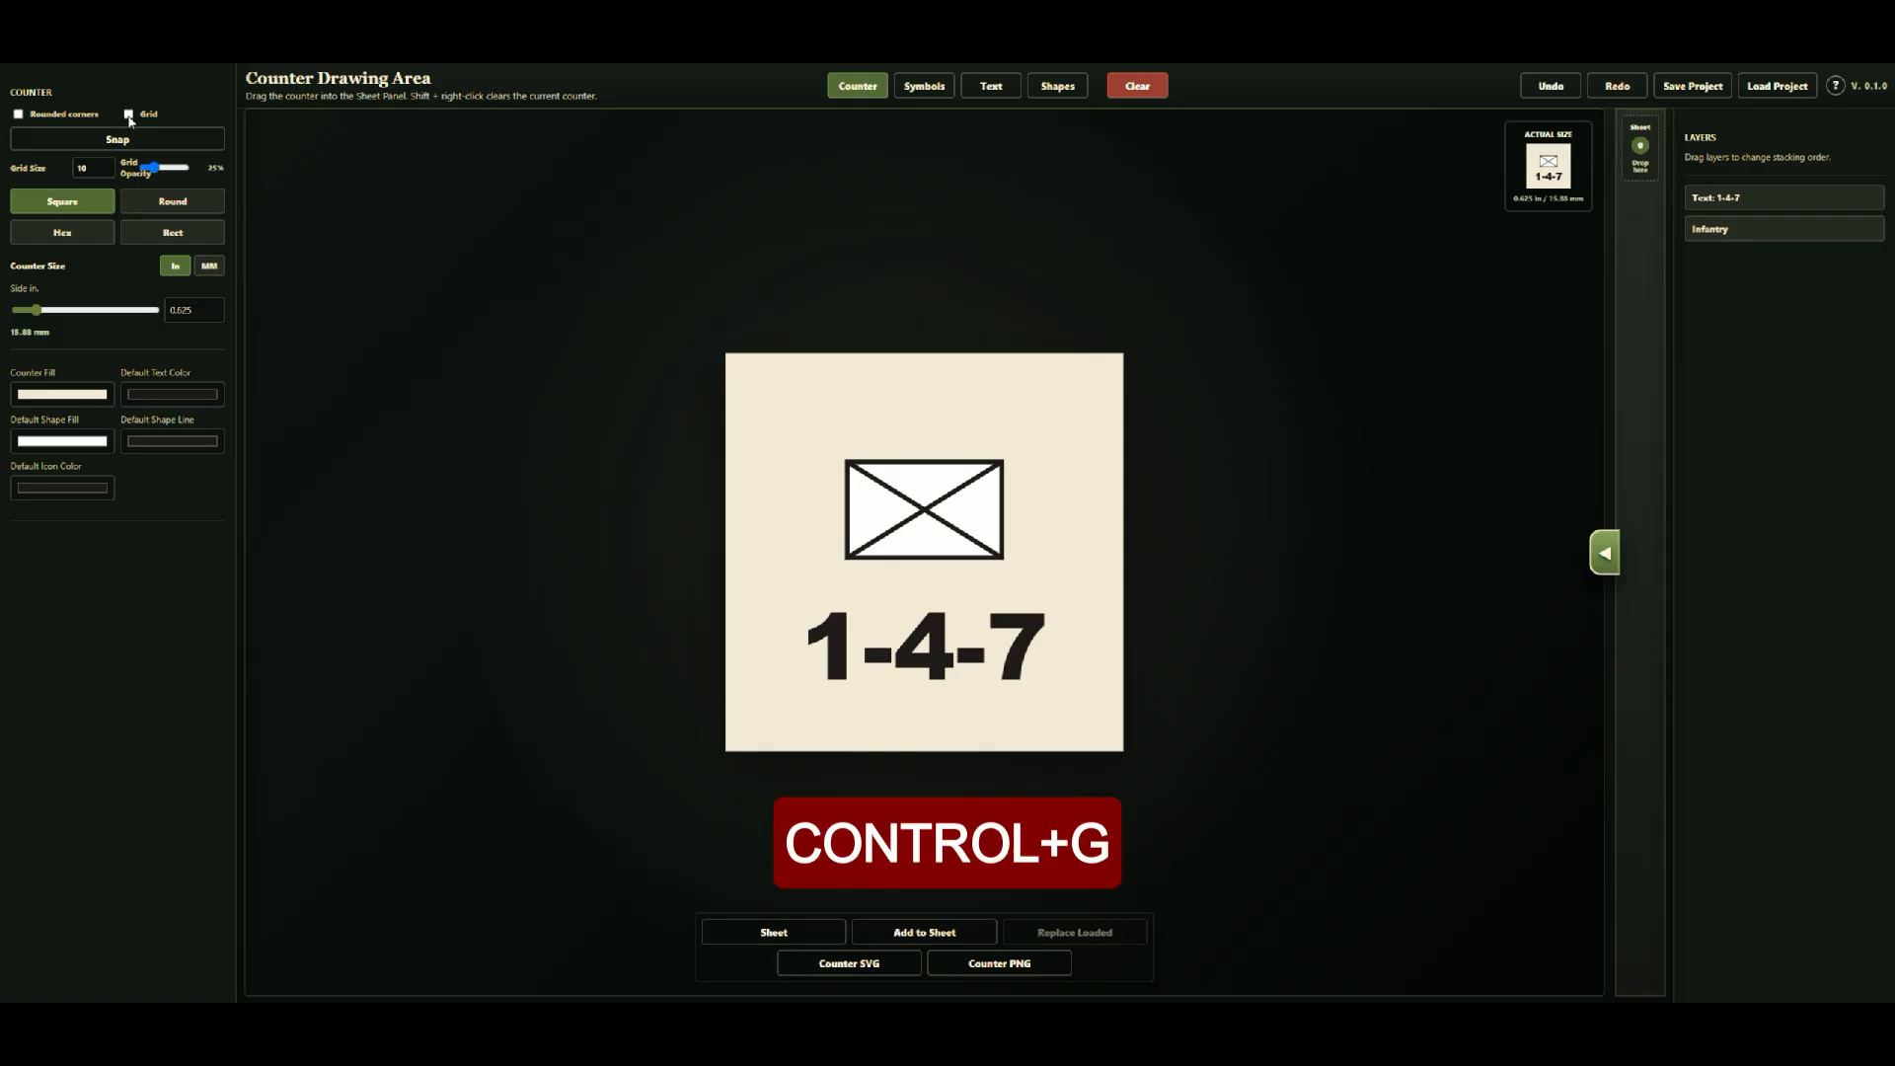
{"action": "key", "text": "ctrl+g"}
{"action": "key", "text": "ctrl+g"}
{"action": "left_click", "coordinate": [128, 115]}
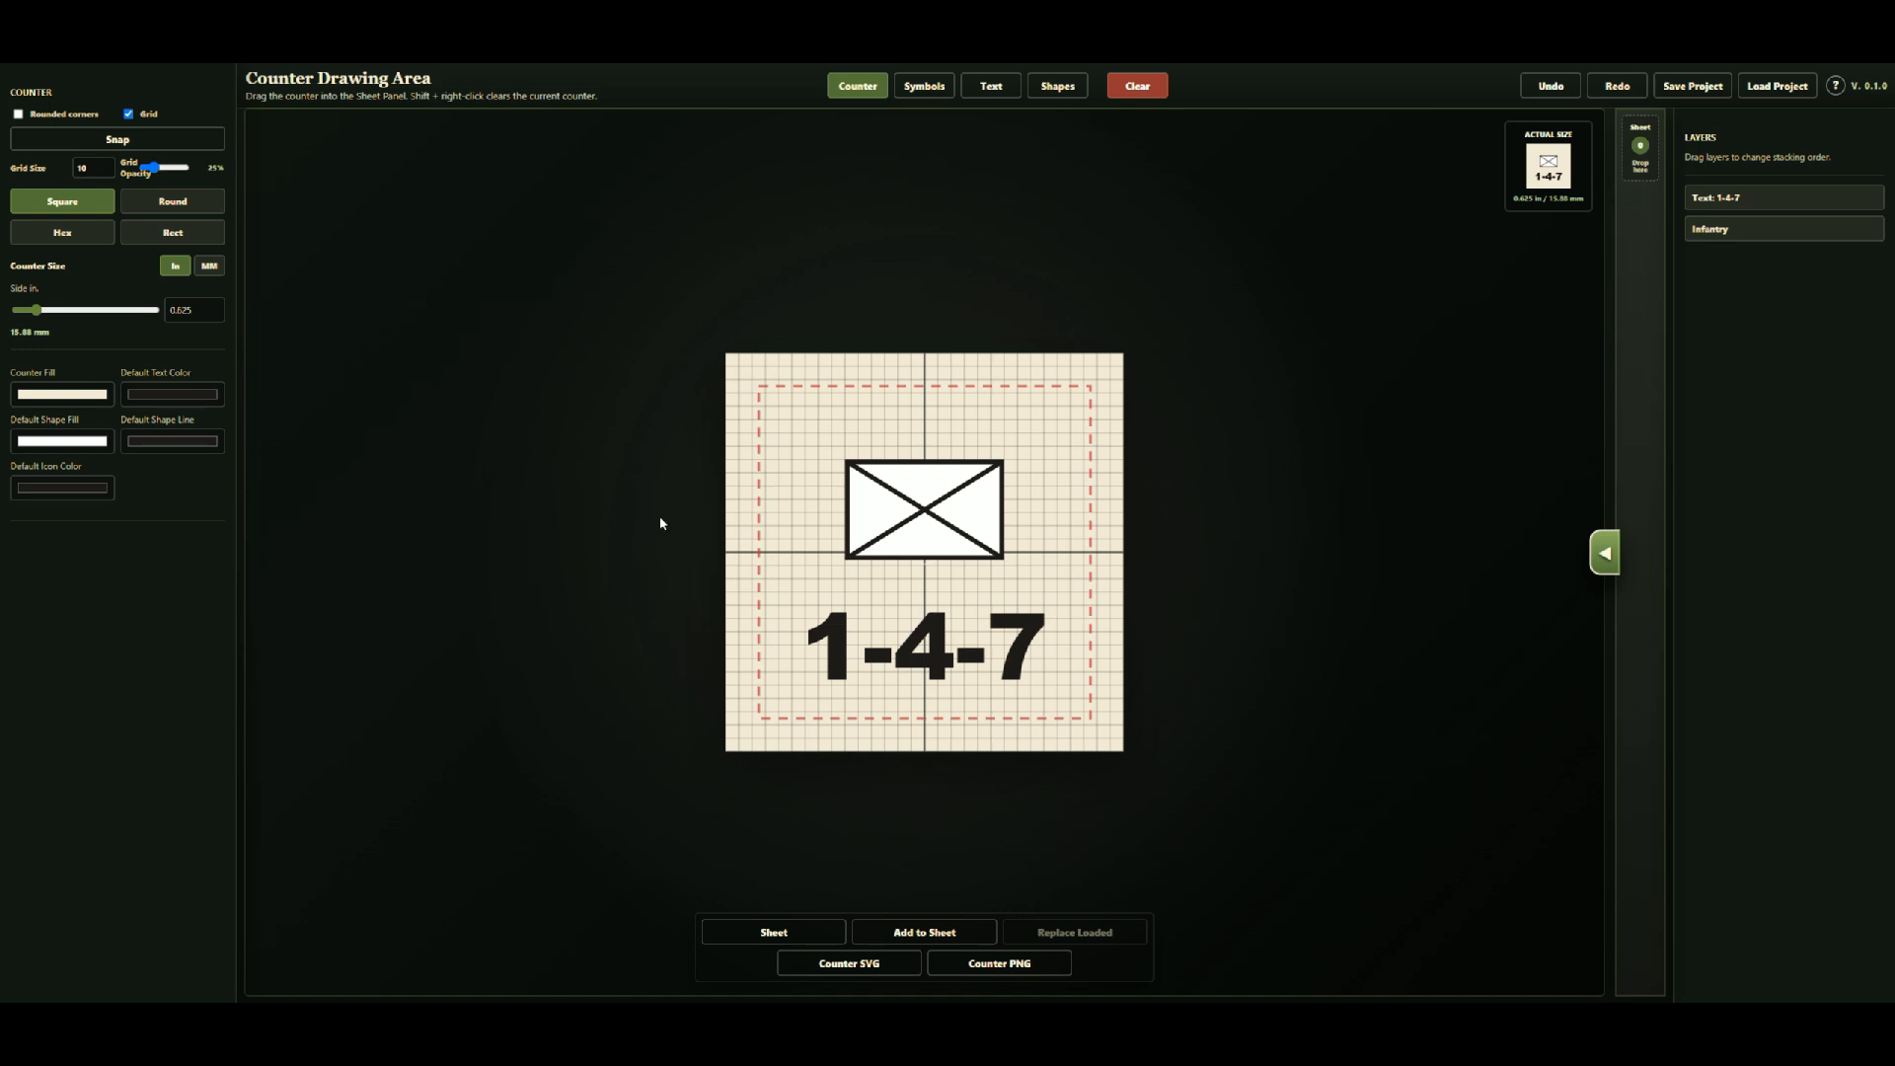
Step: Move the infantry symbol slightly down along the vertical centre line and lower the grid opacity
{"action": "left_click_drag", "start_coordinate": [950, 501], "coordinate": [929, 534]}
{"action": "left_click", "coordinate": [632, 563]}
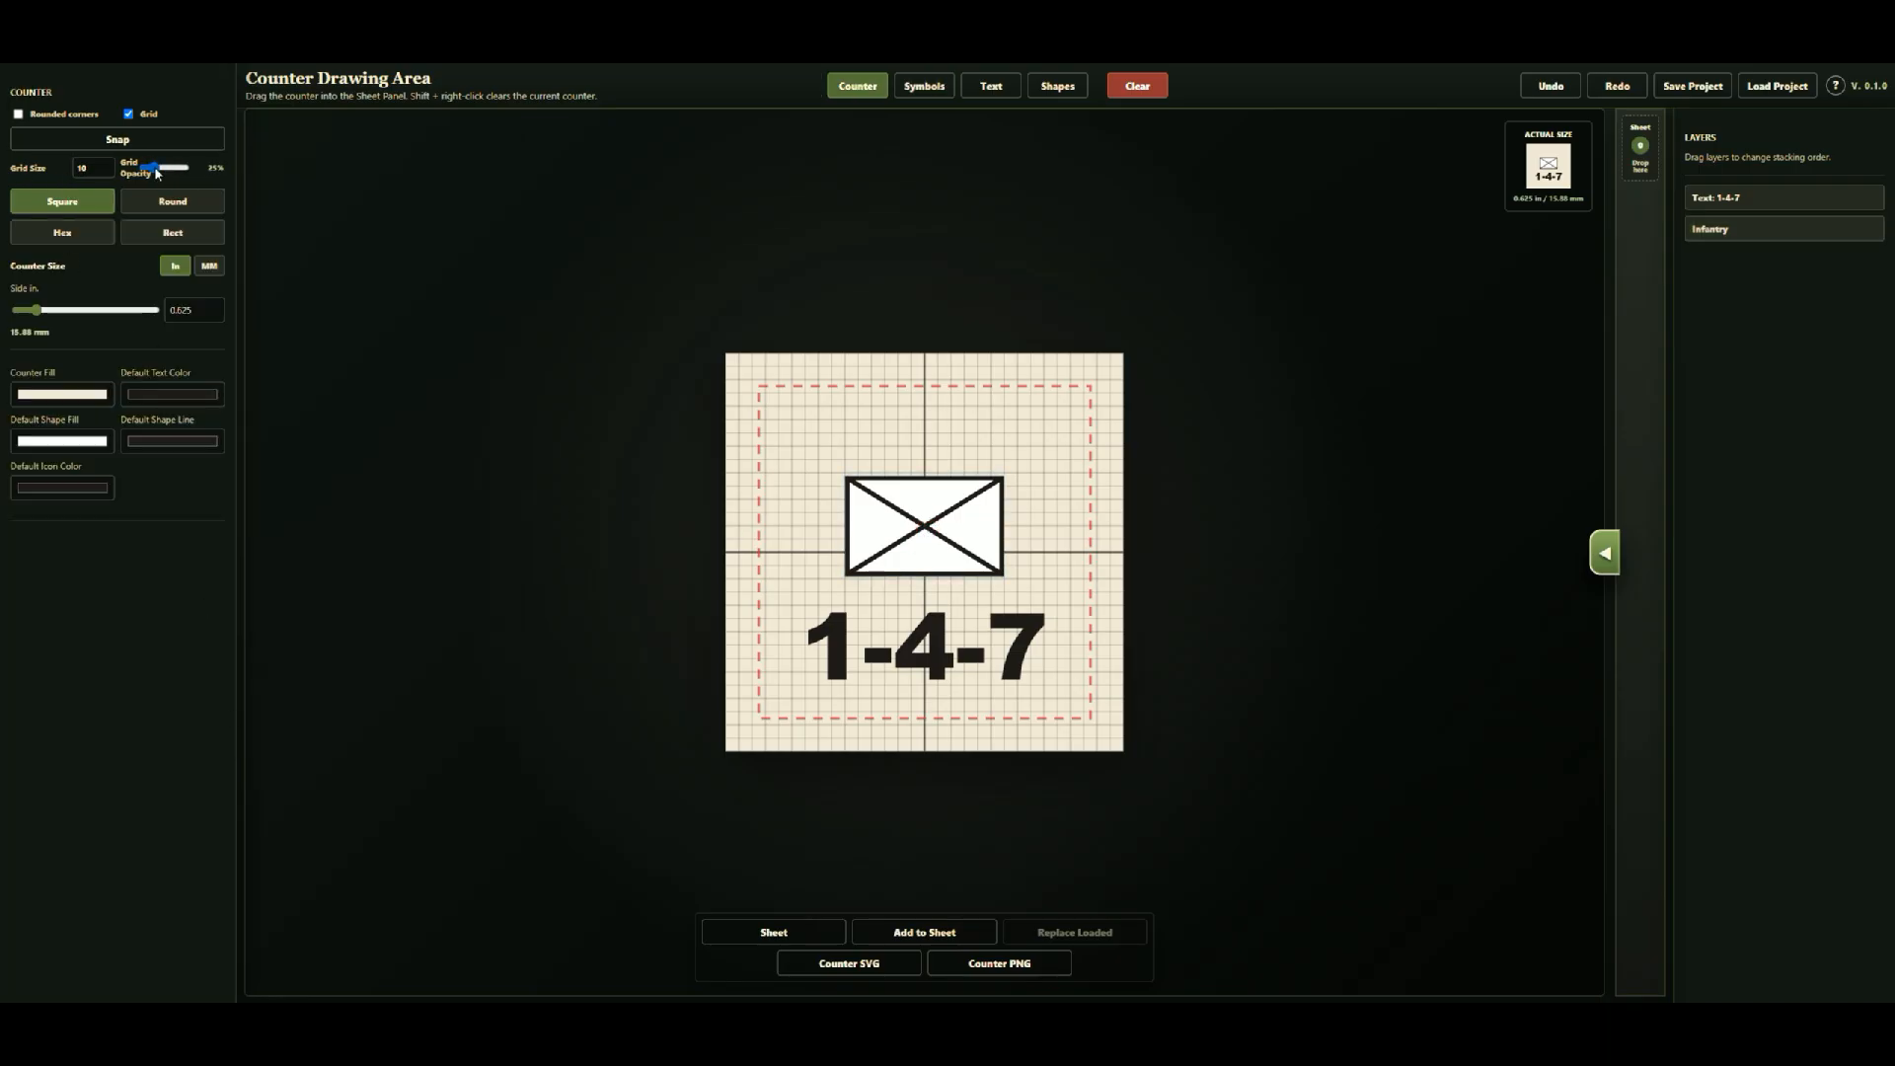
{"action": "mouse_move", "coordinate": [154, 166]}
{"action": "left_mouse_down"}
{"action": "mouse_move", "coordinate": [185, 167]}
{"action": "mouse_move", "coordinate": [144, 173]}
{"action": "left_mouse_up"}
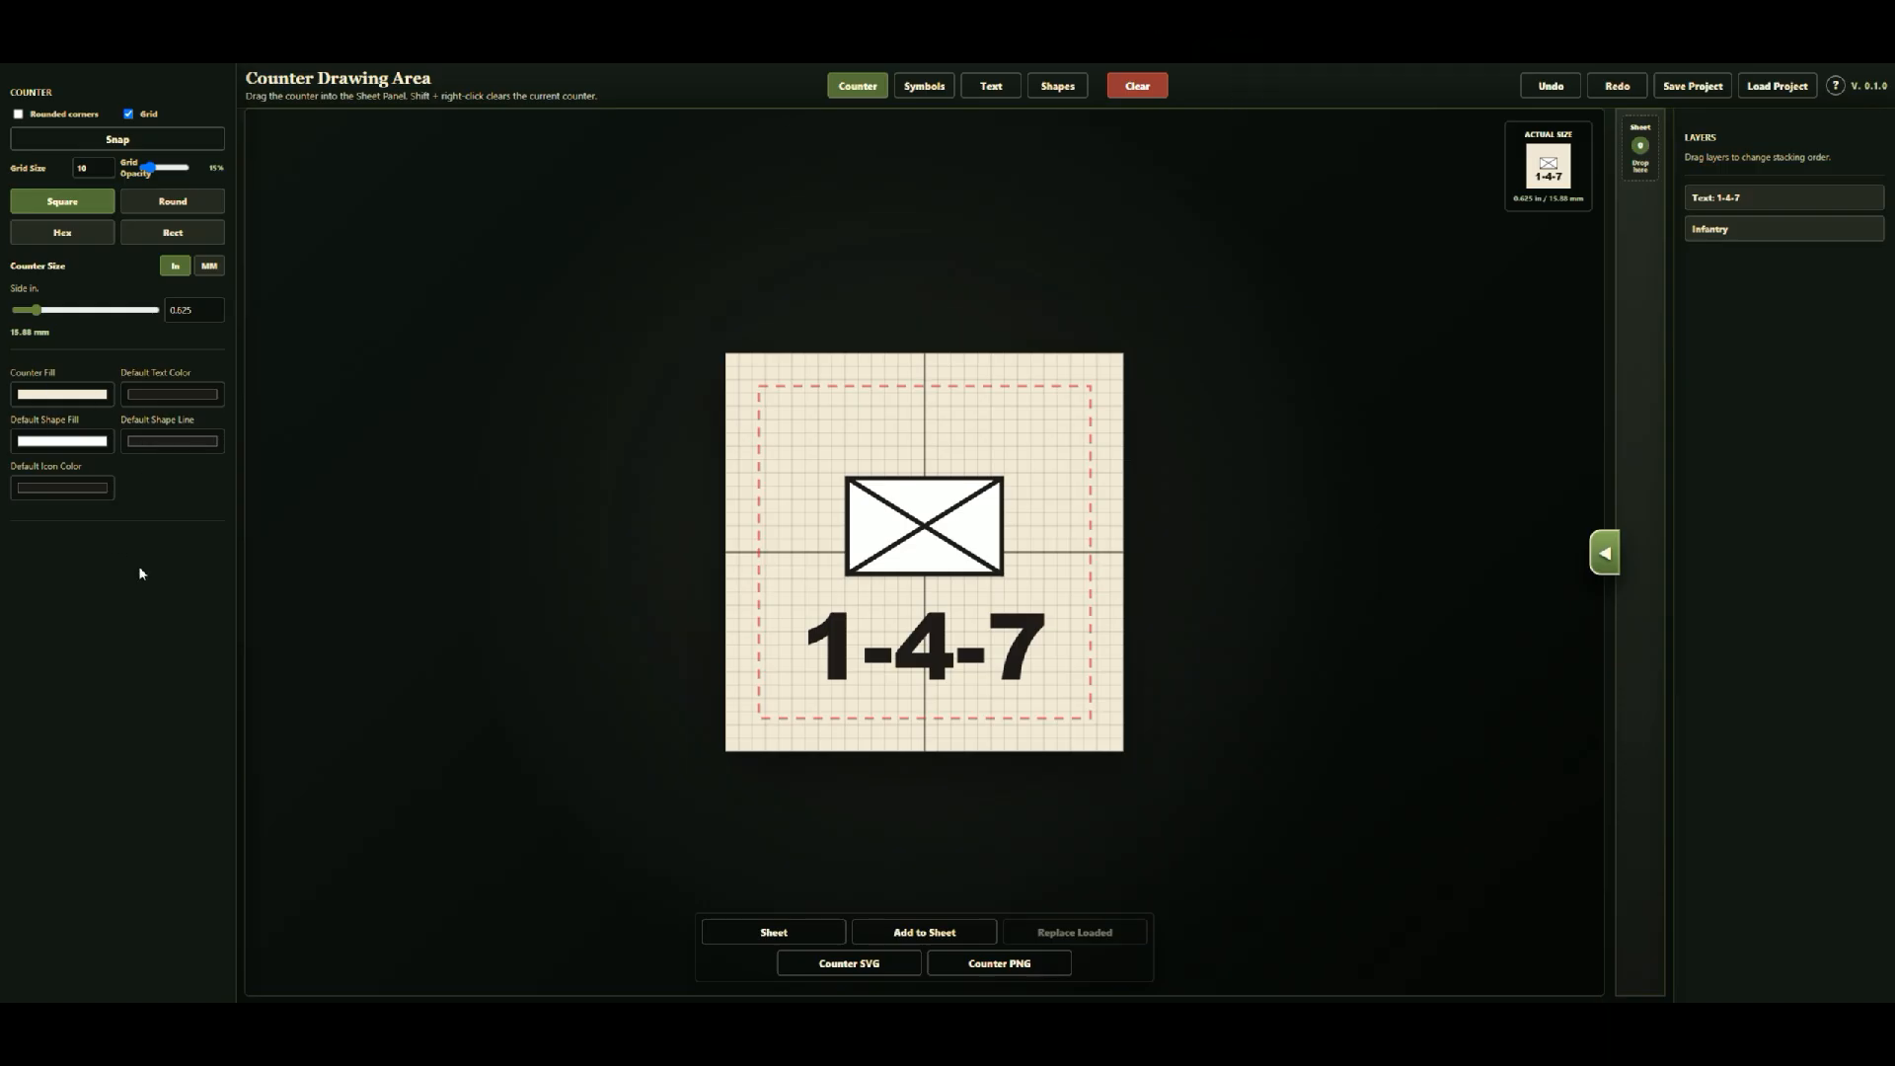
Step: Set the counter fill to a muted green, RGB 90, 118, 71, and hide the grid
{"action": "left_click", "coordinate": [81, 395]}
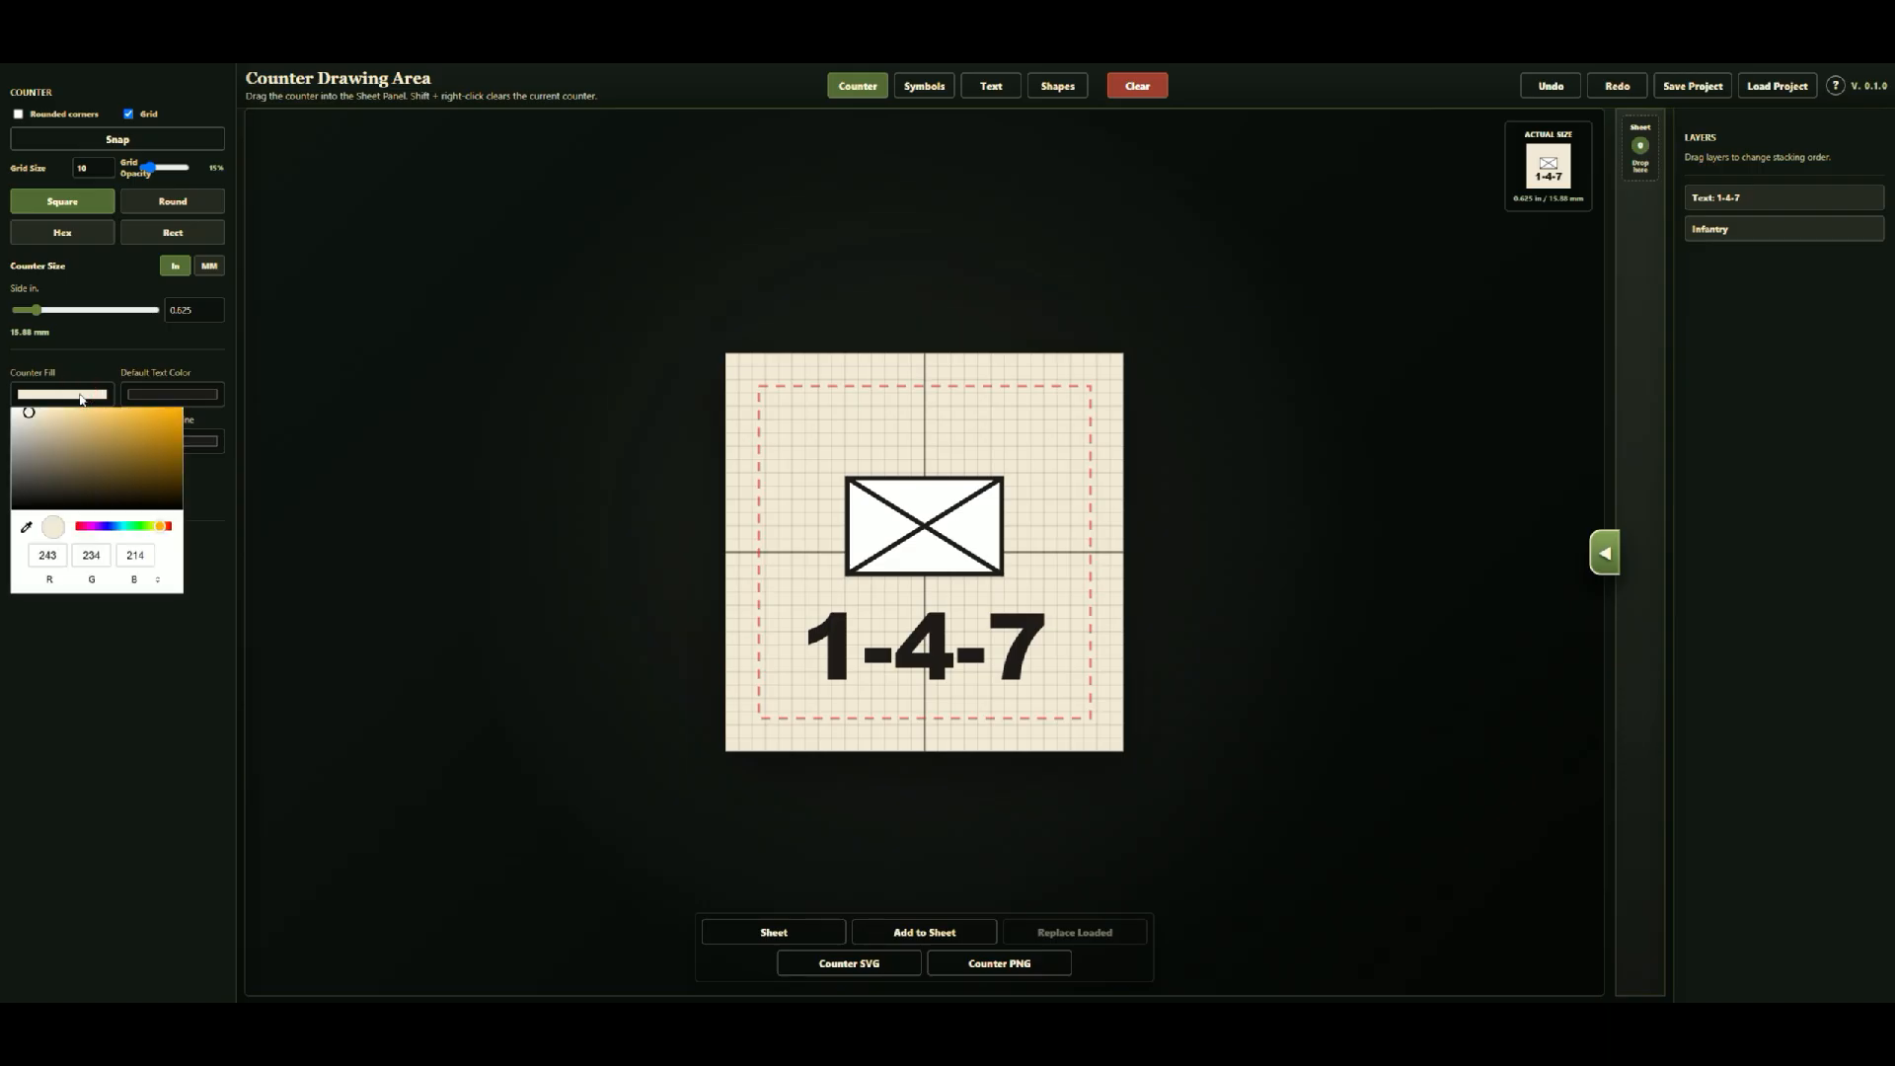
{"action": "left_click", "coordinate": [146, 526]}
{"action": "left_click", "coordinate": [98, 459]}
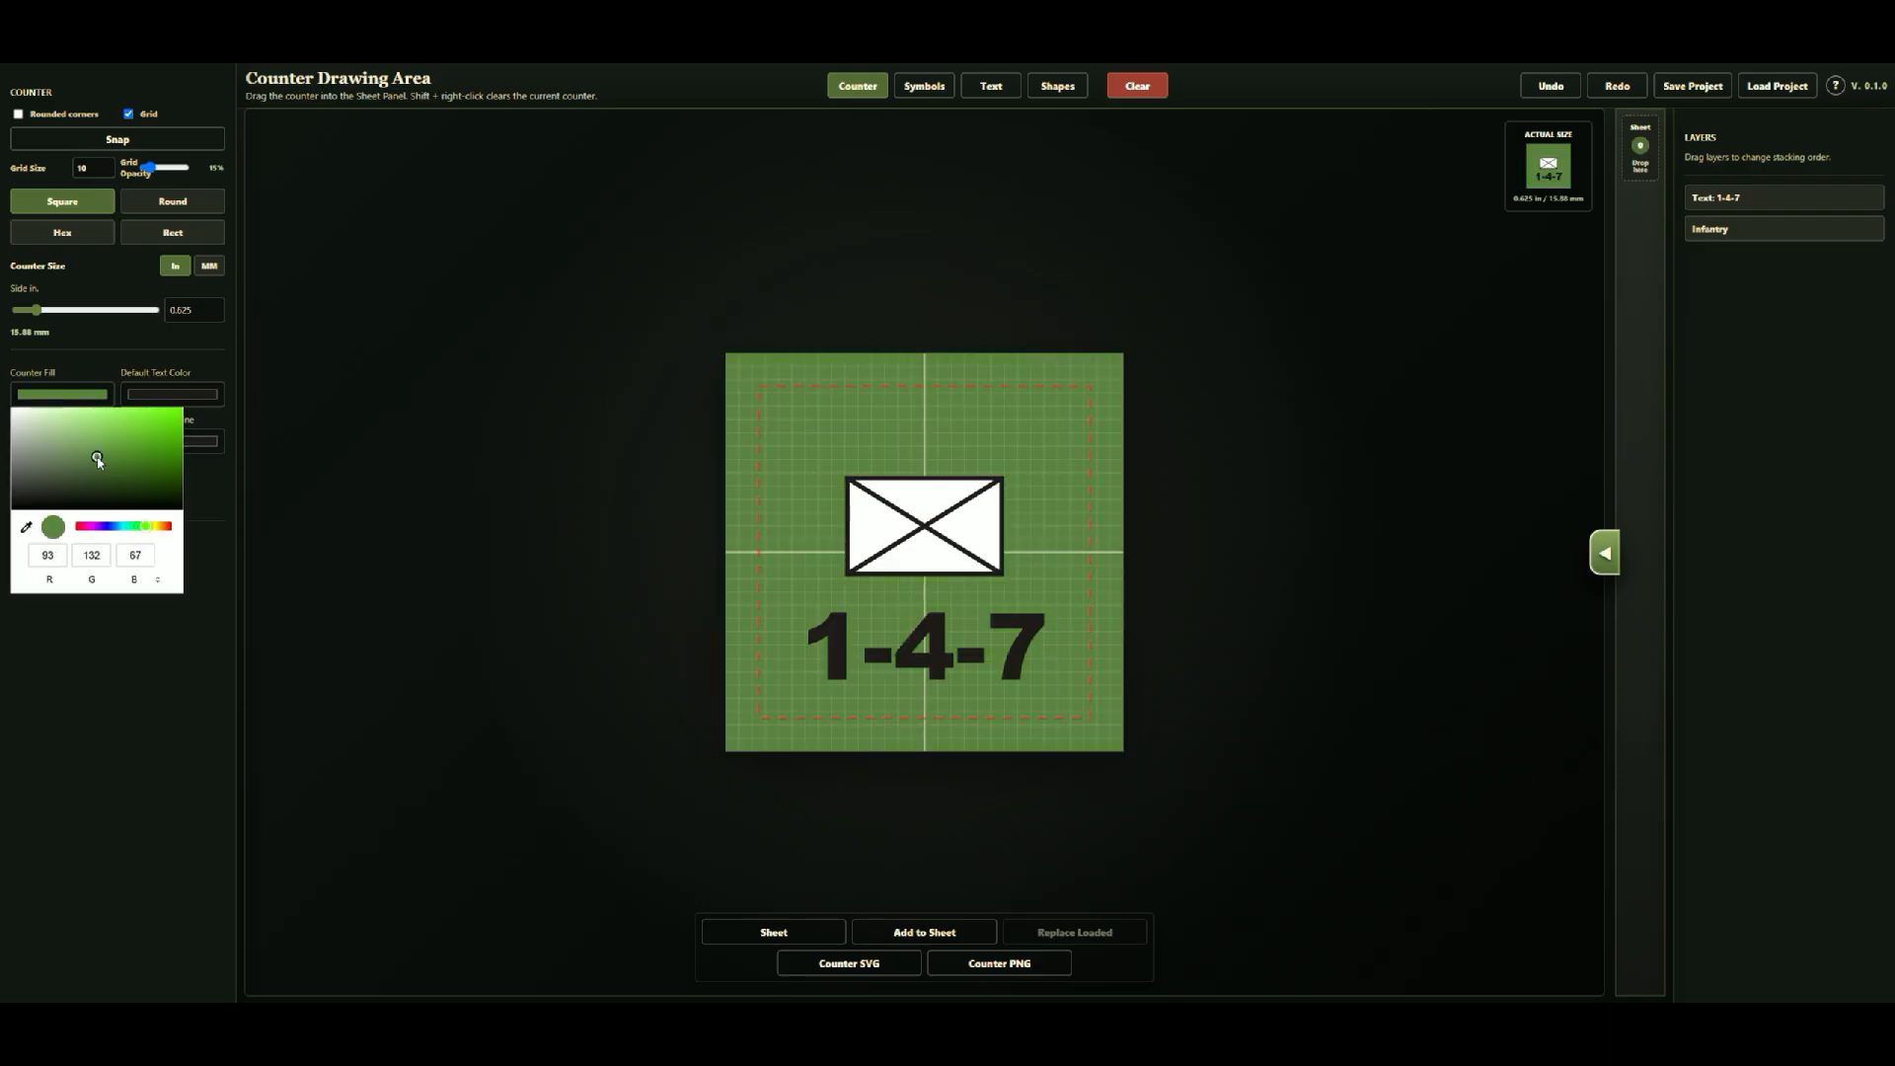
{"action": "left_click", "coordinate": [128, 114]}
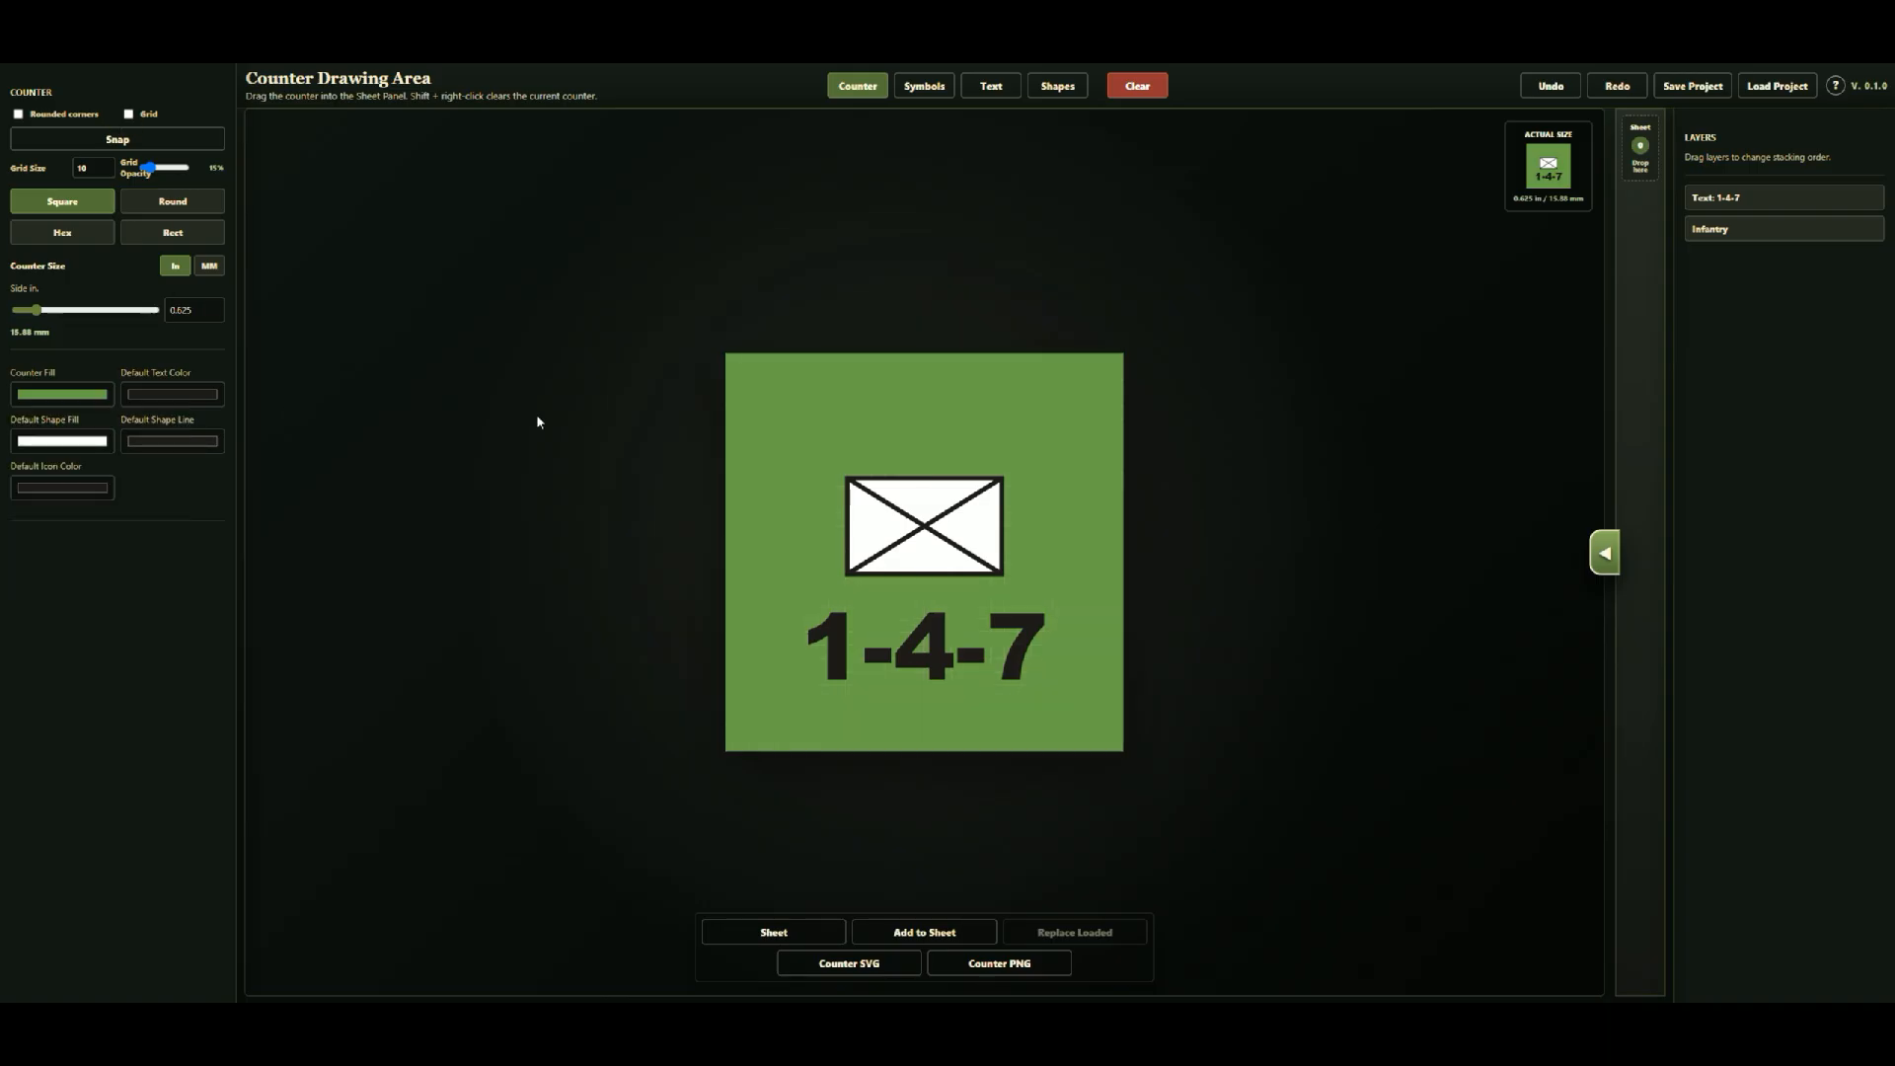
{"action": "left_click", "coordinate": [85, 395]}
{"action": "left_click", "coordinate": [67, 459]}
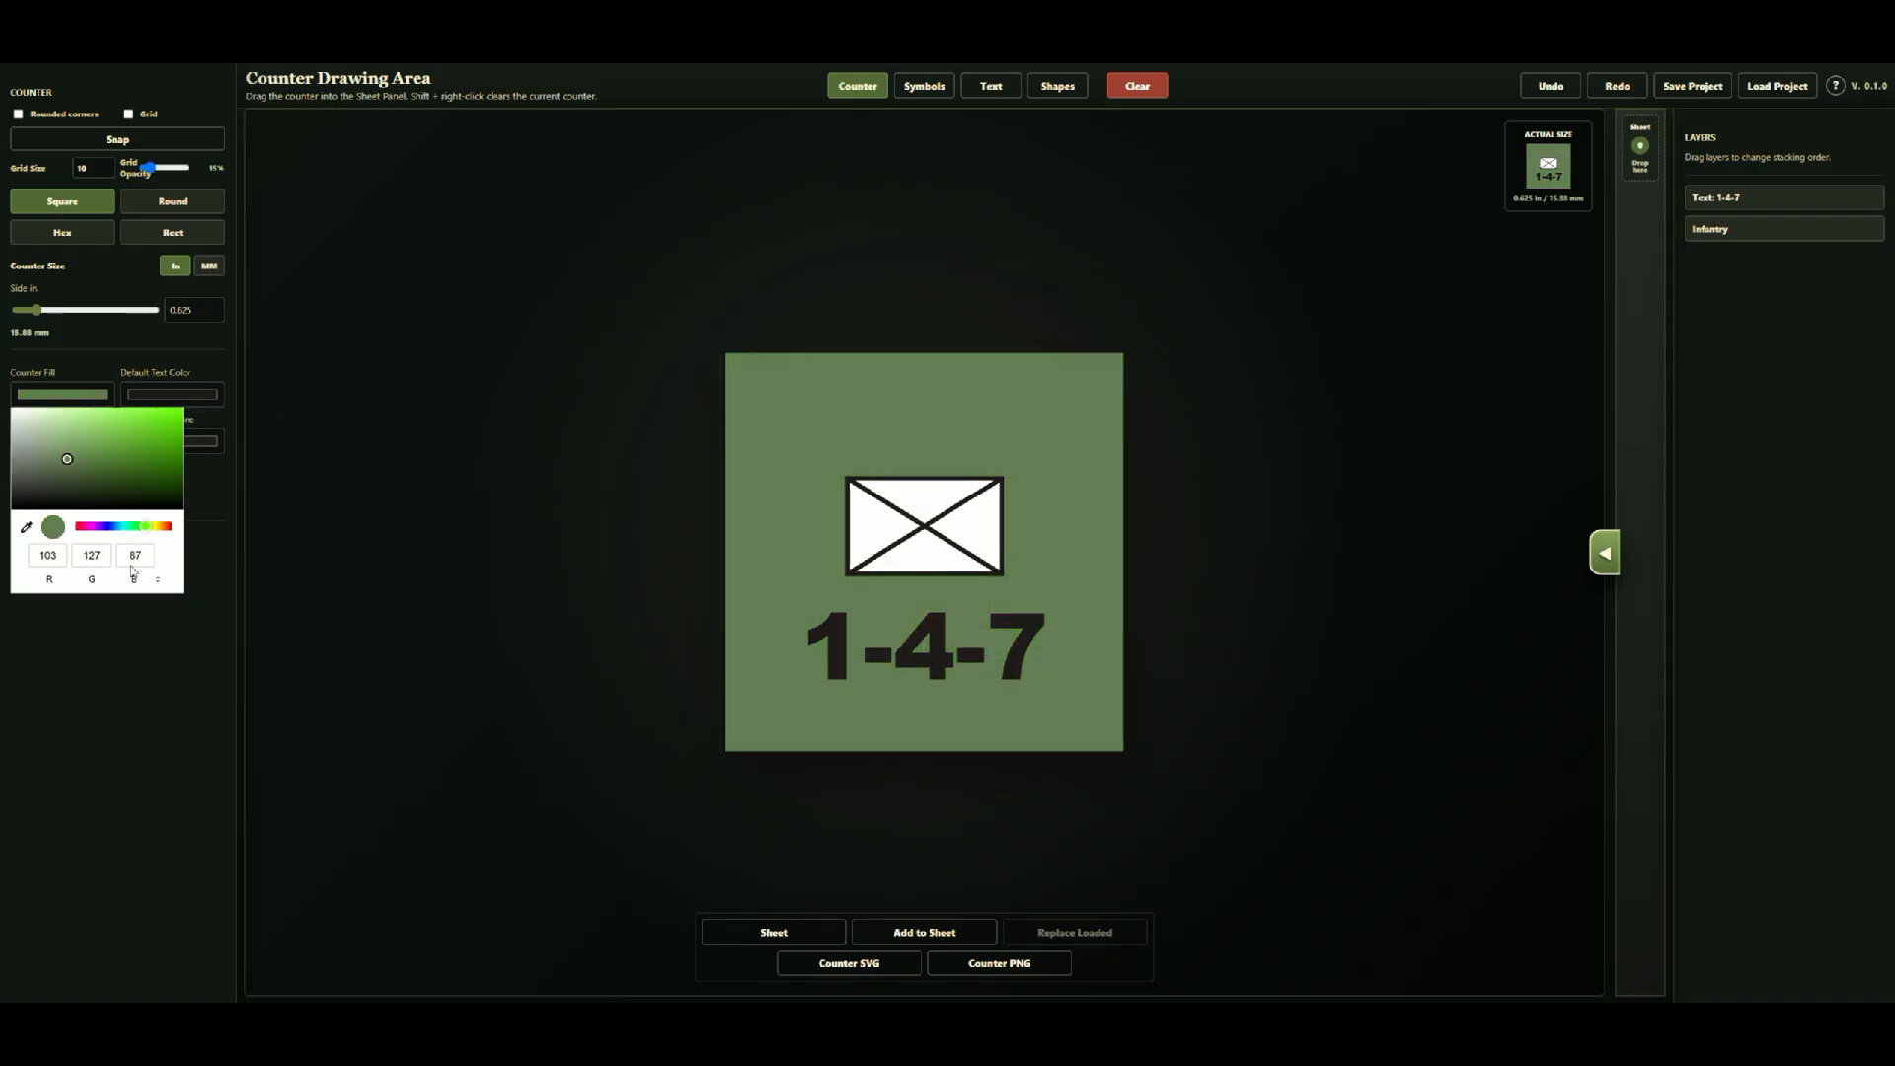
{"action": "mouse_move", "coordinate": [66, 459]}
{"action": "left_mouse_down"}
{"action": "mouse_move", "coordinate": [51, 442]}
{"action": "mouse_move", "coordinate": [49, 467]}
{"action": "left_mouse_up"}
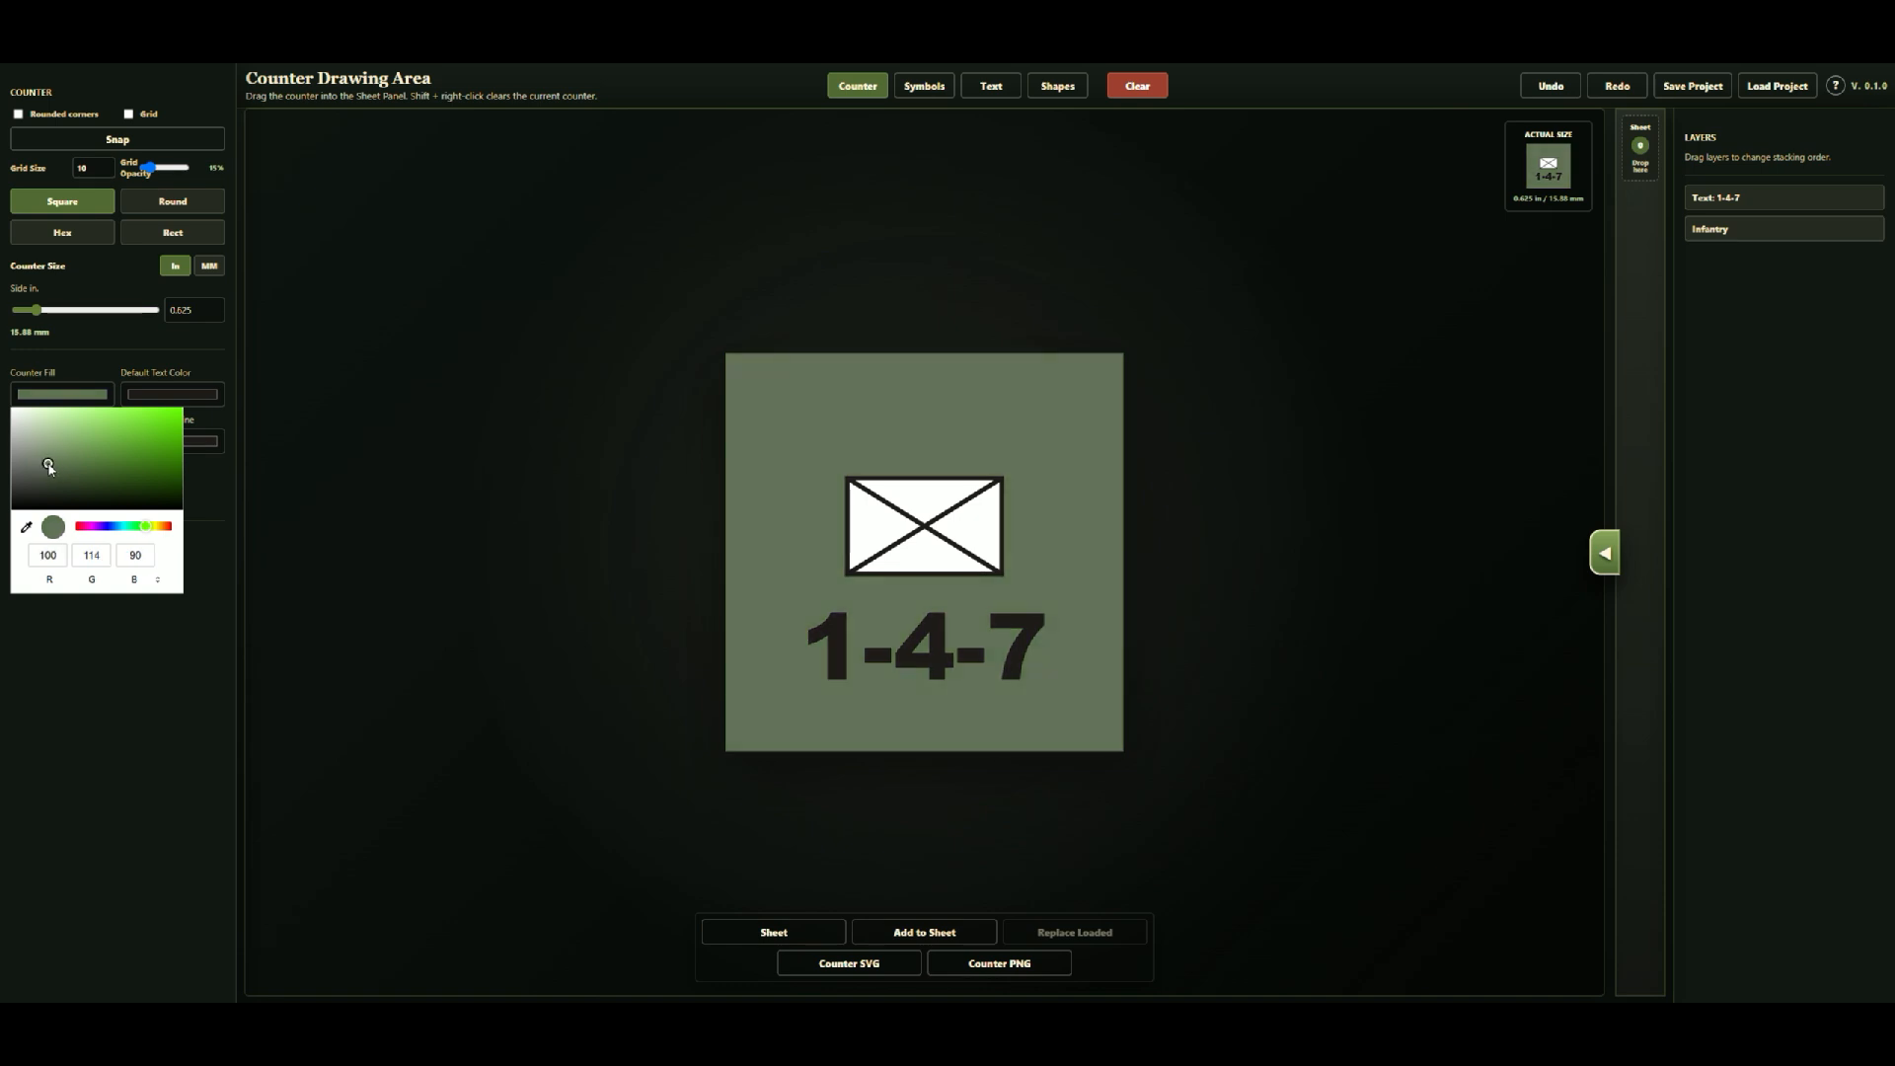
{"action": "left_click", "coordinate": [80, 463]}
{"action": "left_click", "coordinate": [184, 765]}
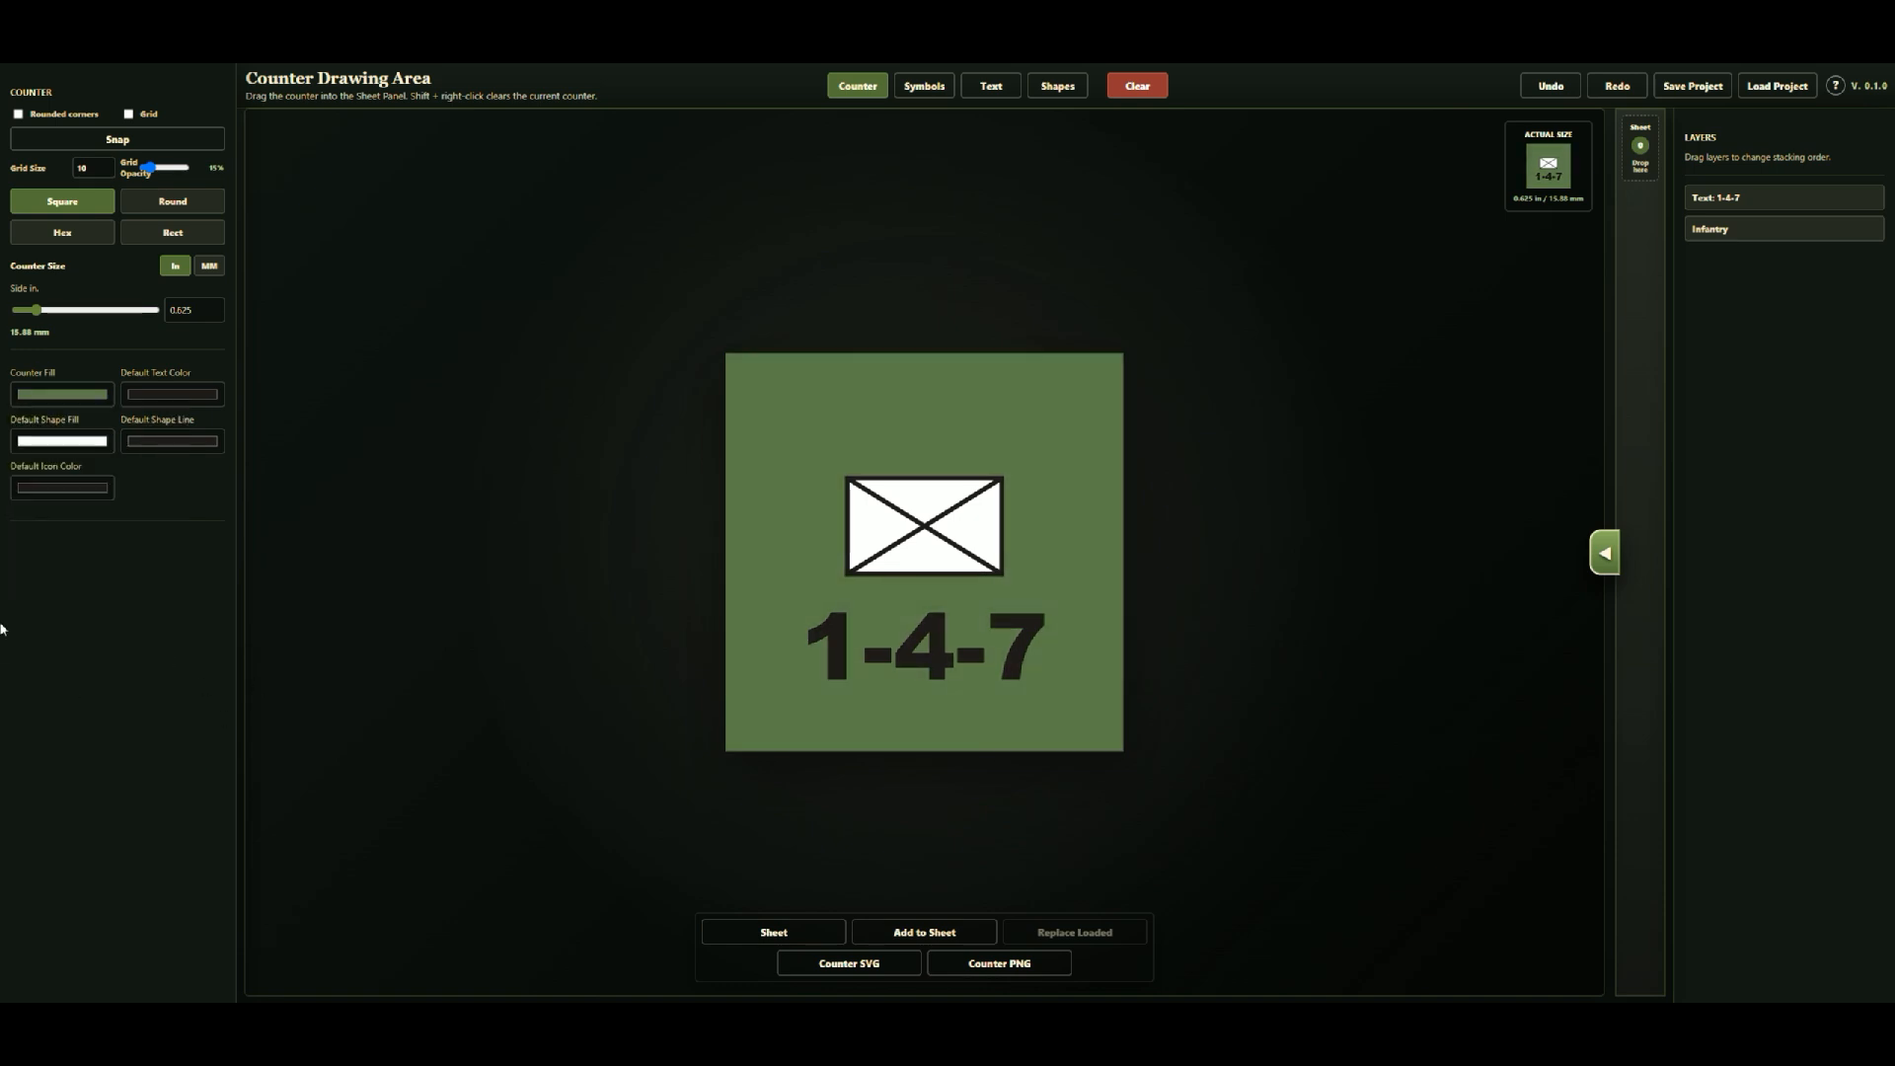
Step: Set the default text color to white, RGB 255, 255, 255
{"action": "left_click", "coordinate": [160, 393]}
{"action": "left_click_drag", "start_coordinate": [154, 437], "coordinate": [104, 402]}
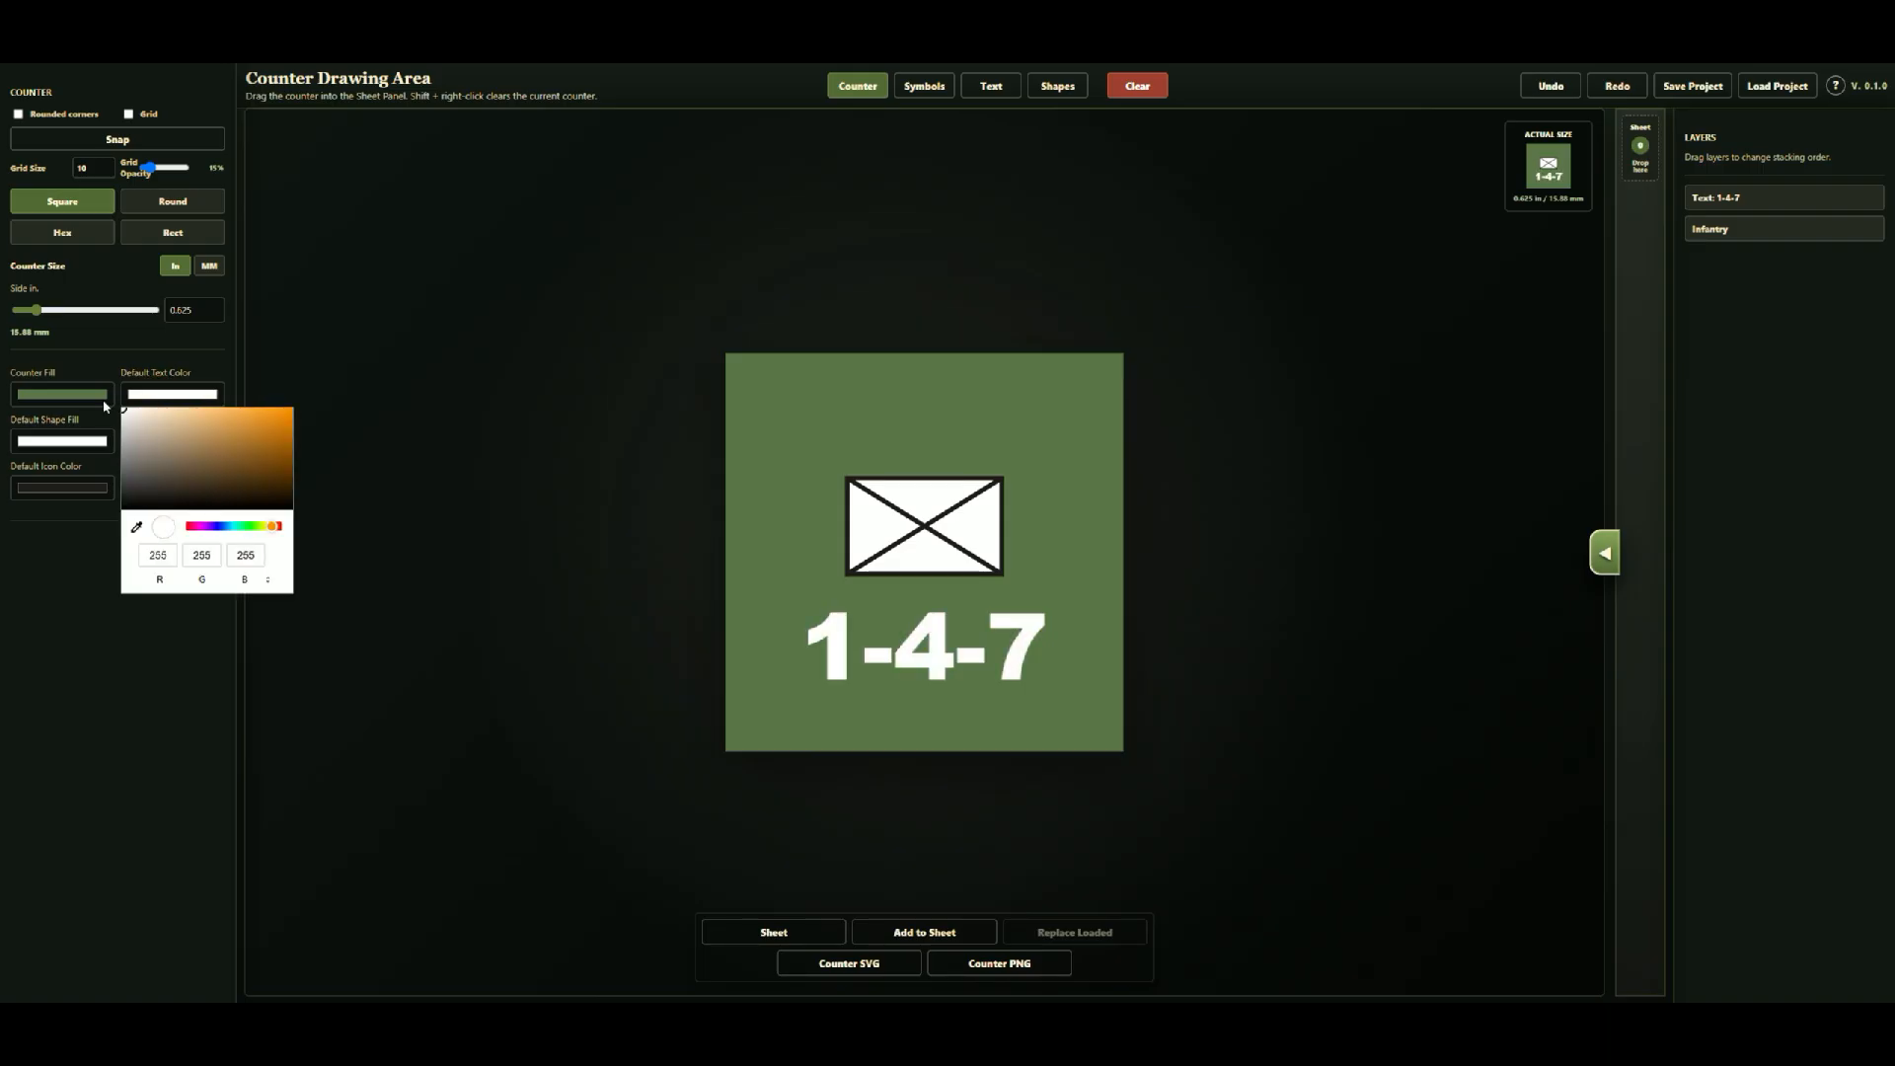
{"action": "left_click", "coordinate": [140, 678]}
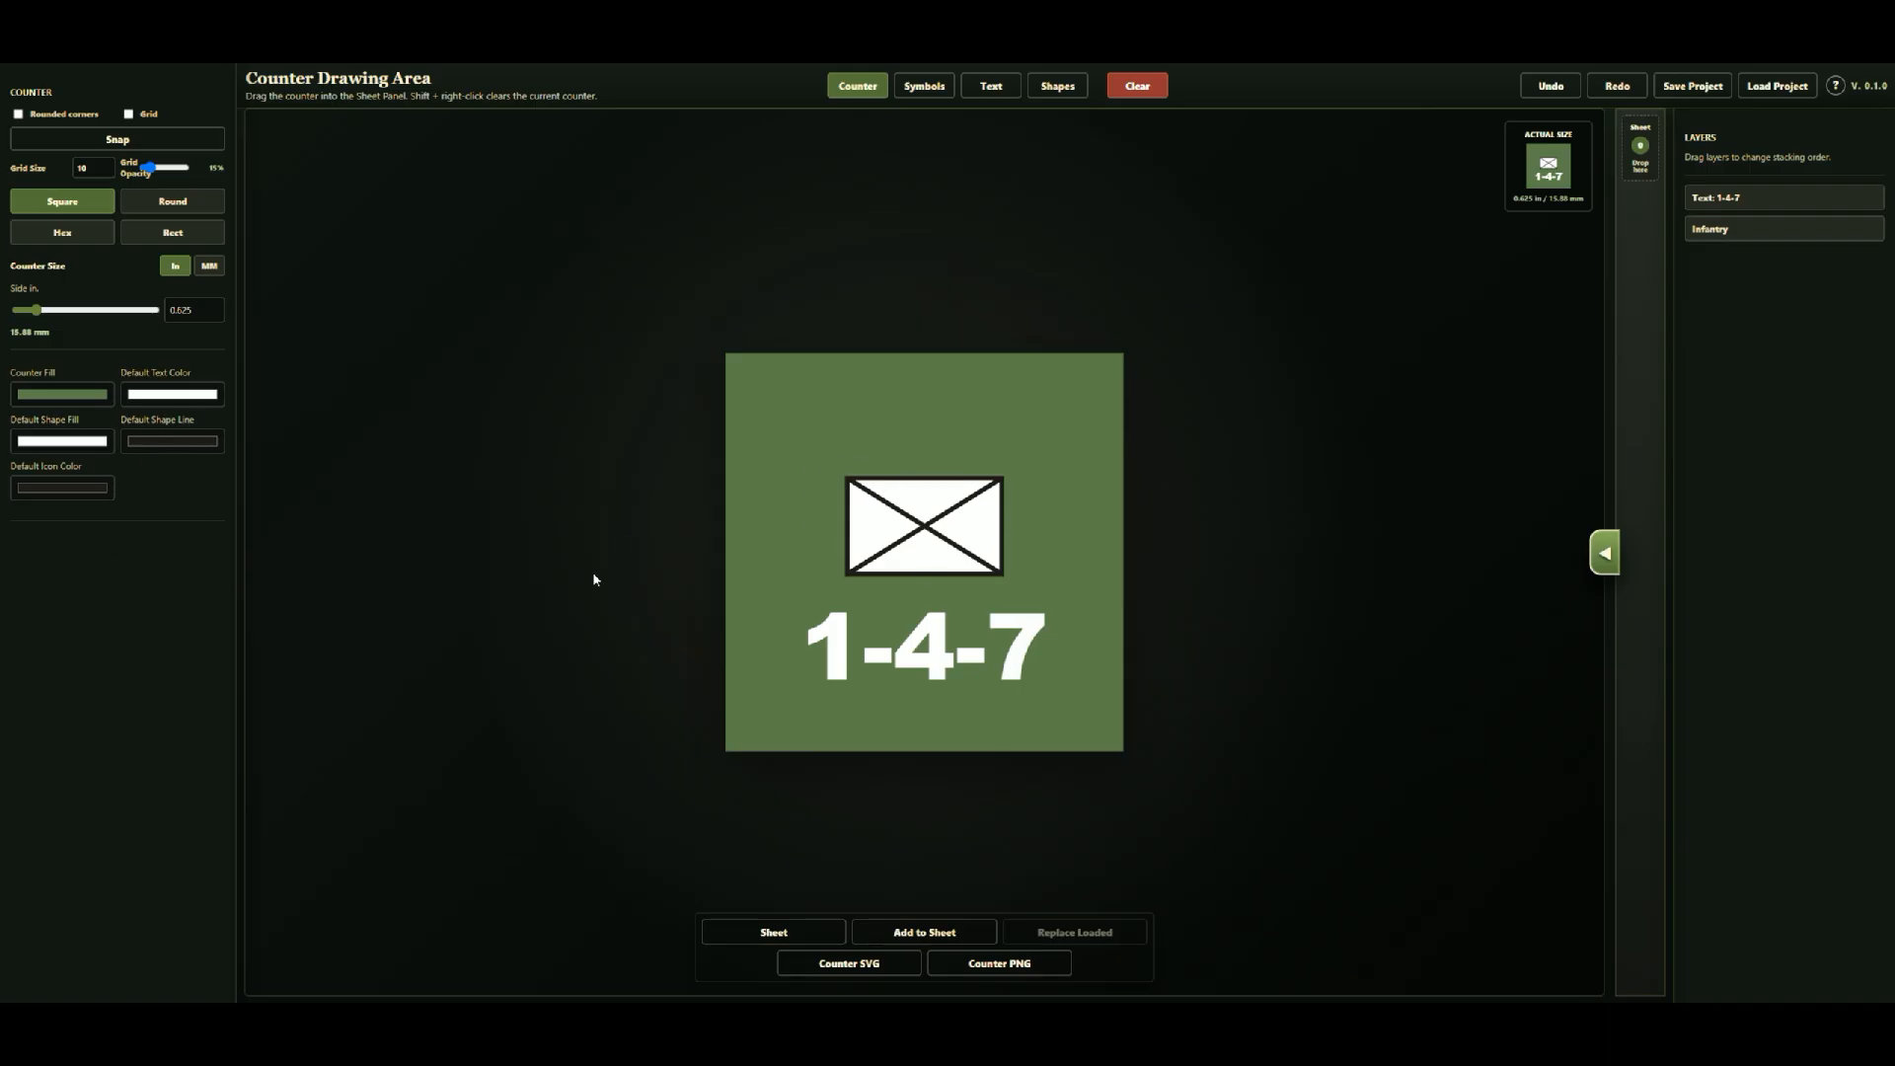
Step: Match the default shape fill to the counter's green by sampling the counter background with the eyedropper
{"action": "left_click", "coordinate": [89, 442]}
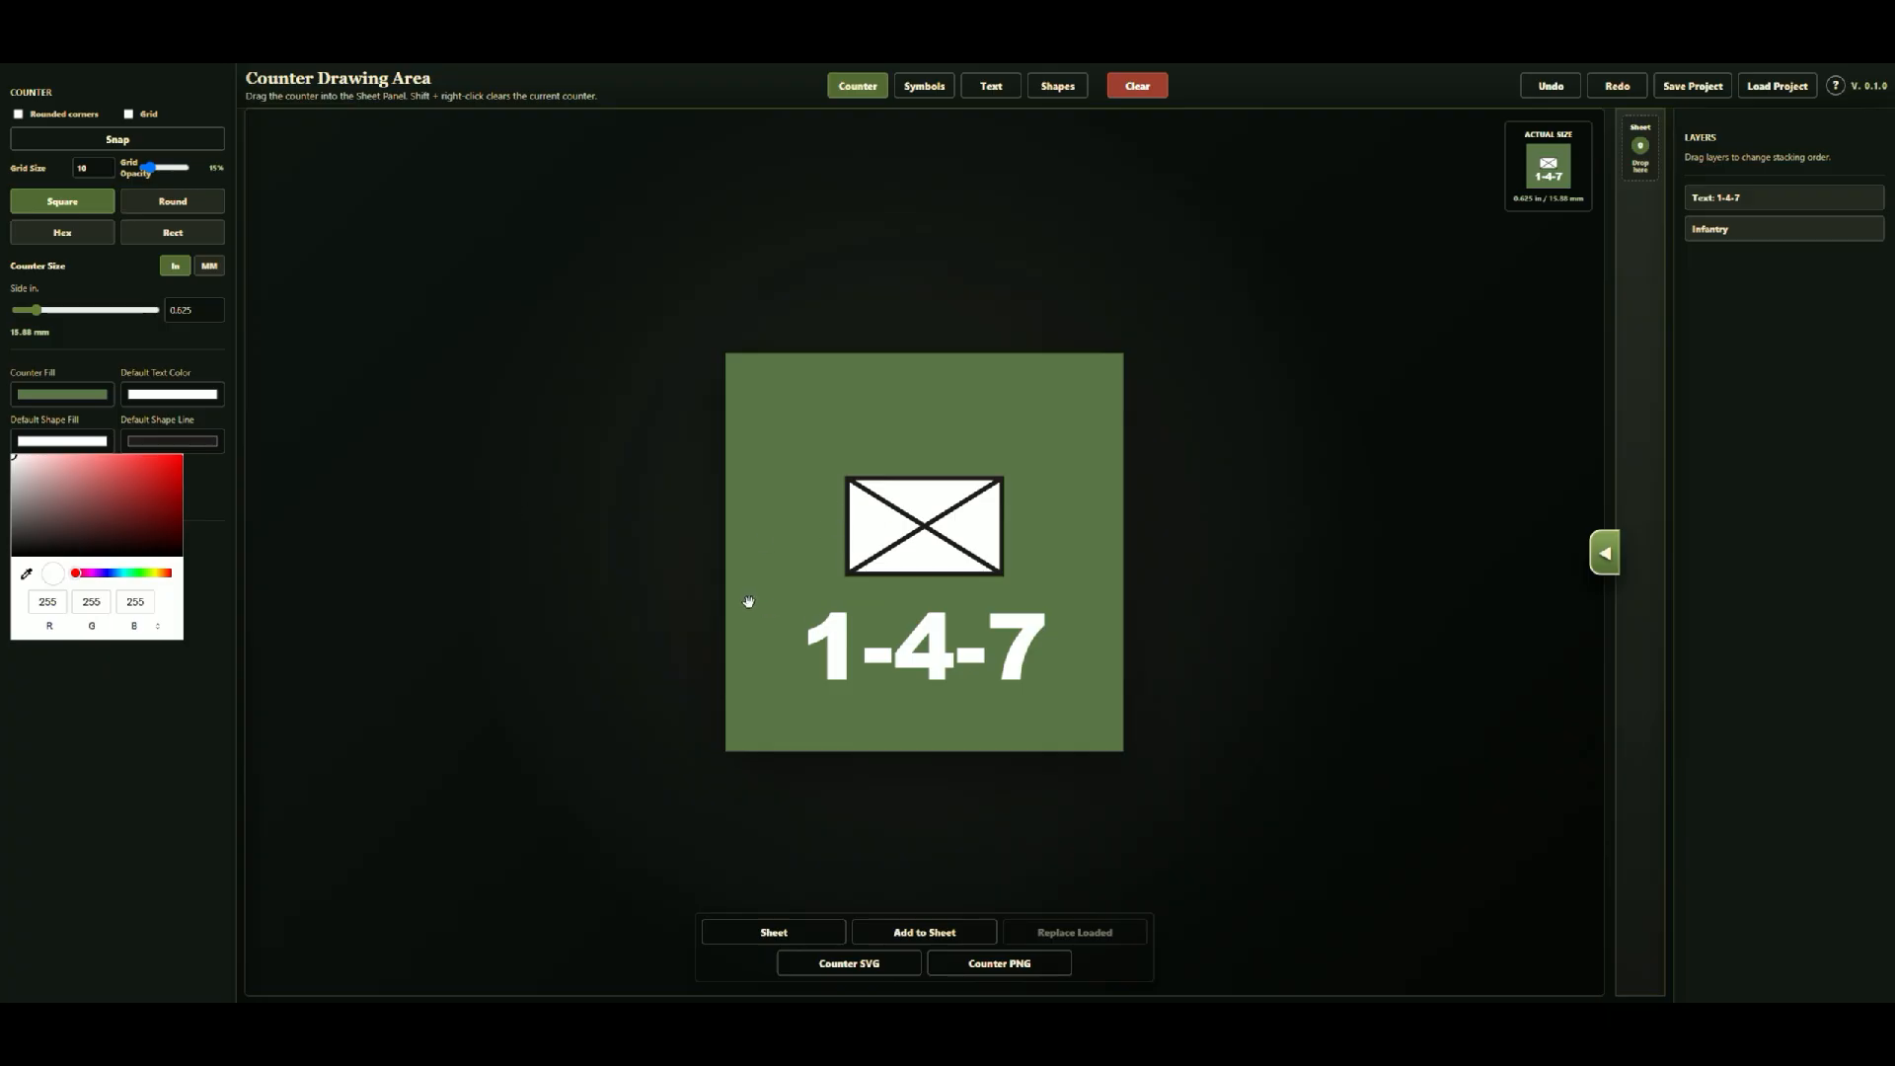
{"action": "left_click", "coordinate": [25, 576]}
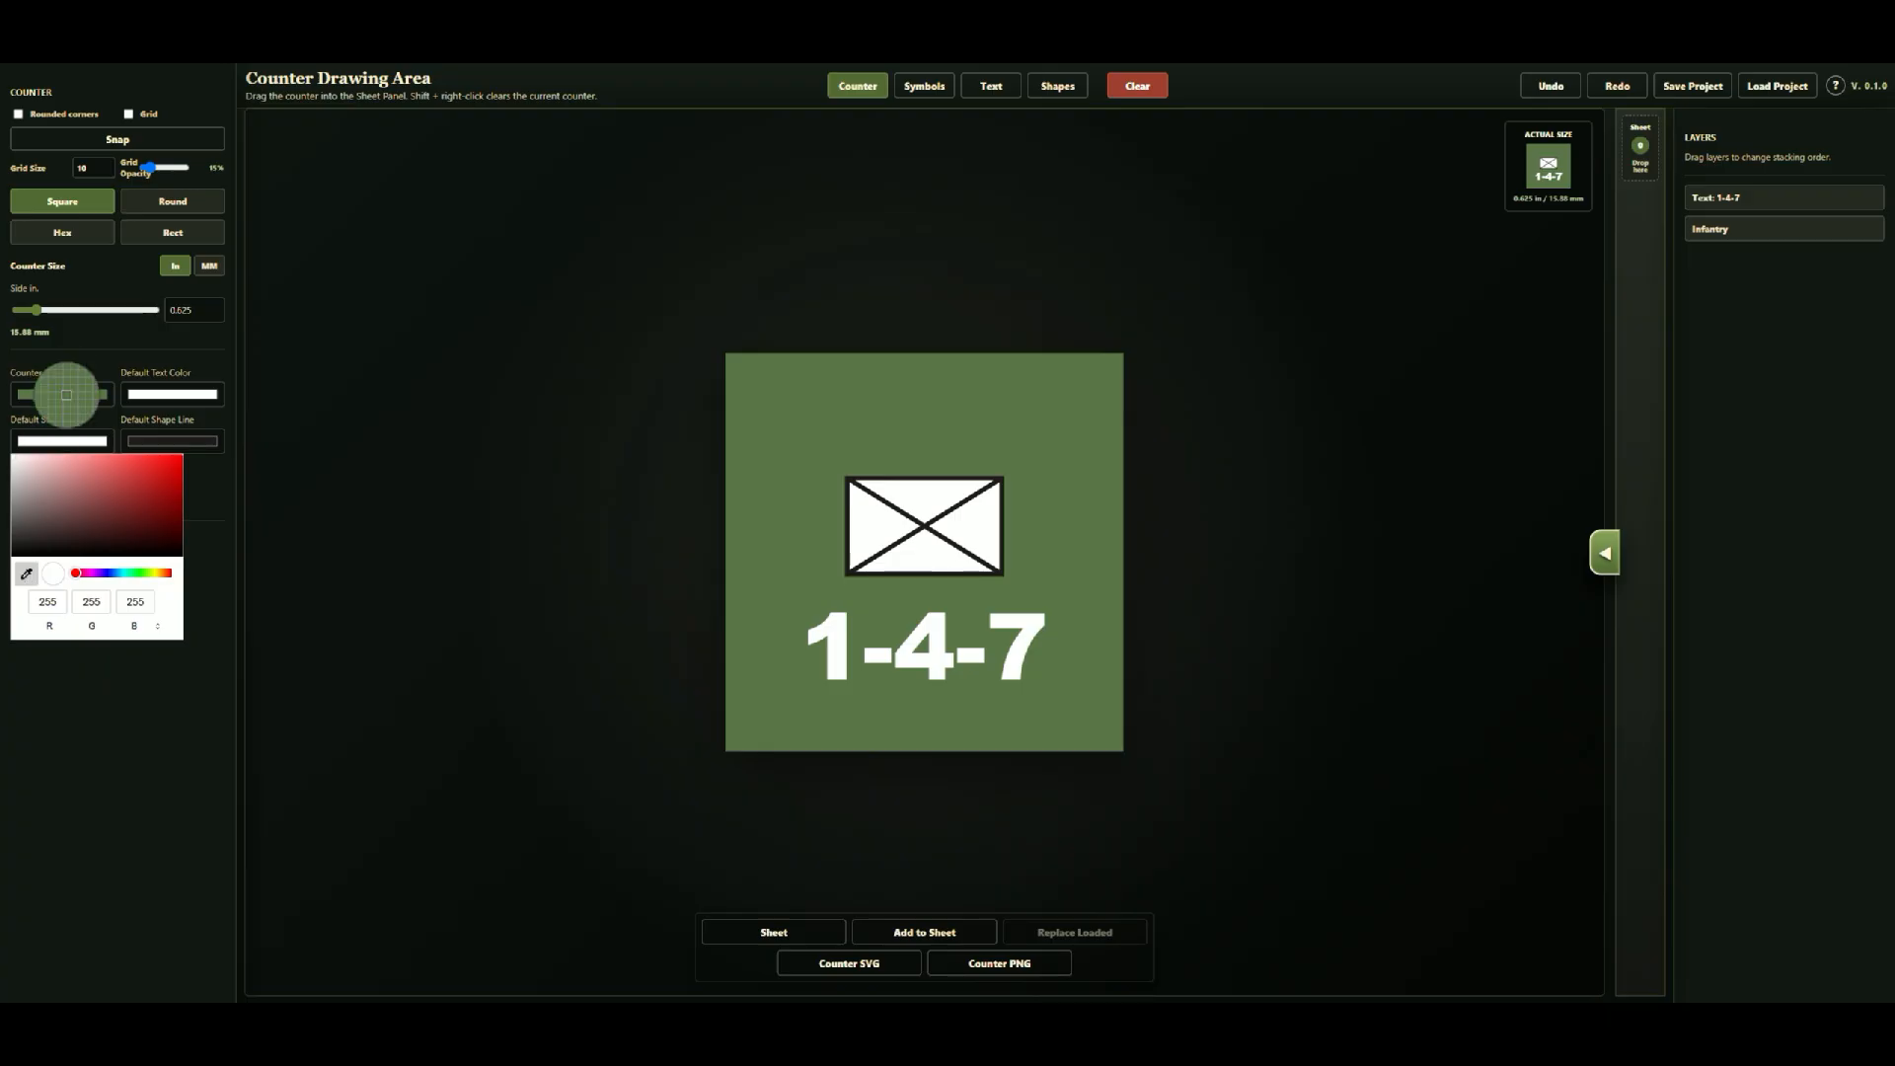
{"action": "left_click", "coordinate": [789, 426]}
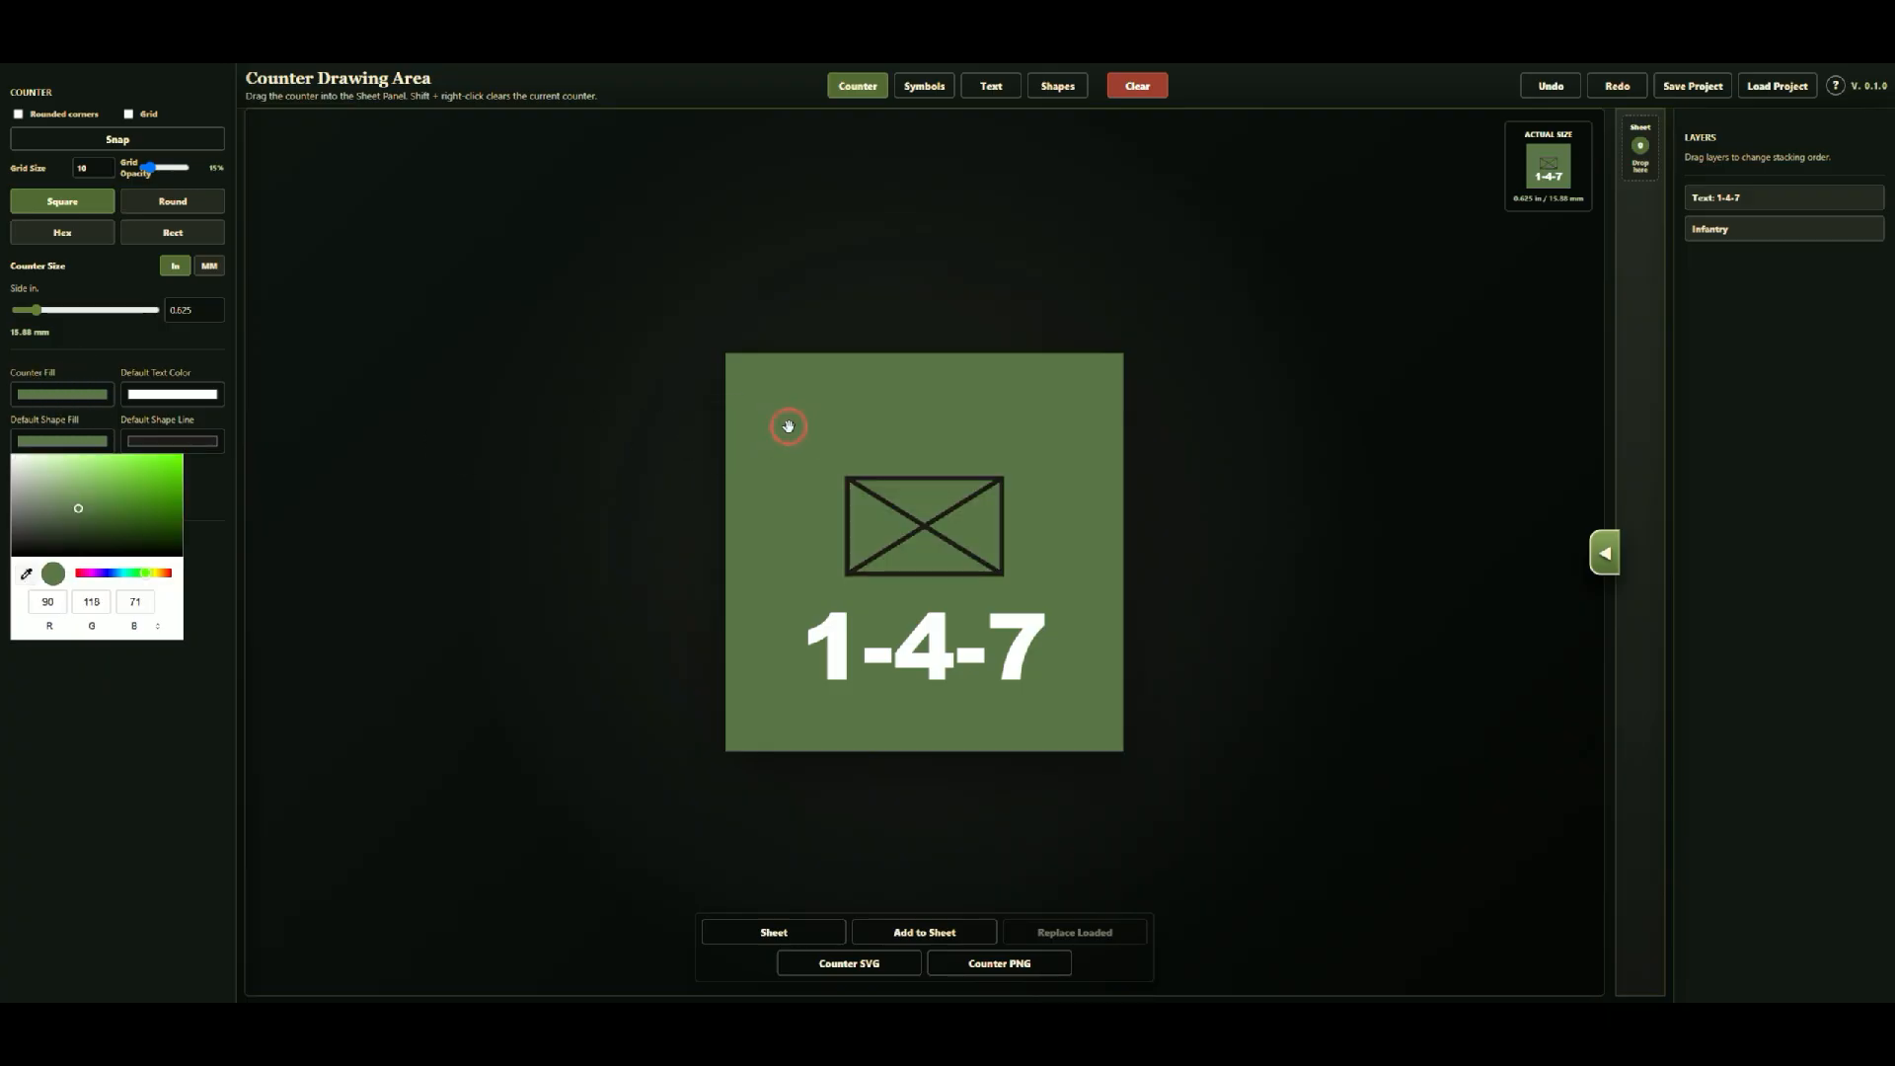
{"action": "left_click", "coordinate": [196, 678]}
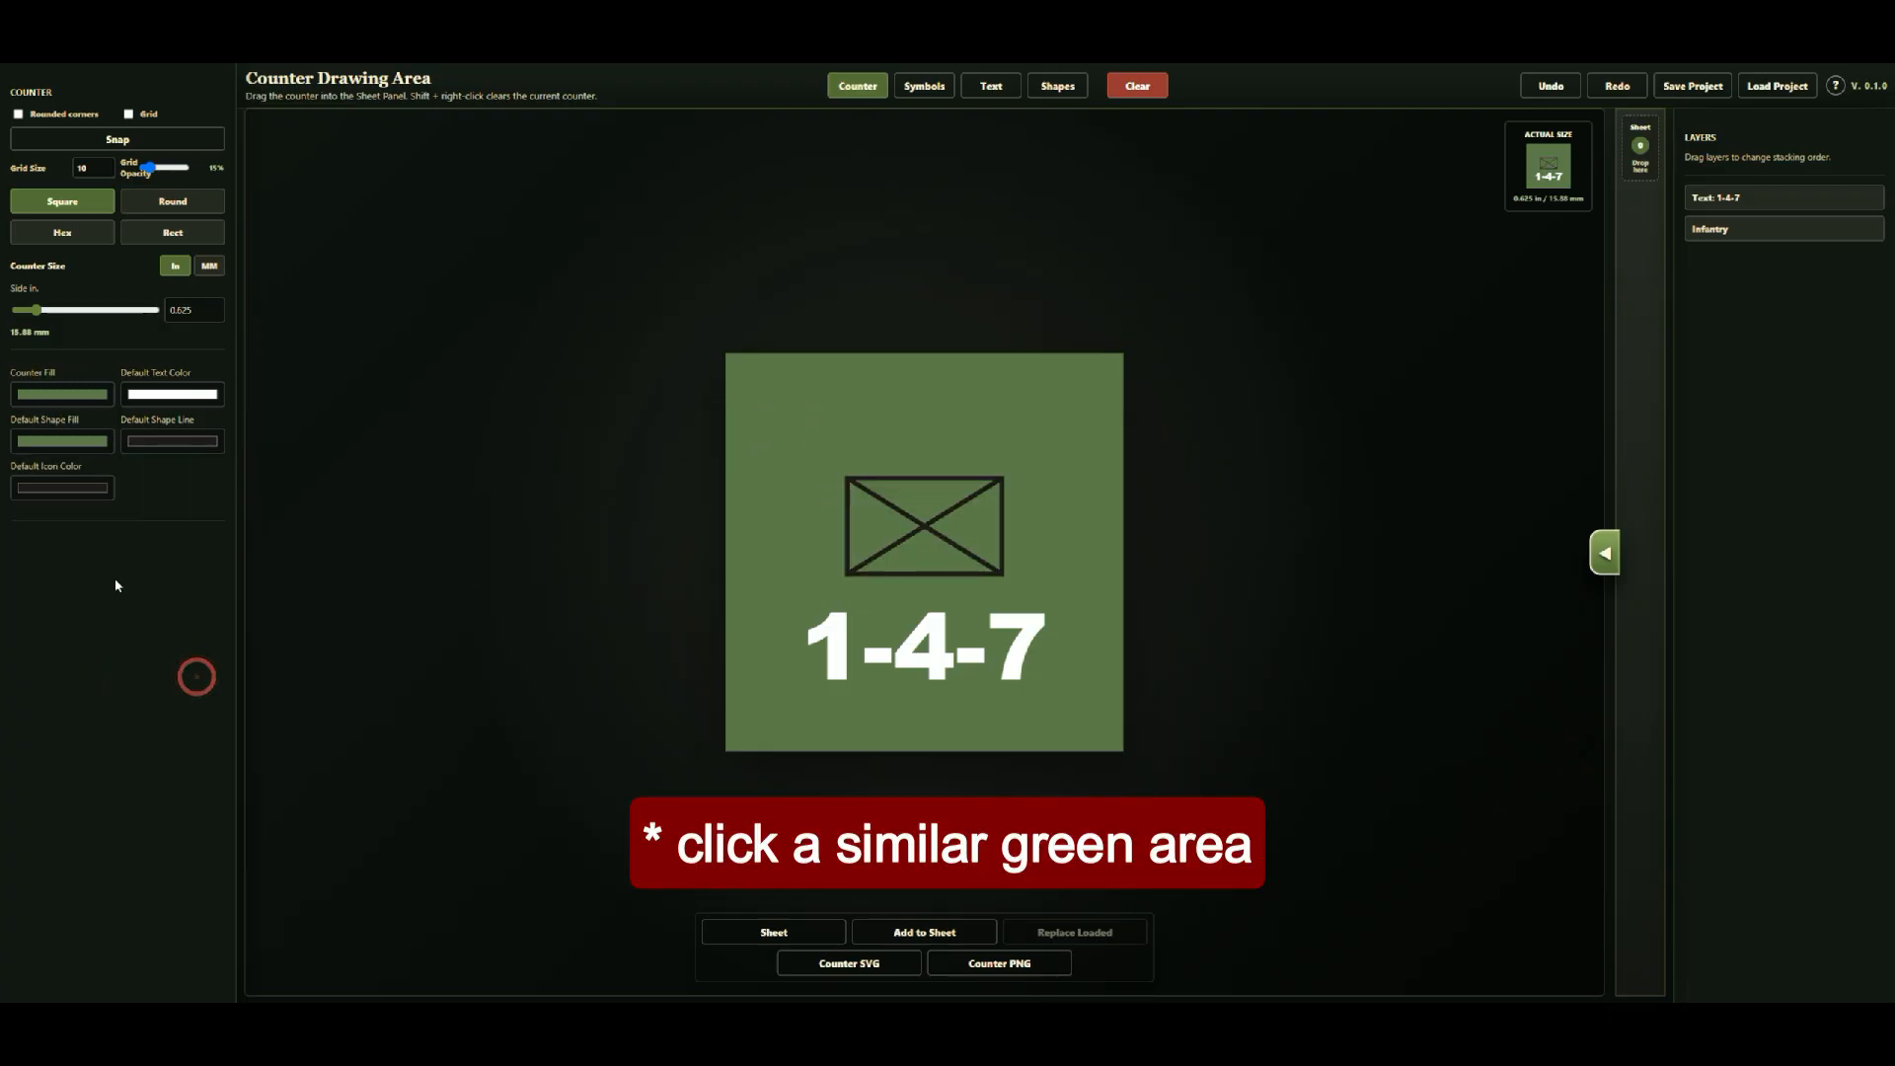
Step: View the counter fill's color value in HSL and HEX formats and resample the green from the counter
{"action": "left_click", "coordinate": [76, 397]}
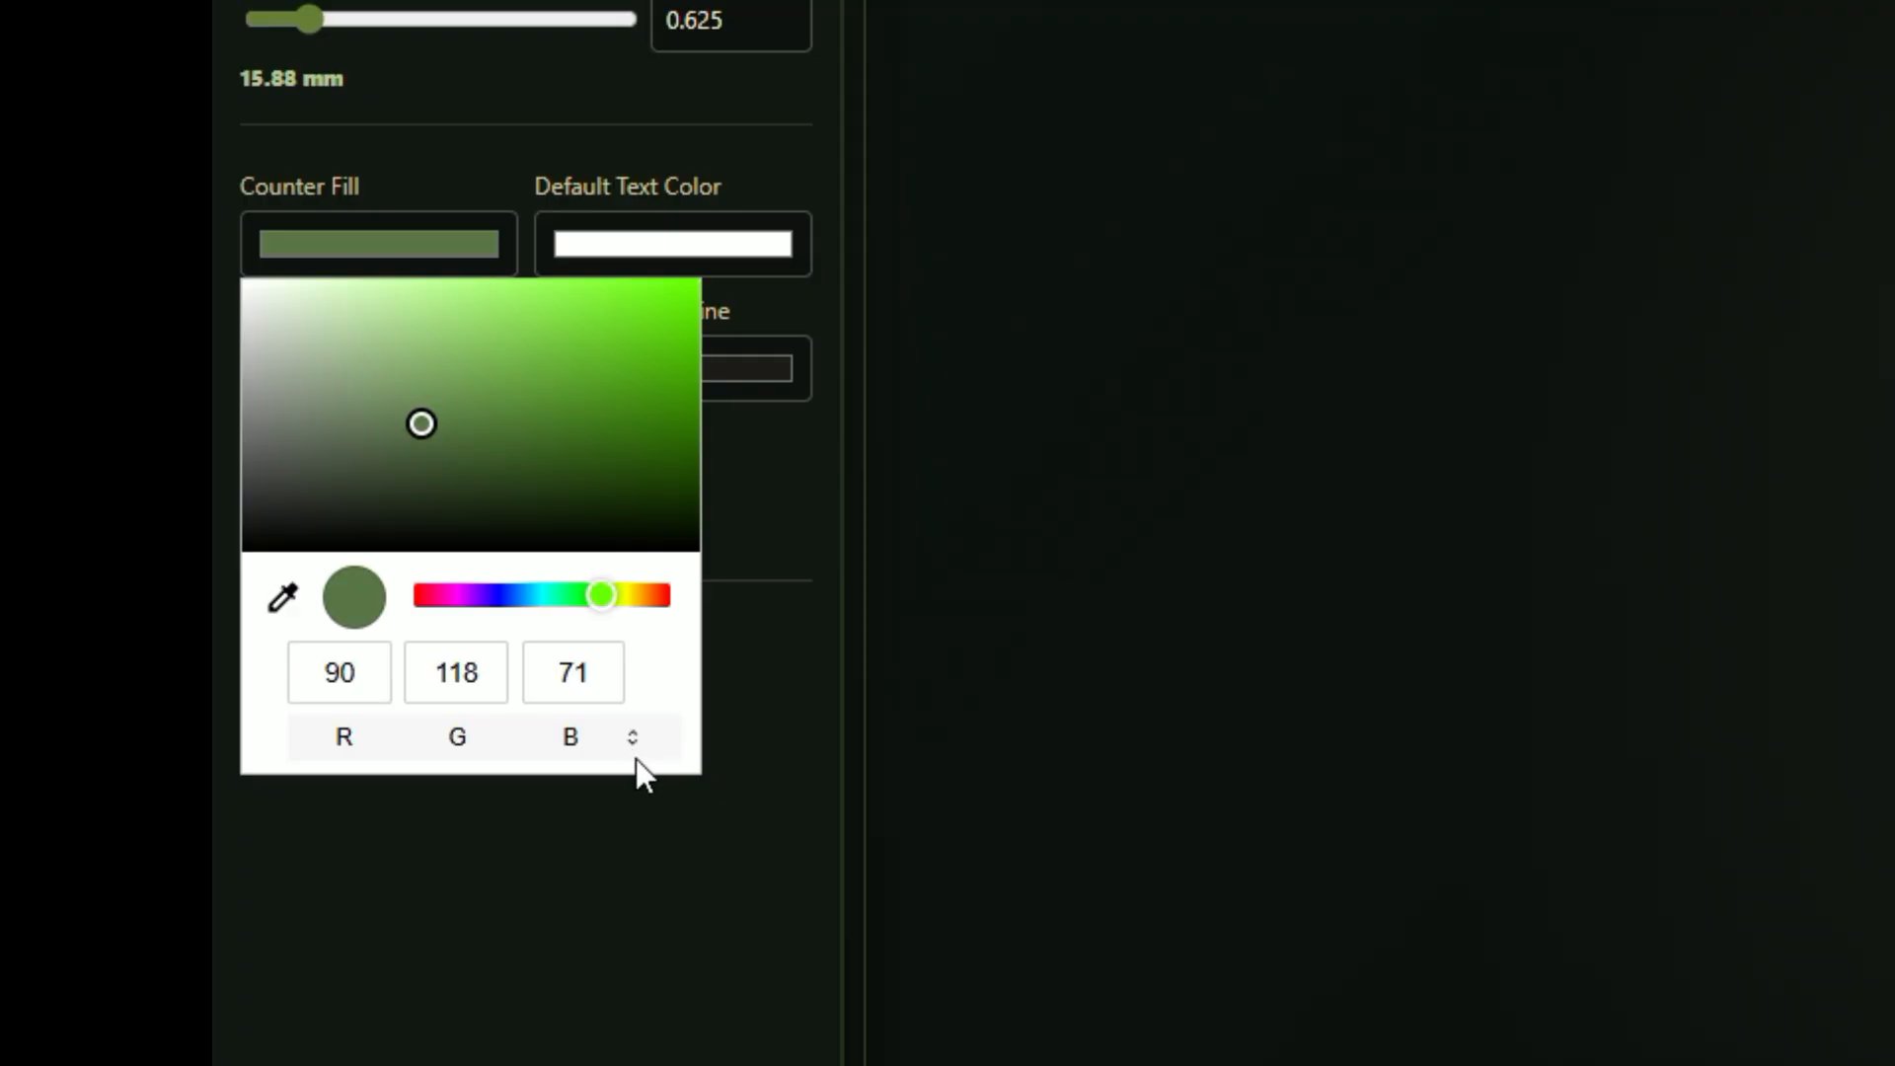
{"action": "left_click", "coordinate": [637, 750]}
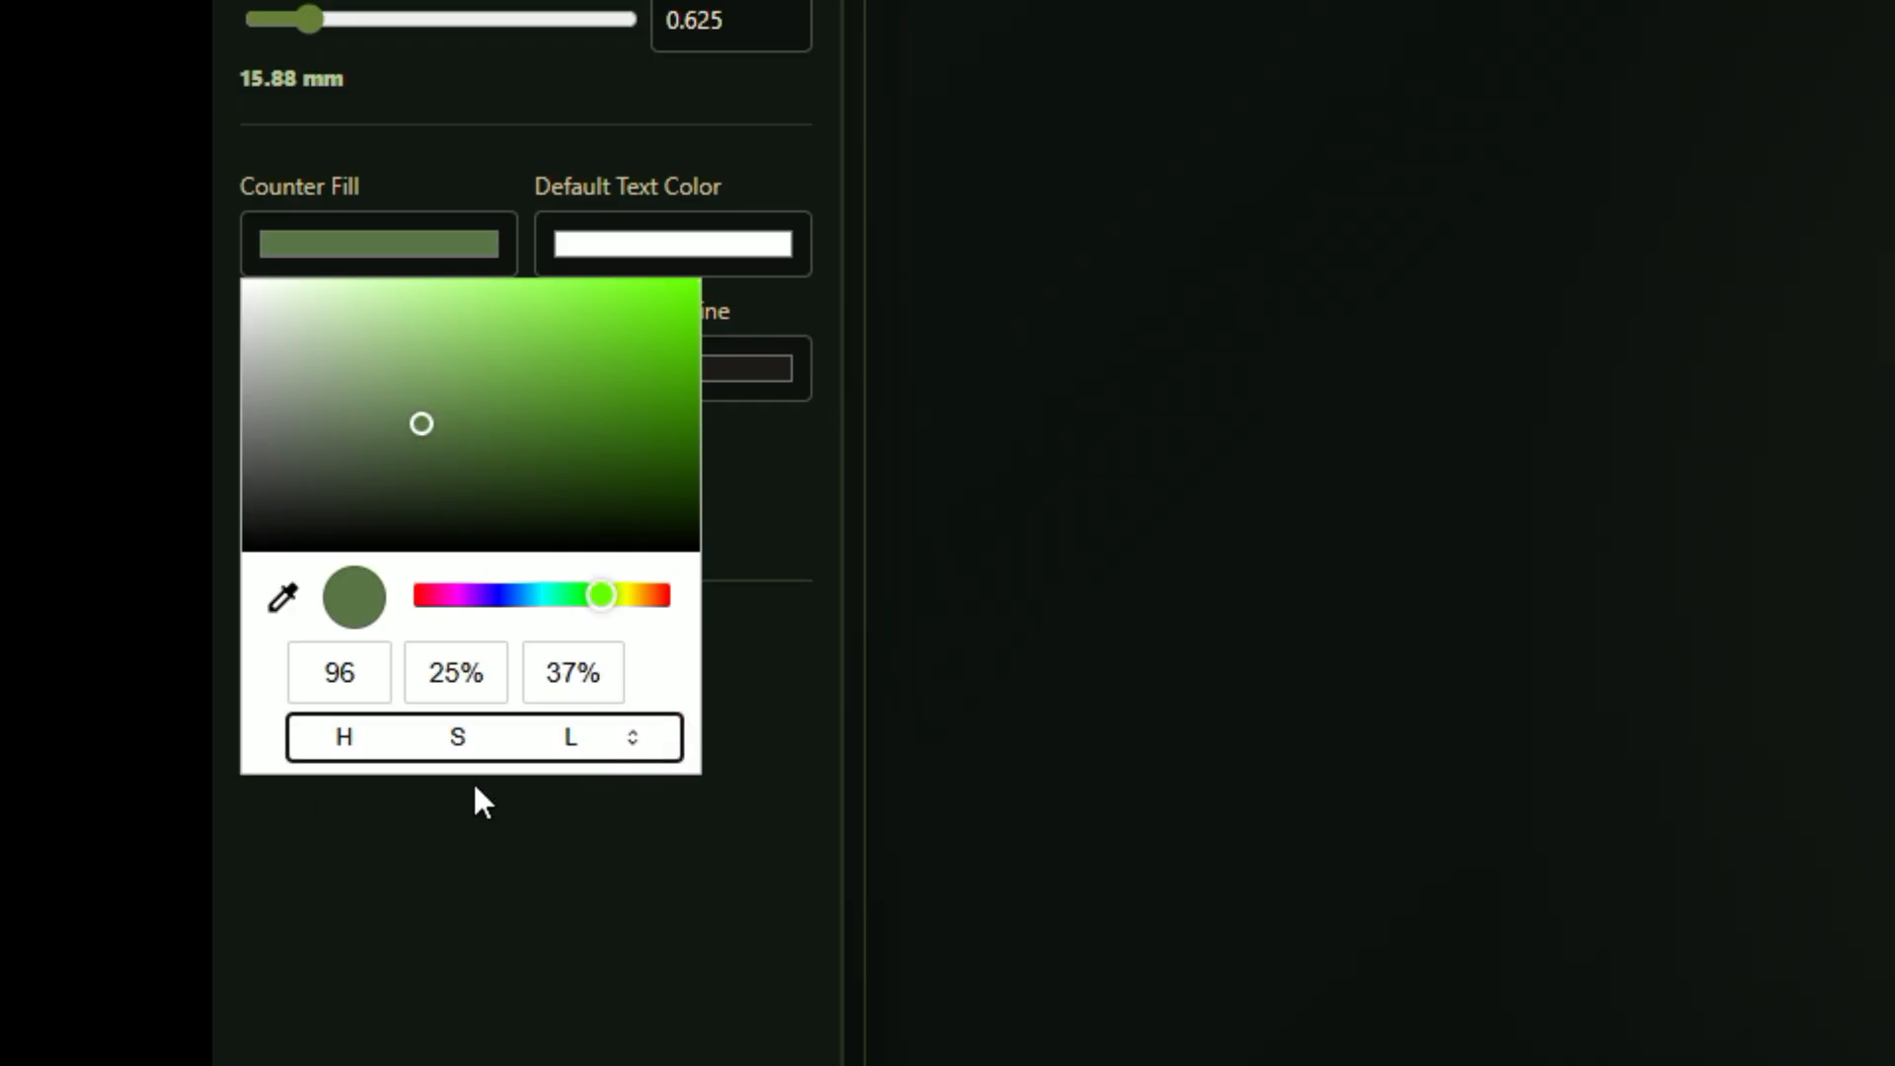
{"action": "left_click", "coordinate": [627, 738]}
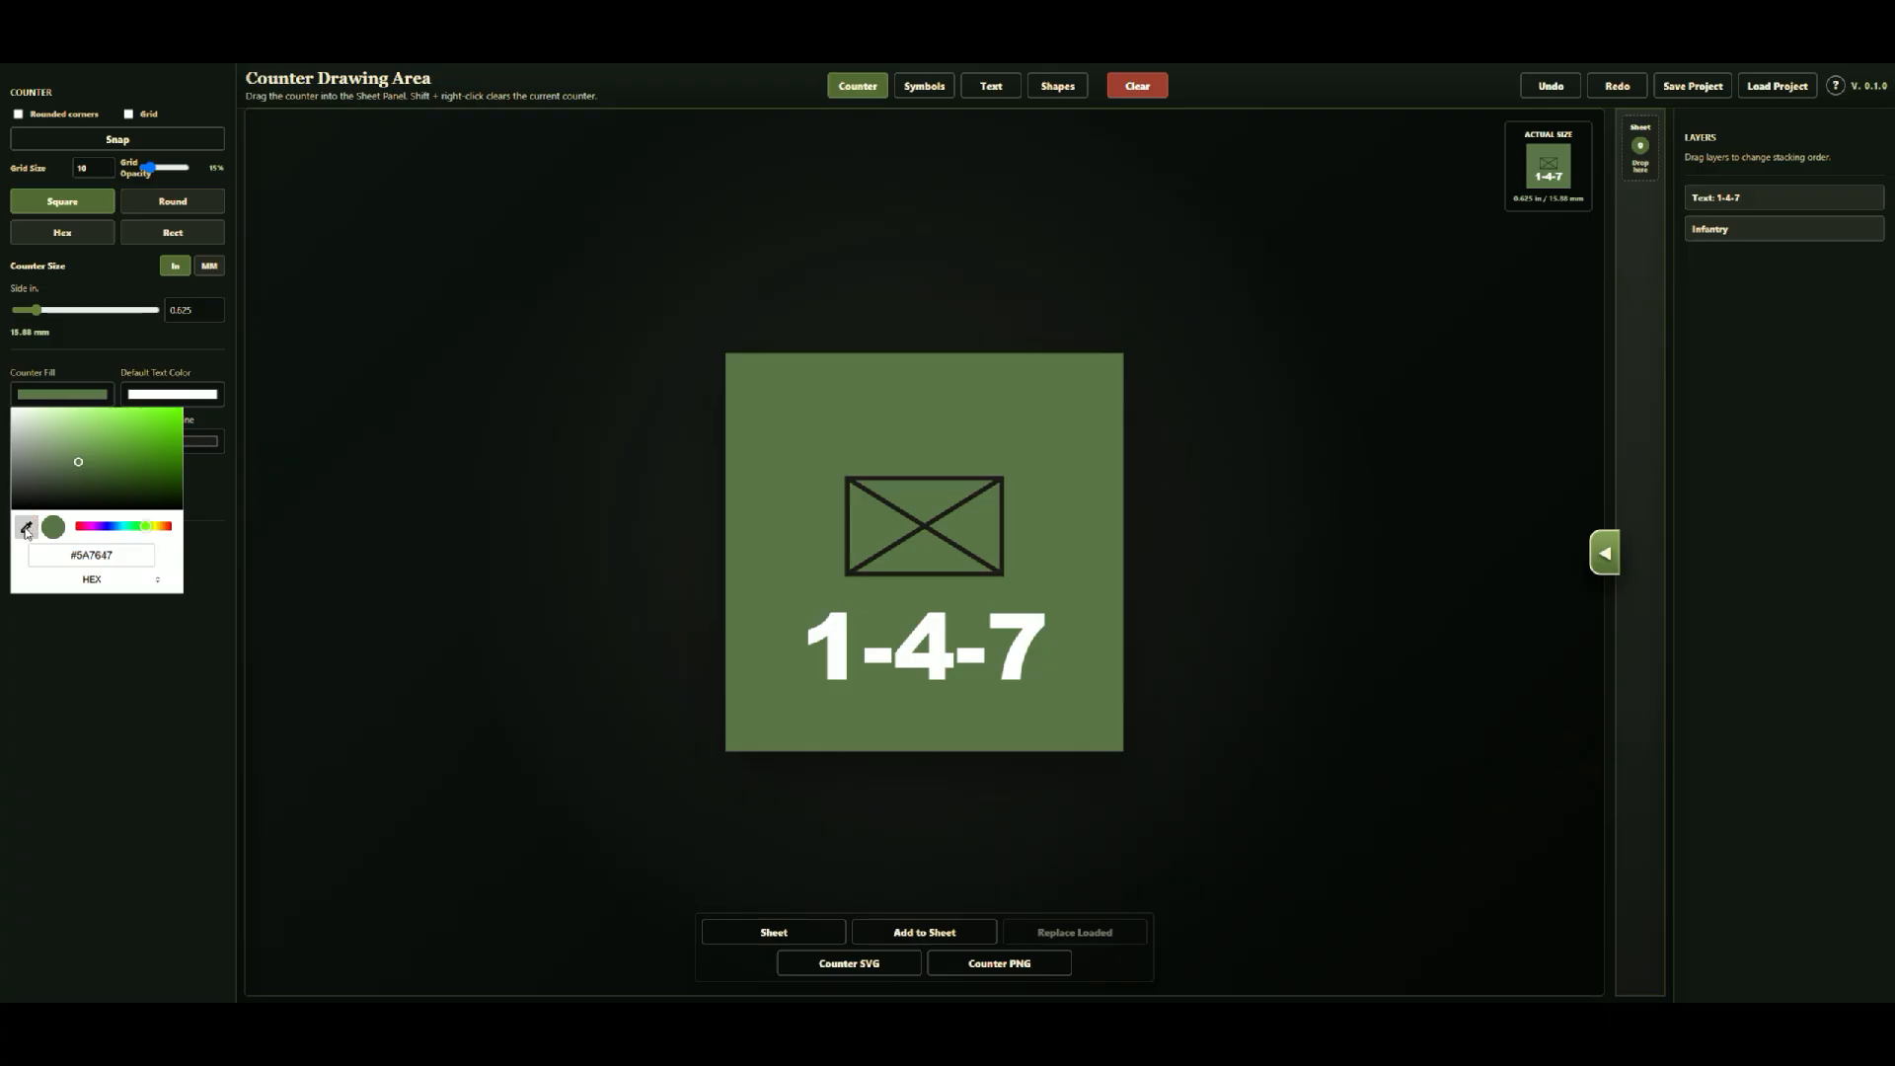
{"action": "left_click", "coordinate": [27, 526]}
{"action": "left_click", "coordinate": [791, 478]}
{"action": "left_click", "coordinate": [60, 659]}
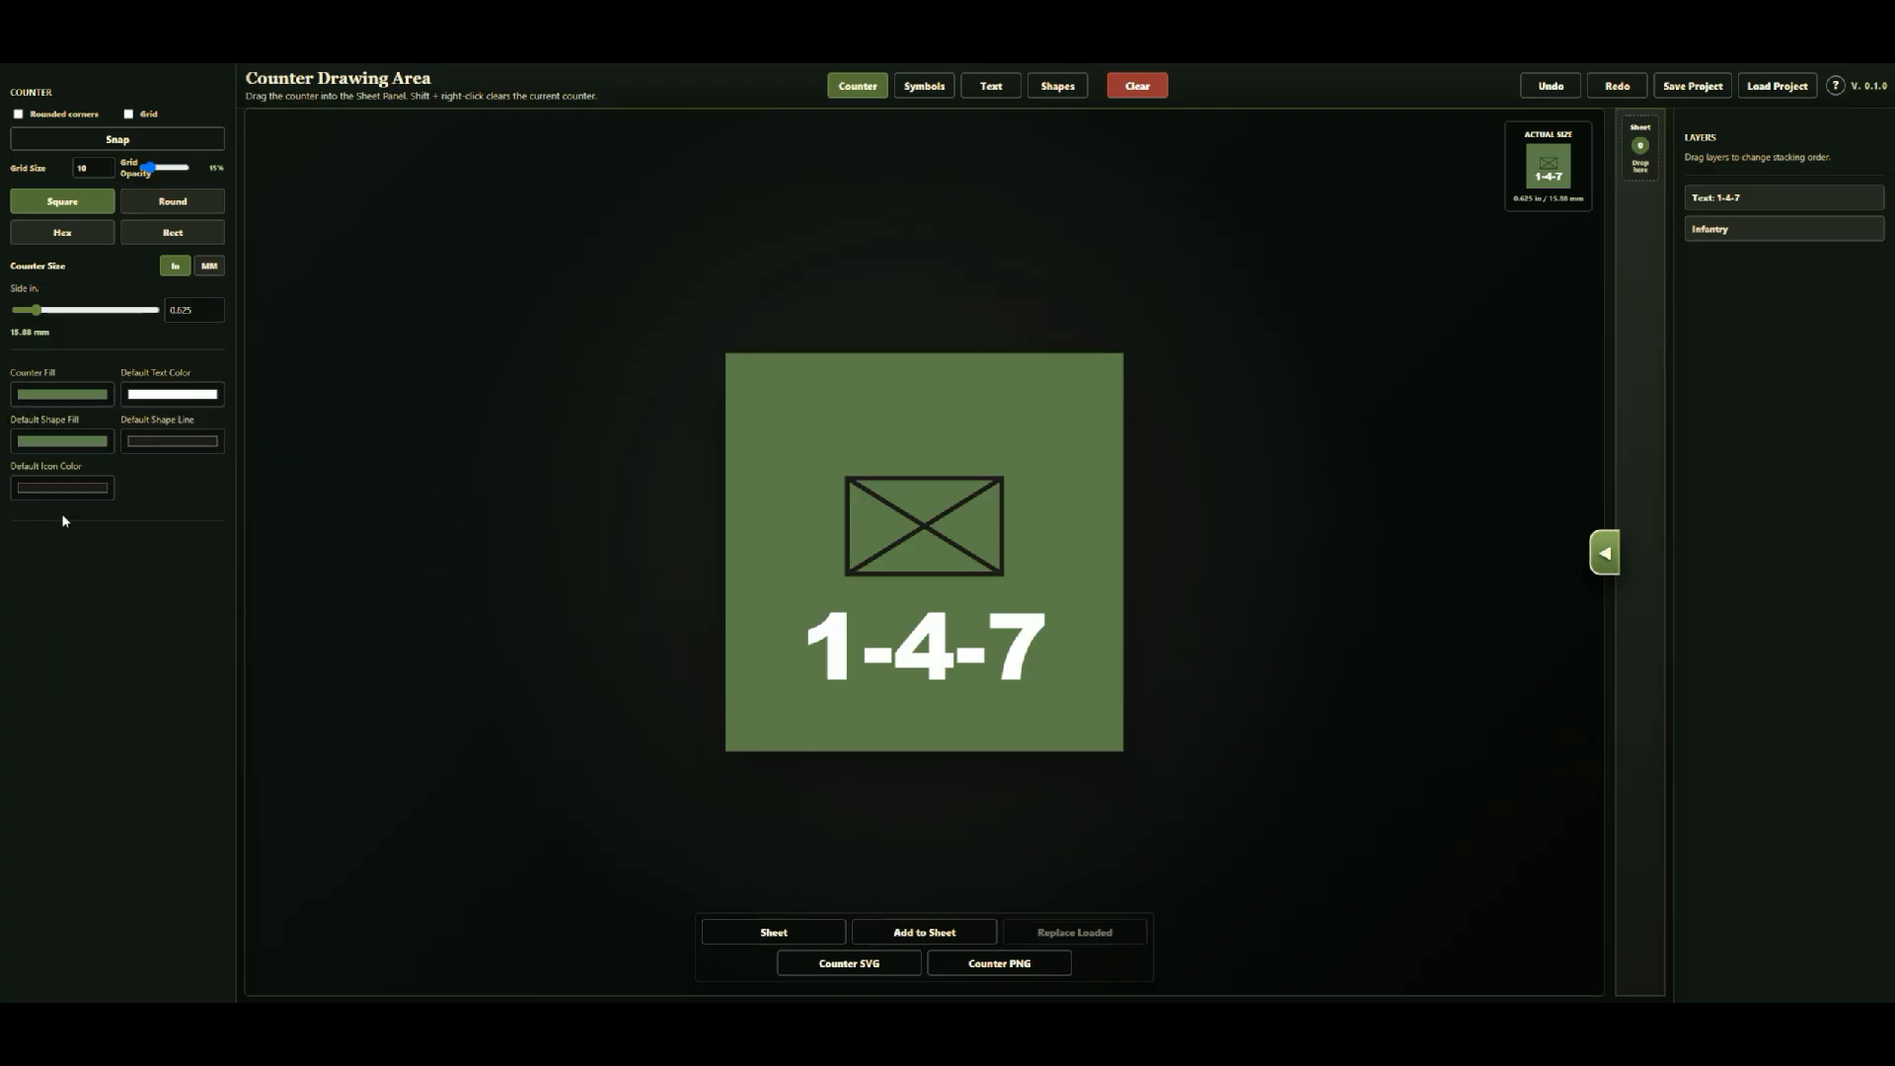
Step: Set both the default shape line and the default icon color to white
{"action": "left_click", "coordinate": [176, 445]}
{"action": "left_click_drag", "start_coordinate": [201, 508], "coordinate": [41, 427]}
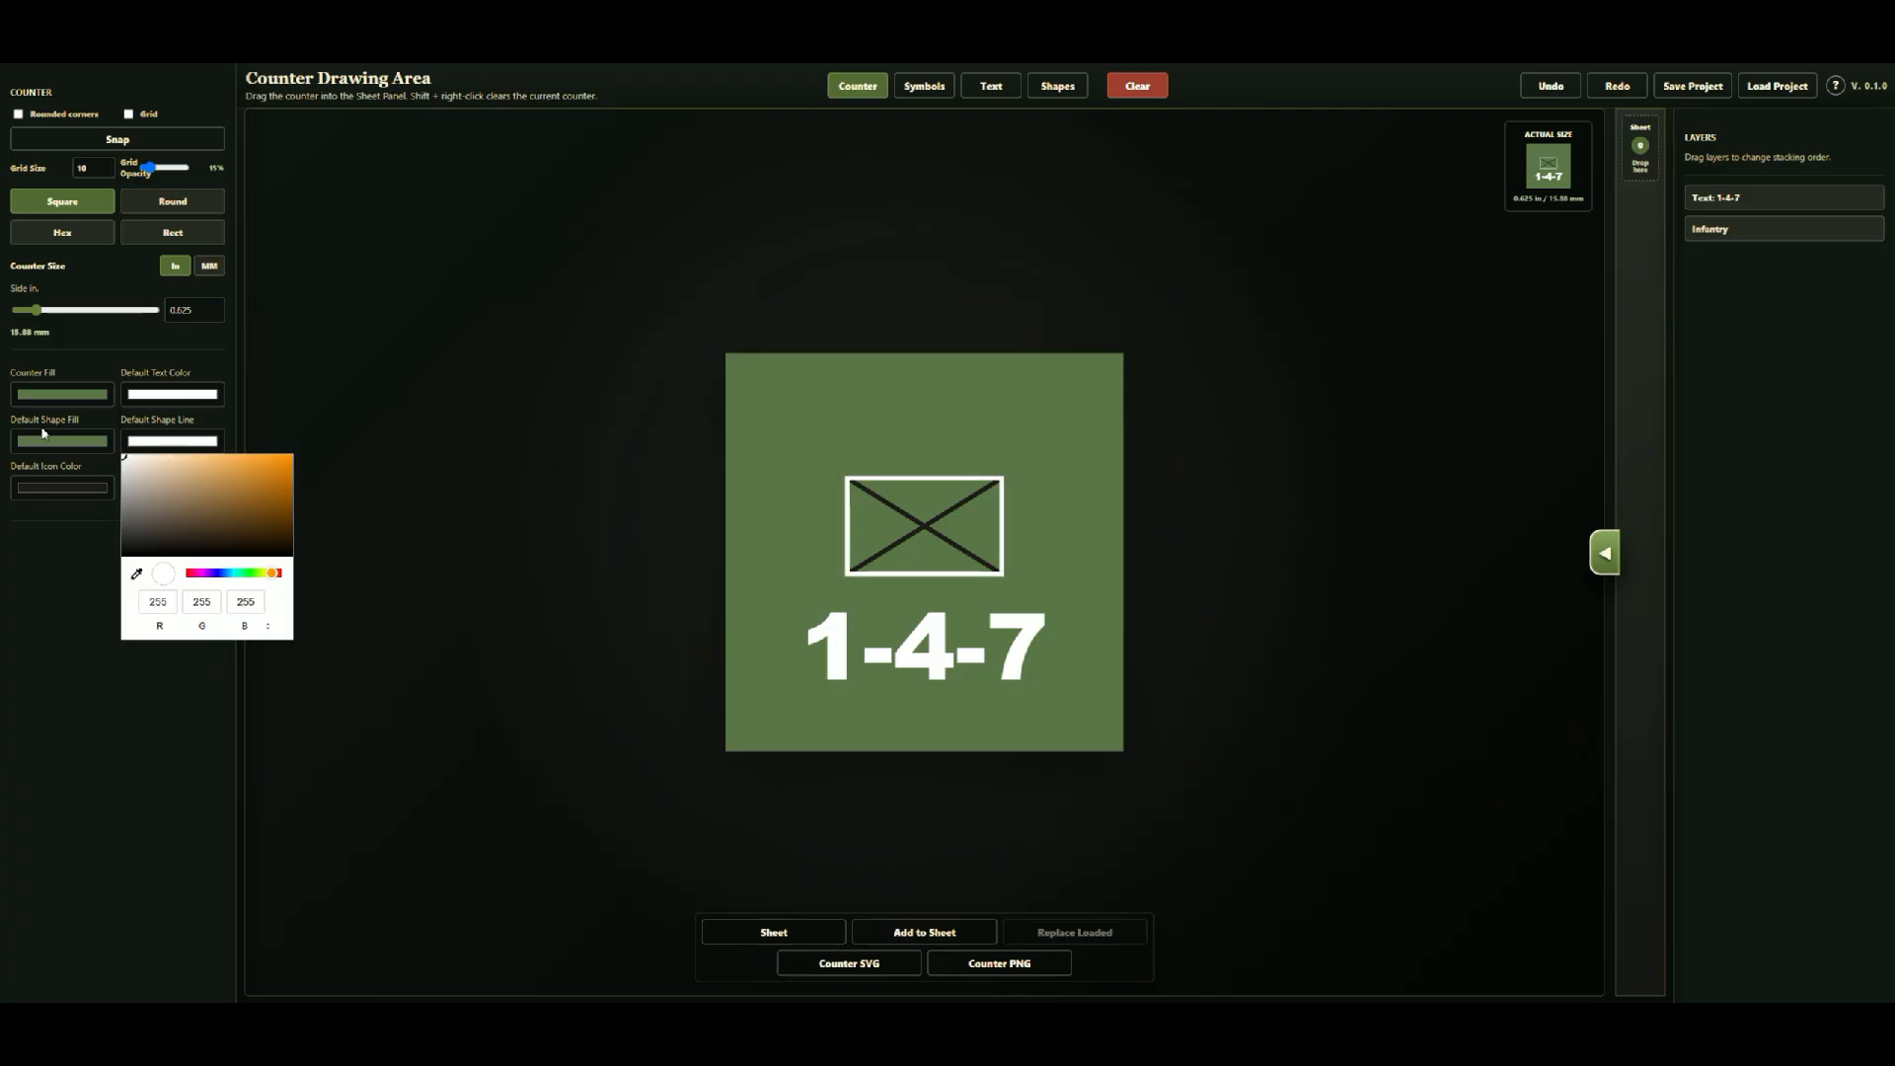
{"action": "left_click", "coordinate": [42, 563]}
{"action": "left_click", "coordinate": [63, 487]}
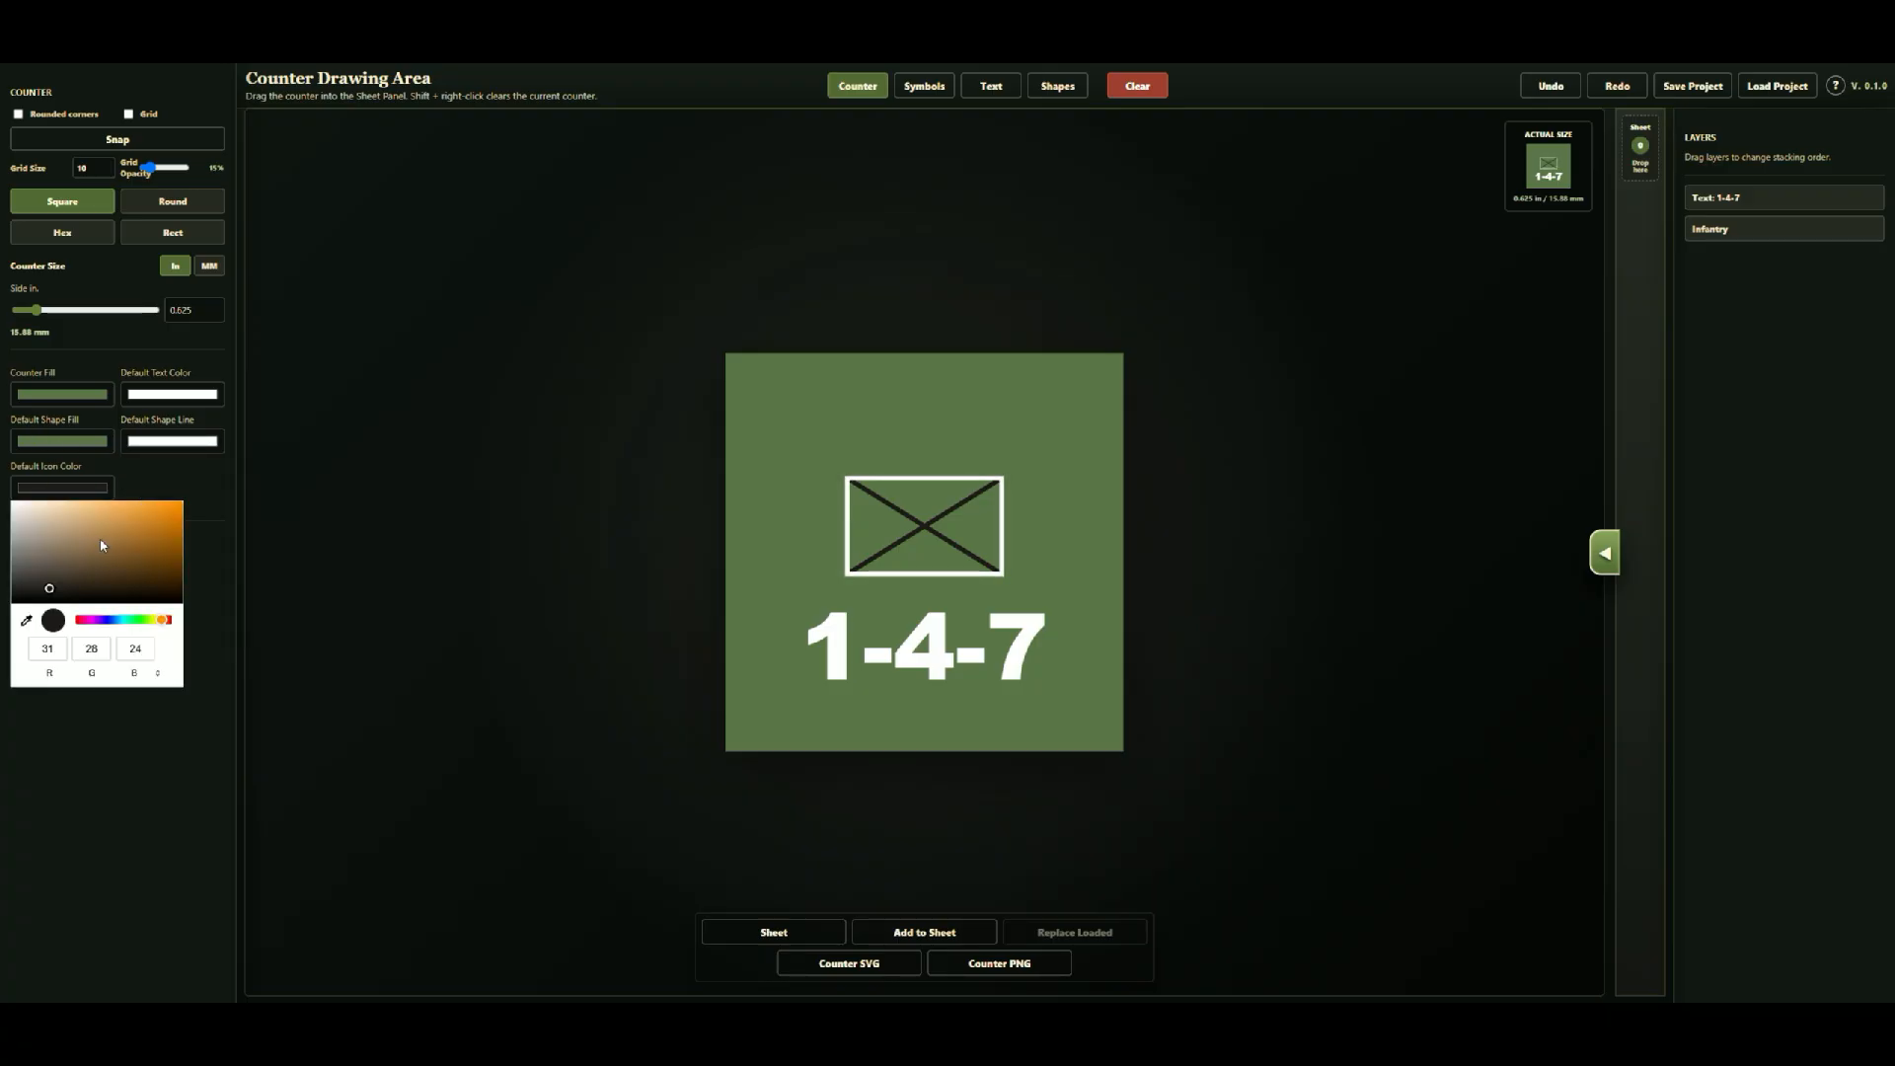
{"action": "left_click_drag", "start_coordinate": [102, 540], "coordinate": [11, 507]}
{"action": "left_click", "coordinate": [154, 715]}
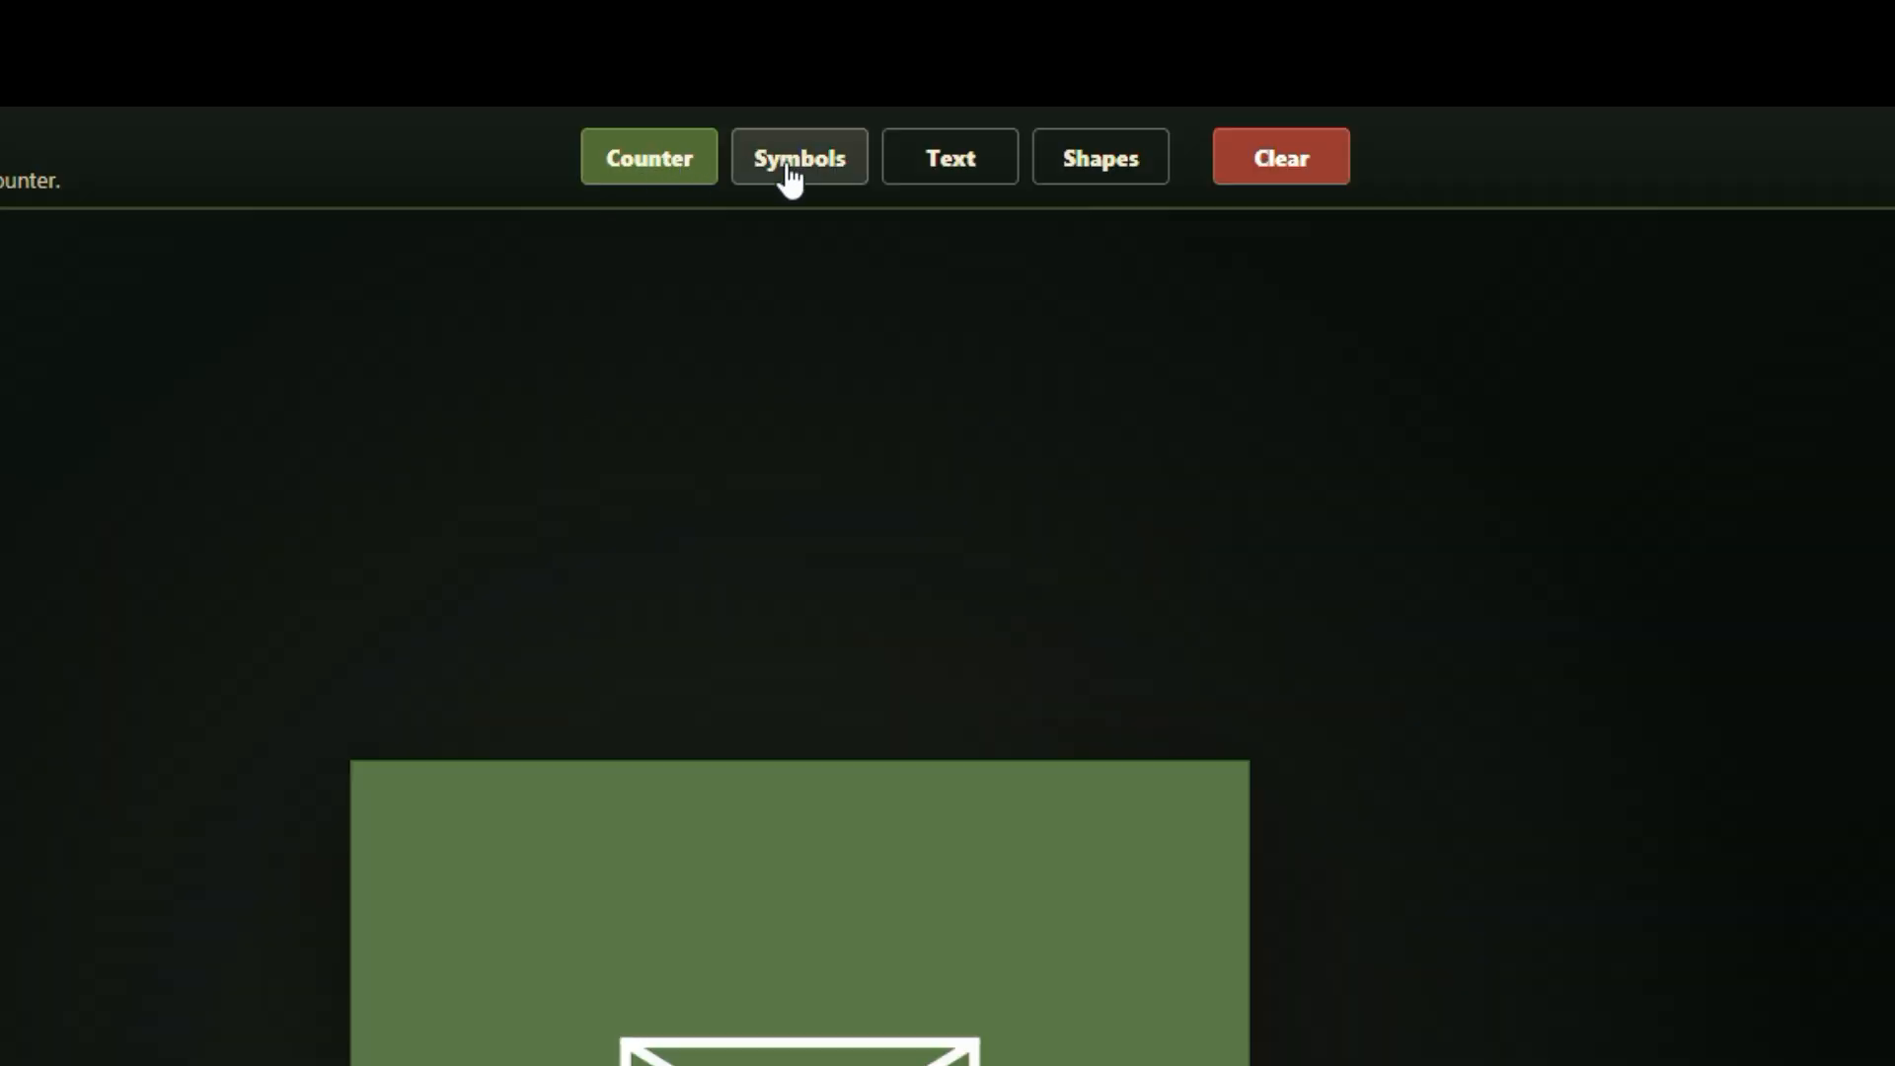
Step: Browse the full set of NATO ground unit symbols
{"action": "left_click", "coordinate": [789, 177]}
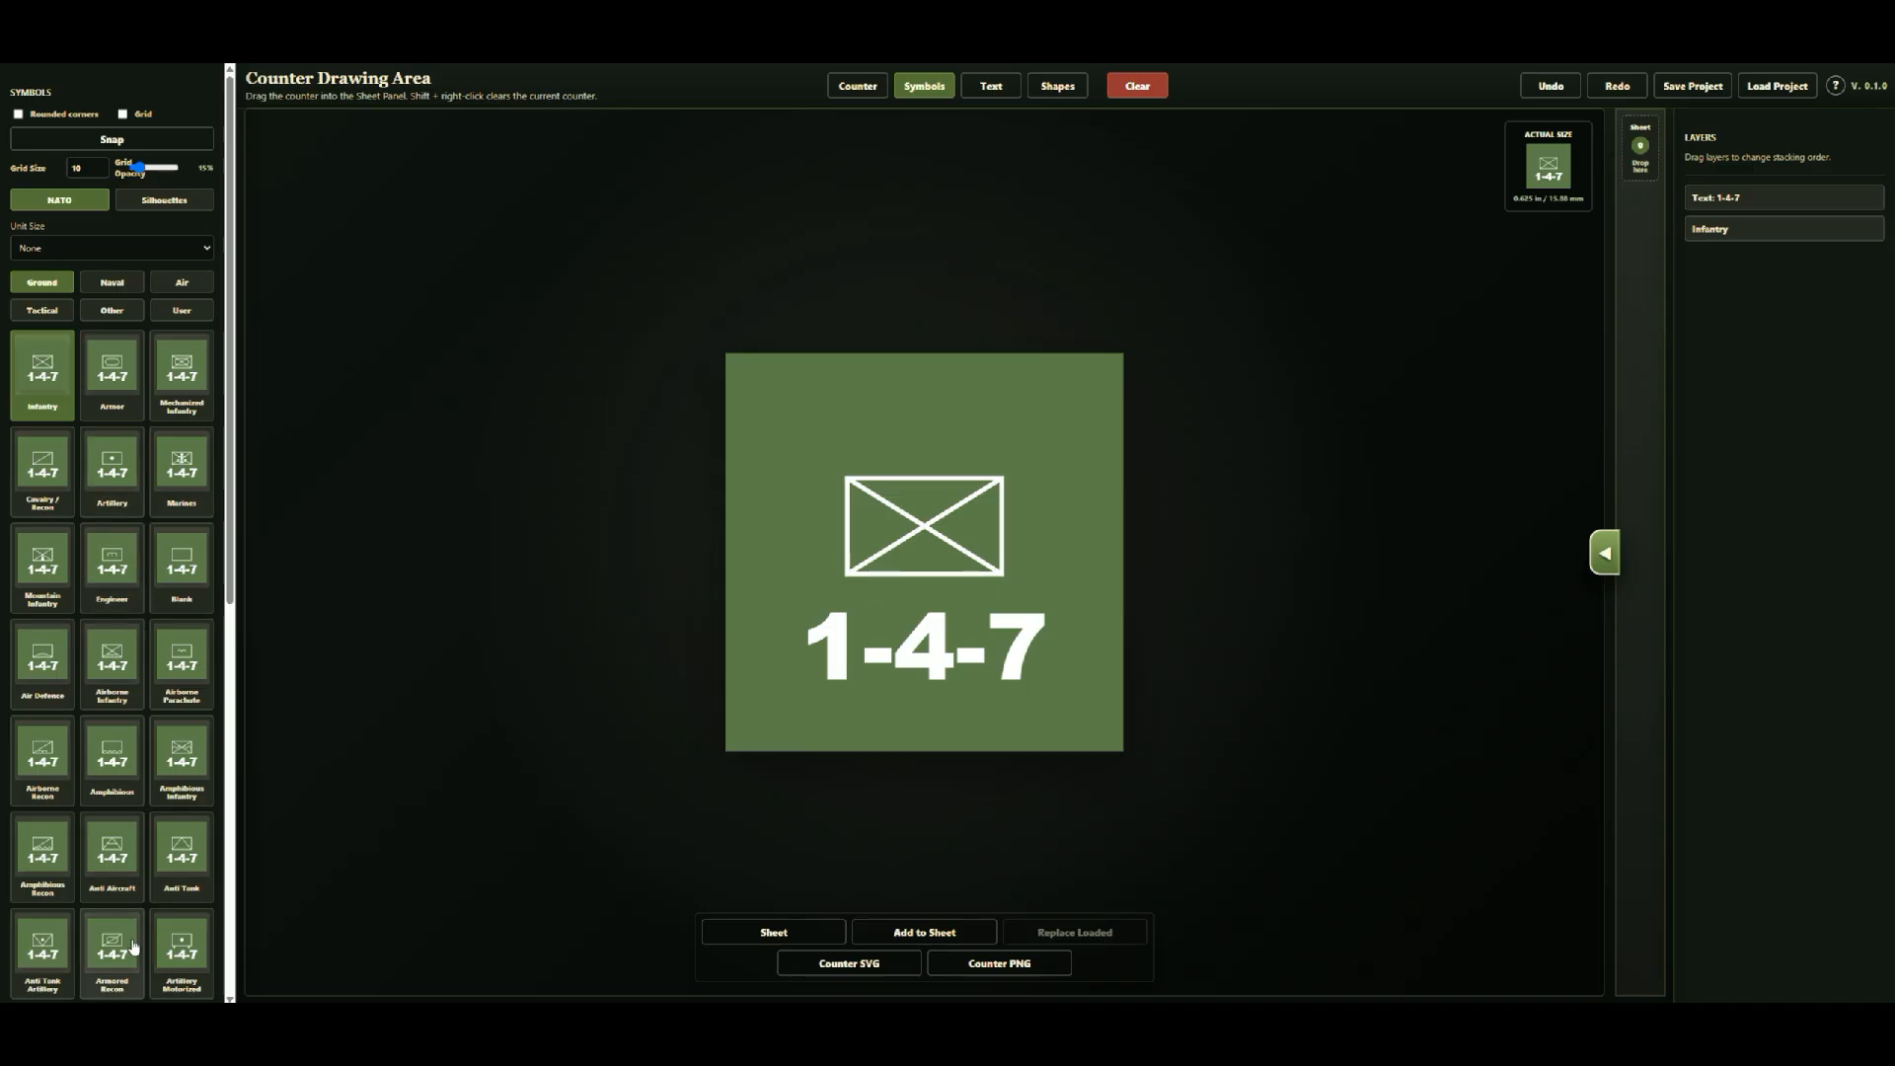
{"action": "scroll", "coordinate": [151, 786], "scroll_direction": "down", "scroll_amount": 4}
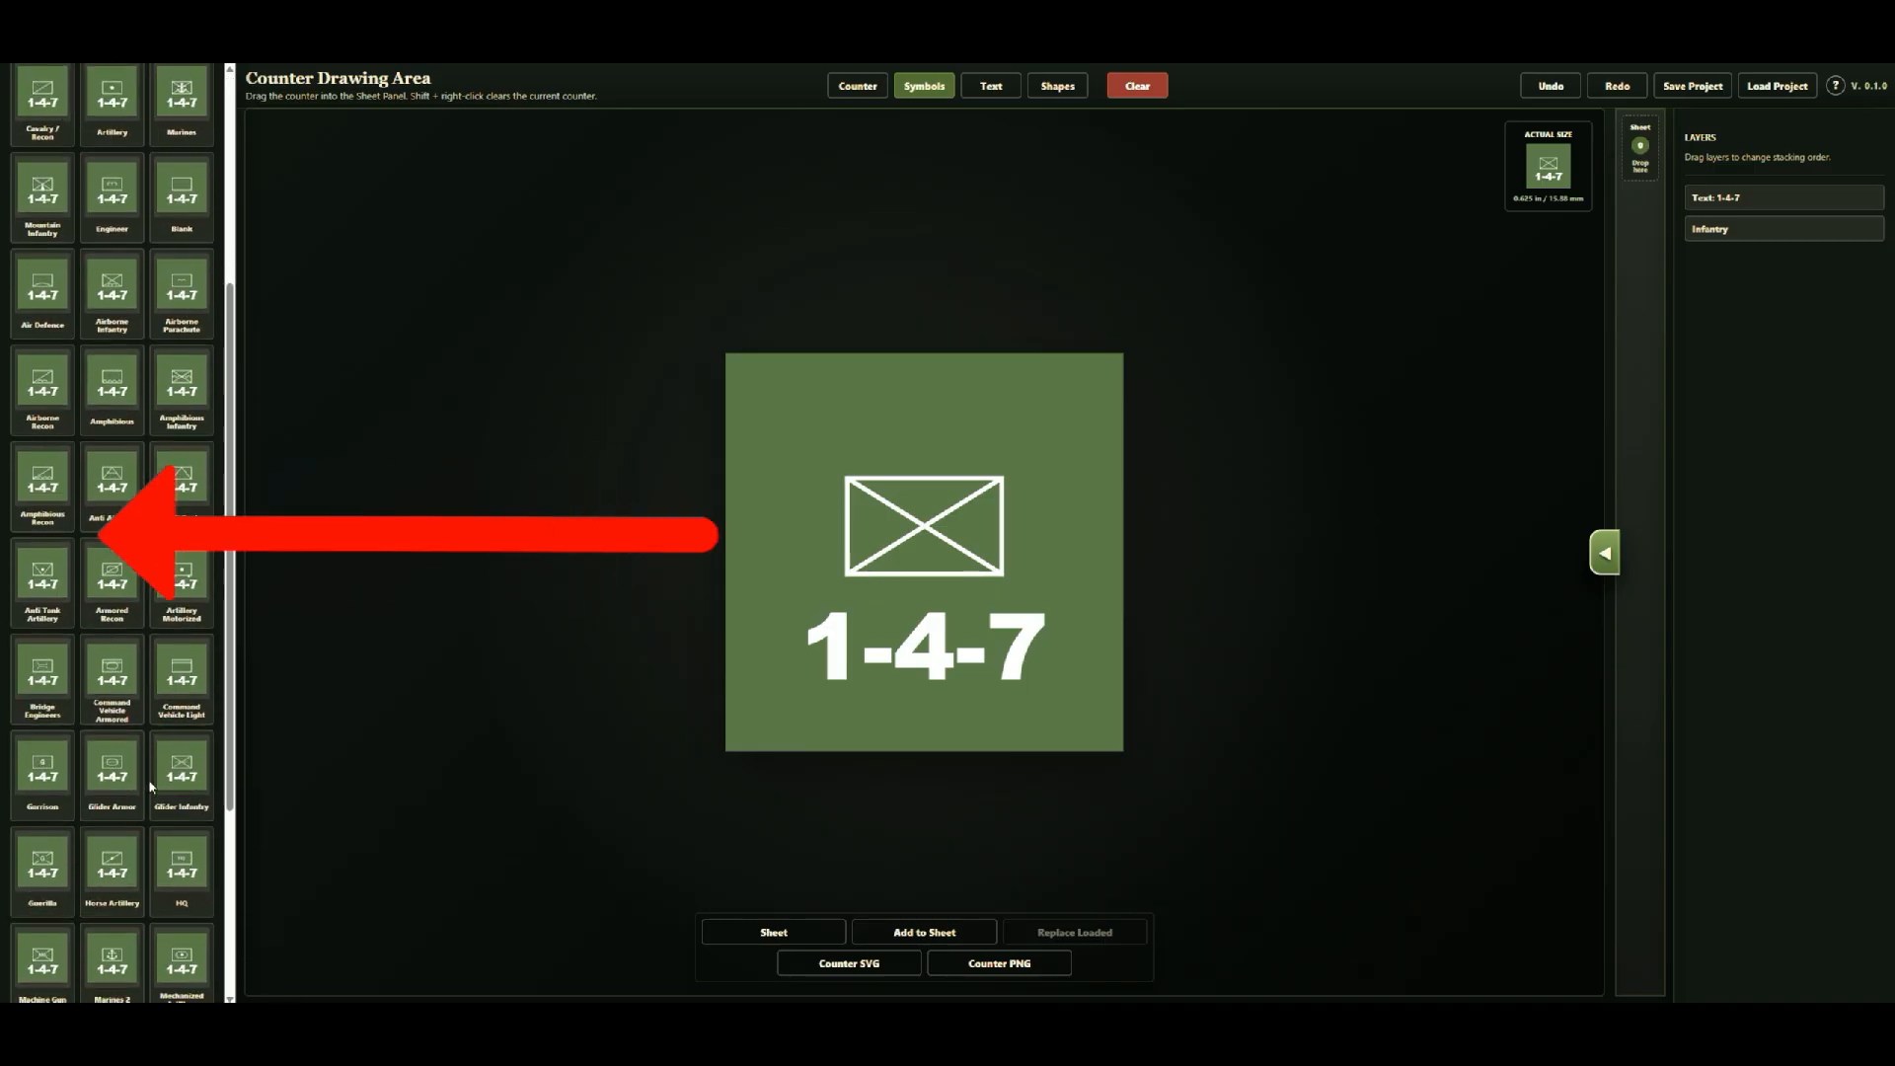
{"action": "scroll", "coordinate": [151, 787], "scroll_direction": "up", "scroll_amount": 4}
{"action": "scroll", "coordinate": [146, 788], "scroll_direction": "down", "scroll_amount": 4}
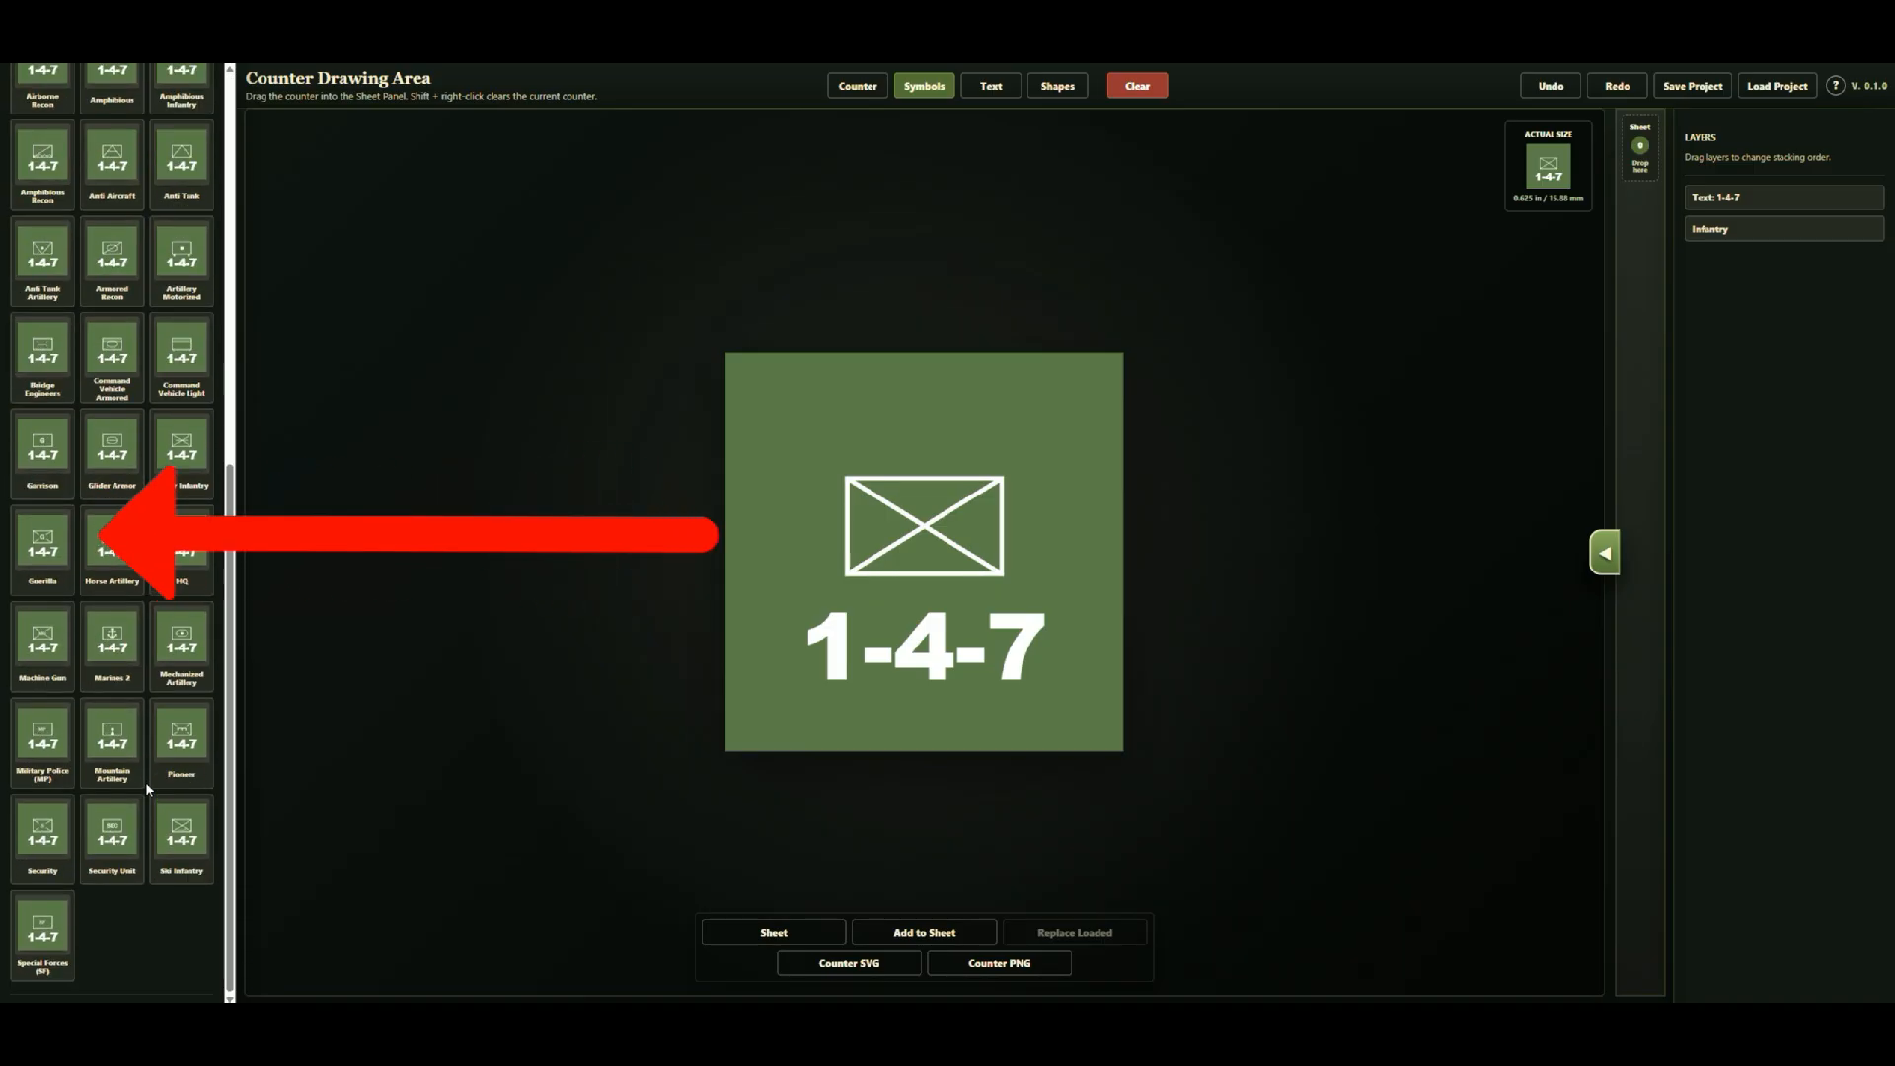
{"action": "scroll", "coordinate": [146, 788], "scroll_direction": "up", "scroll_amount": 4}
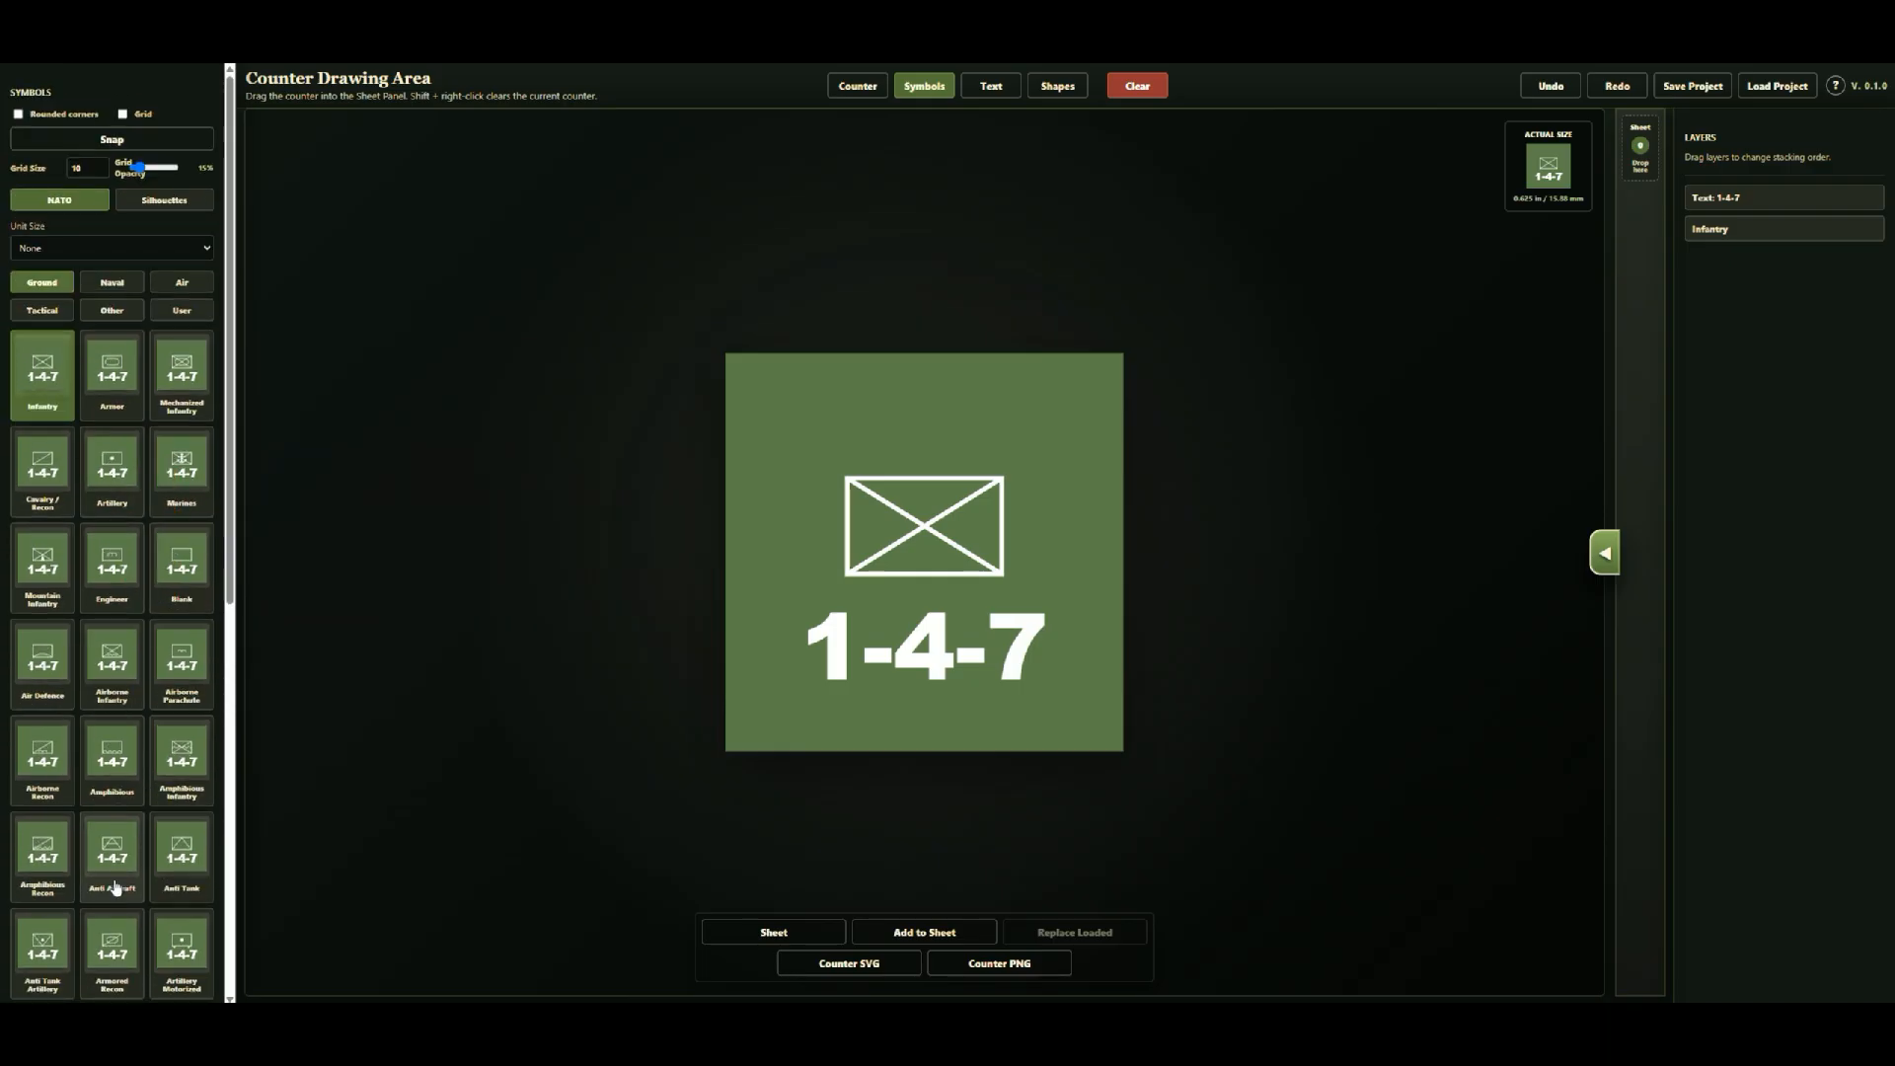
{"action": "scroll", "coordinate": [113, 869], "scroll_direction": "down", "scroll_amount": 7}
{"action": "scroll", "coordinate": [113, 869], "scroll_direction": "up", "scroll_amount": 7}
Step: Try the grid and rounded corners options on and off while in the symbols section
{"action": "left_click", "coordinate": [122, 114]}
{"action": "left_click", "coordinate": [122, 115]}
{"action": "left_click", "coordinate": [122, 114]}
{"action": "left_click", "coordinate": [122, 115]}
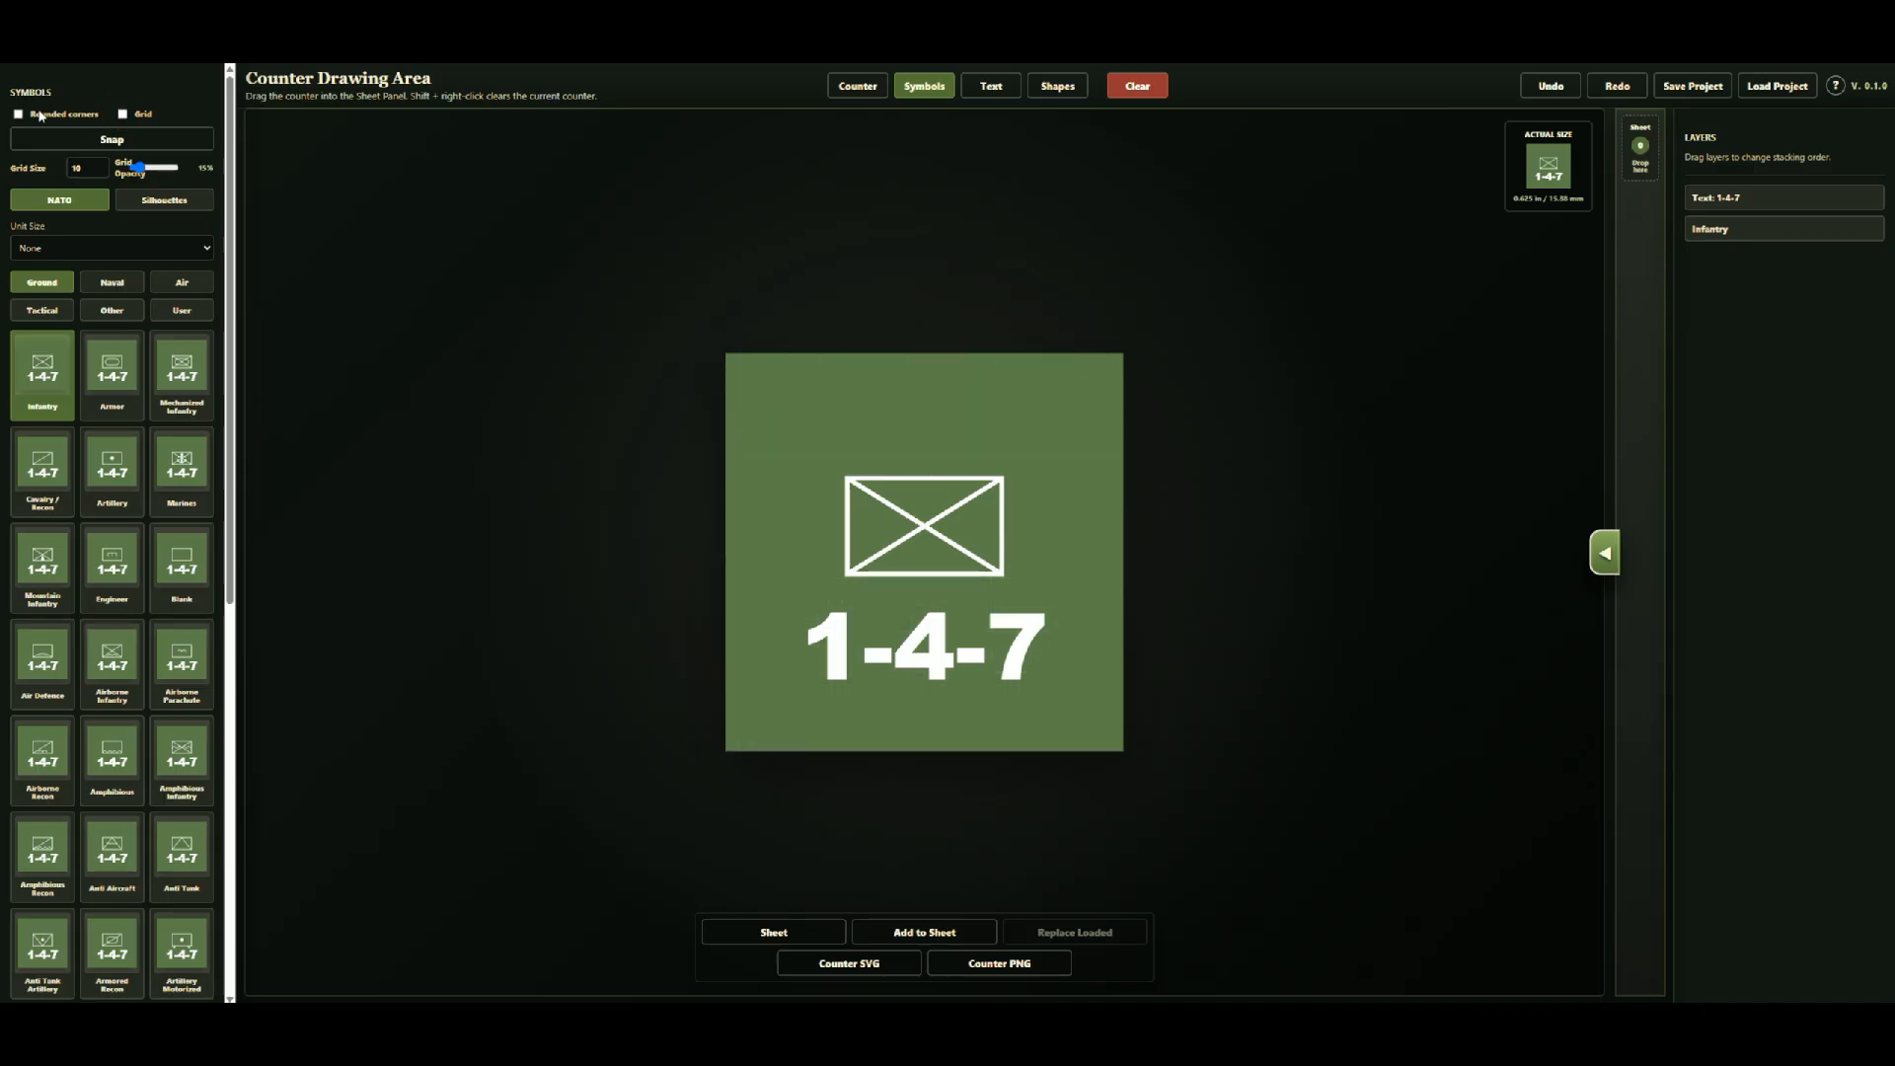
{"action": "left_click", "coordinate": [30, 114]}
{"action": "left_click", "coordinate": [30, 114]}
Step: Compare the Silhouettes and NATO symbol sets for ground units, ending on NATO
{"action": "left_click", "coordinate": [184, 205]}
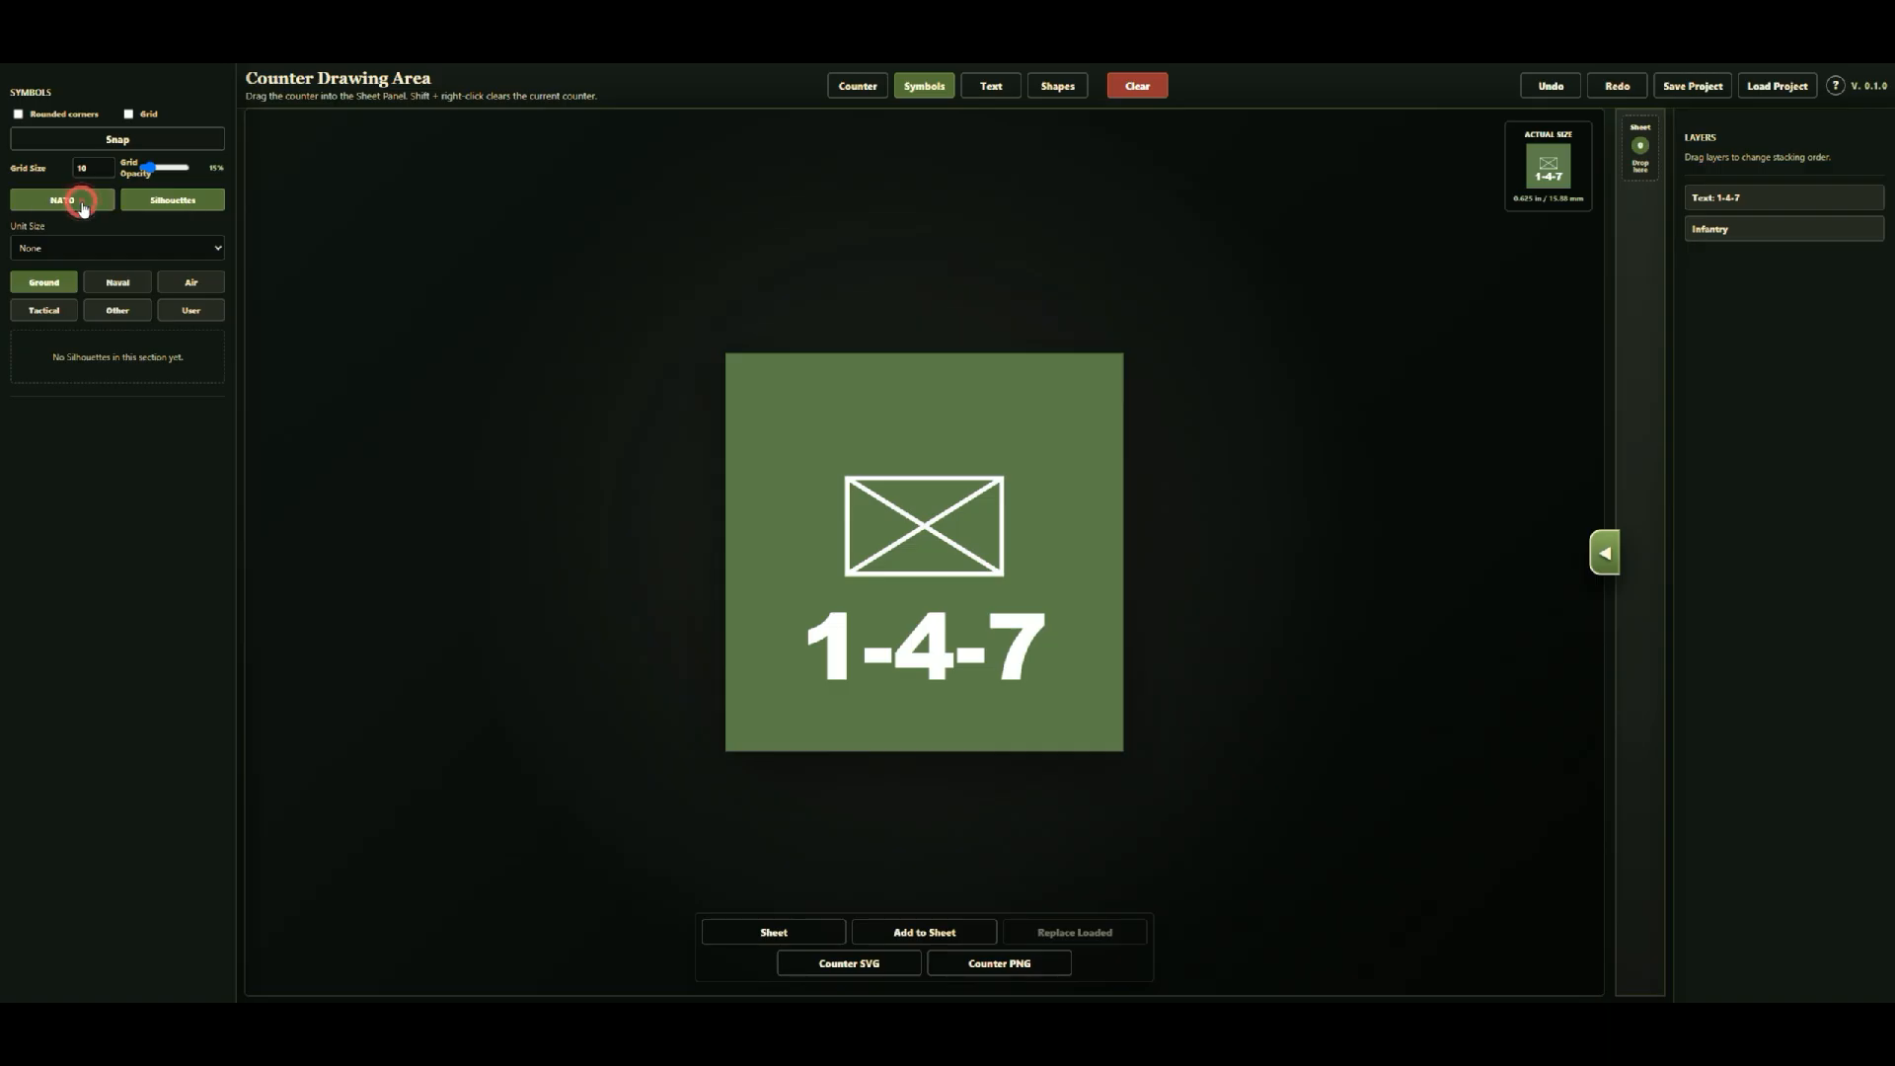
{"action": "left_click", "coordinate": [79, 201]}
{"action": "left_click", "coordinate": [161, 202]}
{"action": "left_click", "coordinate": [74, 198]}
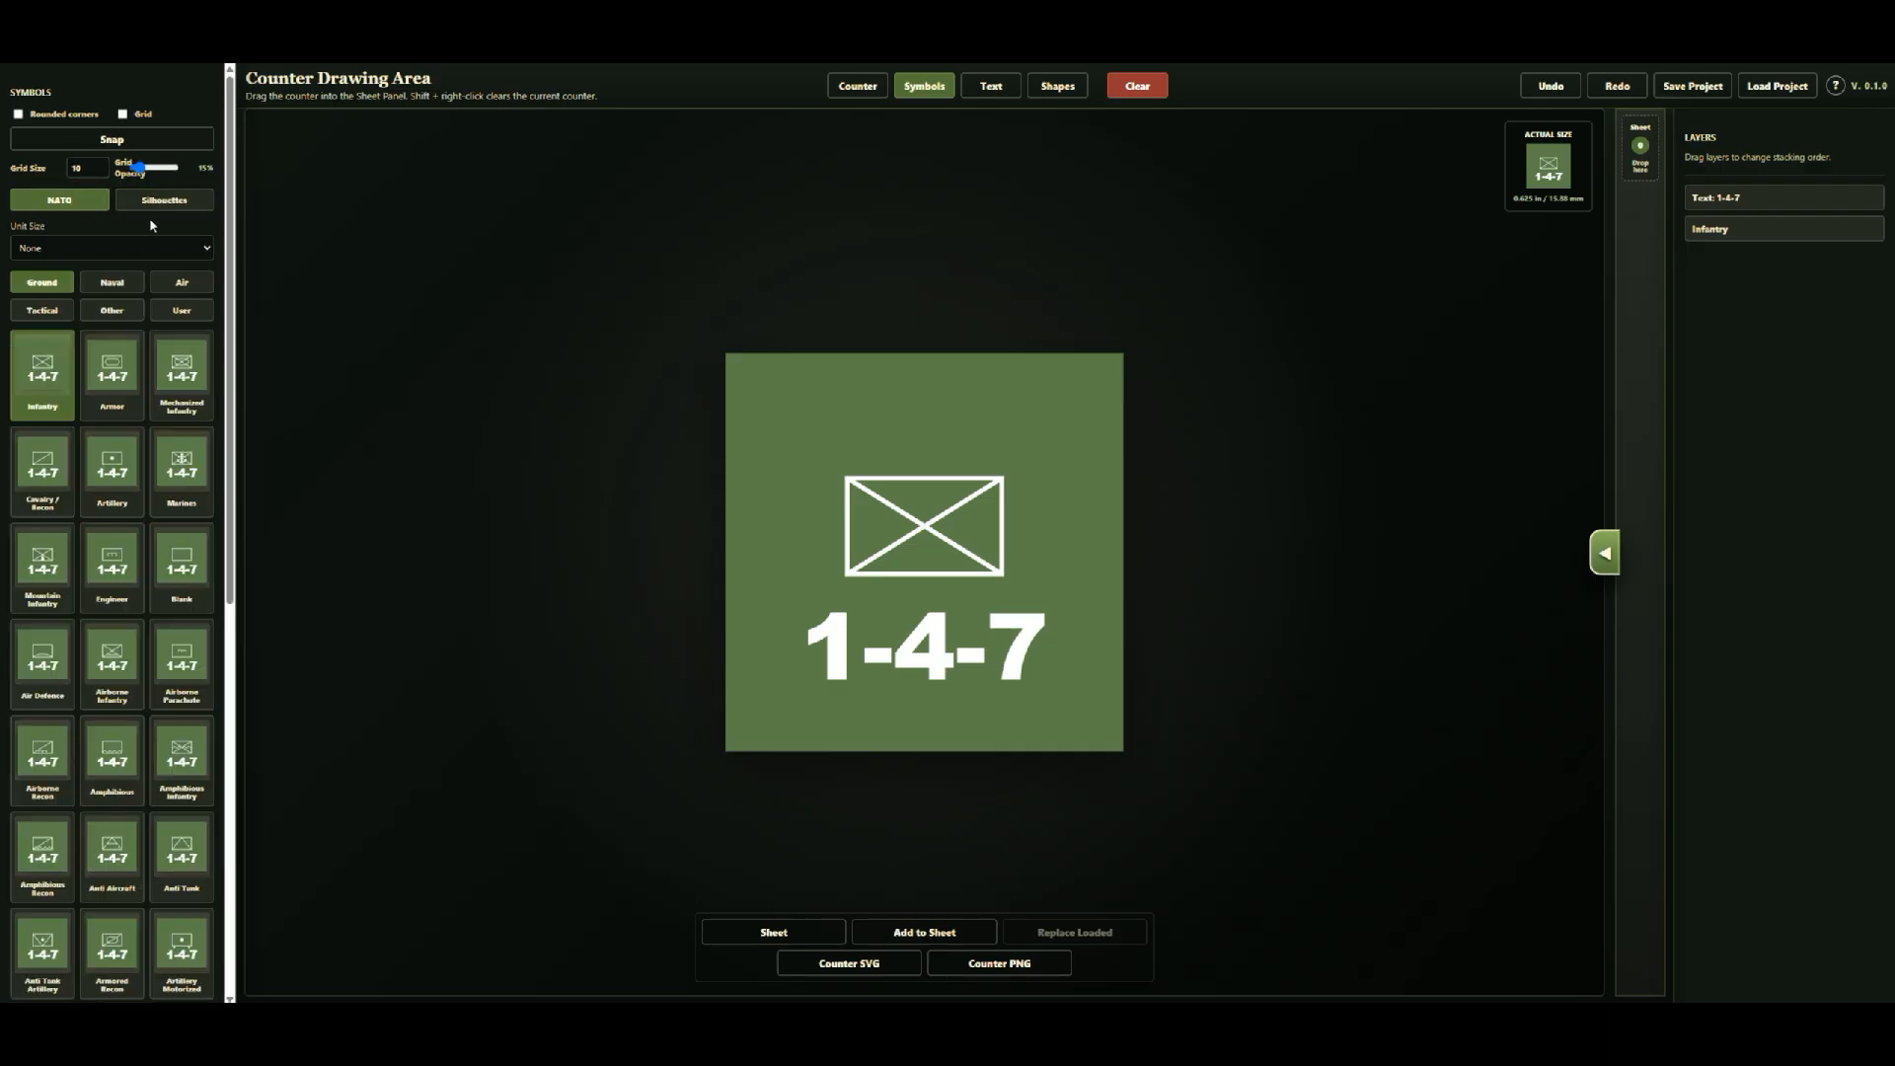
Step: Try the infantry symbol's unit sizes in ascending order from Squad up to Brigade
{"action": "left_click", "coordinate": [47, 248]}
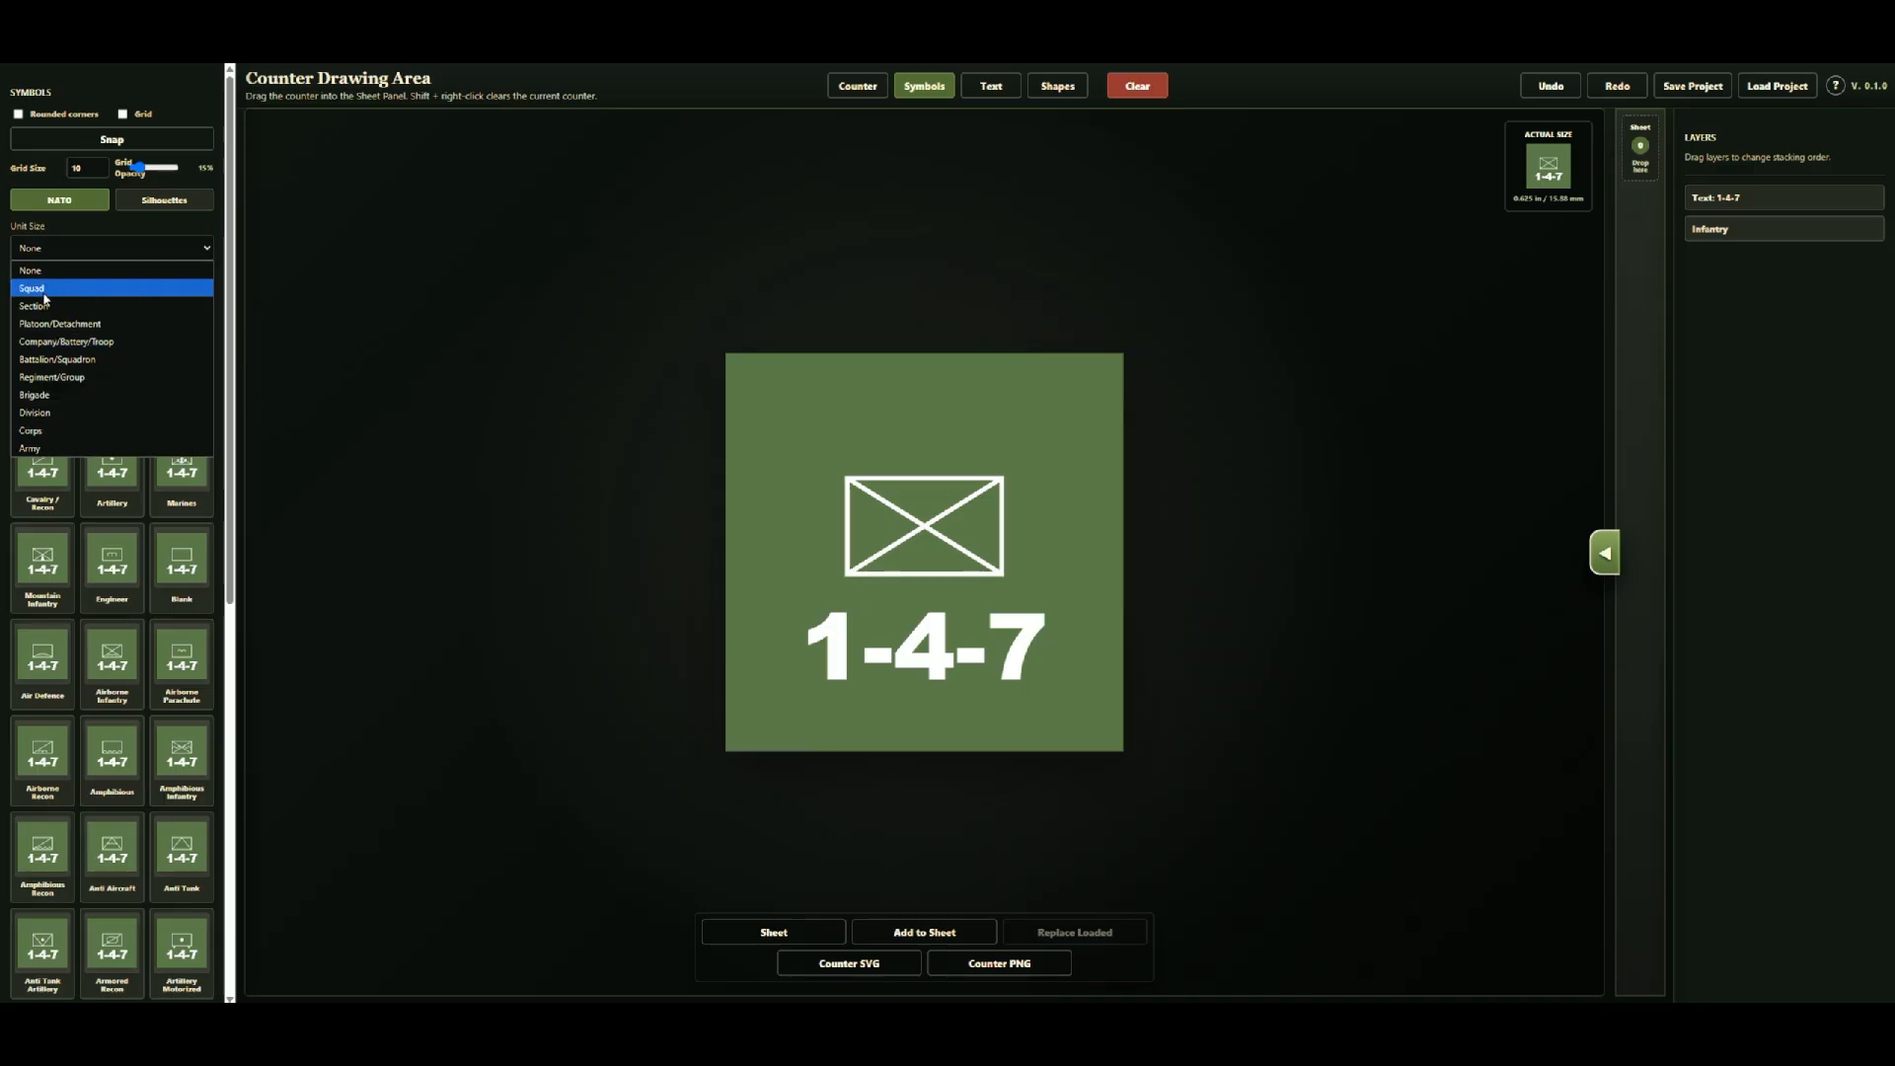
{"action": "left_click", "coordinate": [43, 292]}
{"action": "left_click", "coordinate": [59, 248]}
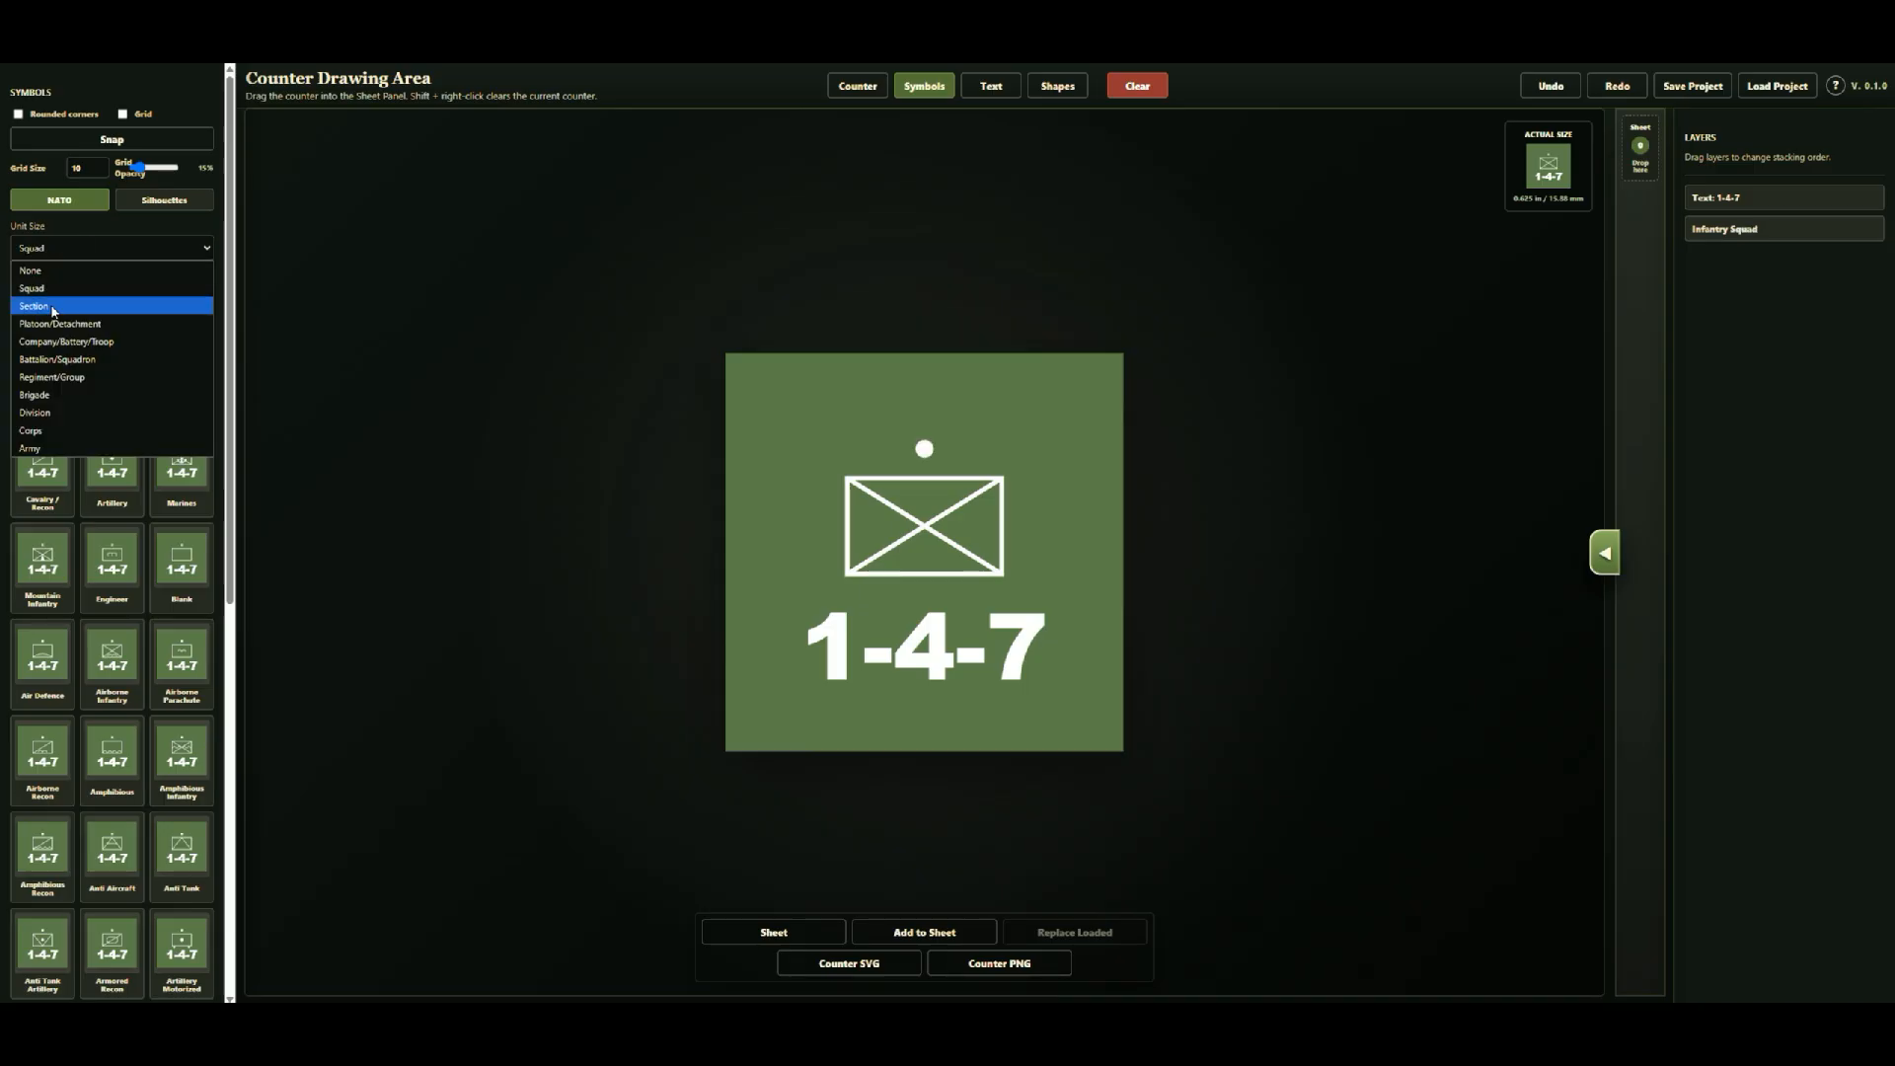
{"action": "left_click", "coordinate": [45, 304]}
{"action": "left_click", "coordinate": [85, 254]}
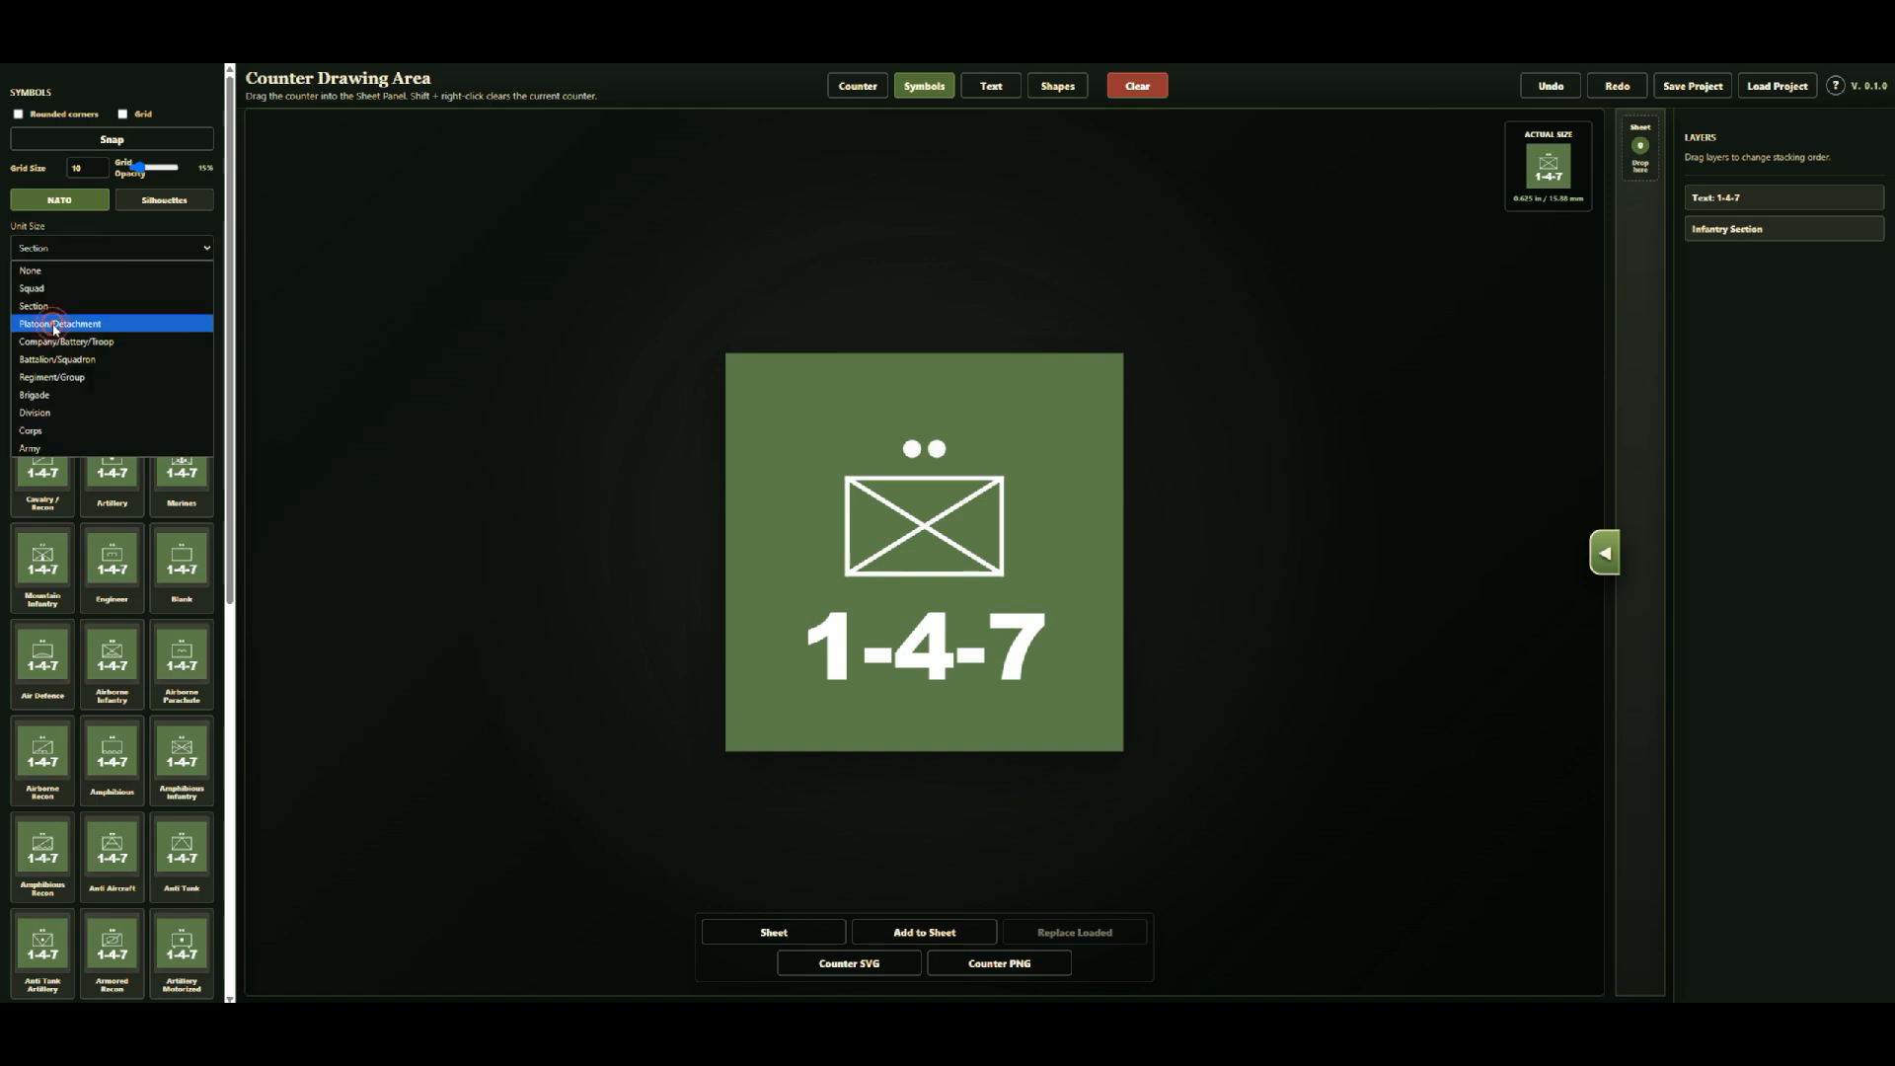
{"action": "left_click", "coordinate": [45, 316]}
{"action": "left_click", "coordinate": [67, 250]}
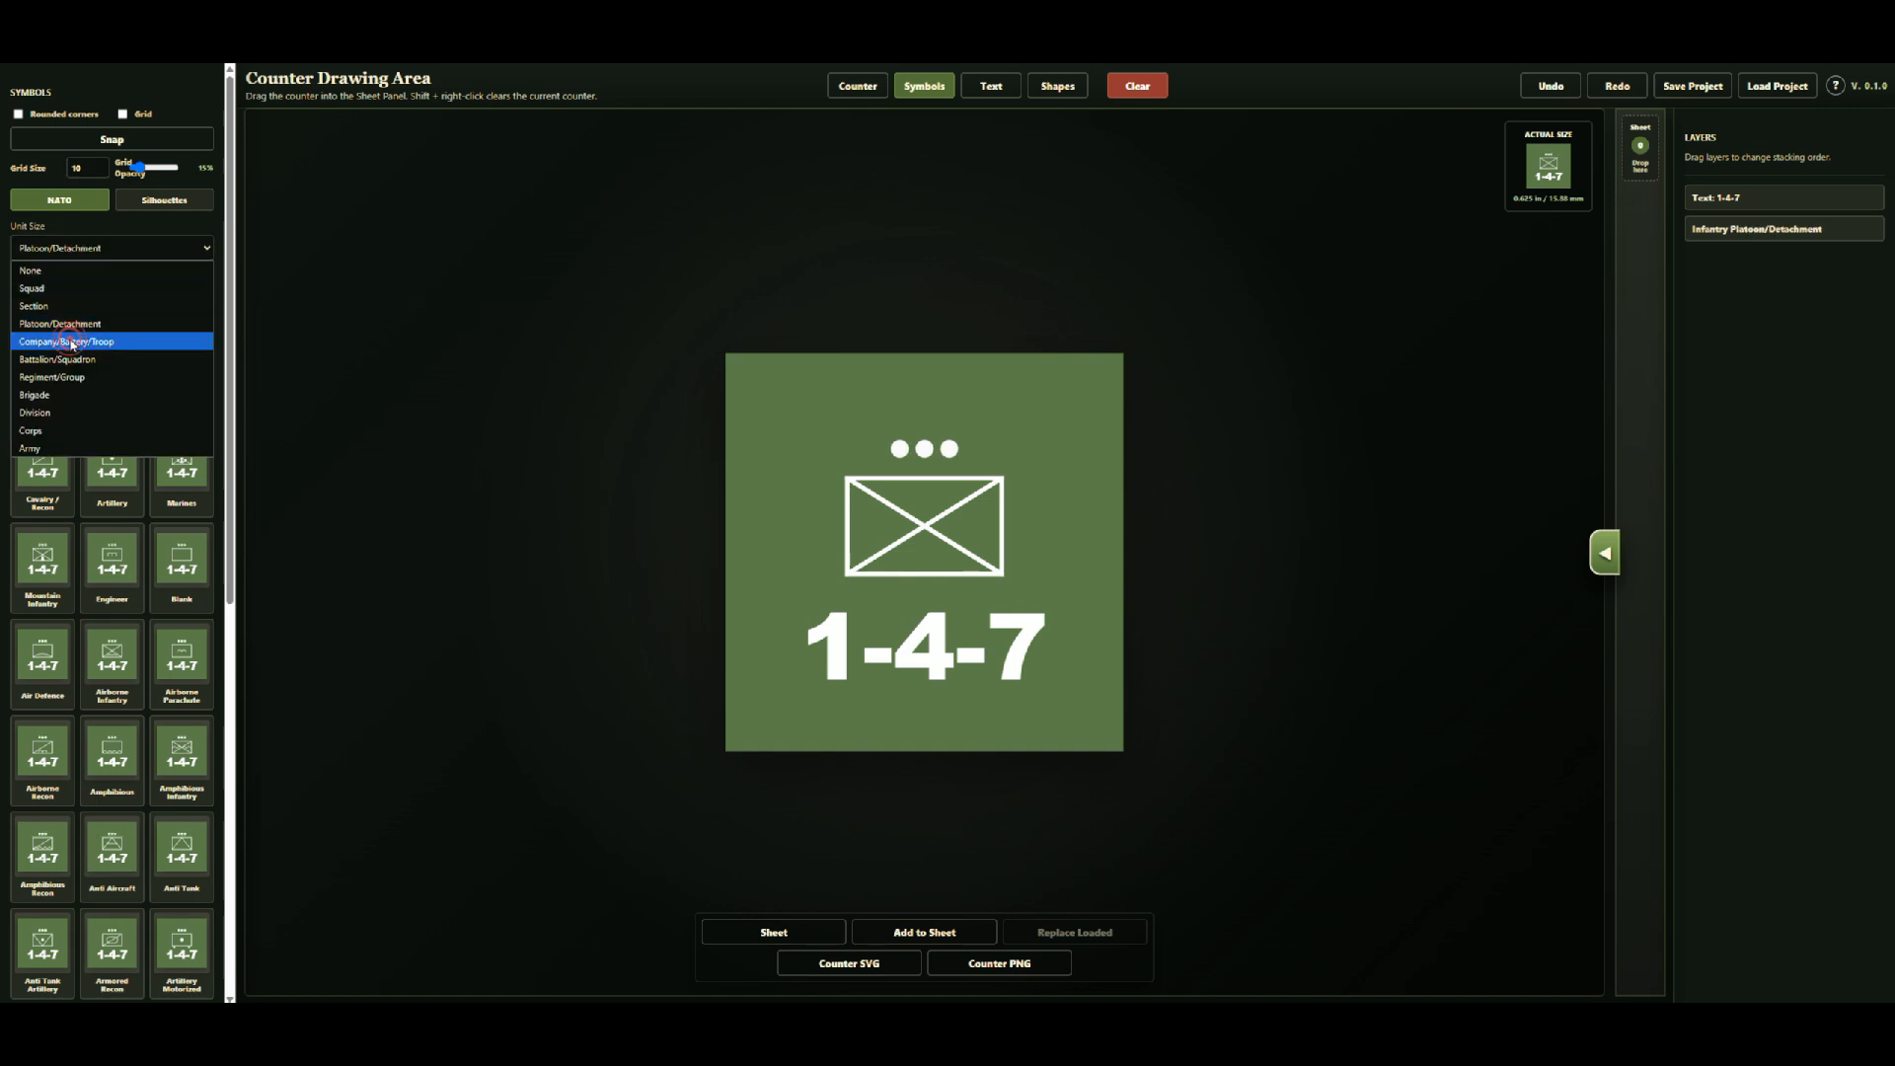
{"action": "left_click", "coordinate": [71, 341]}
{"action": "left_click", "coordinate": [82, 252]}
{"action": "left_click", "coordinate": [67, 359]}
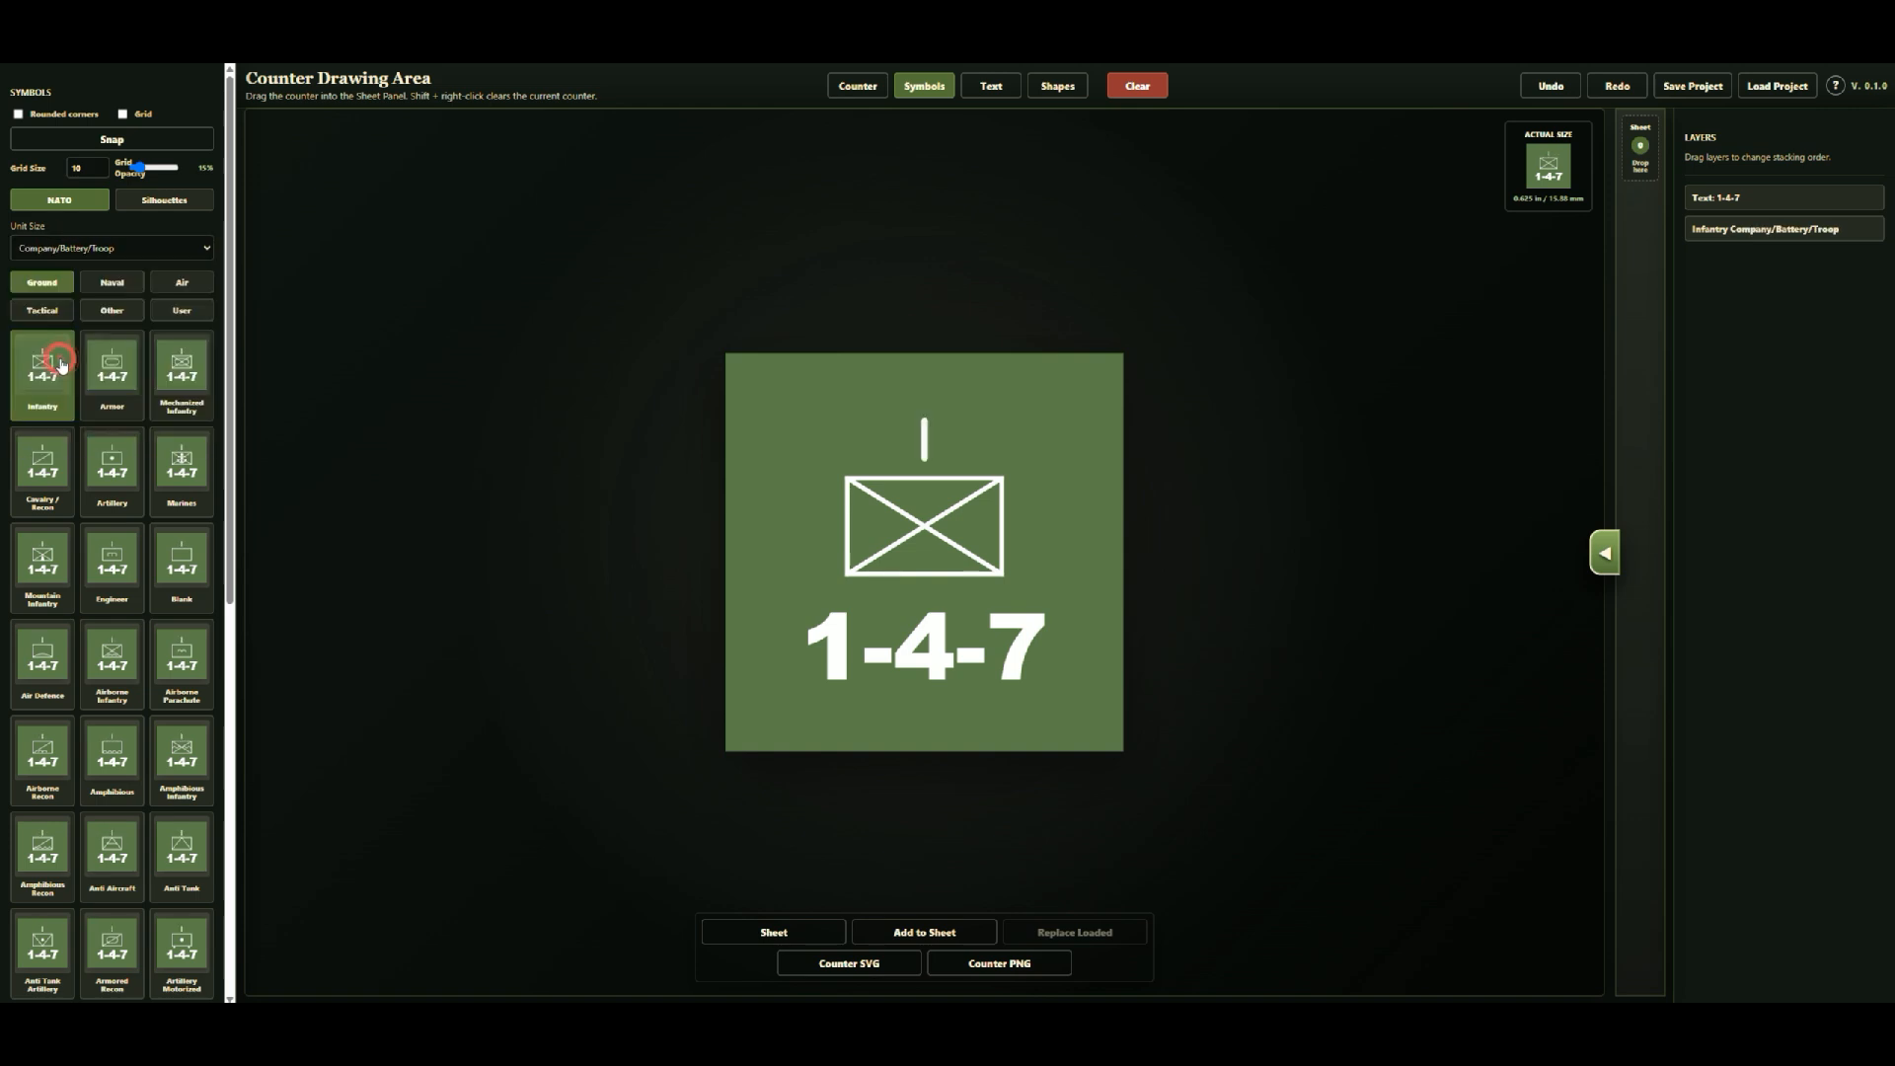
{"action": "left_click", "coordinate": [94, 250]}
{"action": "left_click", "coordinate": [59, 395]}
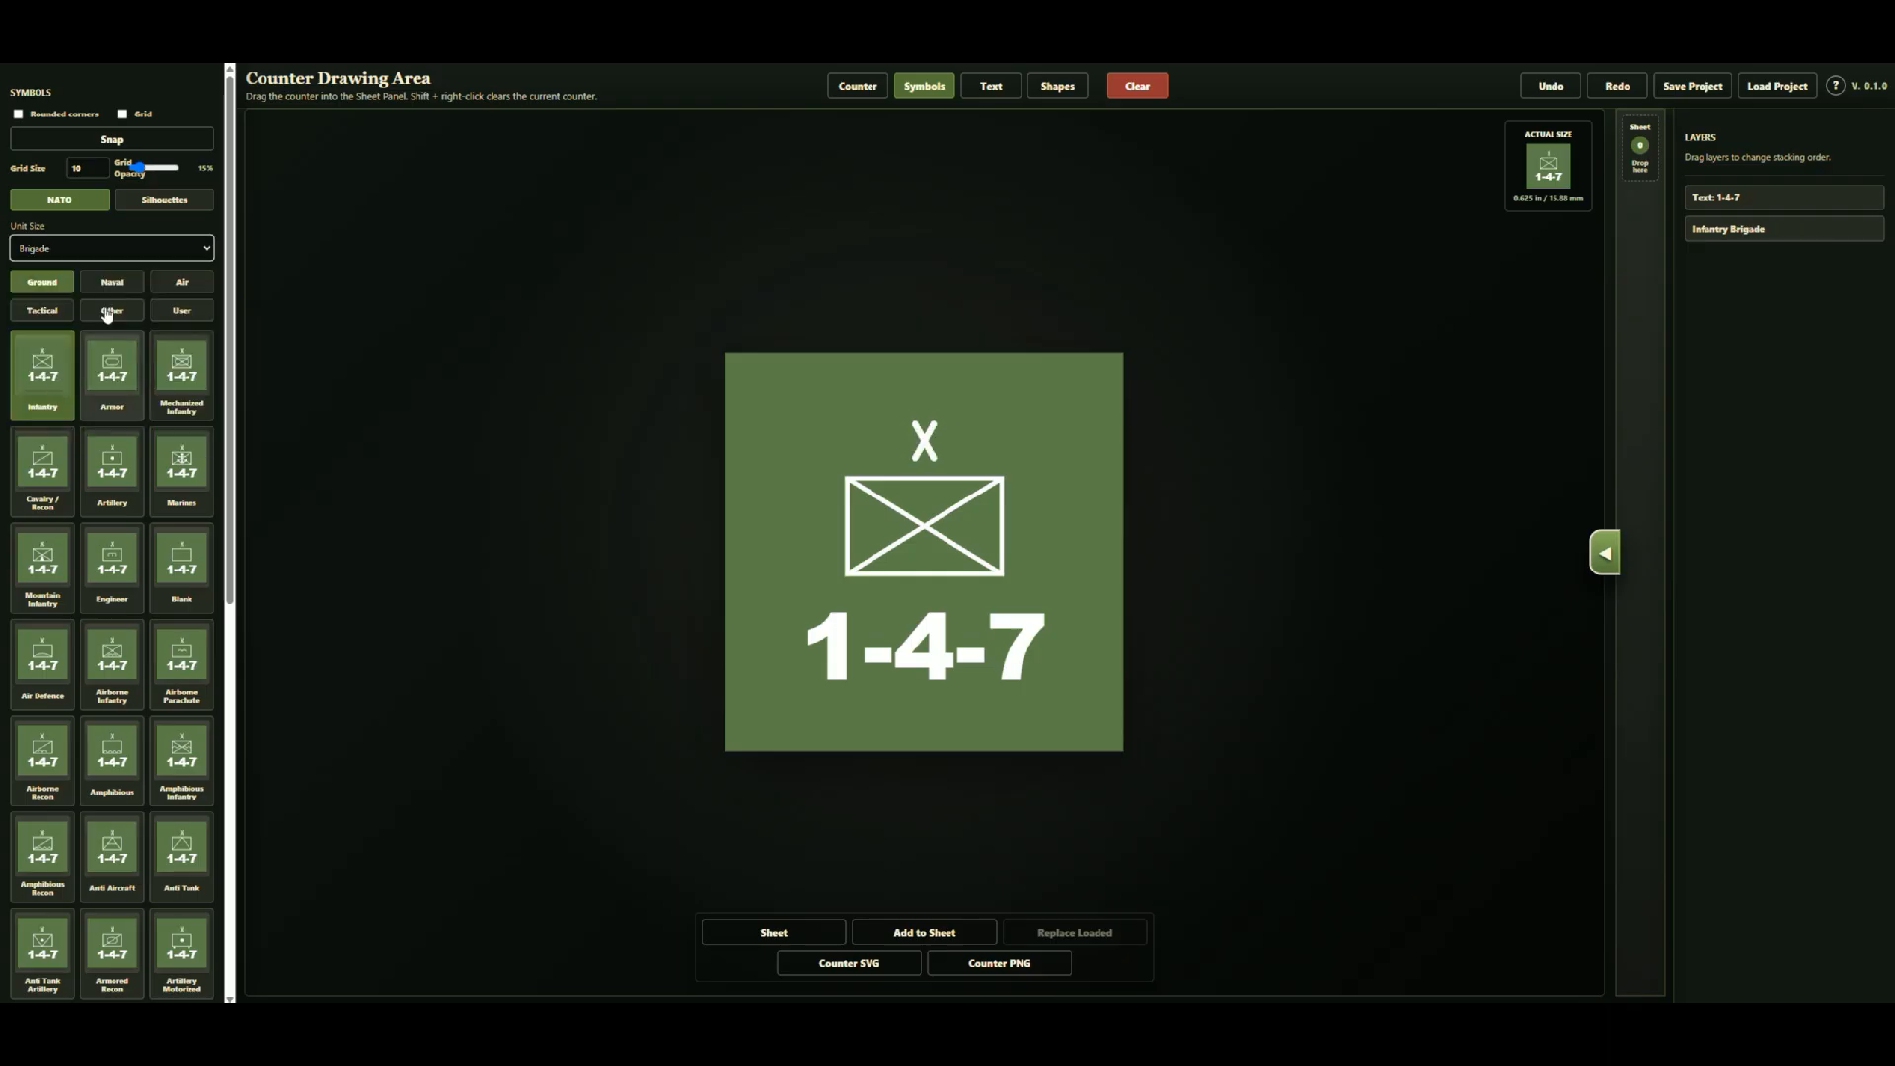
Step: Set the unit size to Platoon/Detachment and change the counter's symbol to Airborne Infantry
{"action": "left_click", "coordinate": [99, 250]}
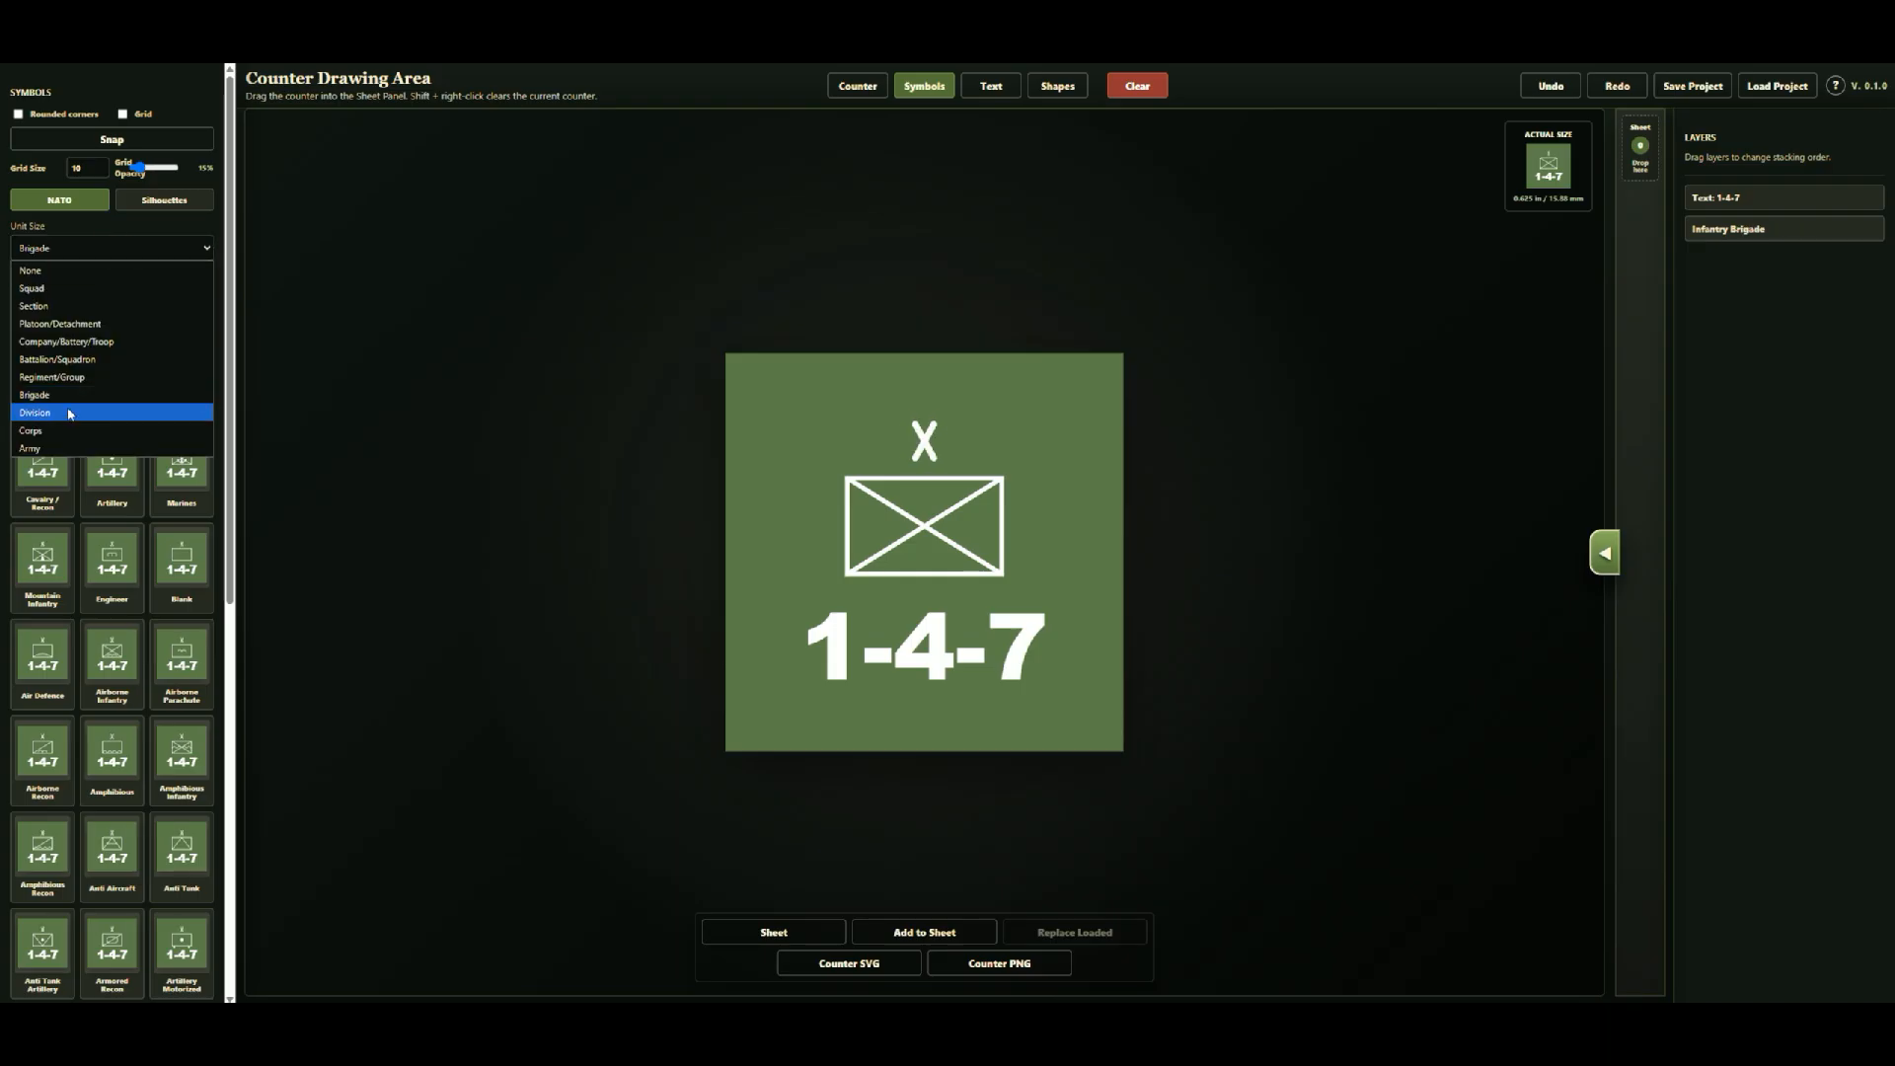
{"action": "left_click", "coordinate": [116, 324]}
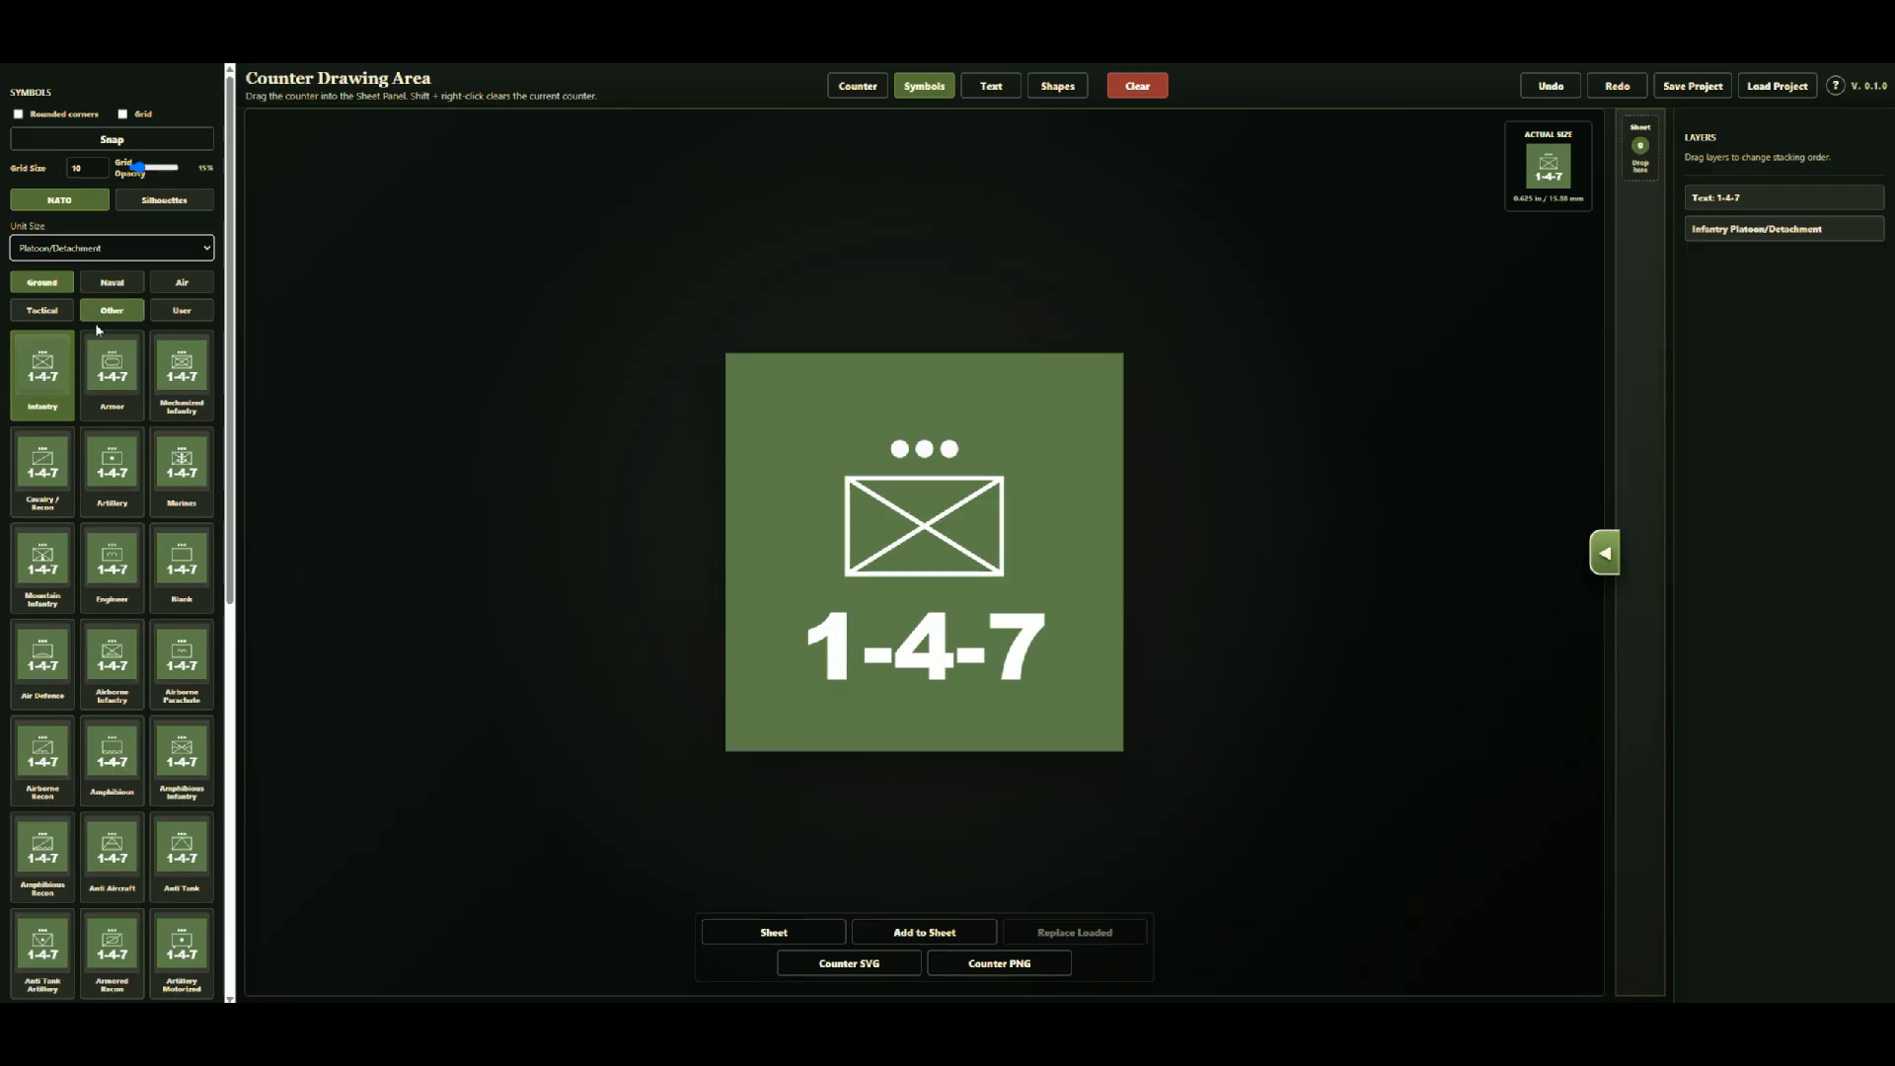
{"action": "scroll", "coordinate": [123, 453], "scroll_direction": "down", "scroll_amount": 4}
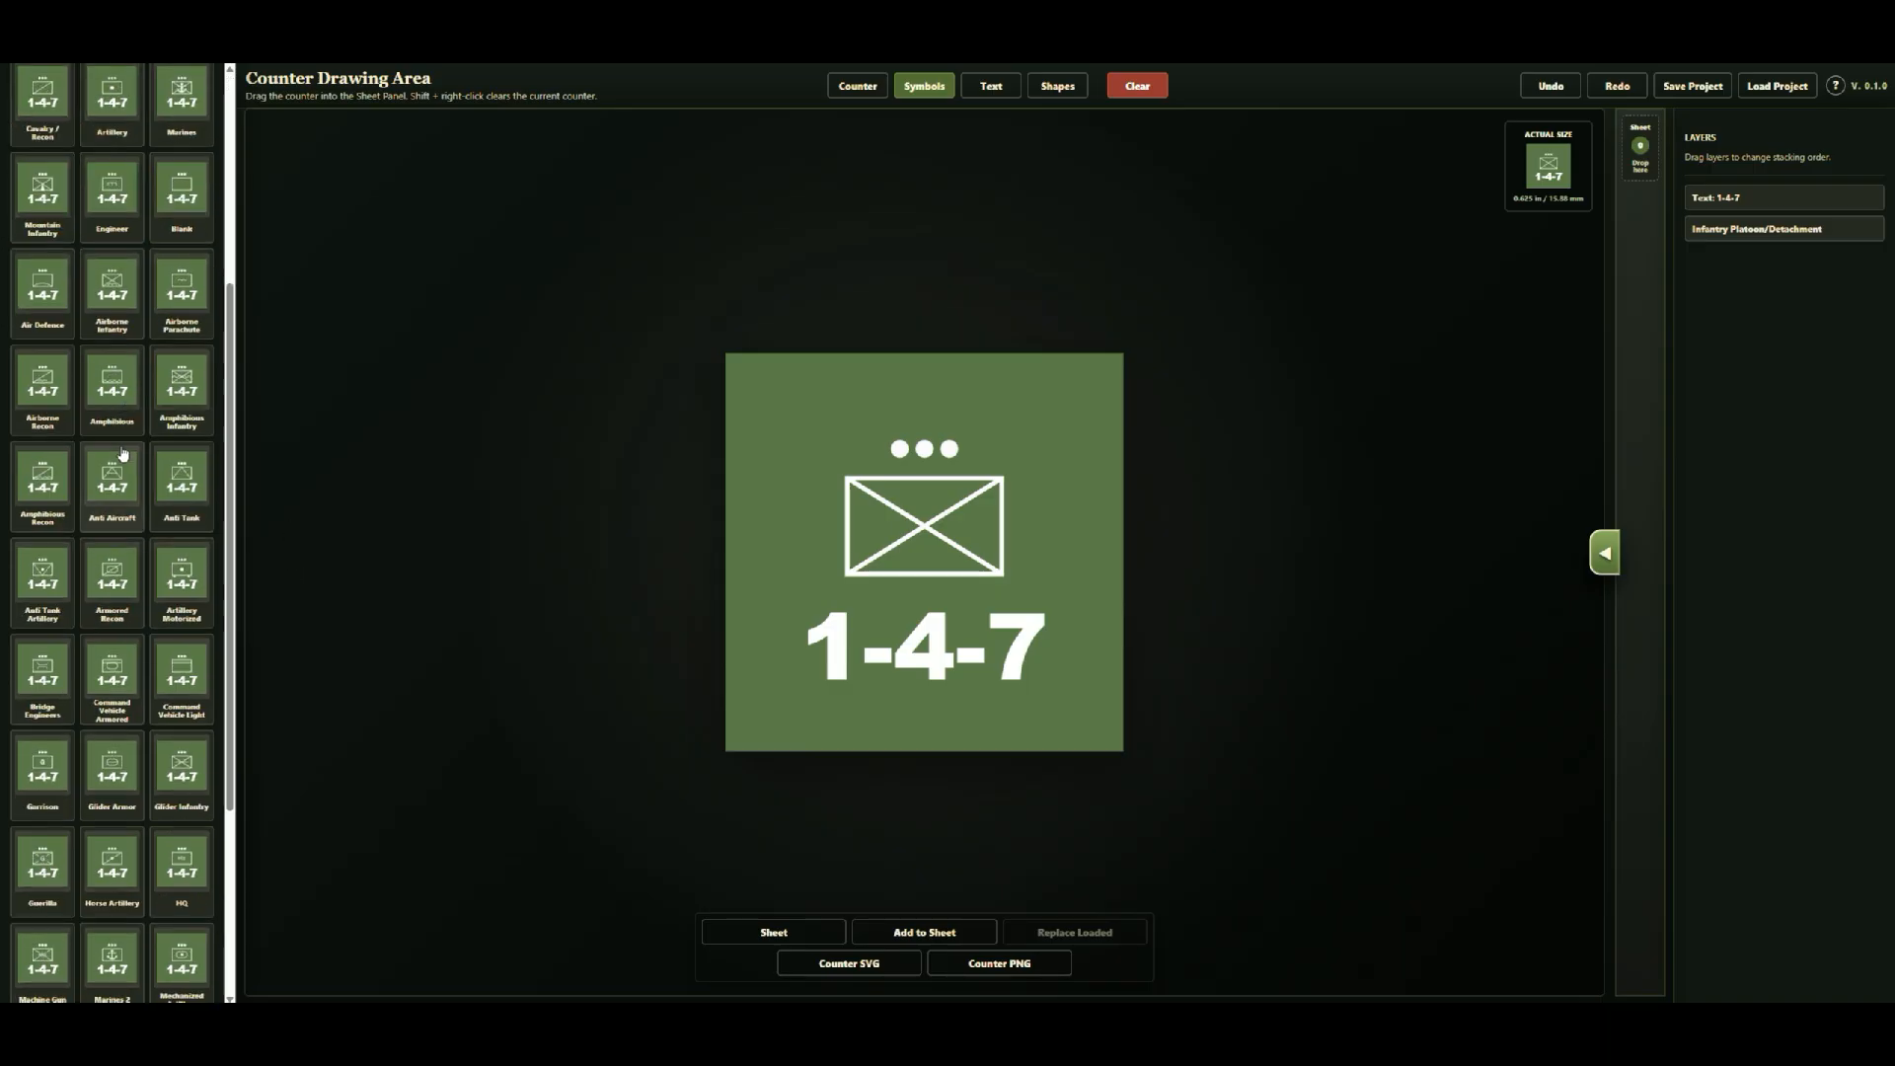
{"action": "scroll", "coordinate": [139, 578], "scroll_direction": "up", "scroll_amount": 1}
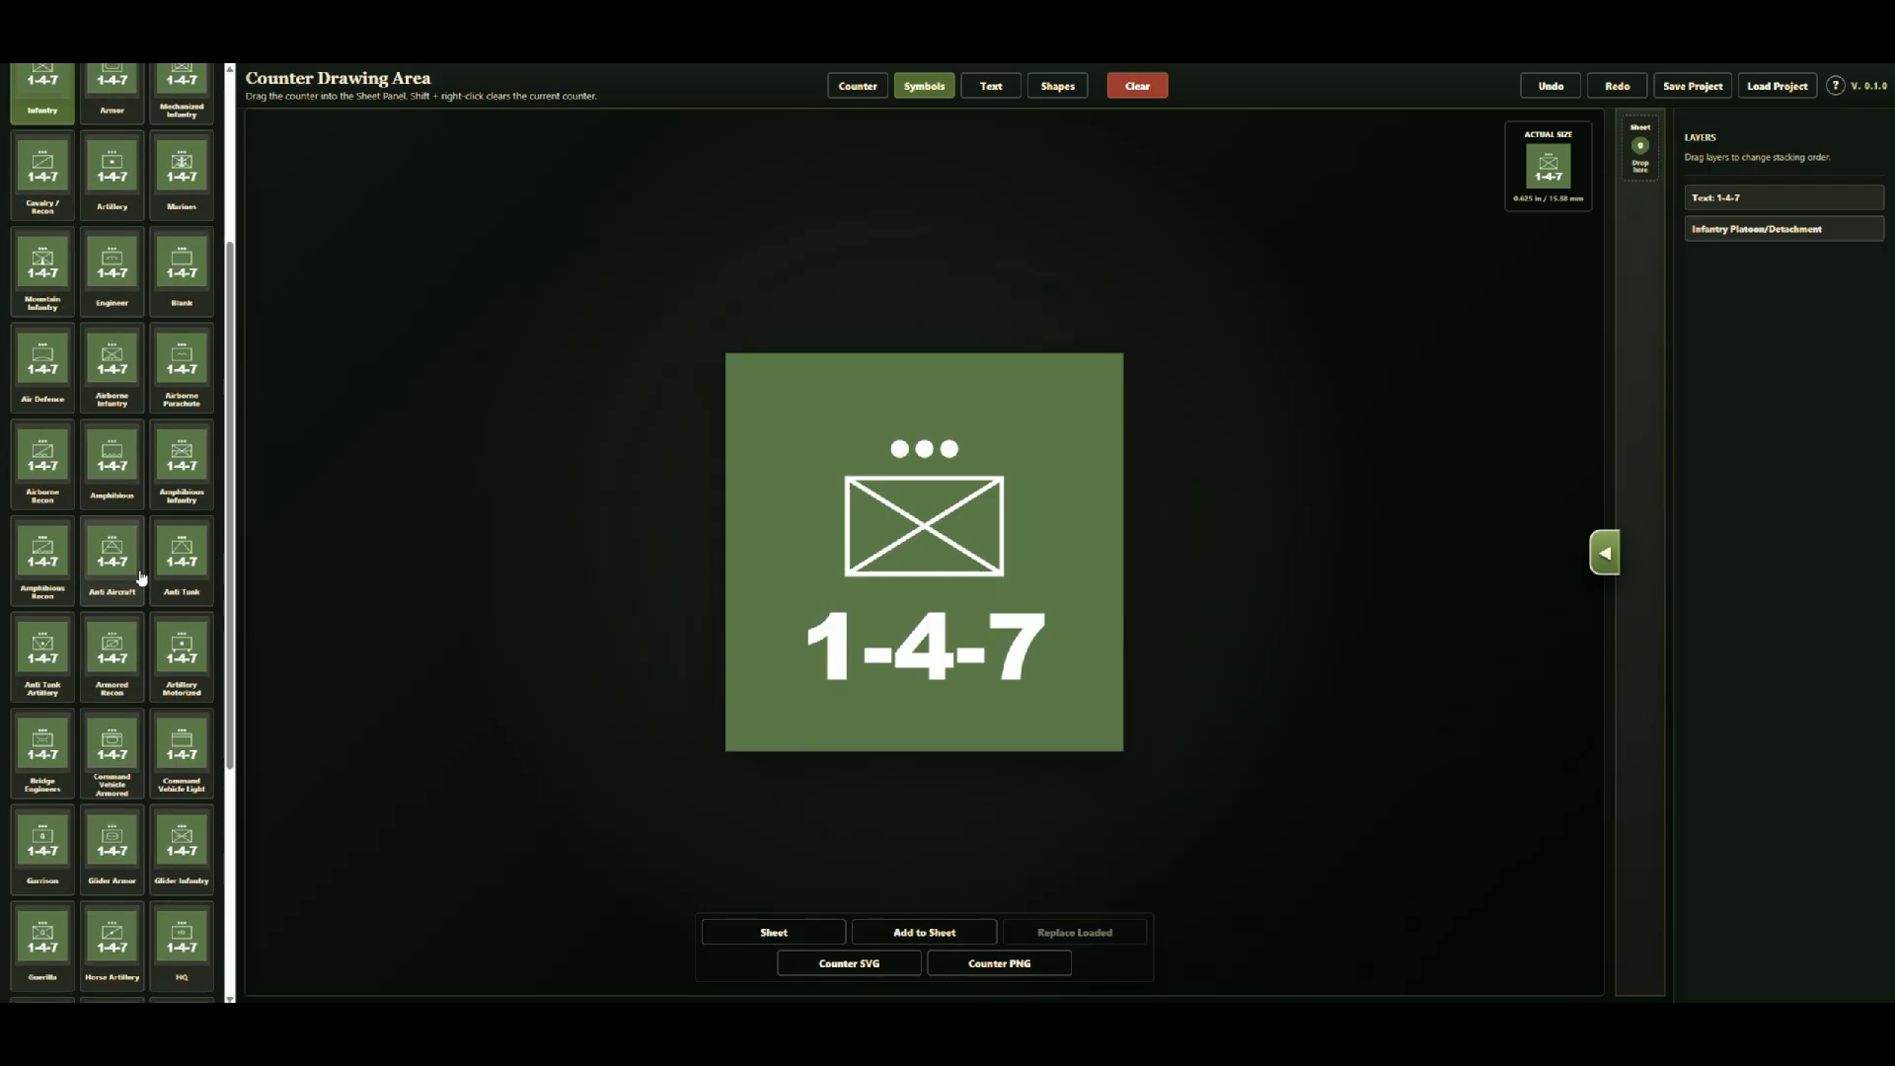
{"action": "left_click", "coordinate": [116, 360]}
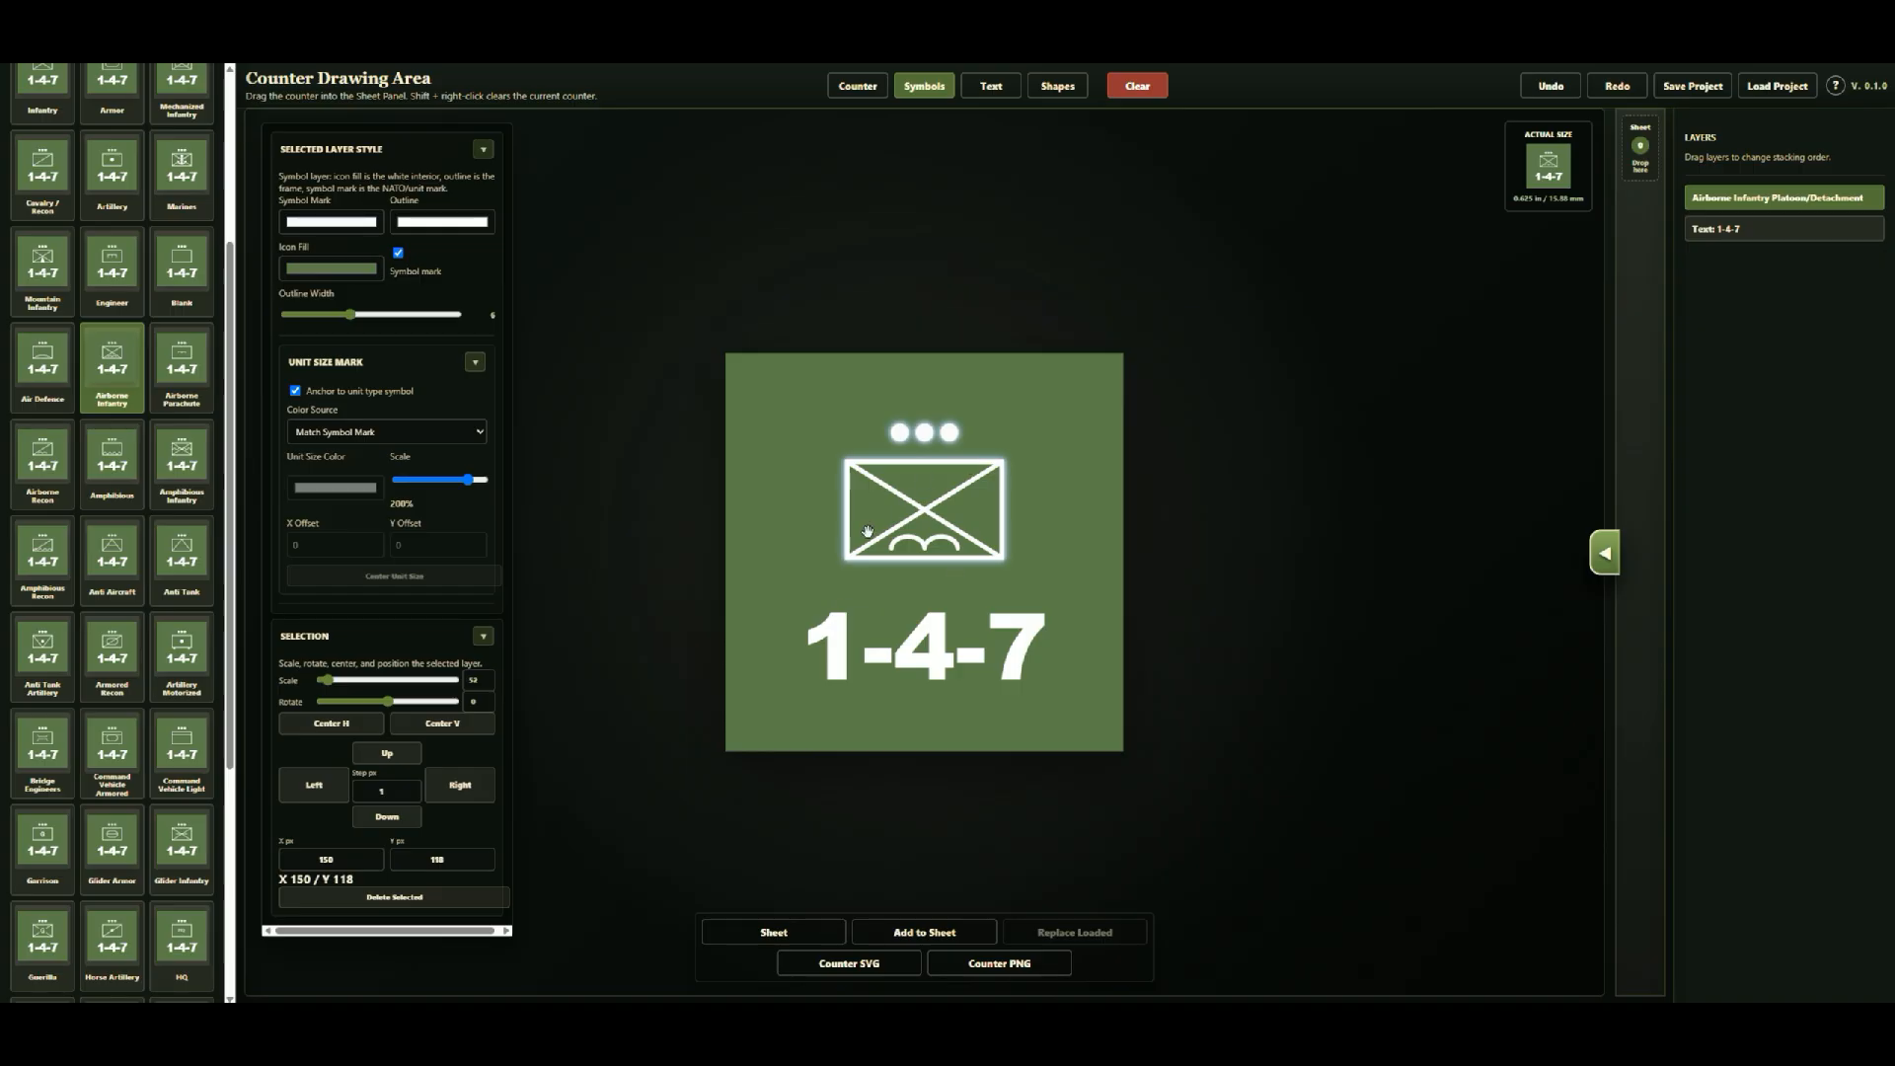
{"action": "left_click", "coordinate": [760, 430]}
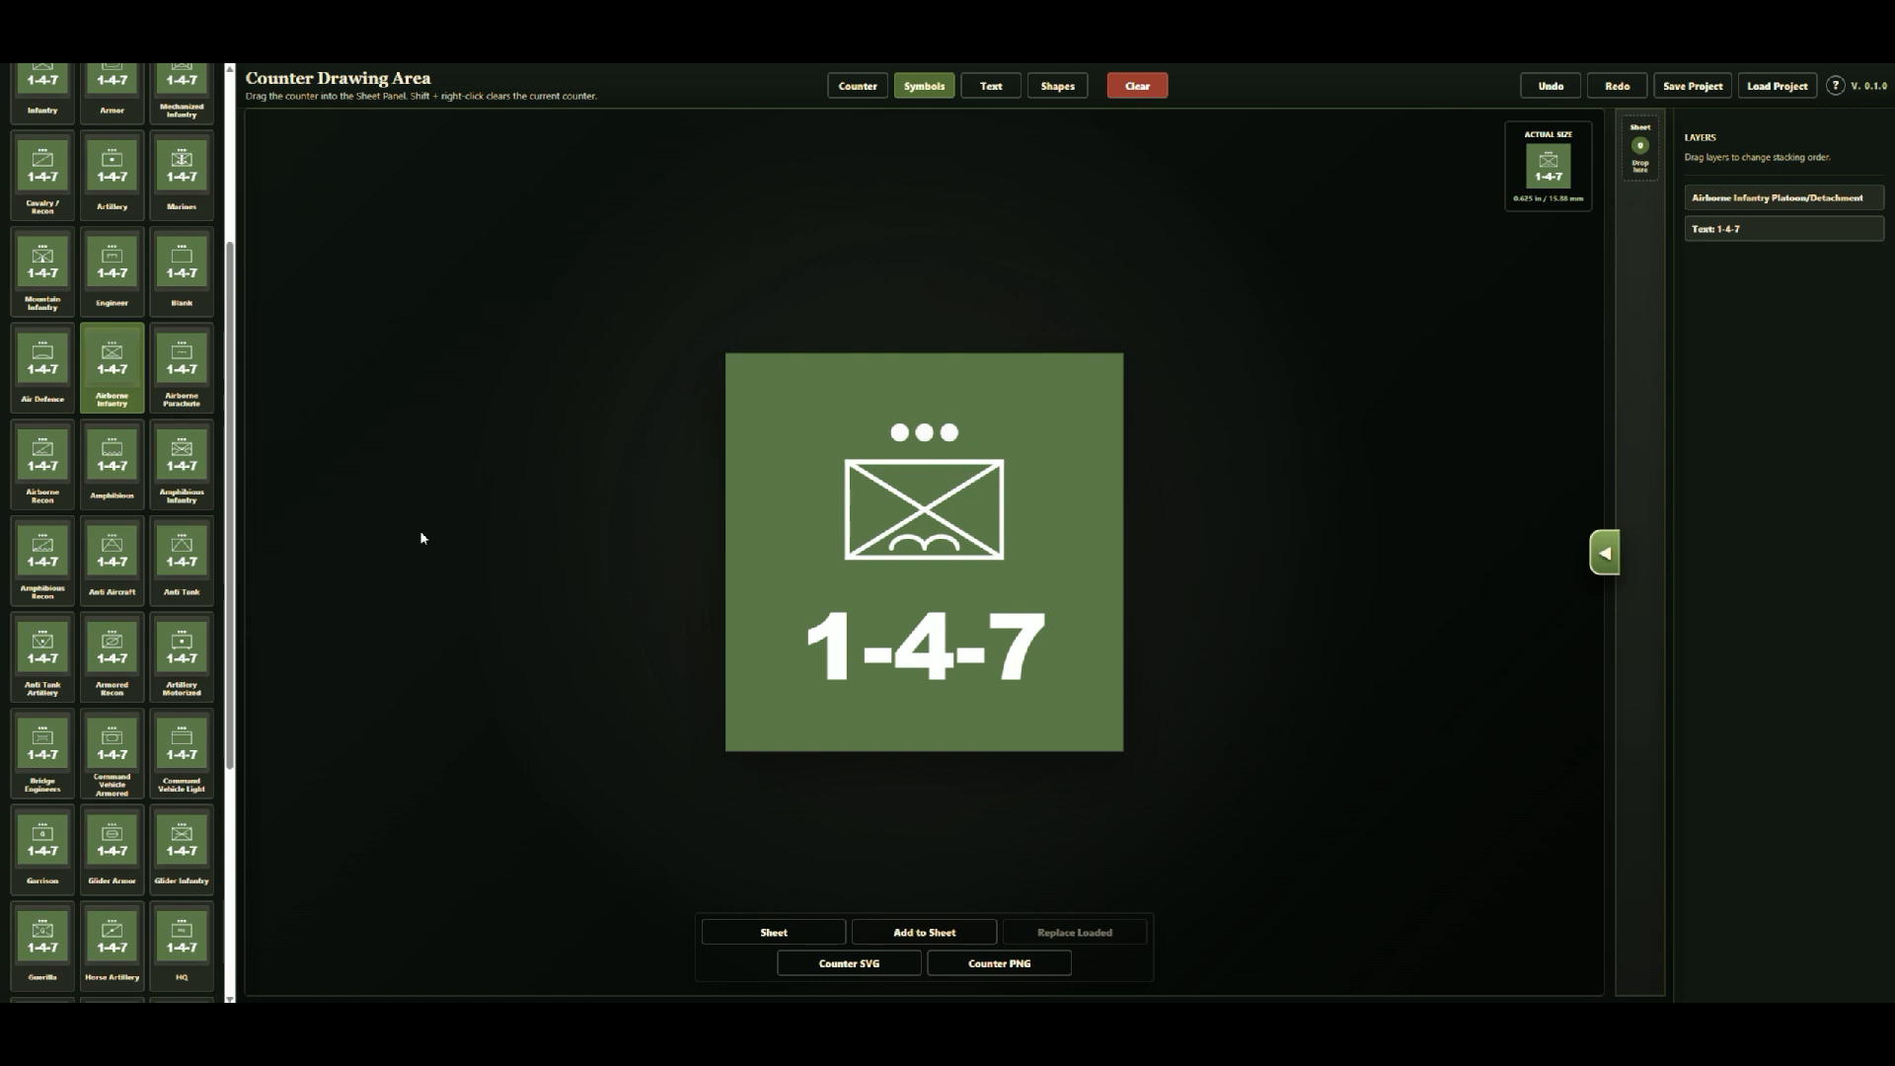
Step: Try a thinner outline on the airborne infantry symbol, returning its outline width to 6
{"action": "left_click", "coordinate": [903, 501]}
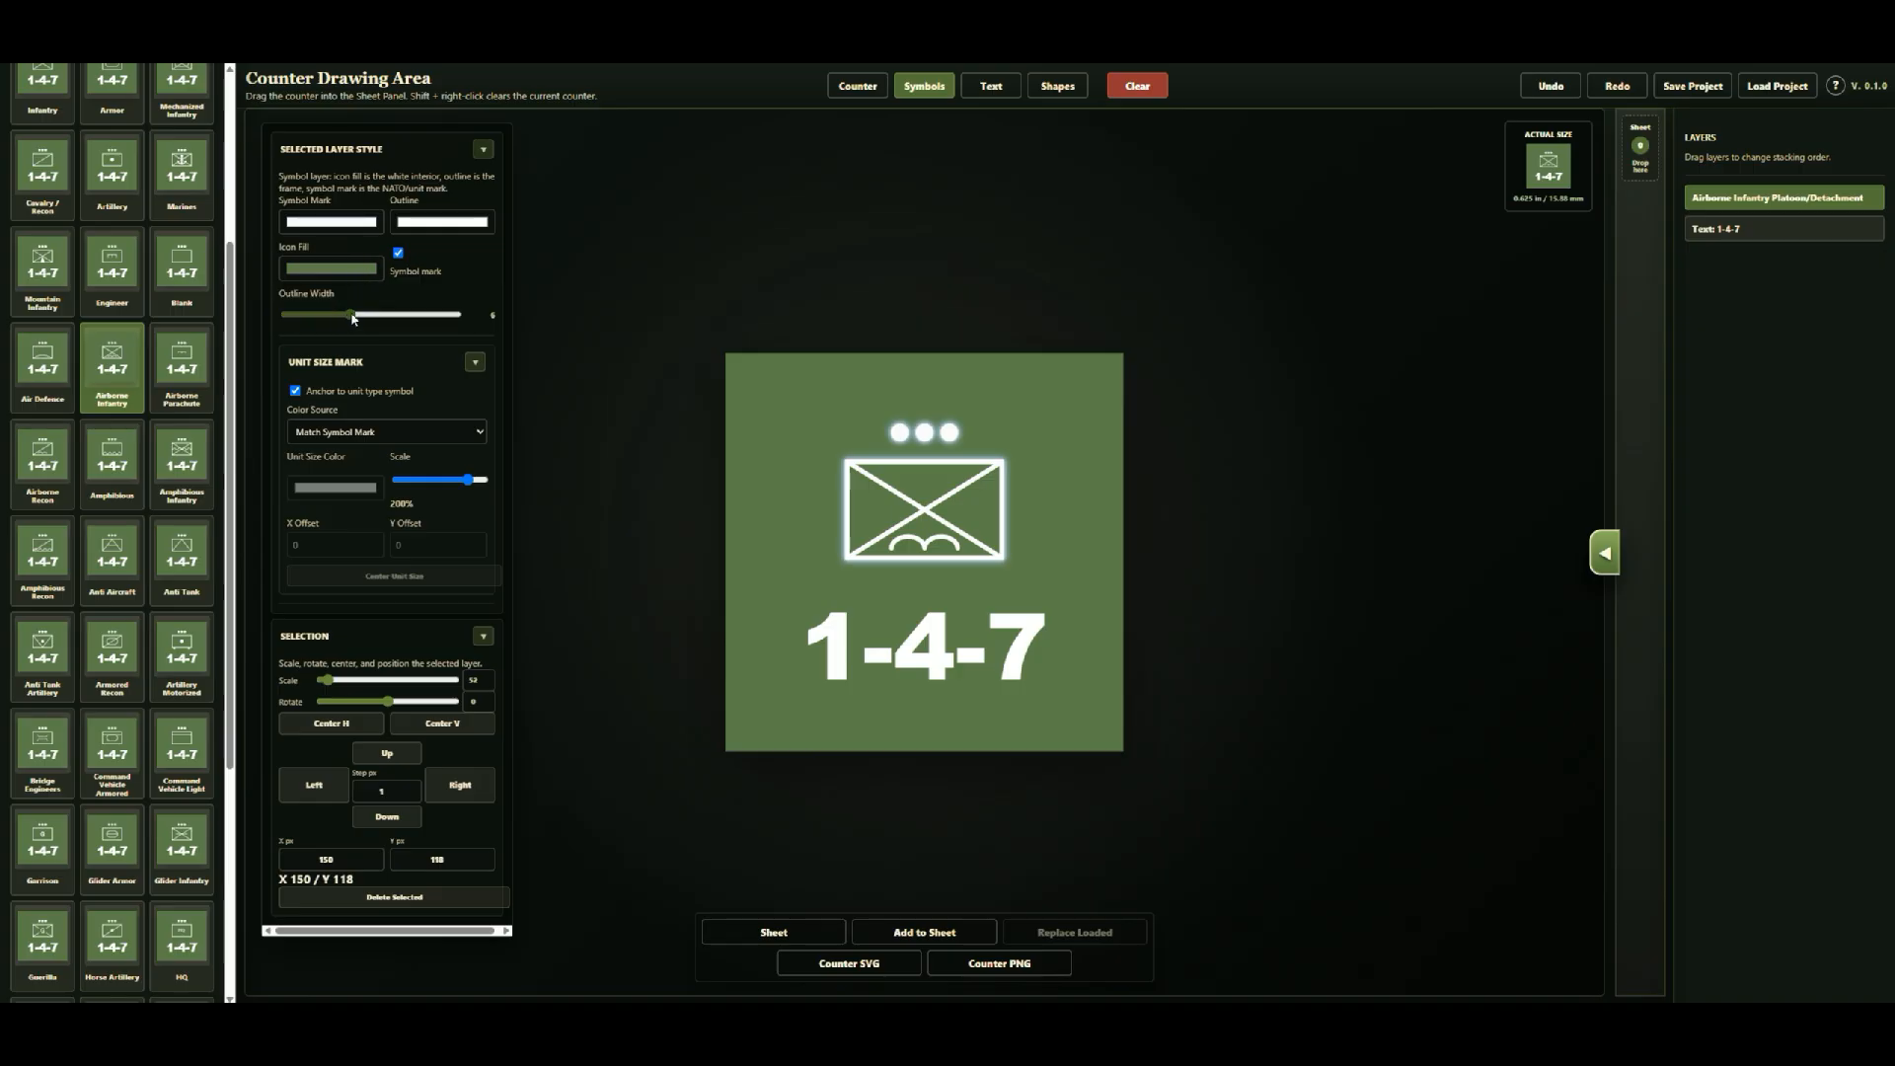
{"action": "mouse_move", "coordinate": [351, 316]}
{"action": "left_mouse_down"}
{"action": "mouse_move", "coordinate": [394, 317]}
{"action": "mouse_move", "coordinate": [298, 323]}
{"action": "mouse_move", "coordinate": [321, 322]}
{"action": "left_mouse_up"}
{"action": "left_click", "coordinate": [755, 541]}
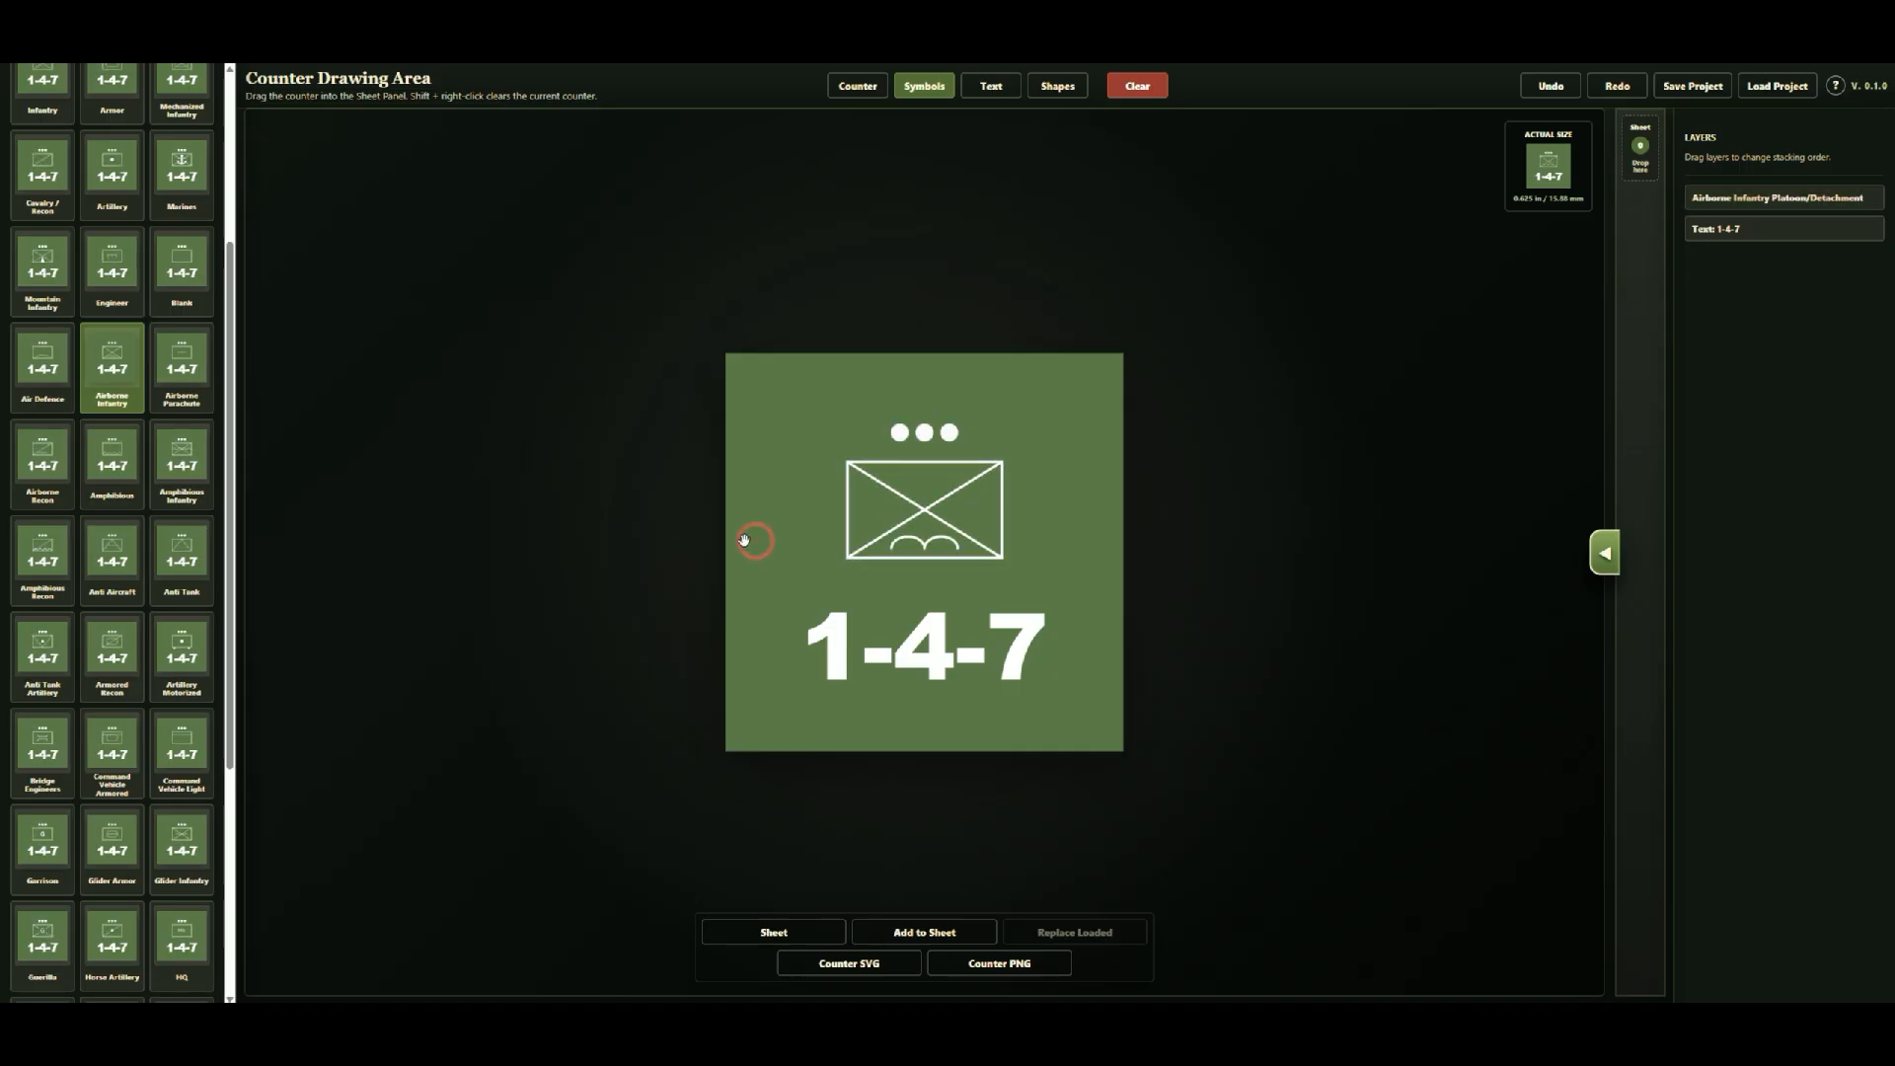
{"action": "left_click", "coordinate": [892, 553]}
{"action": "left_click_drag", "start_coordinate": [357, 317], "coordinate": [350, 318]}
{"action": "left_click", "coordinate": [632, 504]}
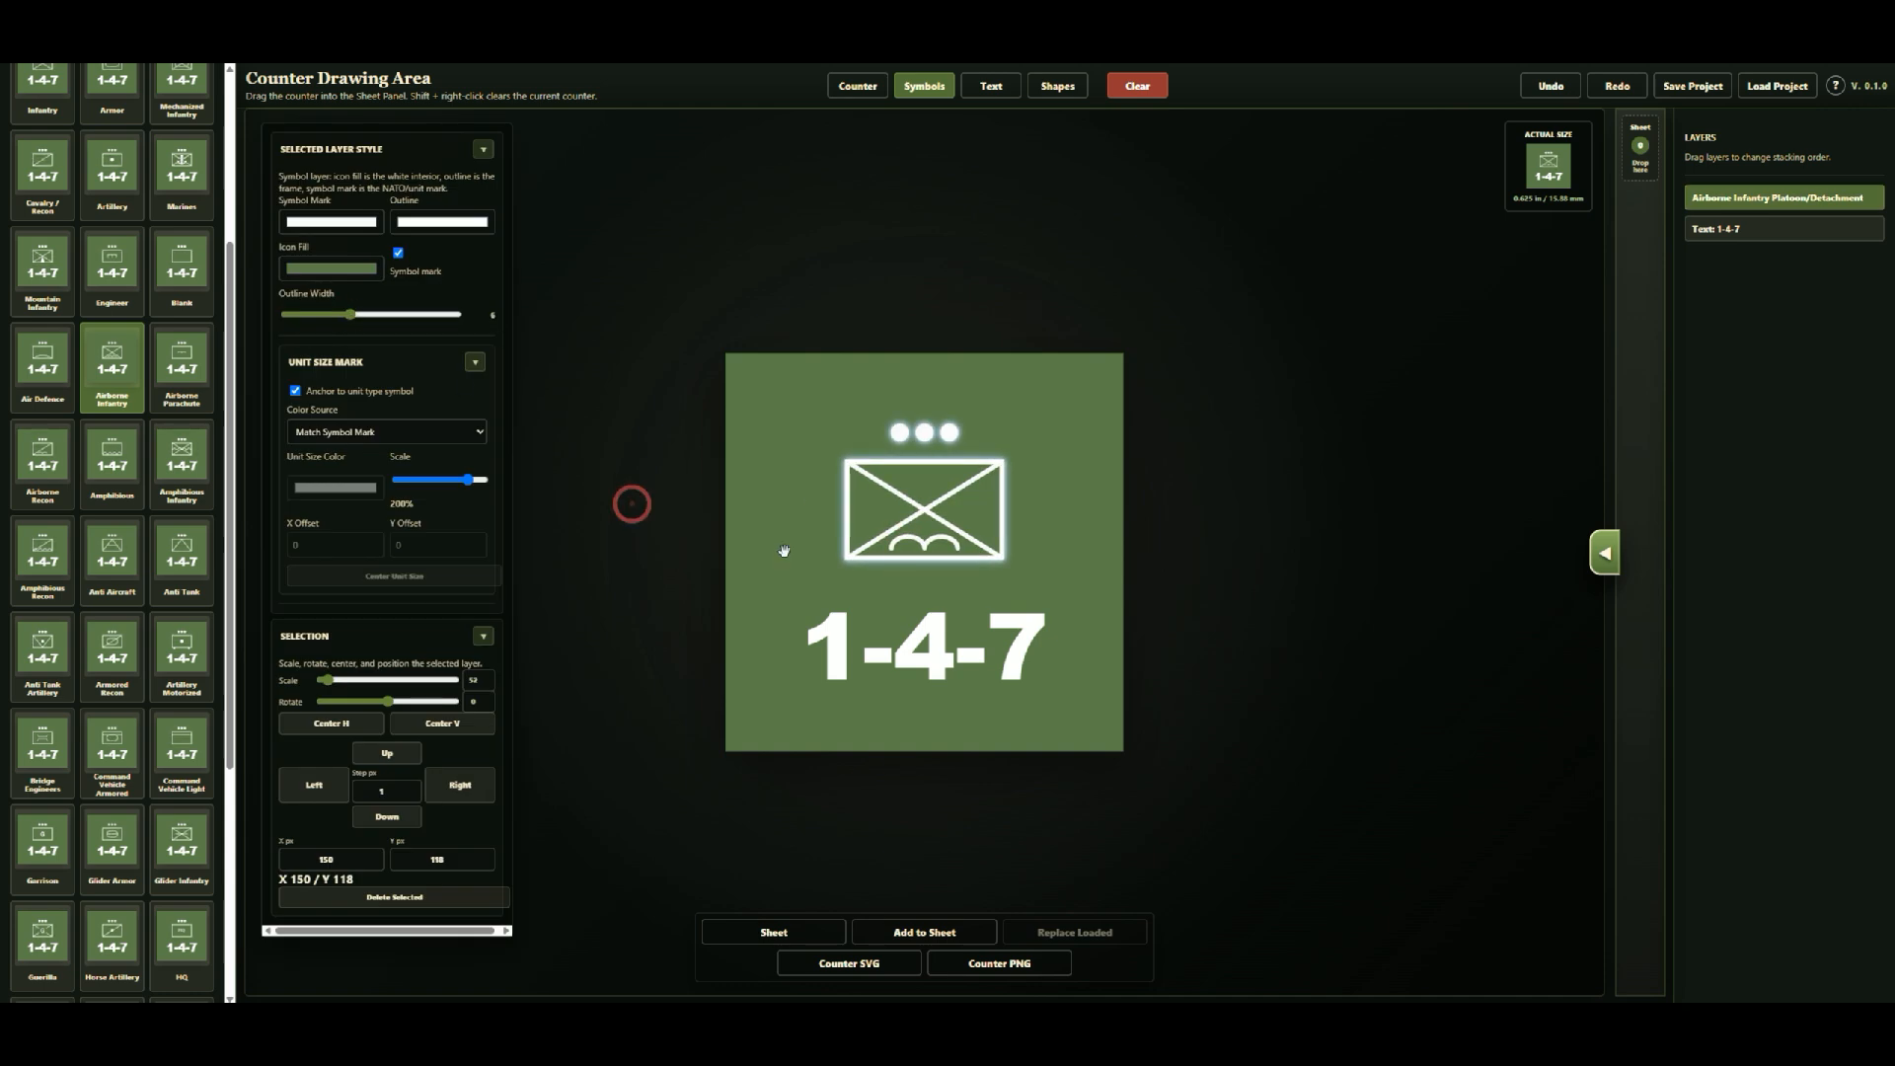
Step: Compare the style options offered for the 1-4-7 text layer with those for the airborne infantry symbol layer
{"action": "left_click", "coordinate": [854, 585]}
{"action": "left_click", "coordinate": [770, 548]}
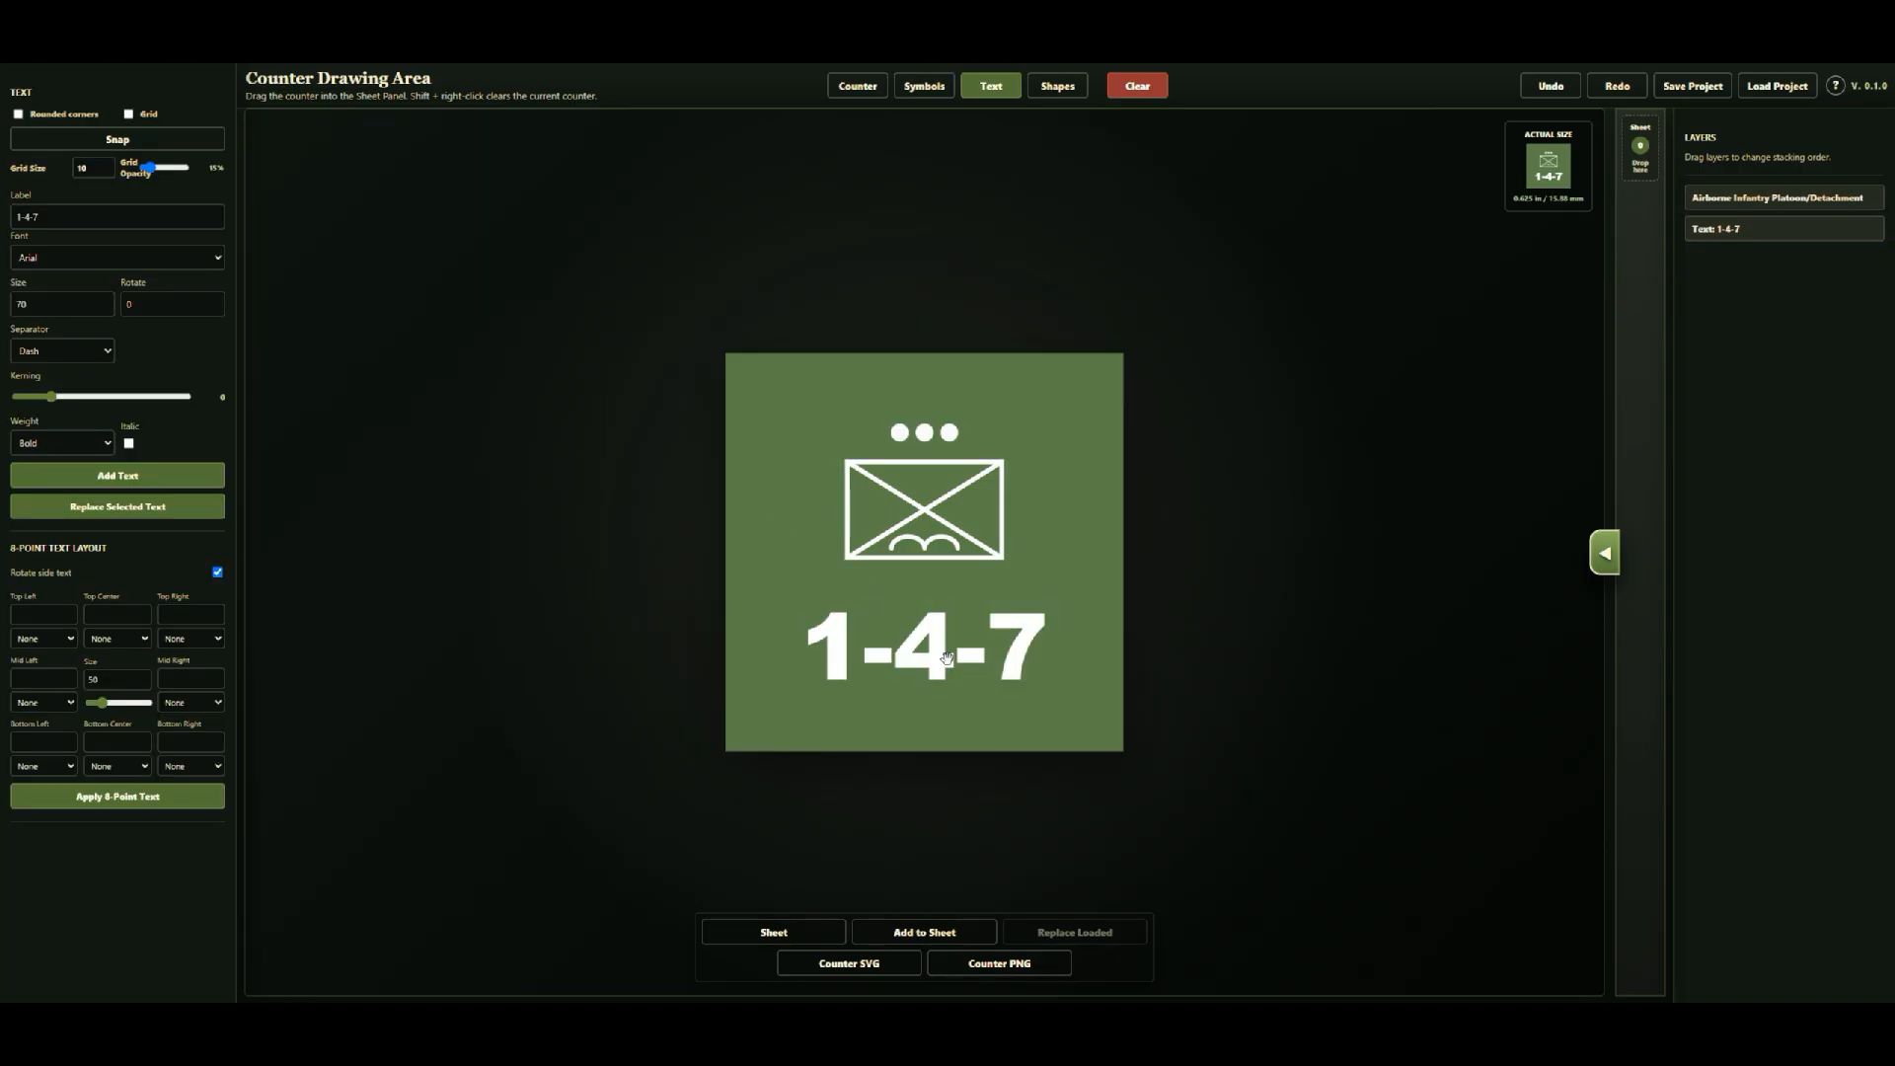
{"action": "left_click", "coordinate": [948, 657]}
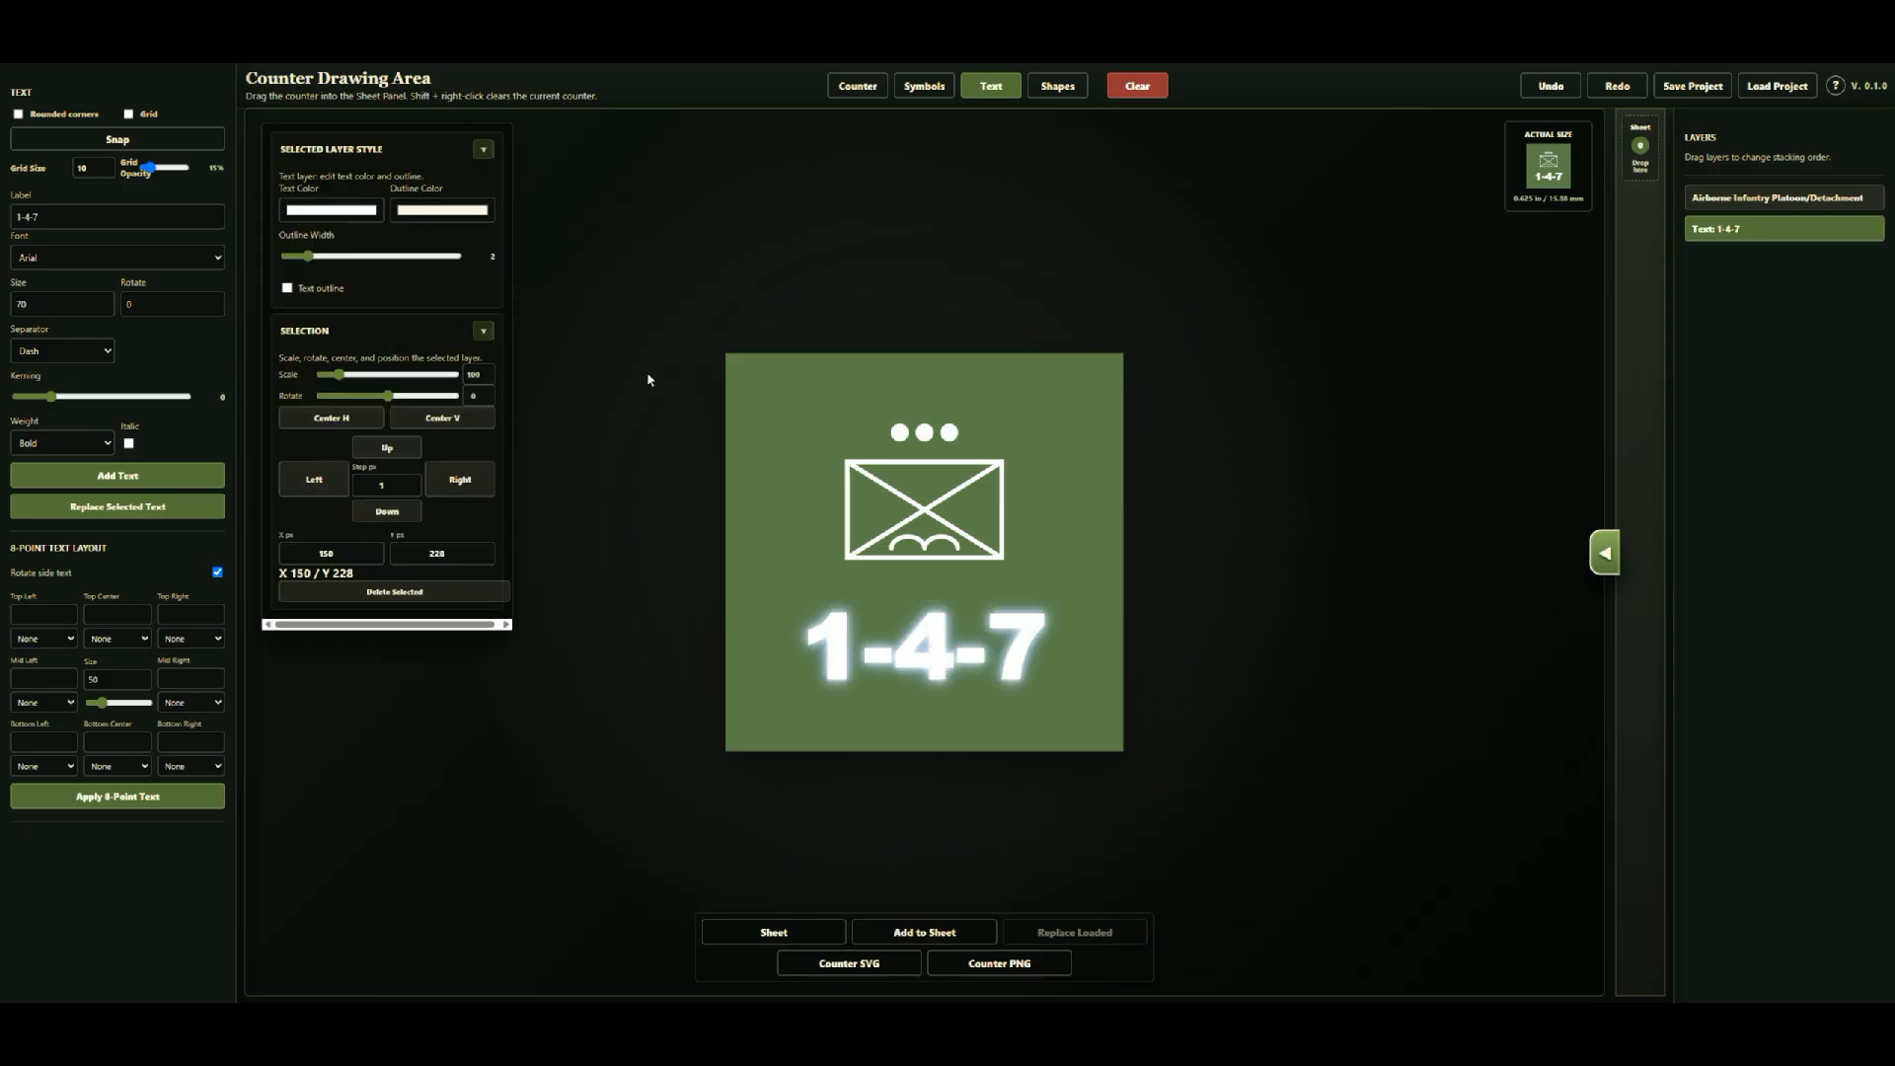
{"action": "left_click", "coordinate": [896, 494]}
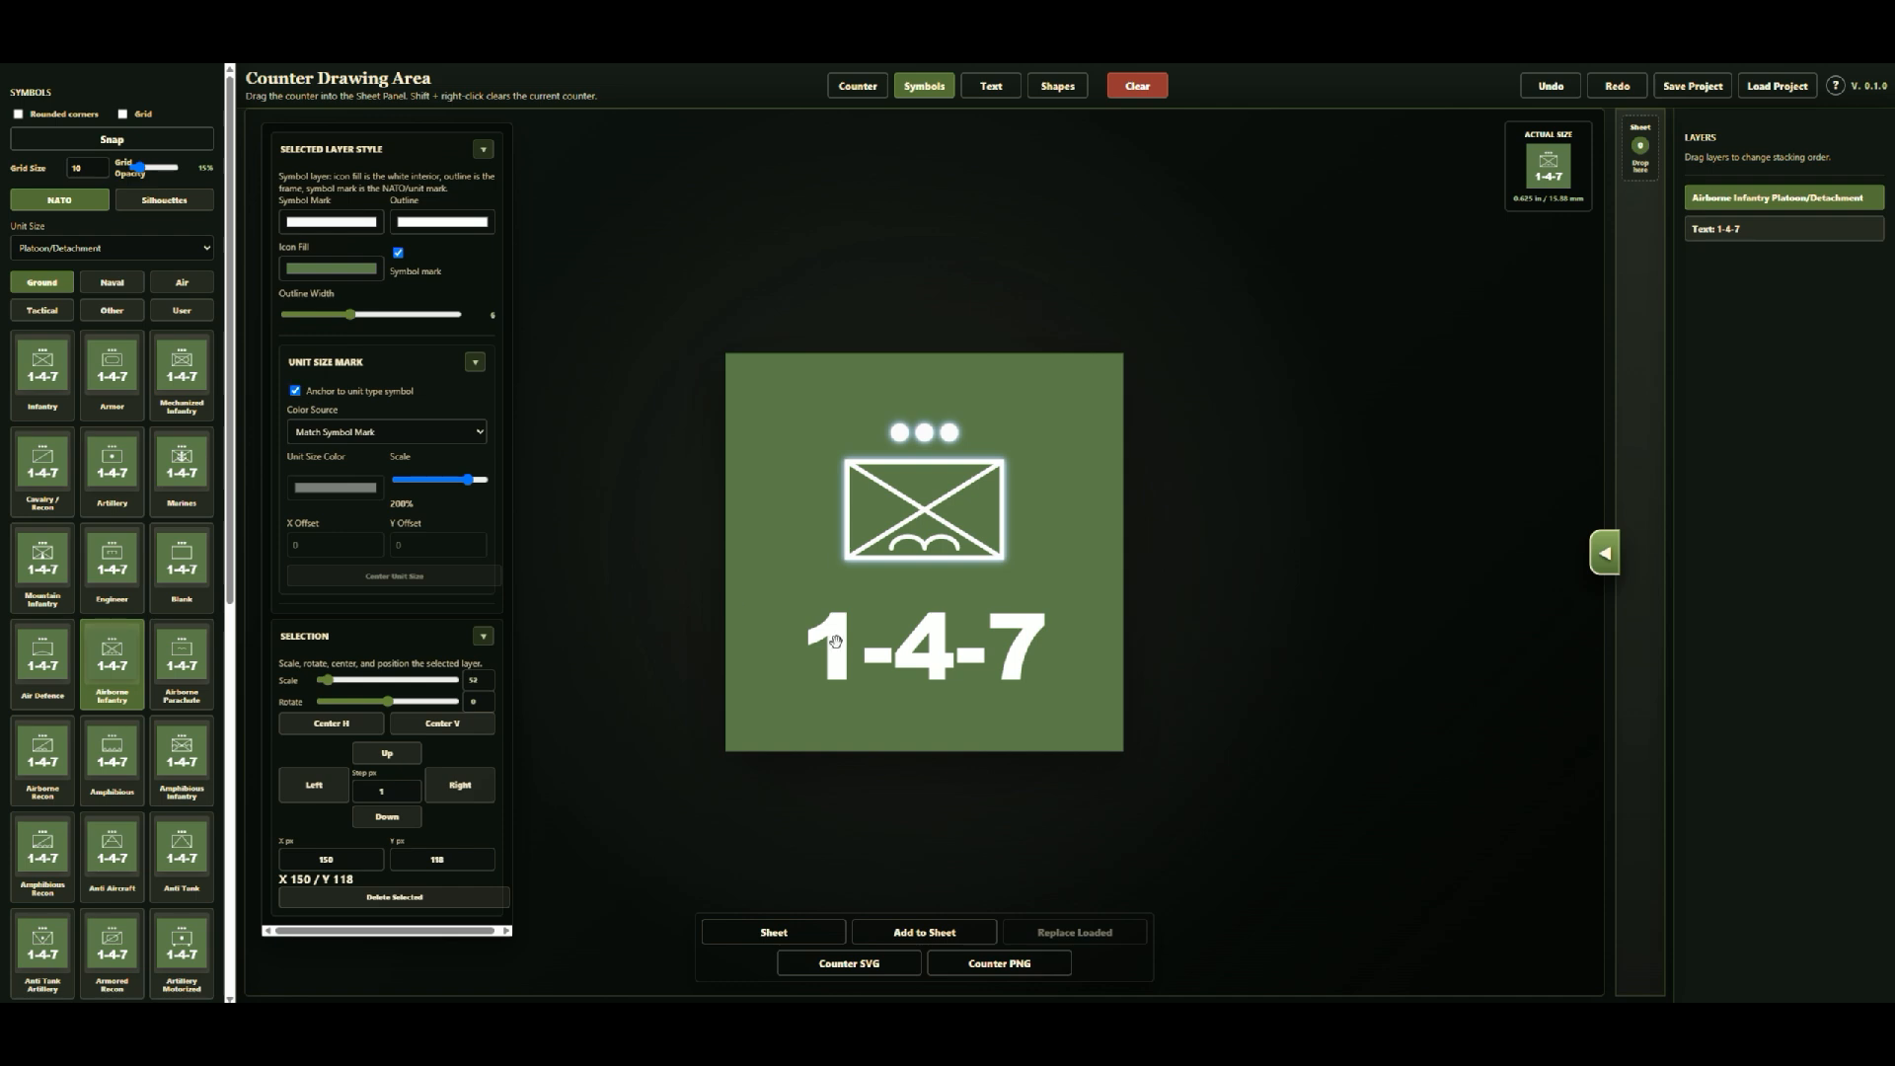
Step: Give the 1-4-7 text a black outline with a width of 7.5
{"action": "left_click", "coordinate": [924, 646]}
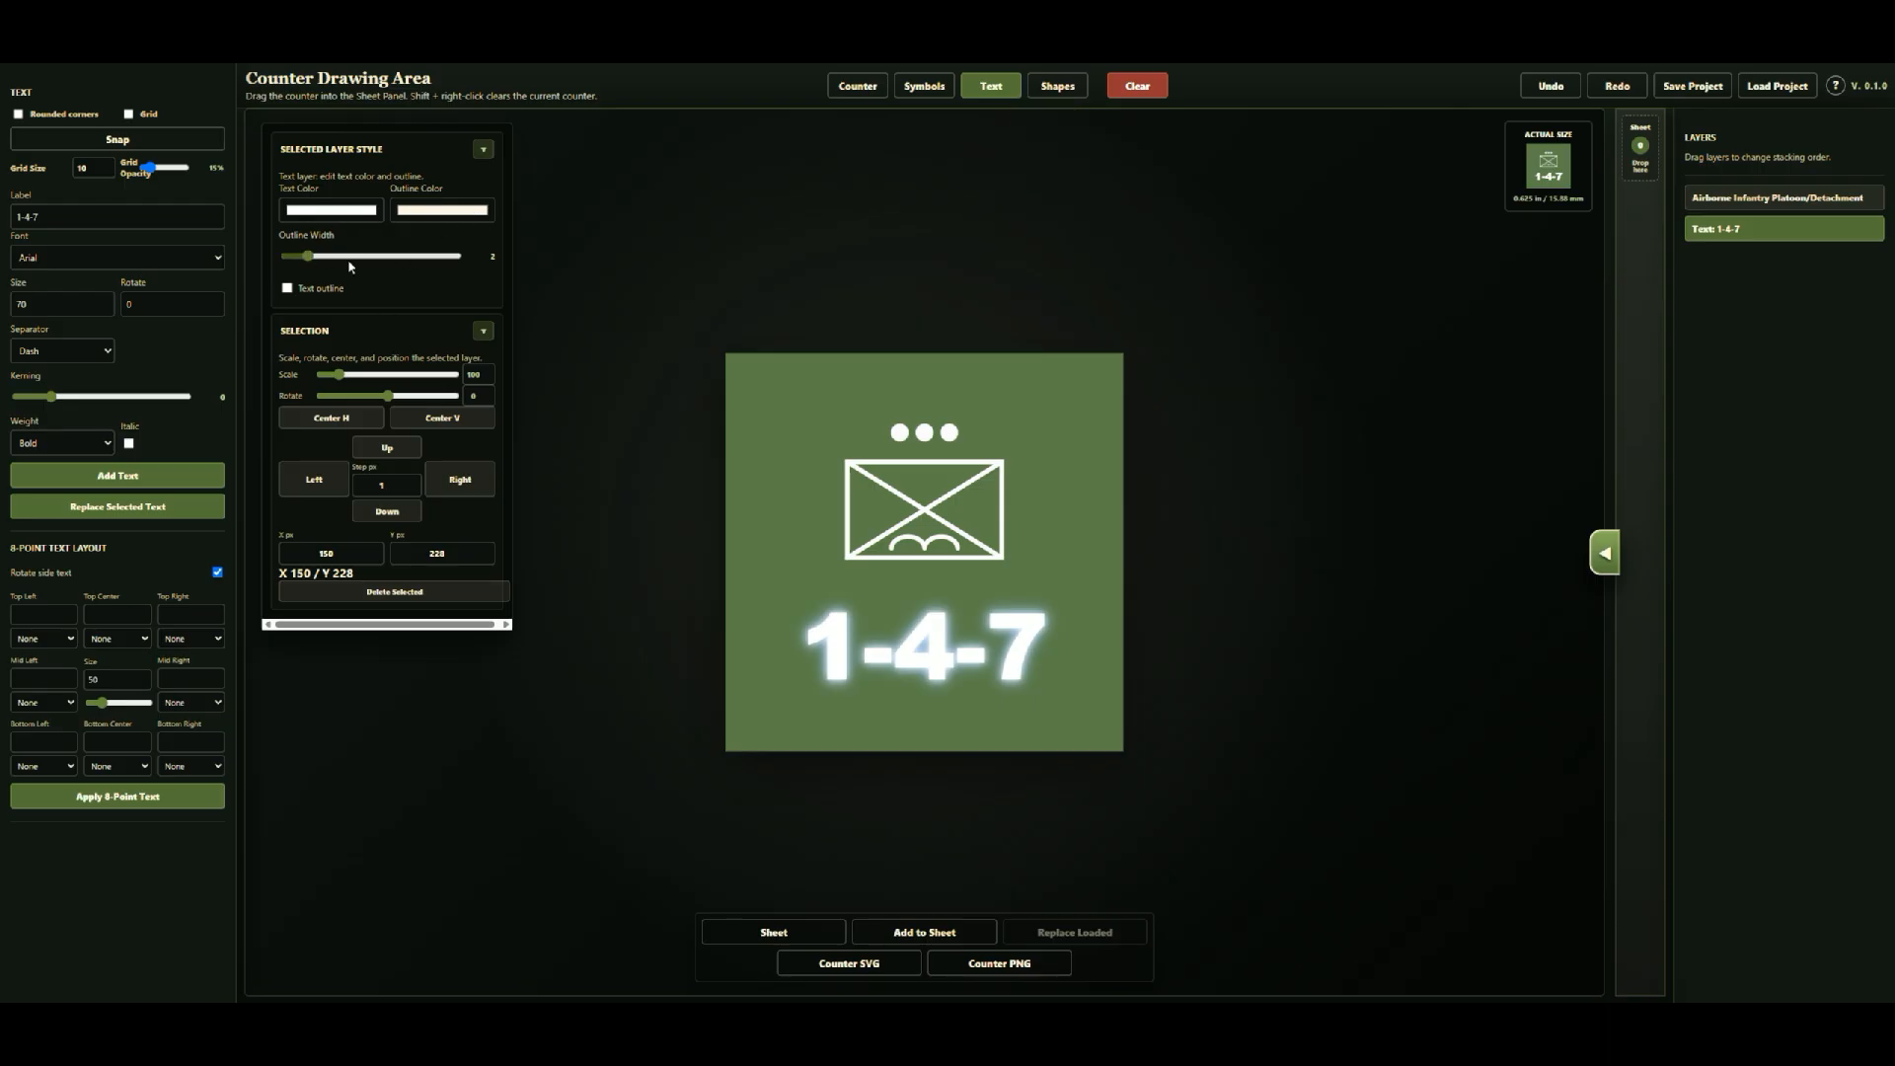
{"action": "mouse_move", "coordinate": [336, 260]}
{"action": "left_mouse_down"}
{"action": "mouse_move", "coordinate": [400, 260]}
{"action": "mouse_move", "coordinate": [306, 260]}
{"action": "mouse_move", "coordinate": [322, 261]}
{"action": "left_mouse_up"}
{"action": "left_click", "coordinate": [443, 209]}
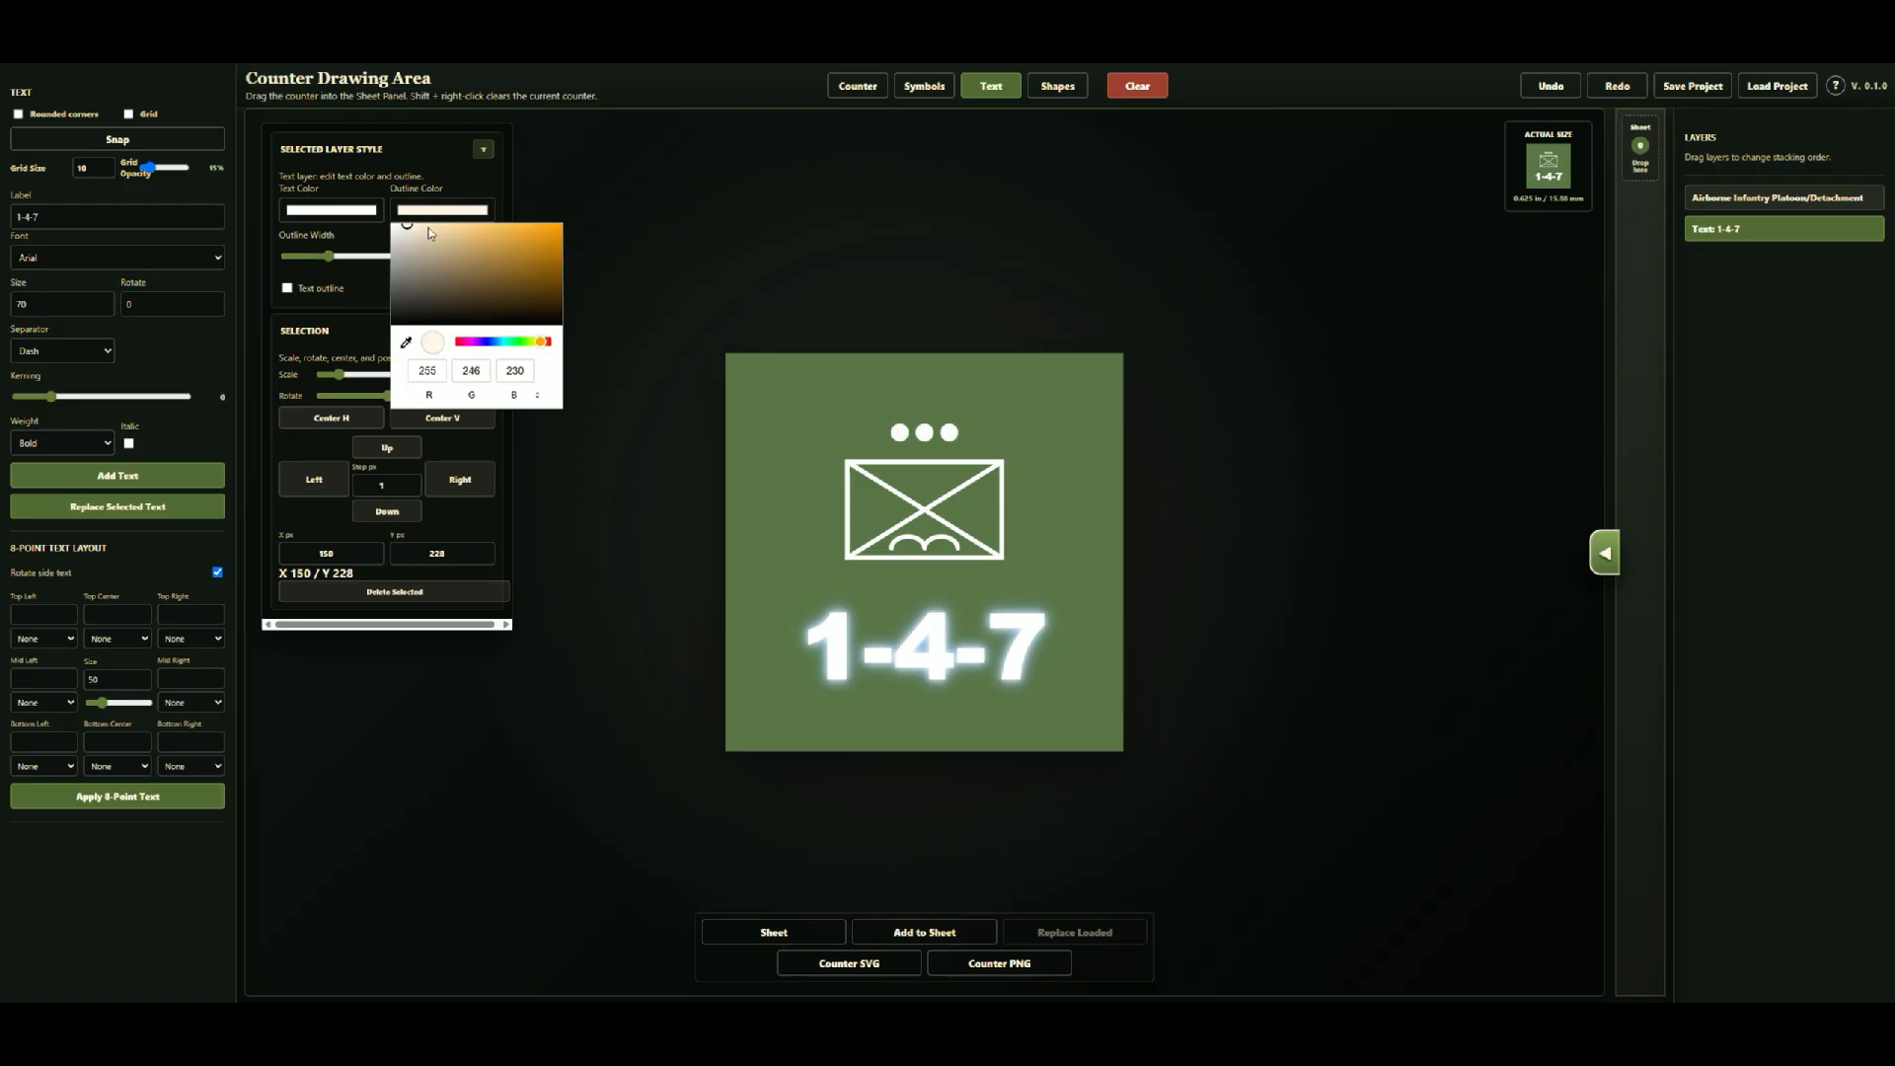
{"action": "left_click", "coordinate": [393, 322]}
{"action": "left_click_drag", "start_coordinate": [332, 257], "coordinate": [366, 258]}
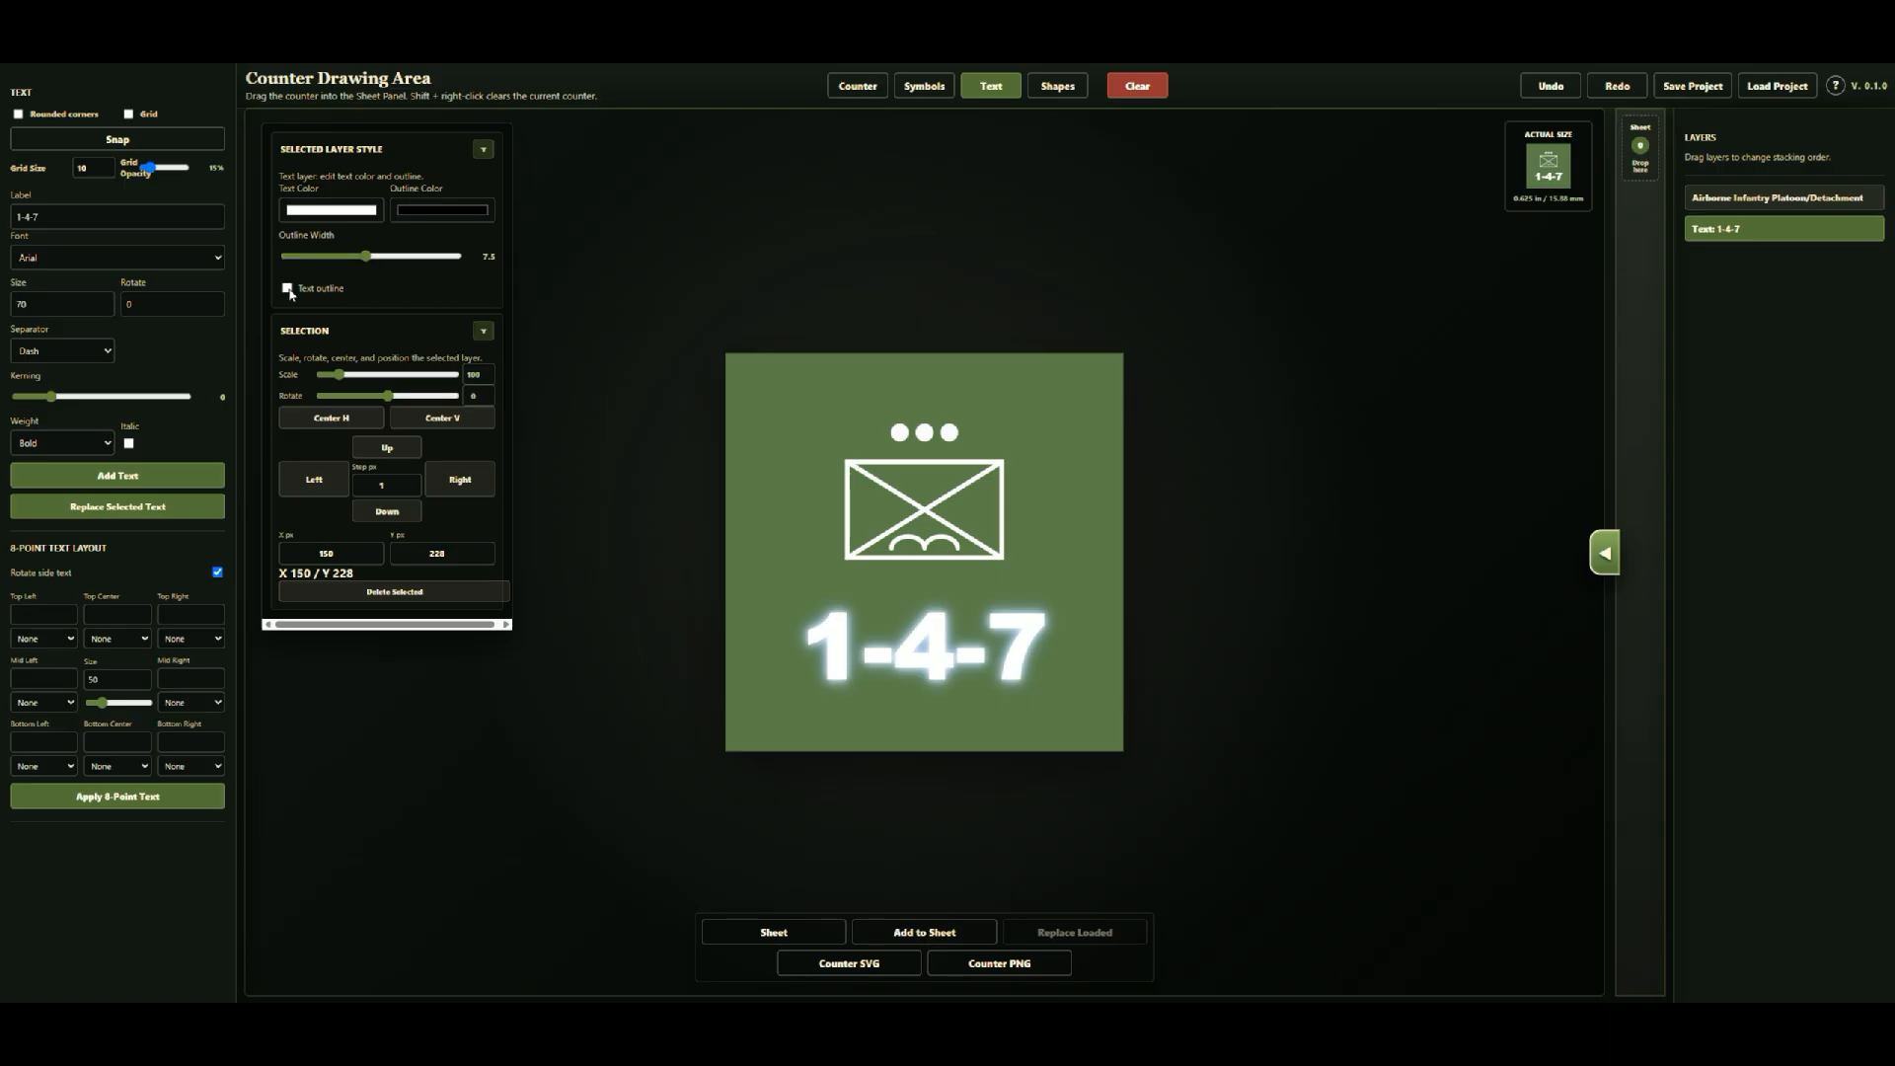
{"action": "left_click", "coordinate": [320, 292]}
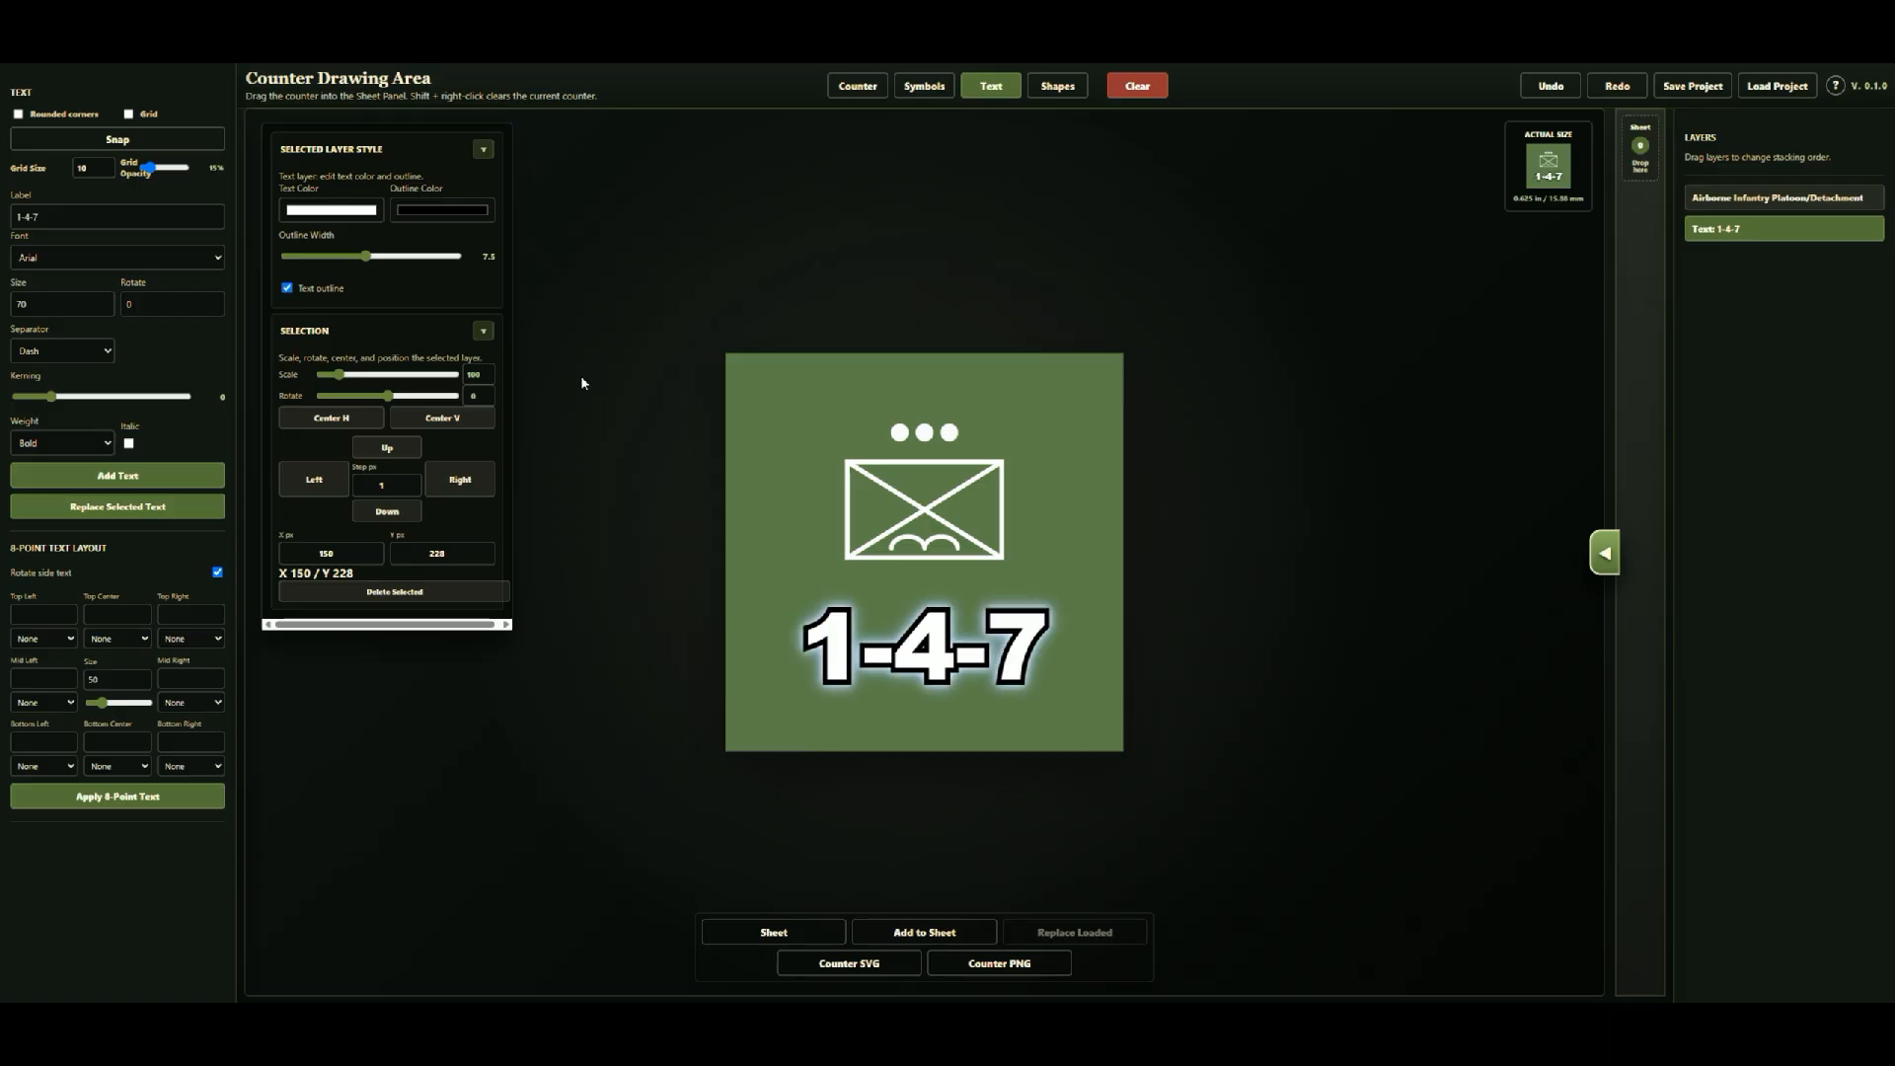
{"action": "left_click", "coordinate": [761, 538]}
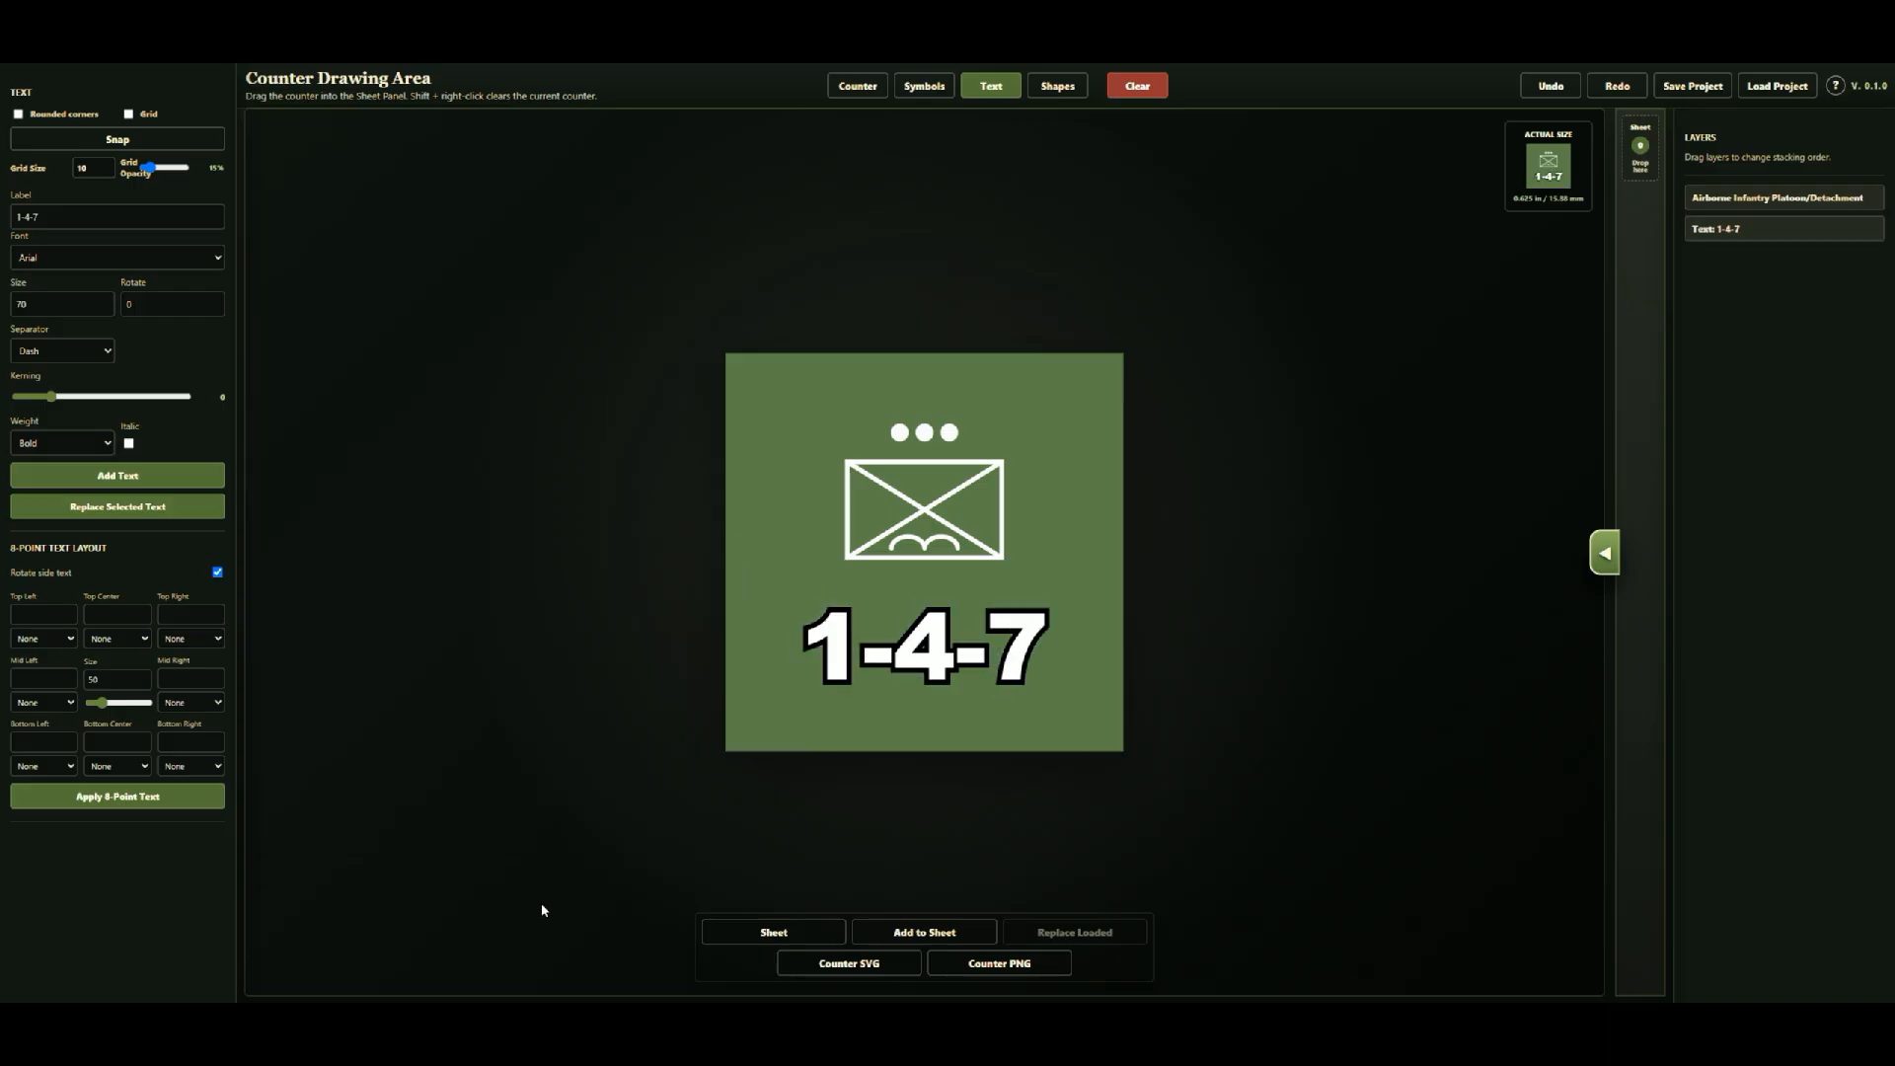
Step: Reduce the 1-4-7 text's outline width to 3 and turn its outline off
{"action": "left_click", "coordinate": [842, 656]}
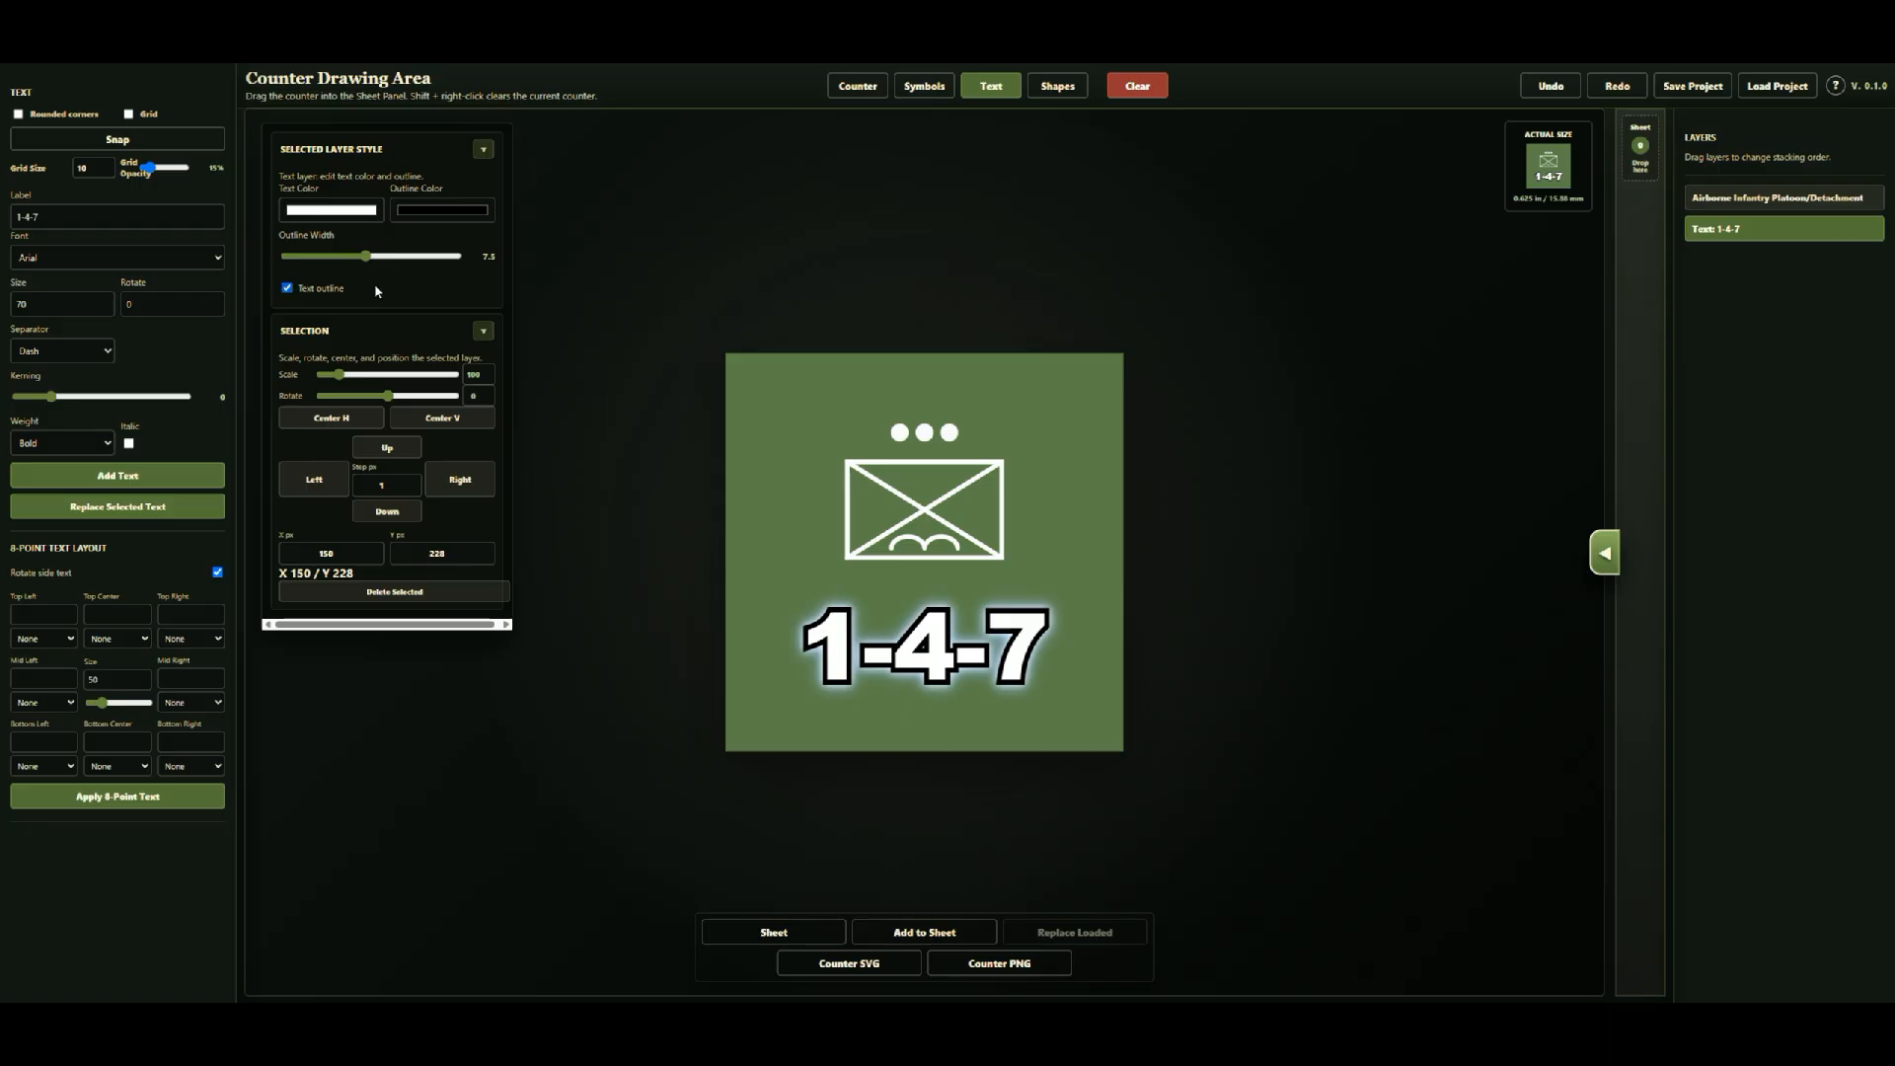
{"action": "left_click_drag", "start_coordinate": [366, 256], "coordinate": [320, 266]}
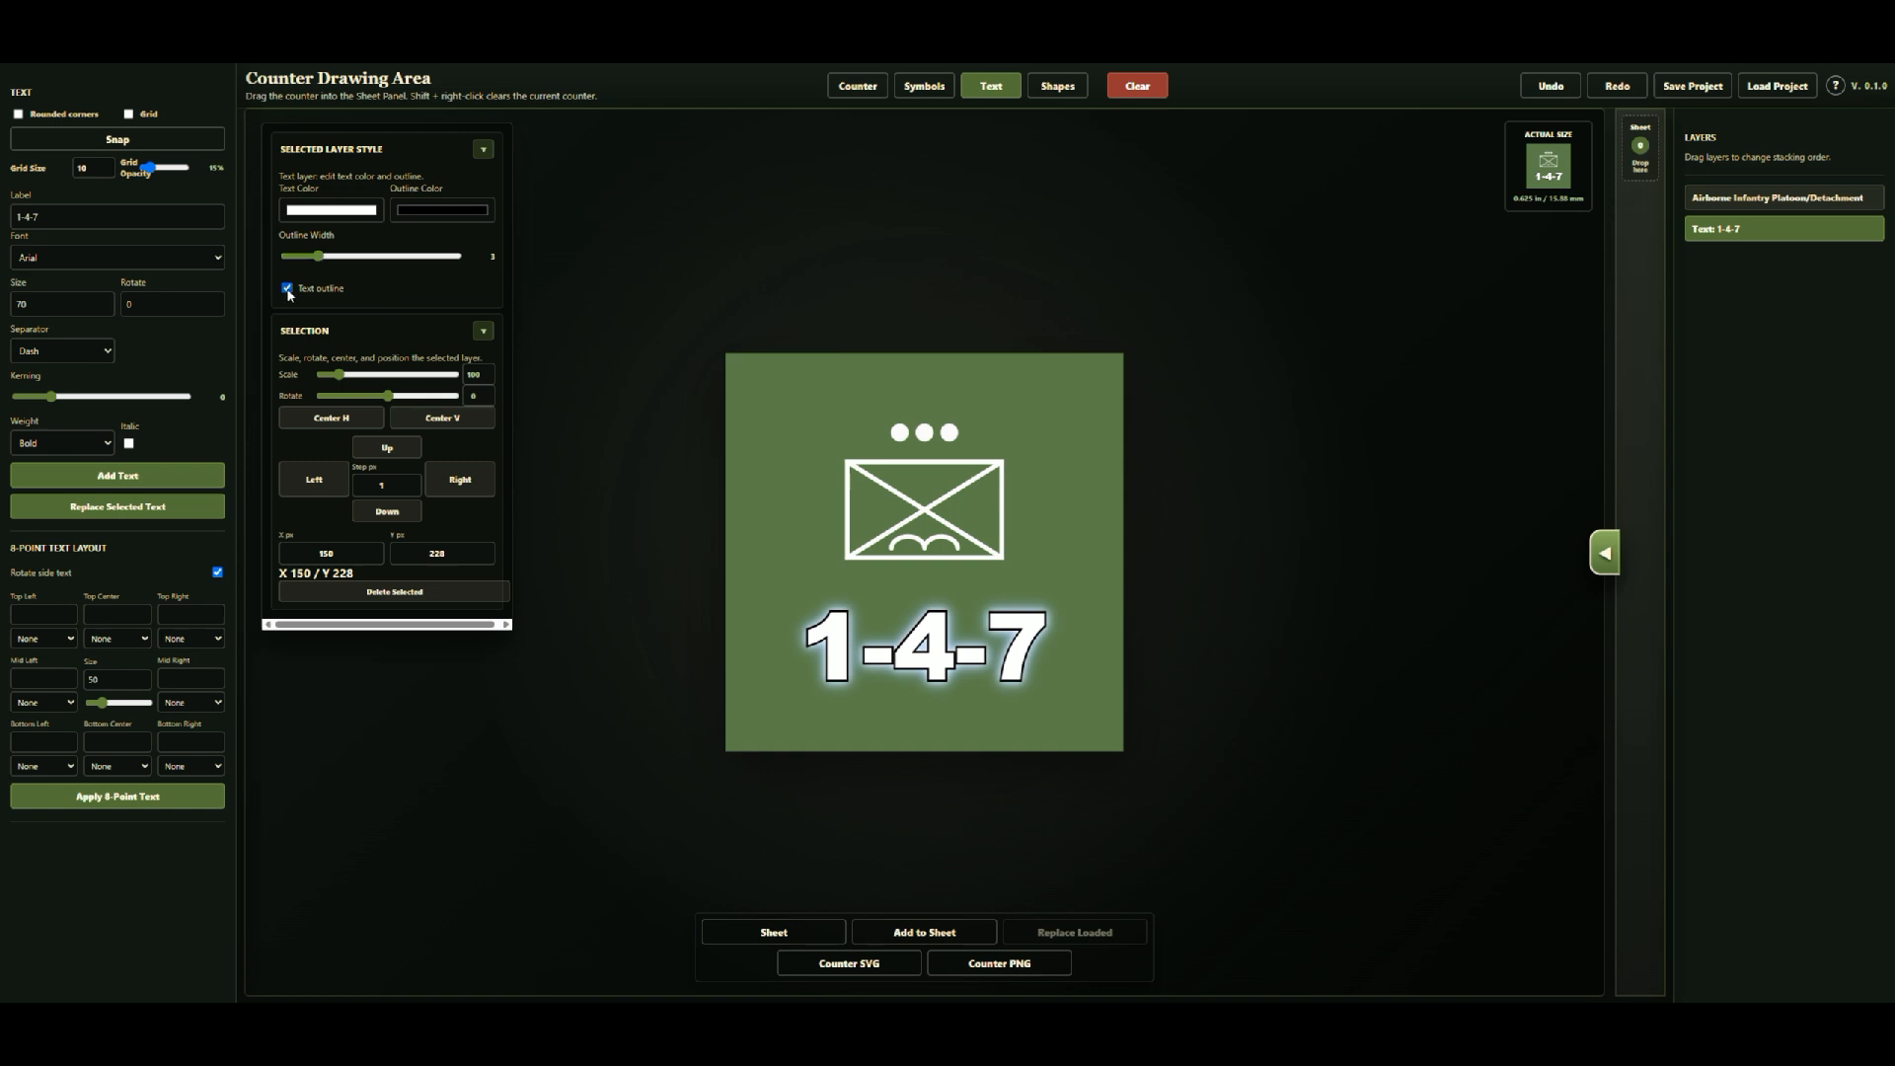
{"action": "left_click", "coordinate": [288, 290]}
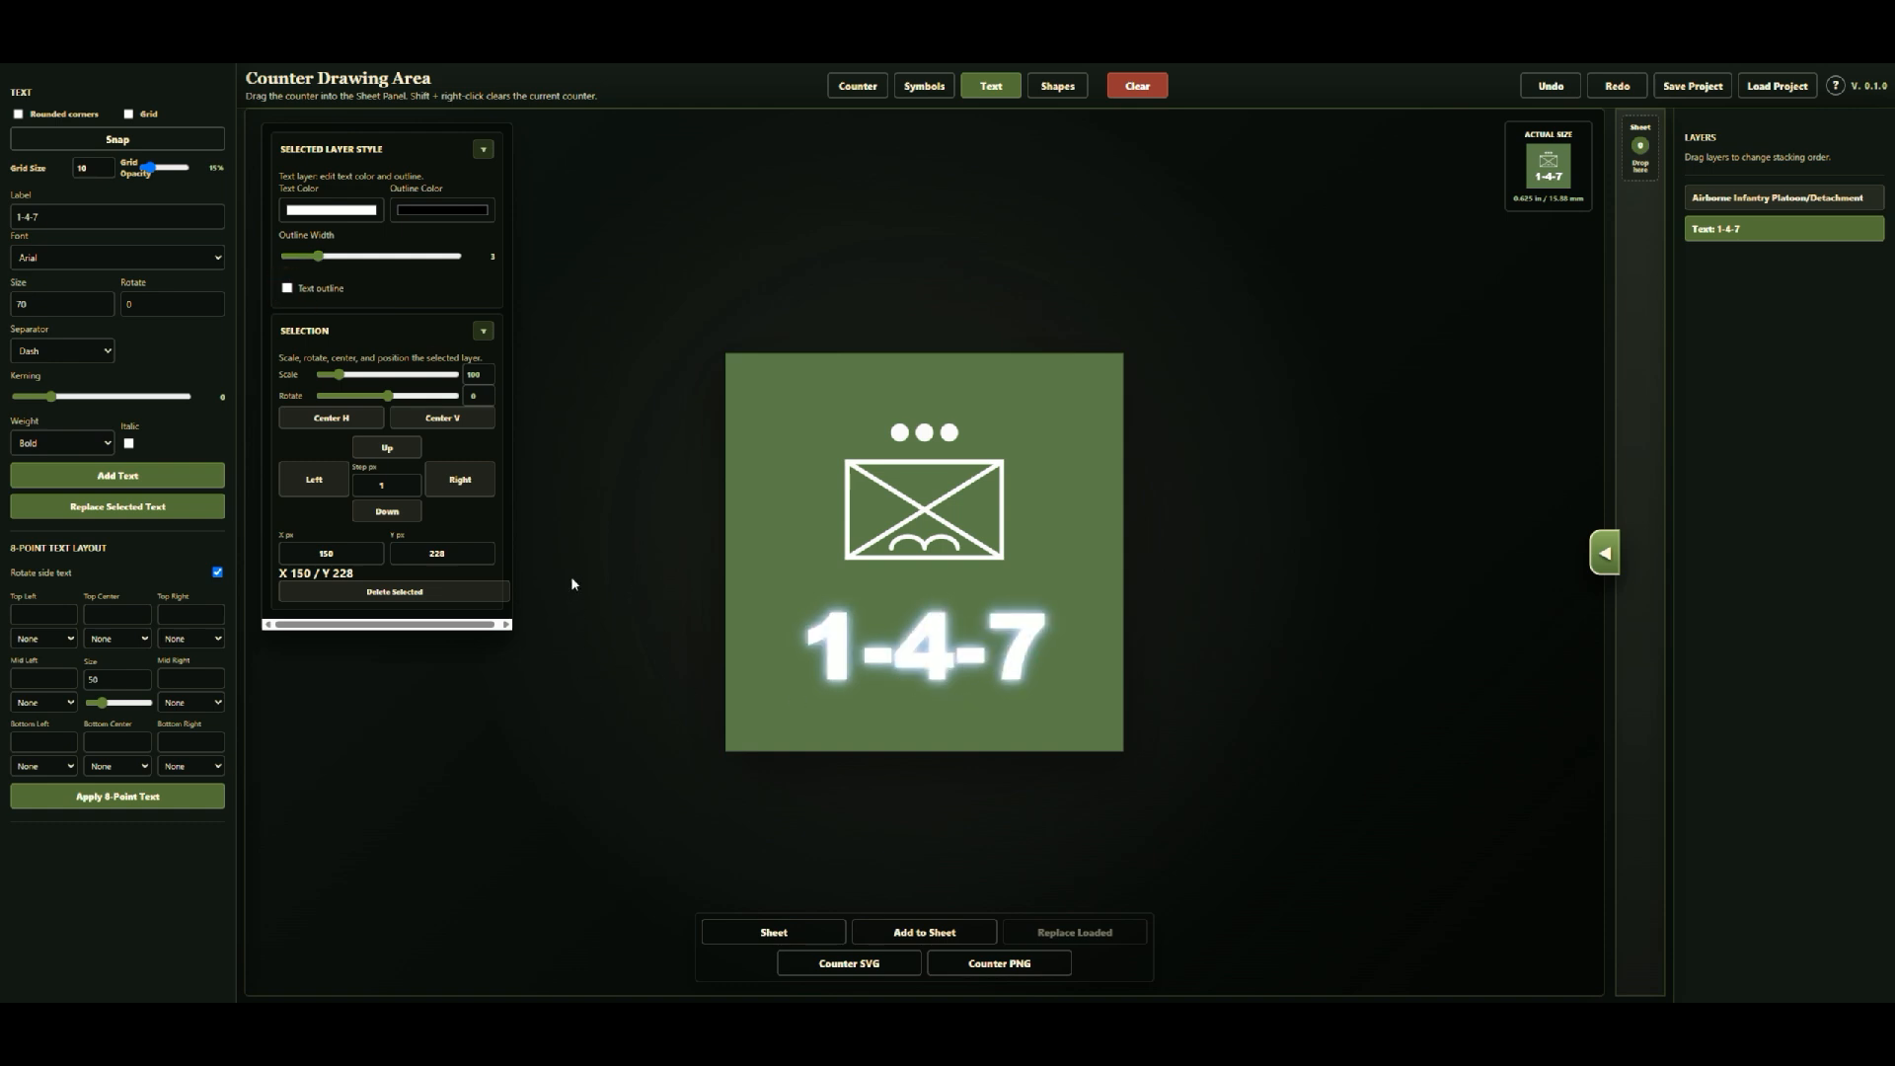
Step: Increase the kerning of the 1-4-7 text to 4.5
{"action": "left_click", "coordinate": [855, 516]}
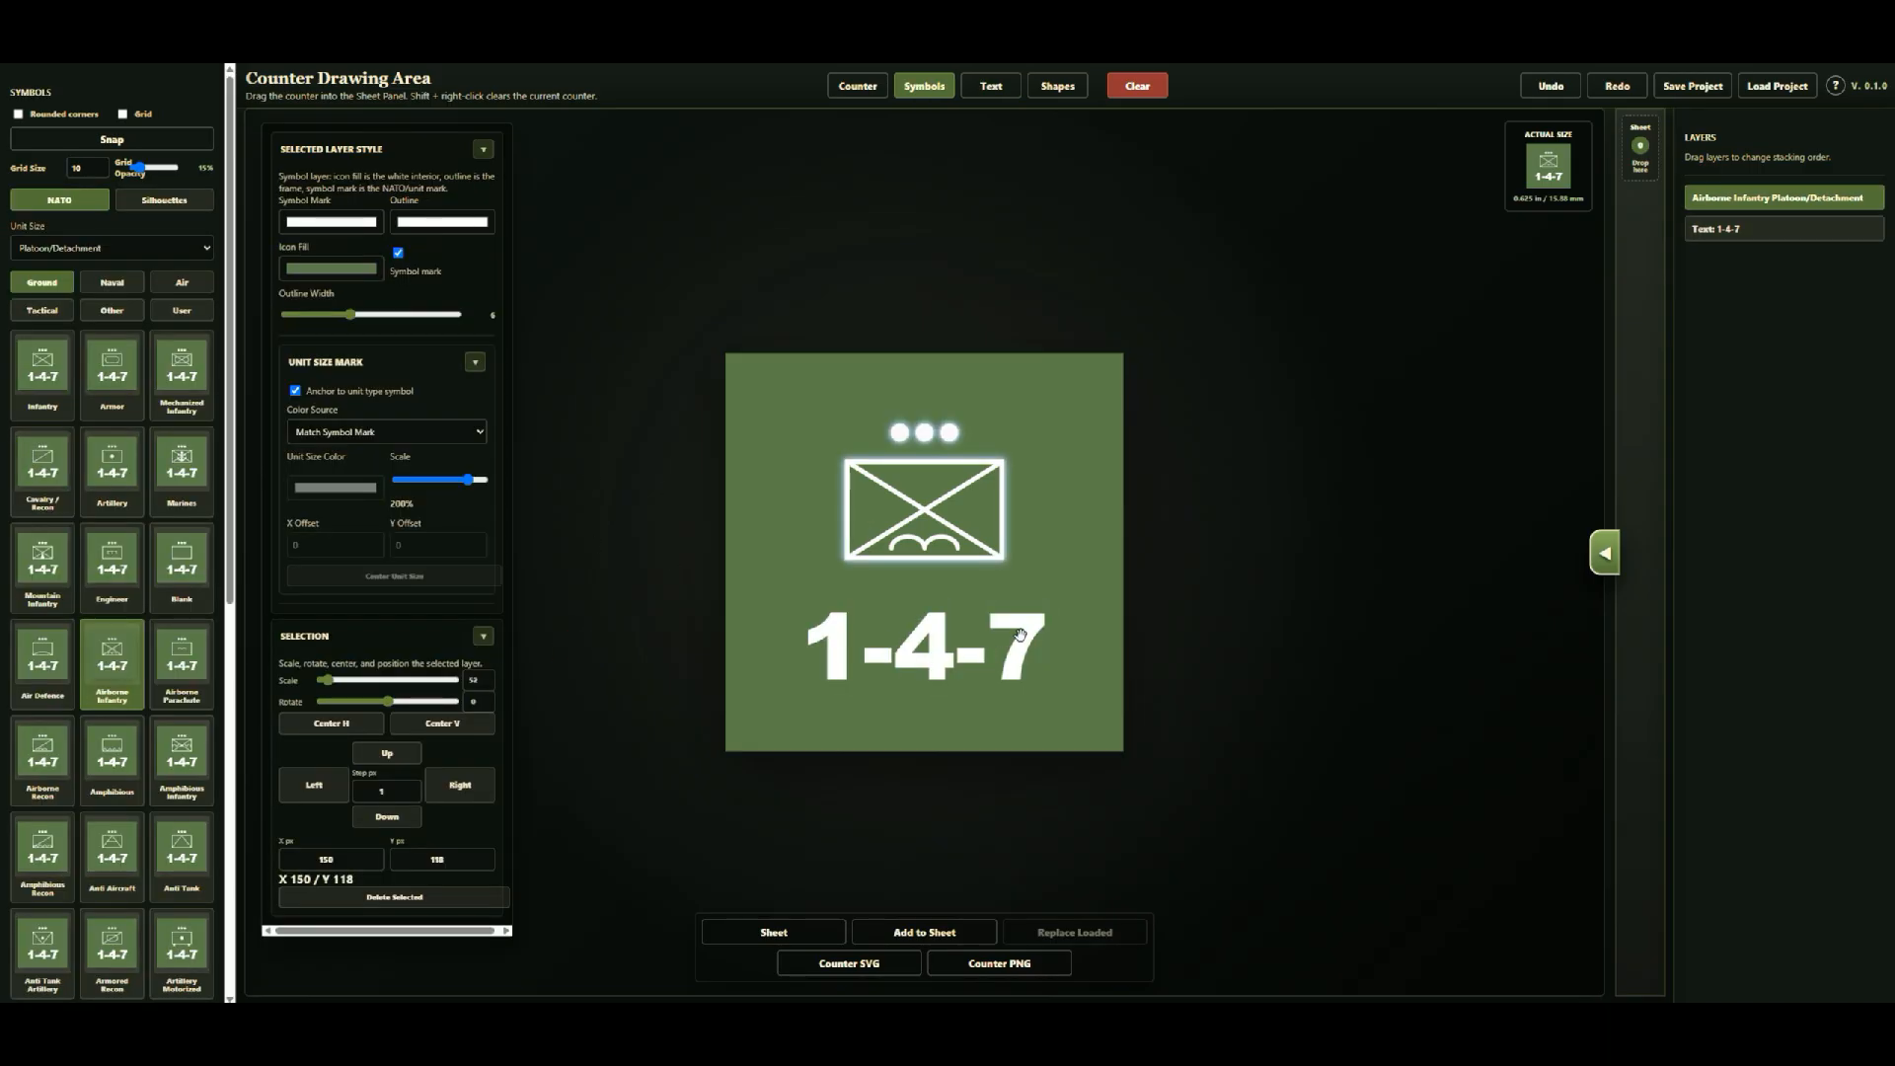
{"action": "left_click", "coordinate": [931, 668]}
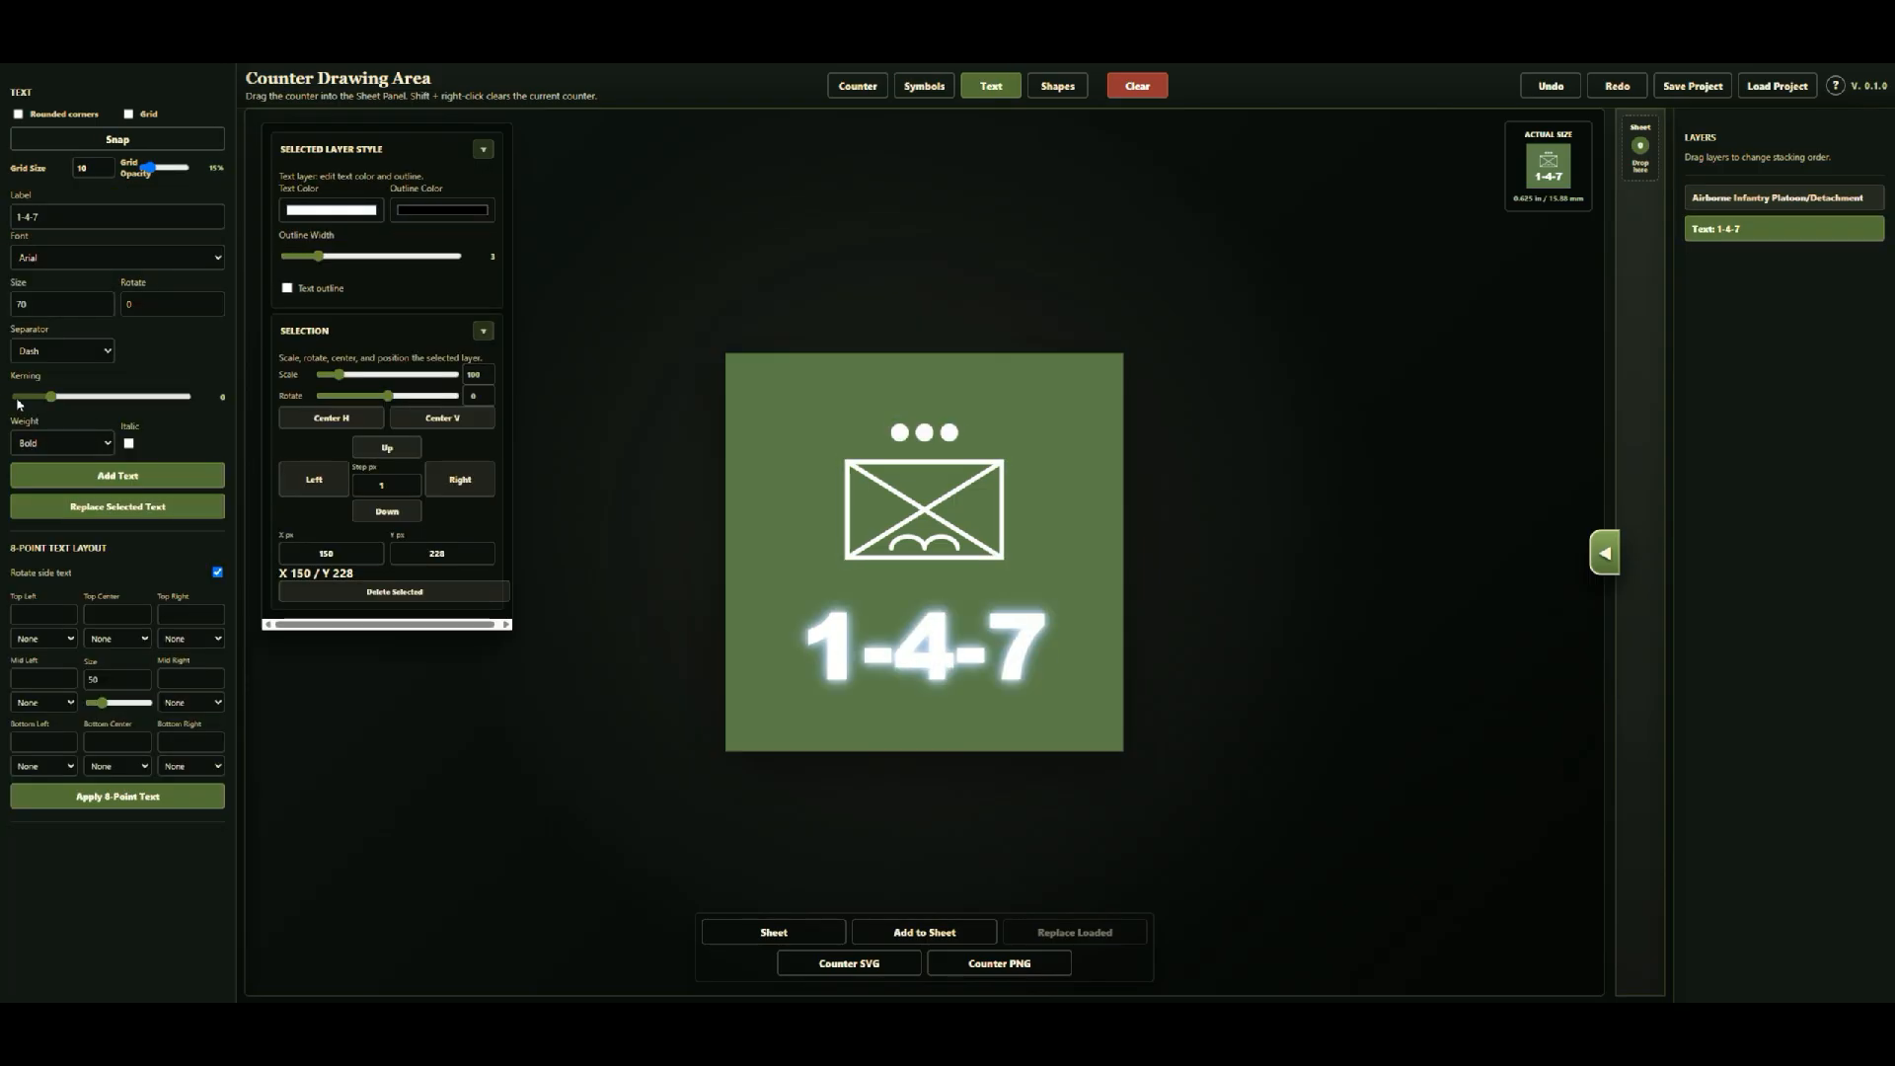
{"action": "mouse_move", "coordinate": [56, 402]}
{"action": "left_mouse_down"}
{"action": "mouse_move", "coordinate": [121, 404]}
{"action": "mouse_move", "coordinate": [76, 408]}
{"action": "left_mouse_up"}
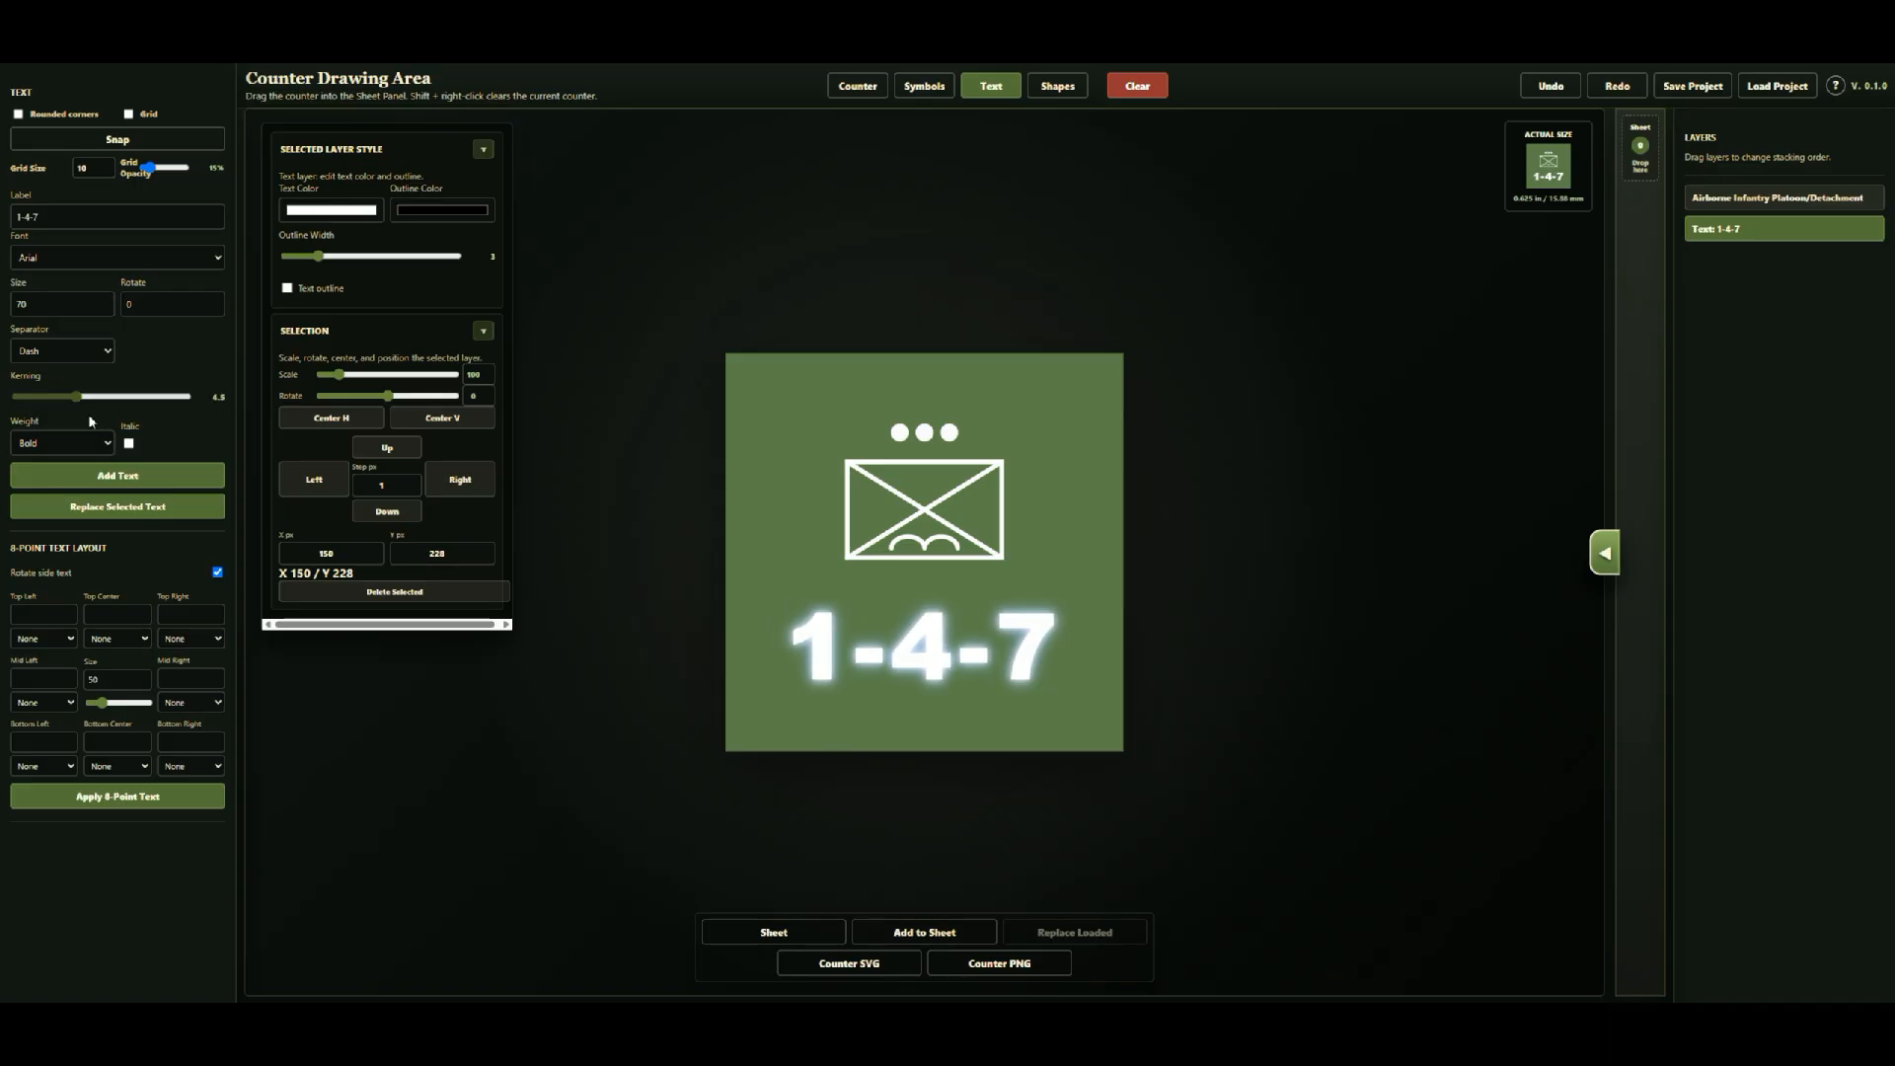
Step: Look through the text weight options, keeping Bold, and try italic on and off
{"action": "left_click", "coordinate": [103, 450]}
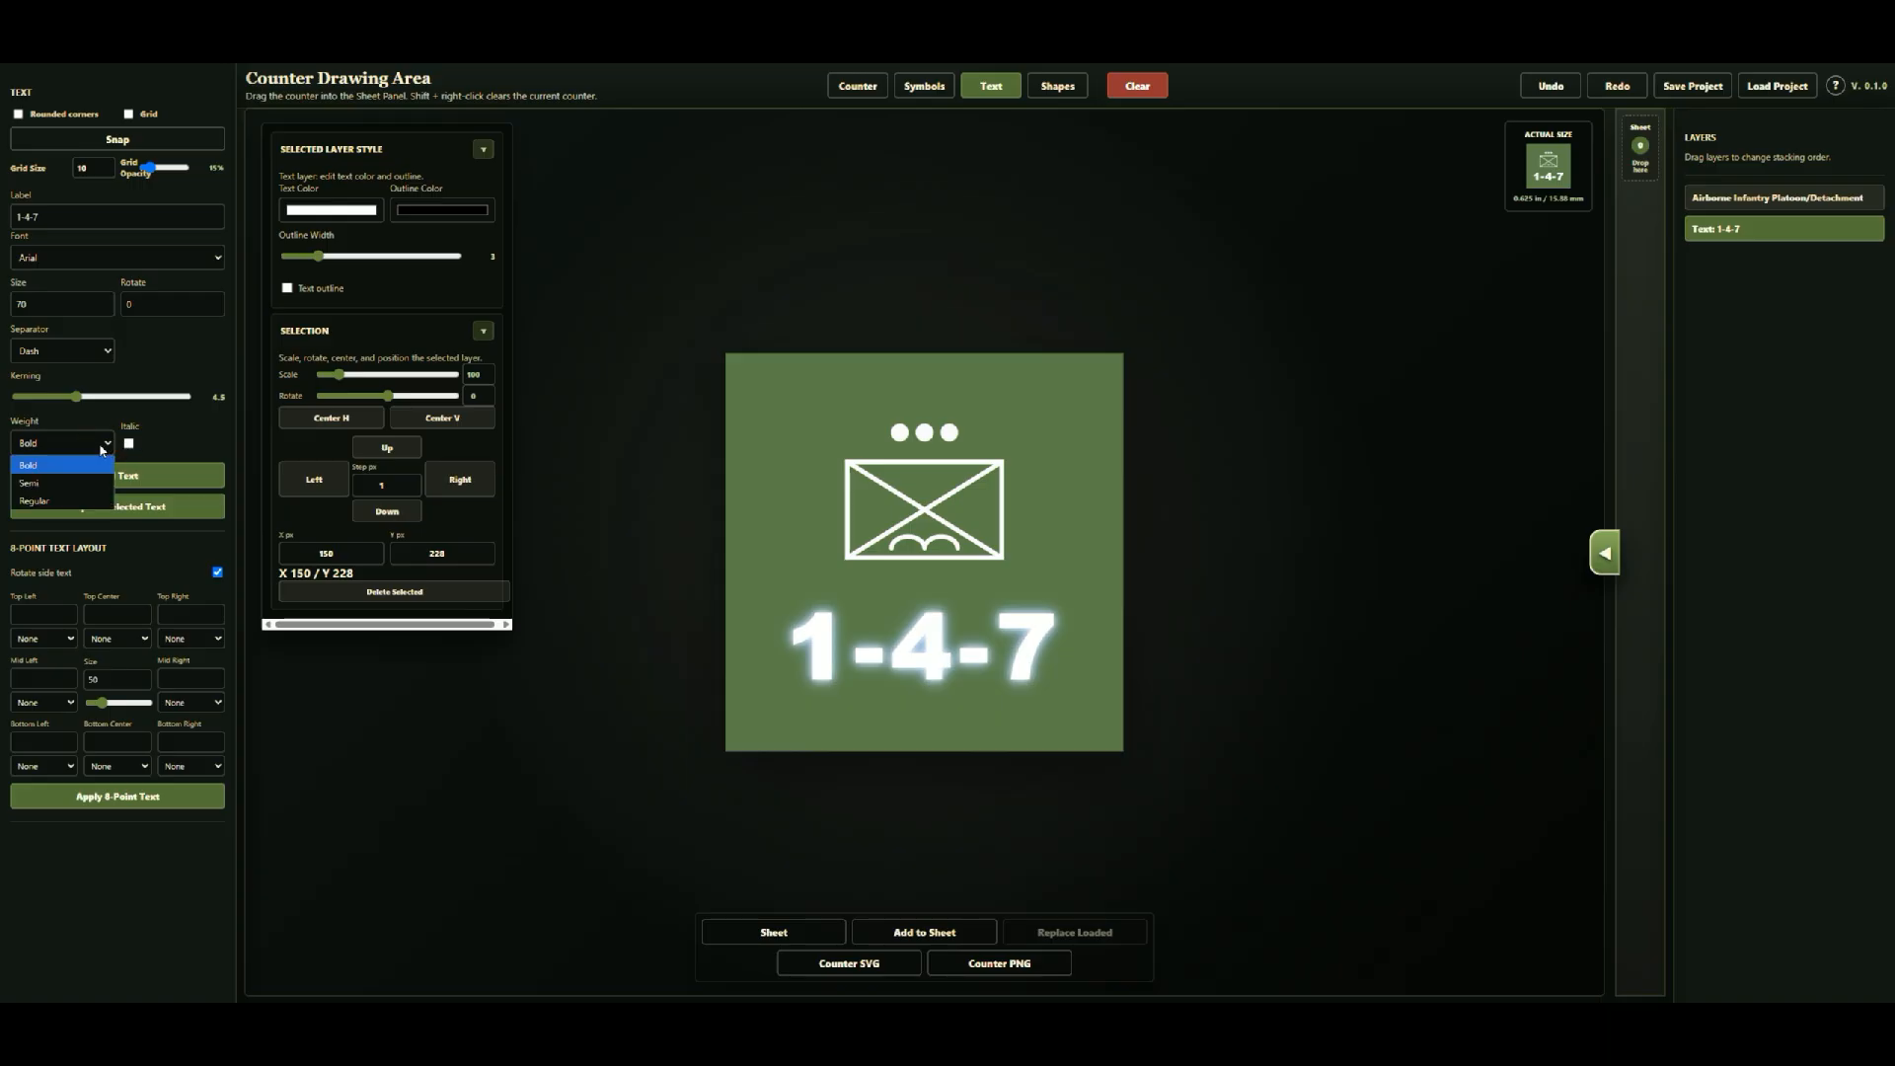
{"action": "left_click", "coordinate": [100, 450]}
{"action": "left_click", "coordinate": [129, 445]}
{"action": "left_click", "coordinate": [129, 444]}
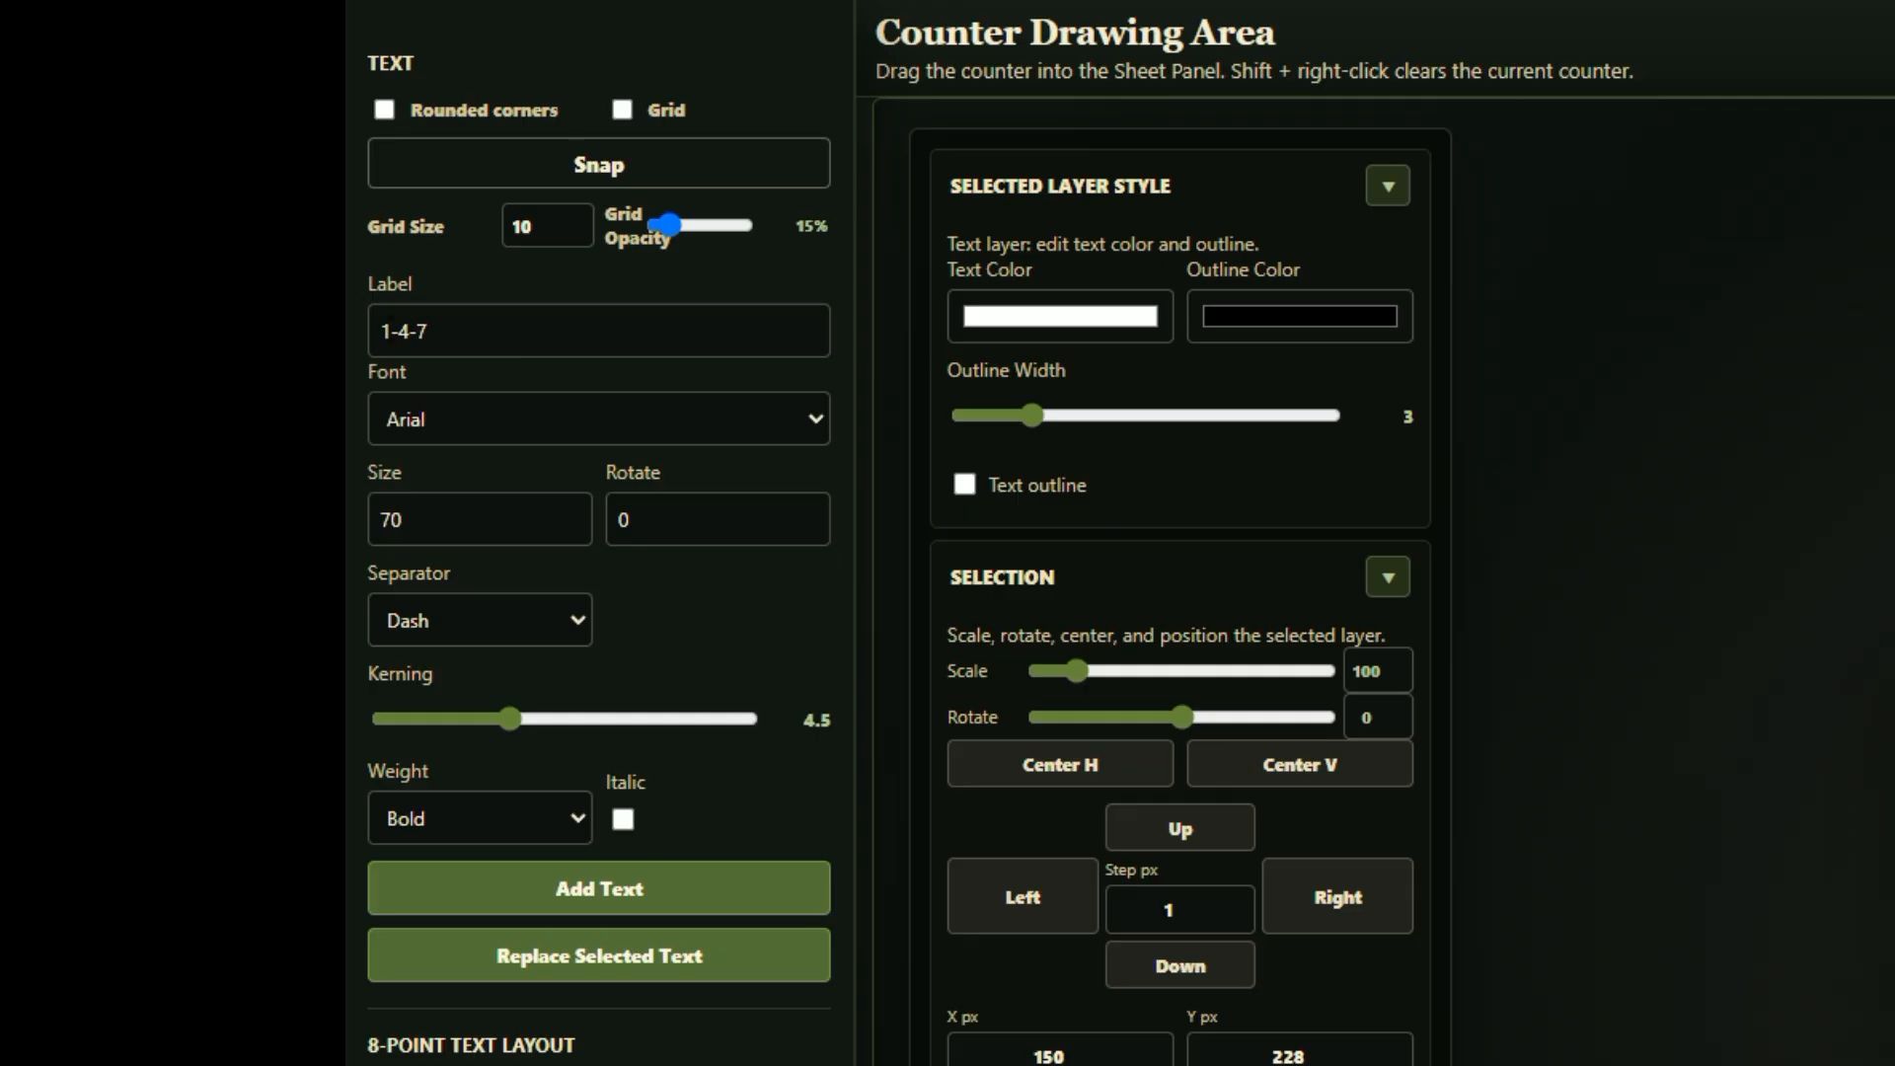
Step: Change the label to 4-4-7 and replace the selected text on the counter with it
{"action": "left_click", "coordinate": [20, 215]}
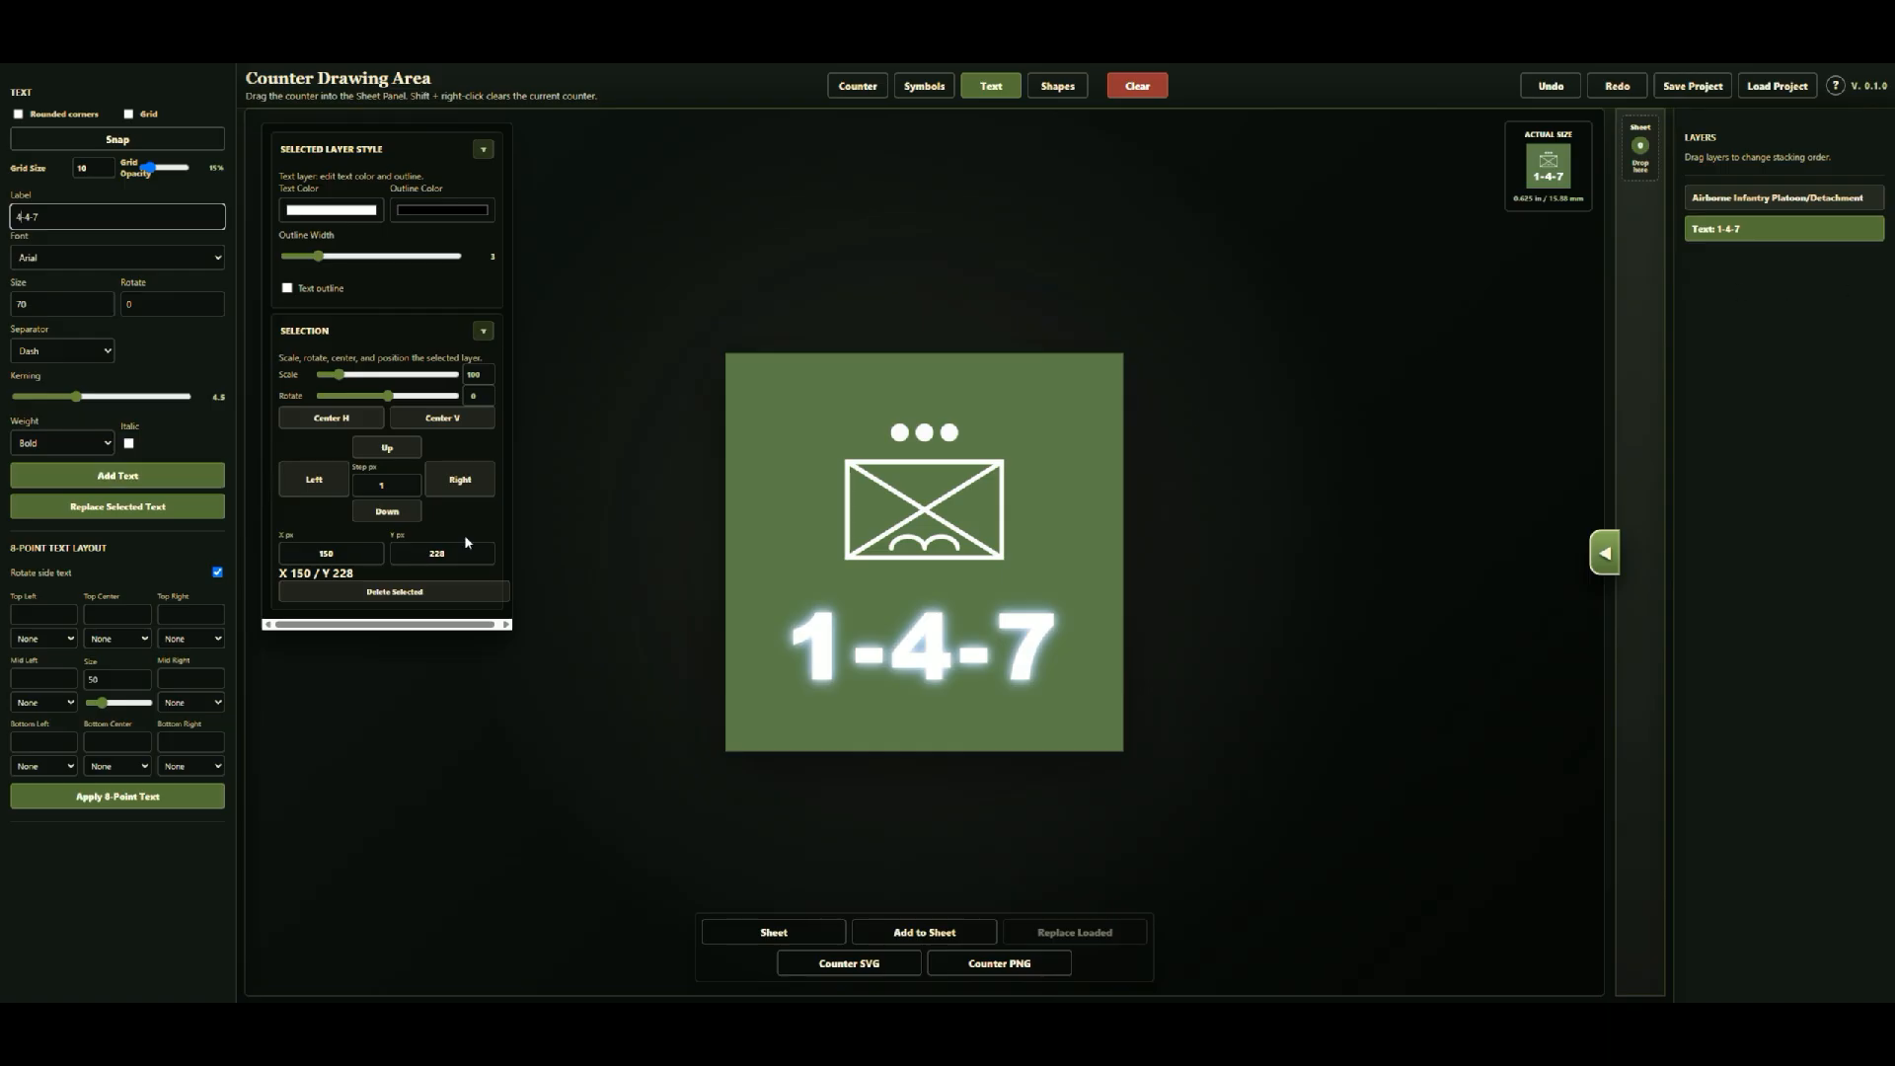
{"action": "left_click", "coordinate": [86, 510]}
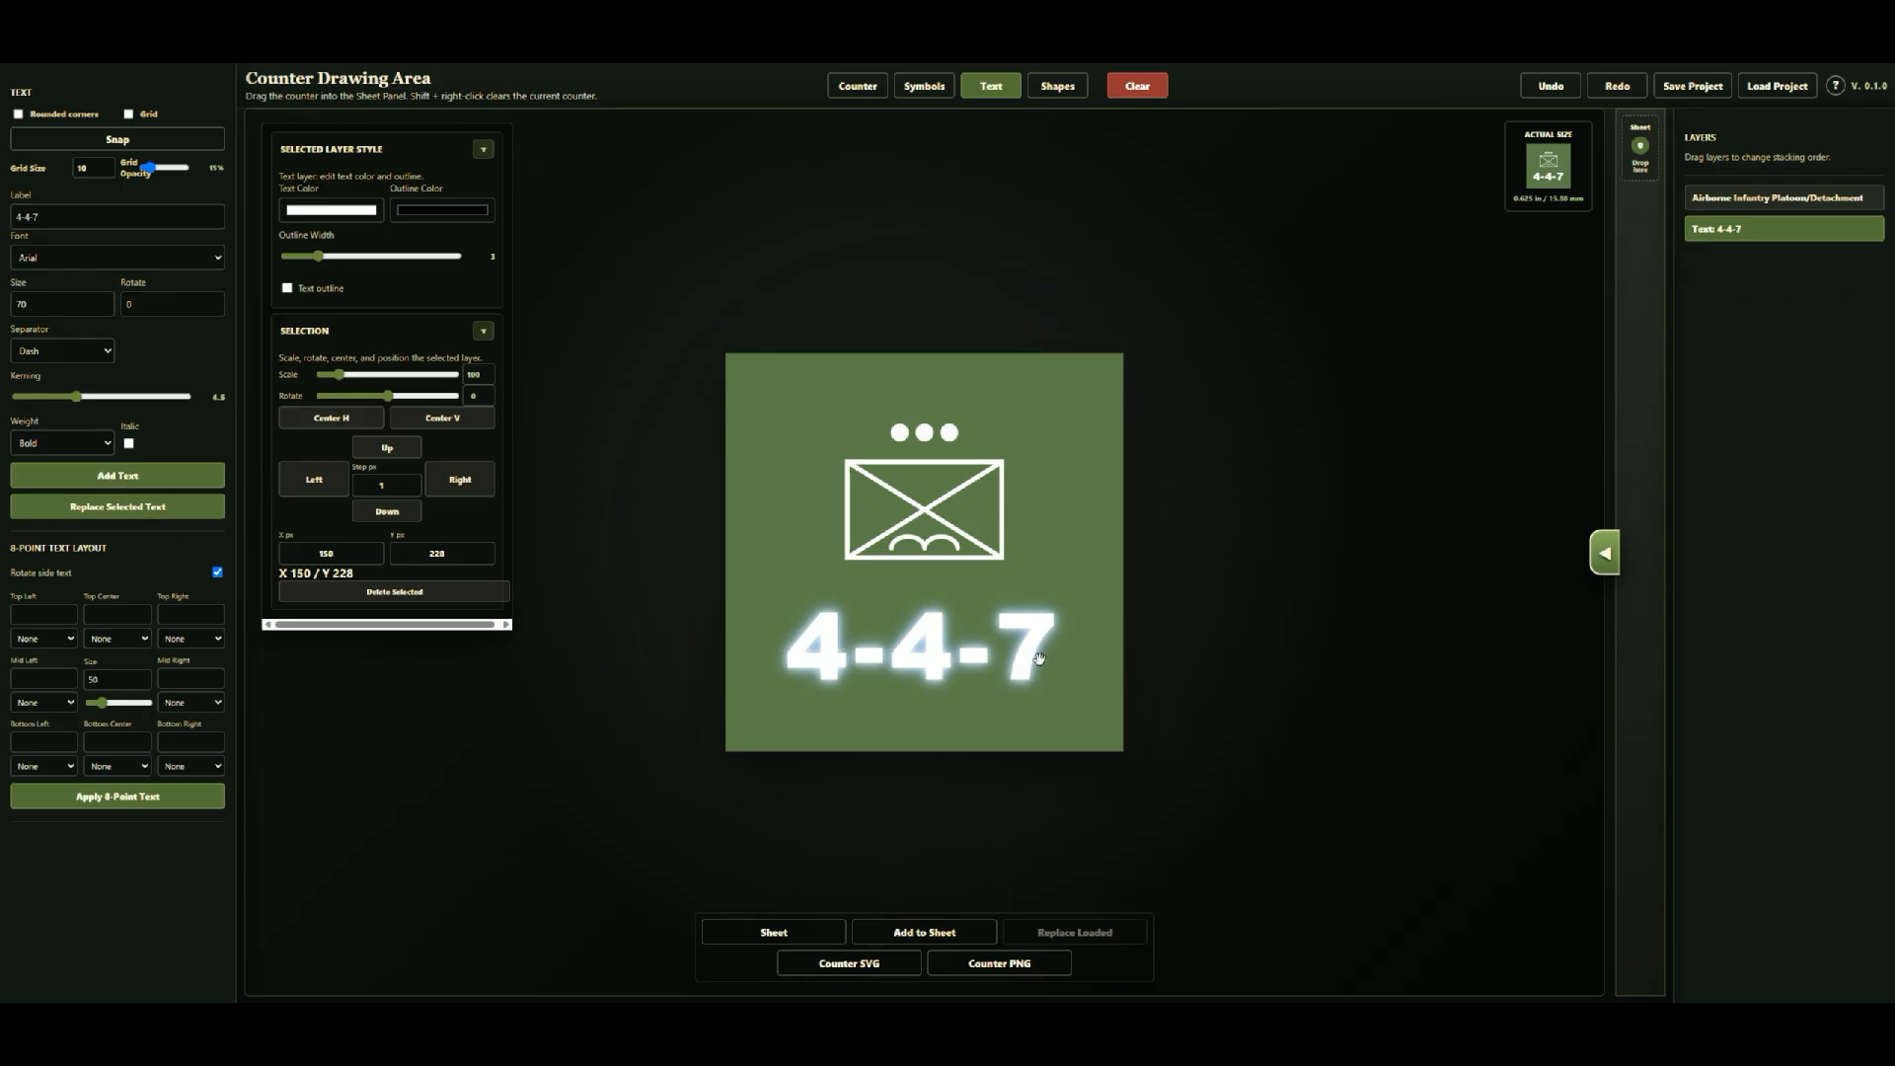
Step: Try Constantia and Cambria for the 4-4-7 text, and settle on the Times New Roman font
{"action": "left_click", "coordinate": [177, 261]}
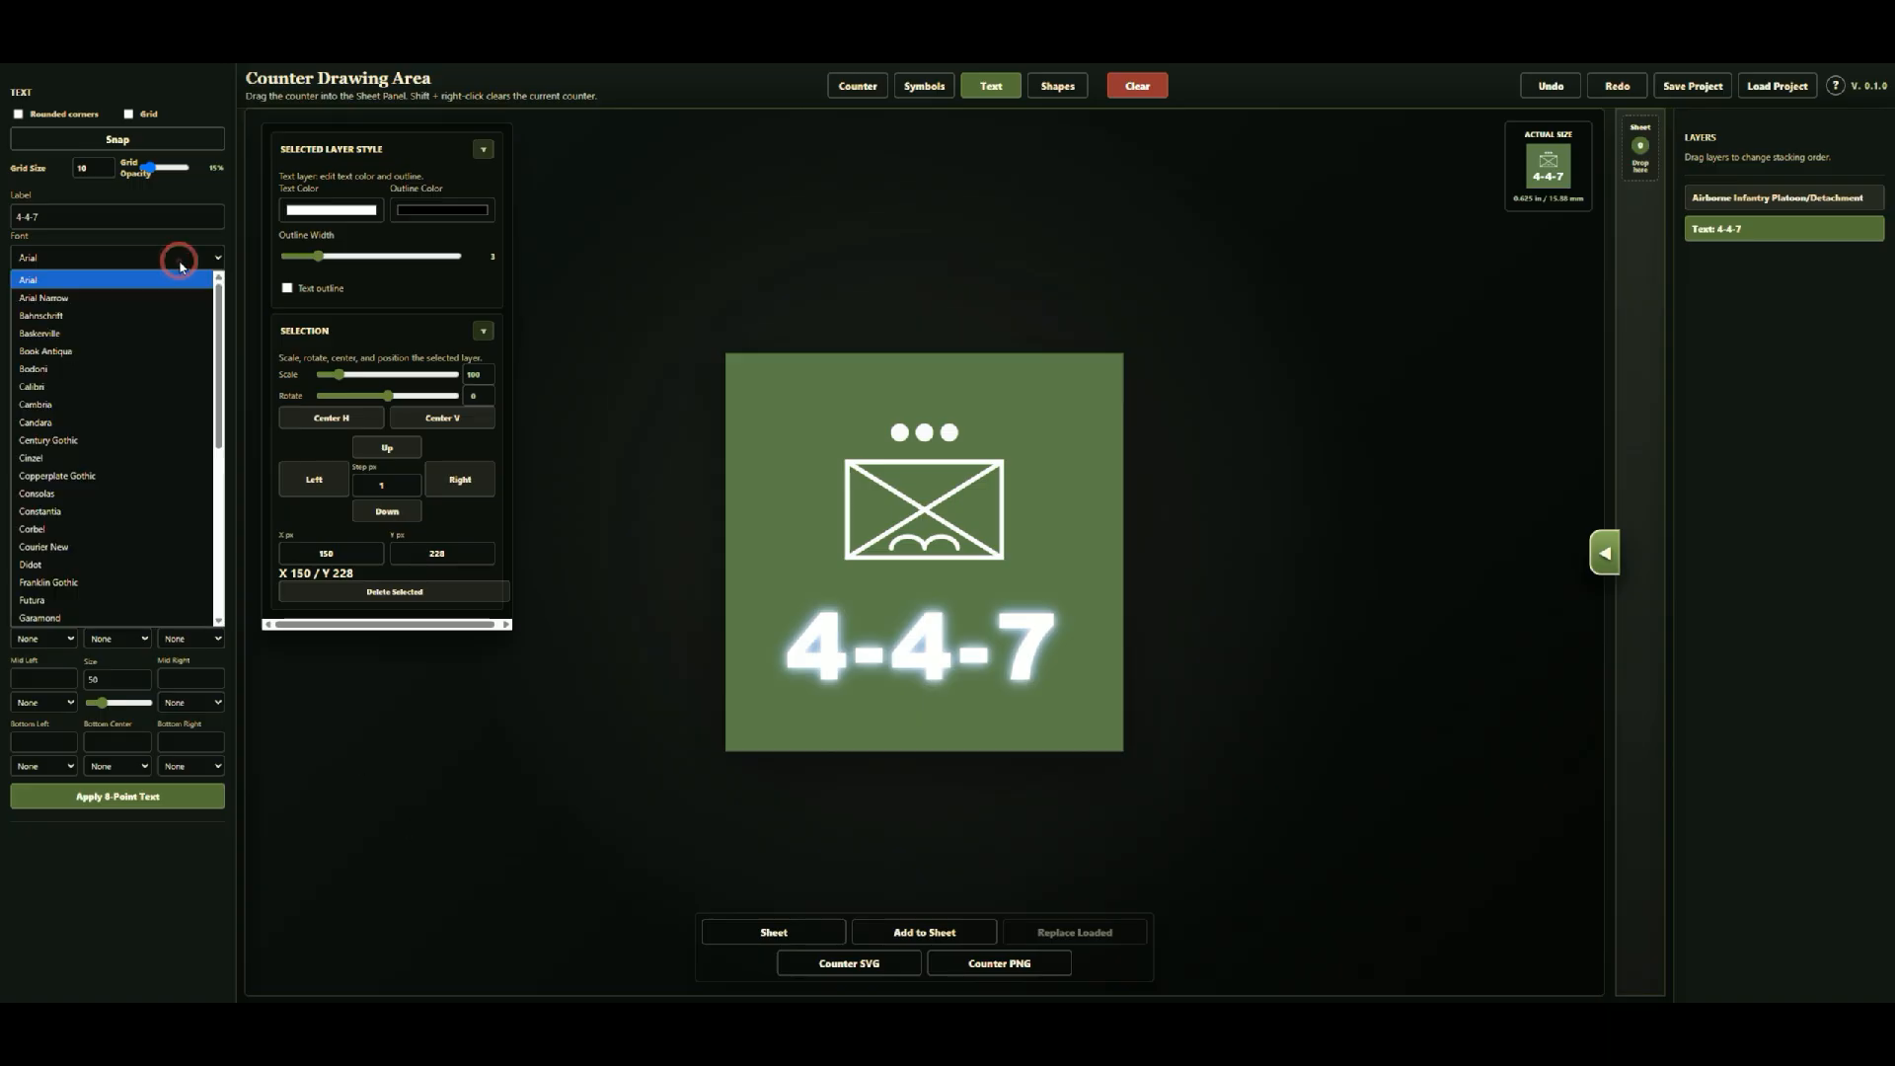
{"action": "left_click", "coordinate": [79, 511]}
{"action": "left_click", "coordinate": [94, 258]}
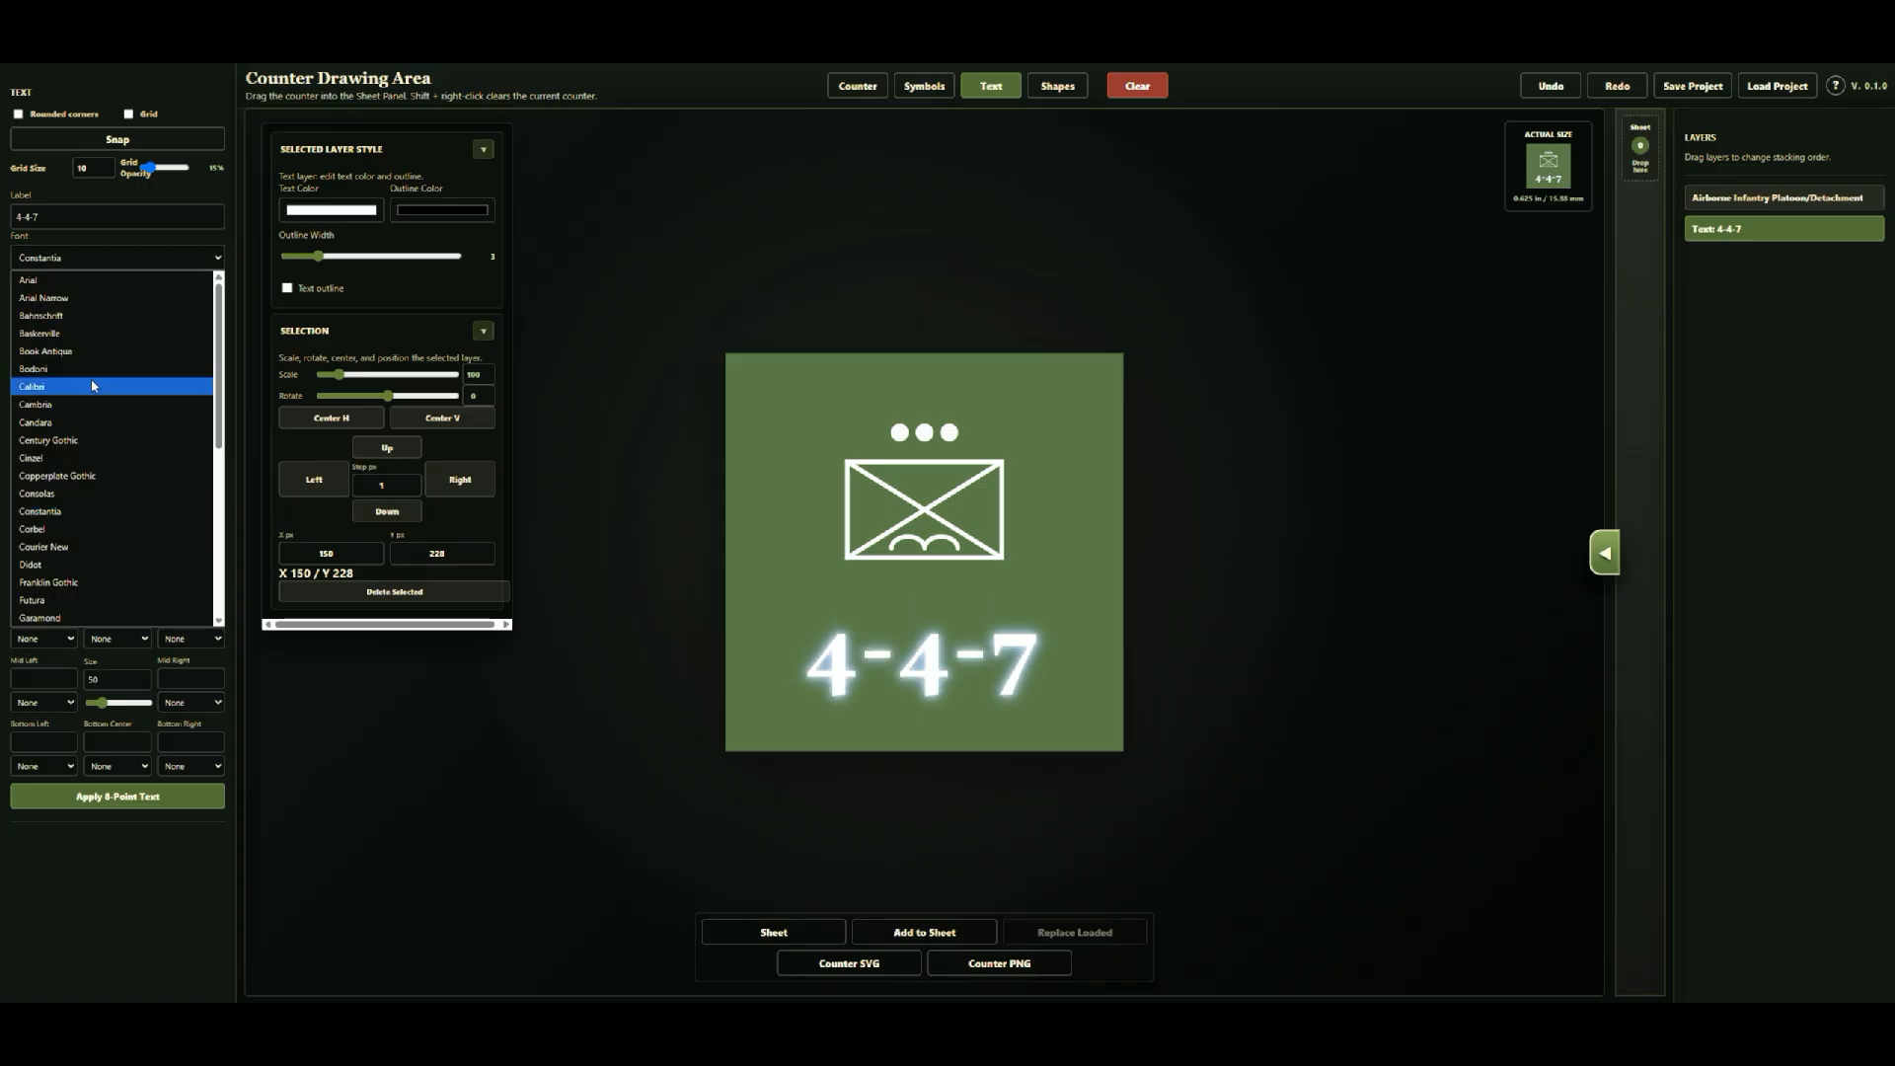
{"action": "left_click", "coordinate": [85, 405]}
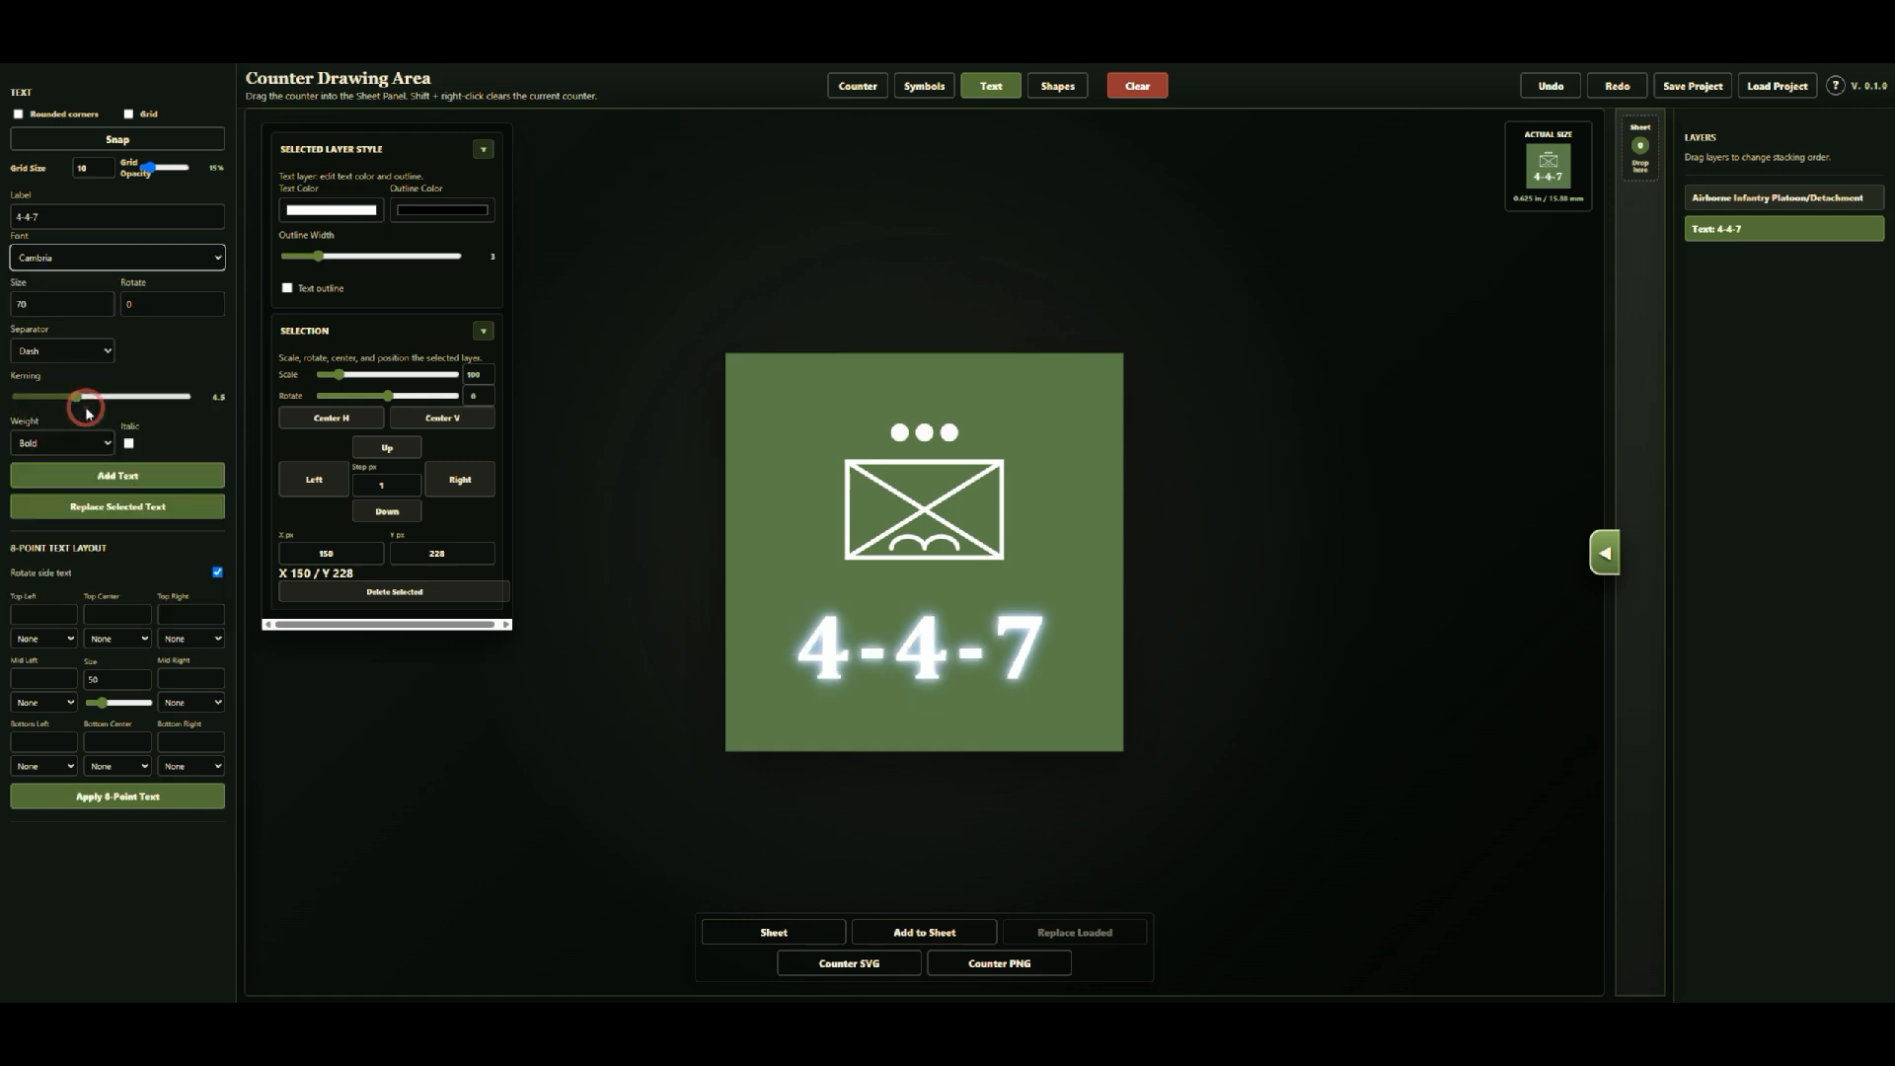
{"action": "left_click", "coordinate": [11, 515]}
{"action": "left_click", "coordinate": [155, 261]}
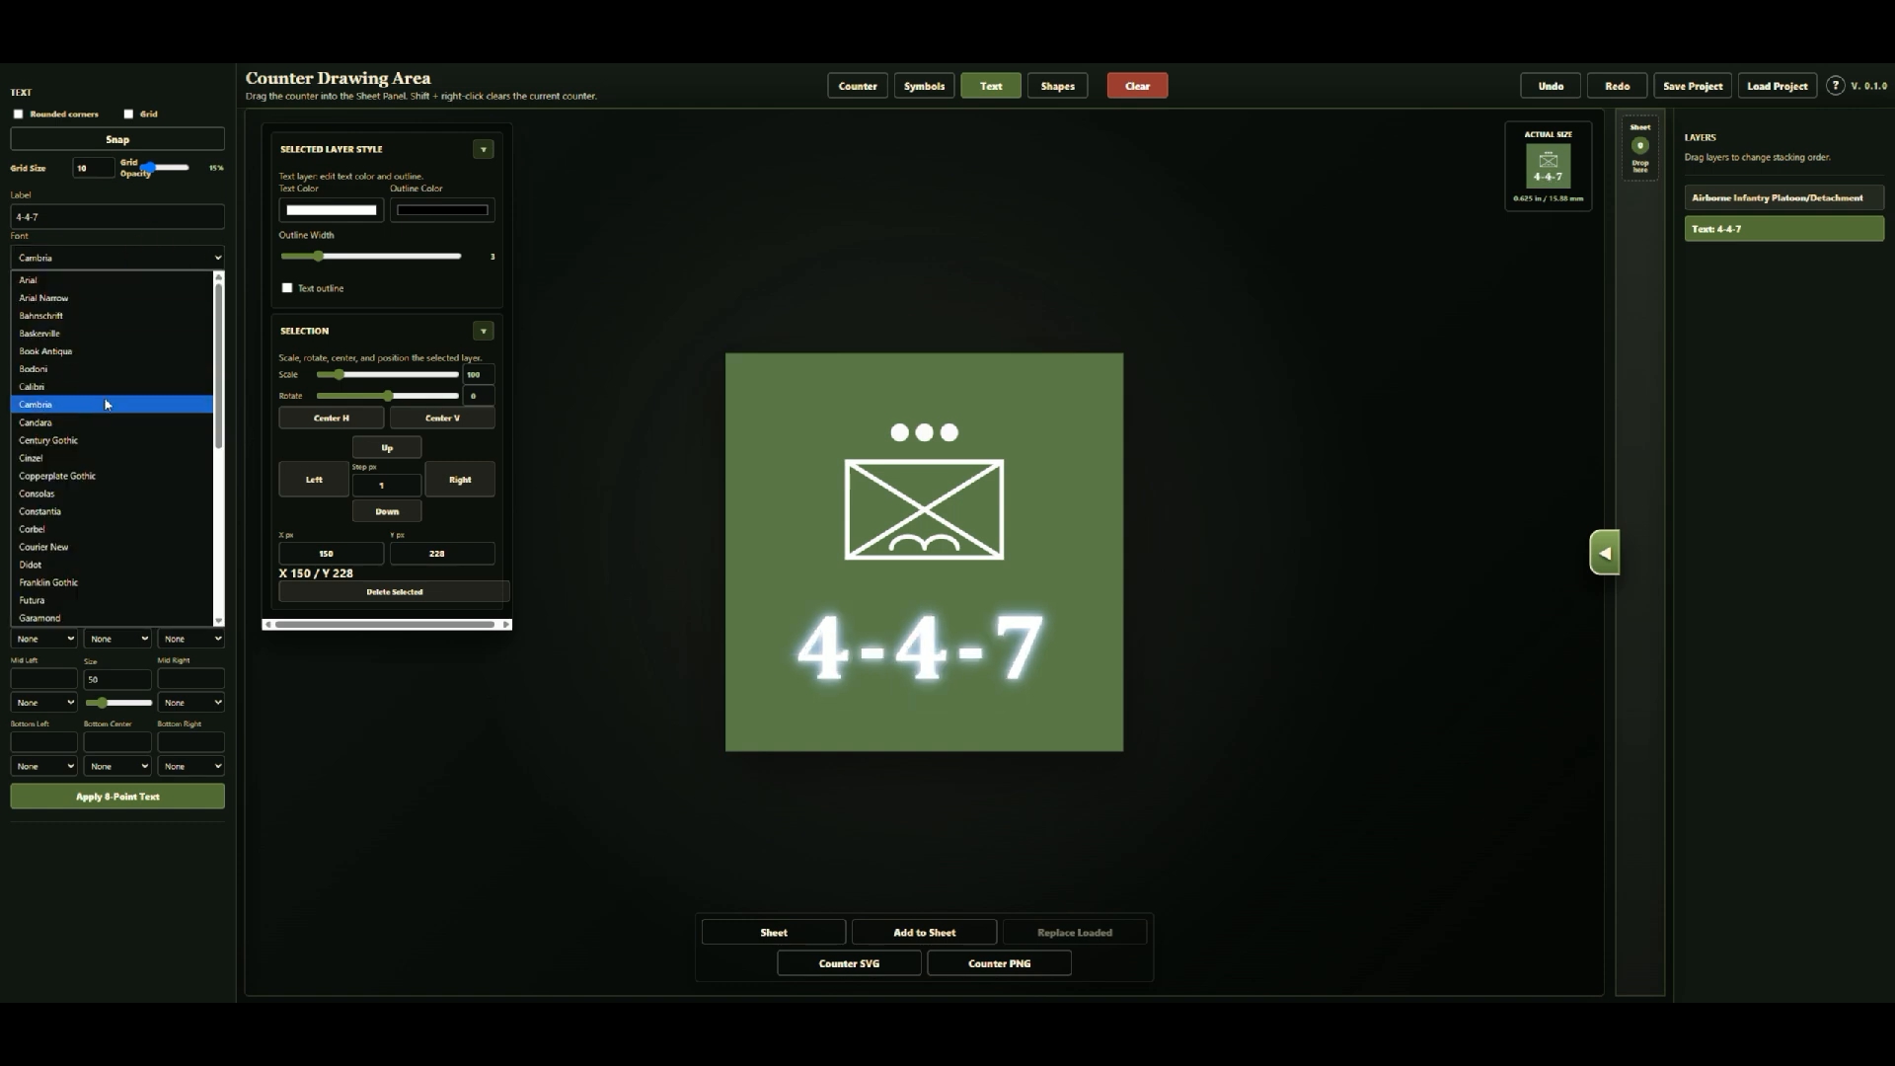
{"action": "scroll", "coordinate": [107, 560], "scroll_direction": "down", "scroll_amount": 5}
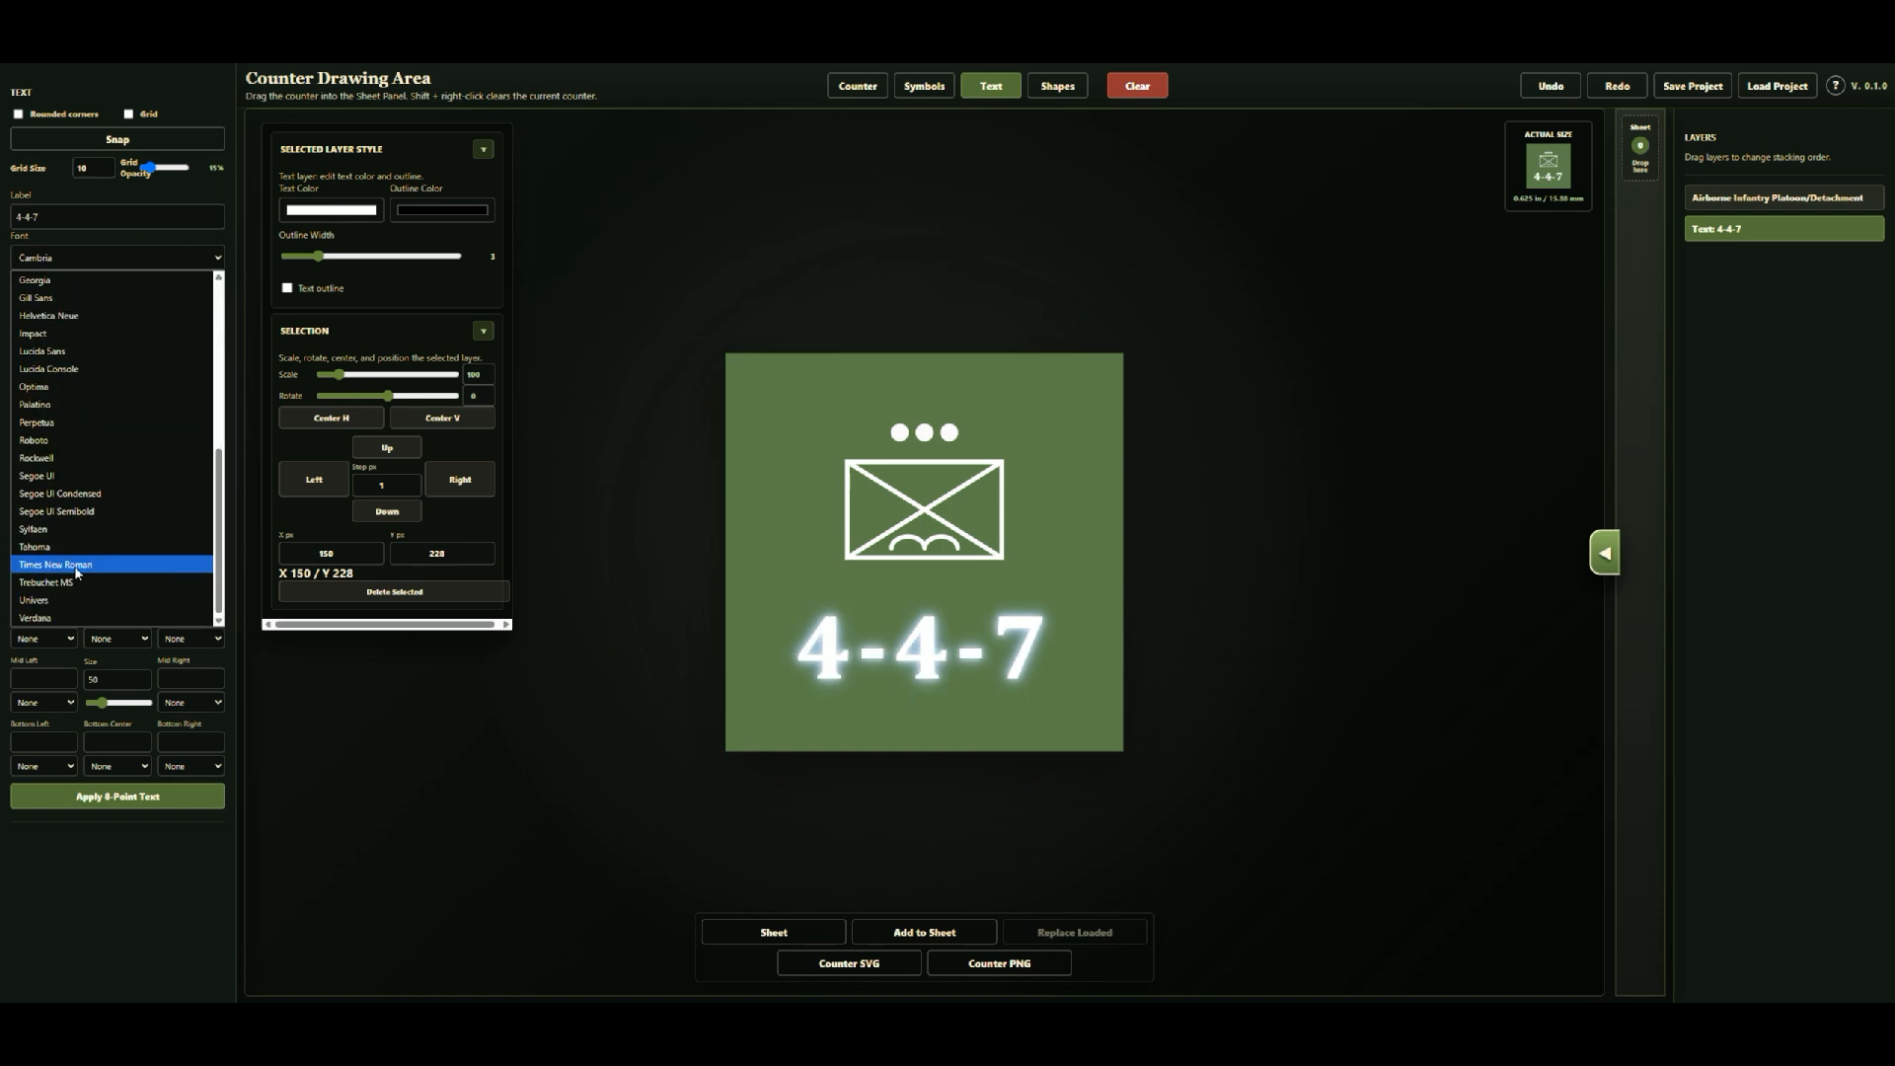
{"action": "left_click", "coordinate": [71, 564]}
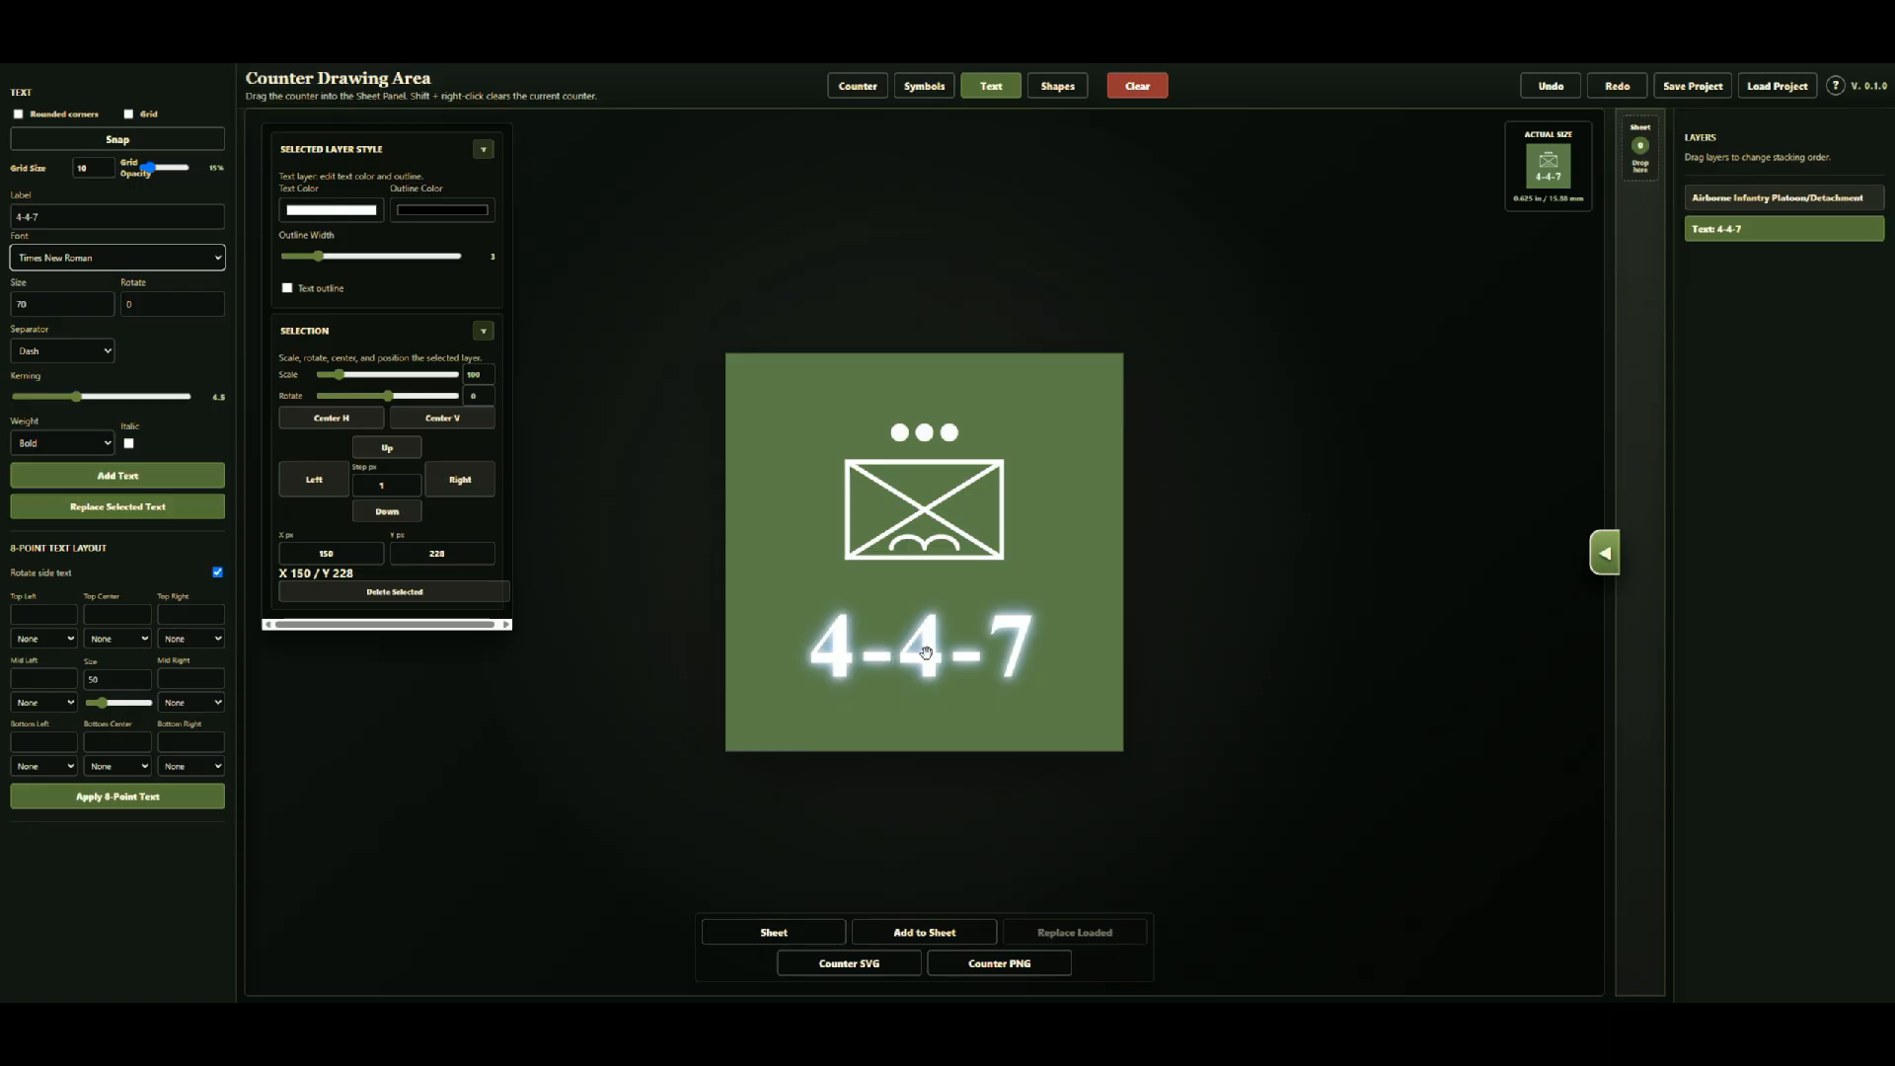
Step: Try the 4-4-7 text larger, reduce it to slightly below its original scale, and deselect it
{"action": "scroll", "coordinate": [926, 653], "scroll_direction": "up", "scroll_amount": 5}
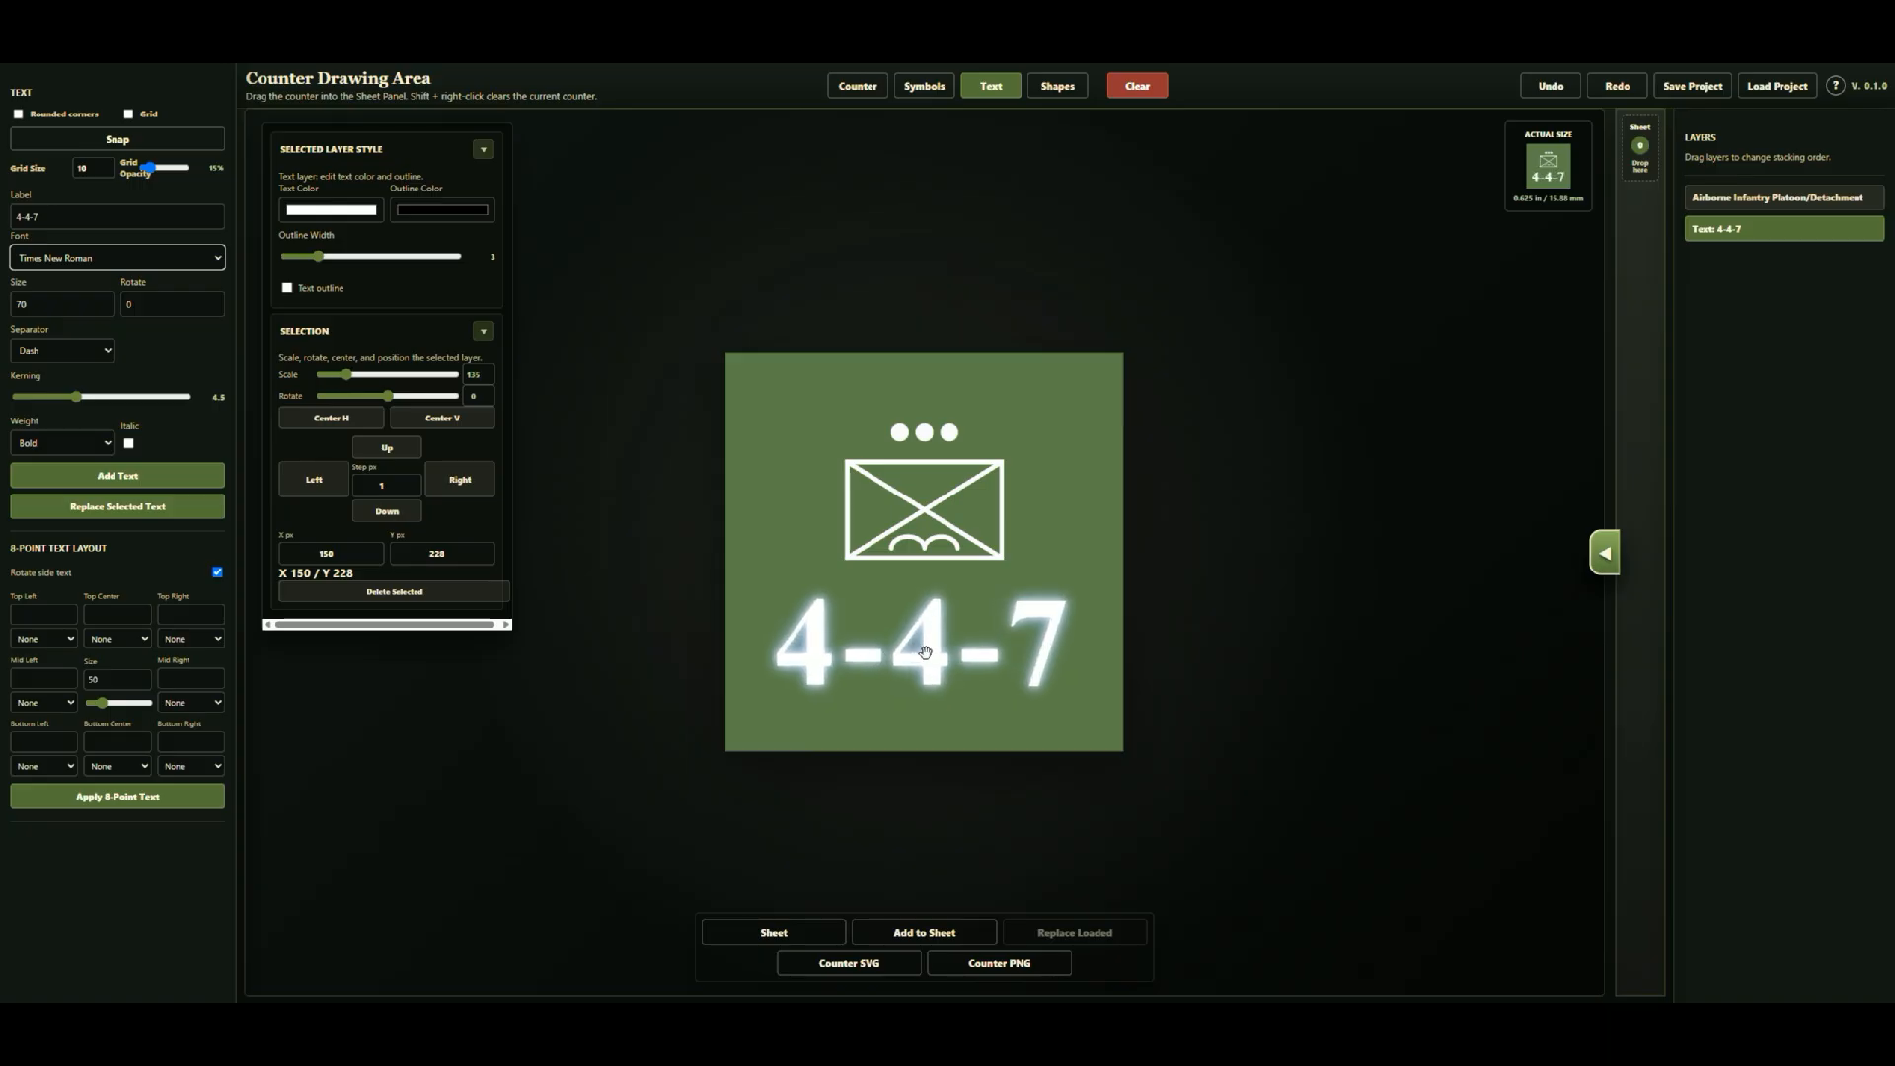
{"action": "scroll", "coordinate": [926, 652], "scroll_direction": "down", "scroll_amount": 6}
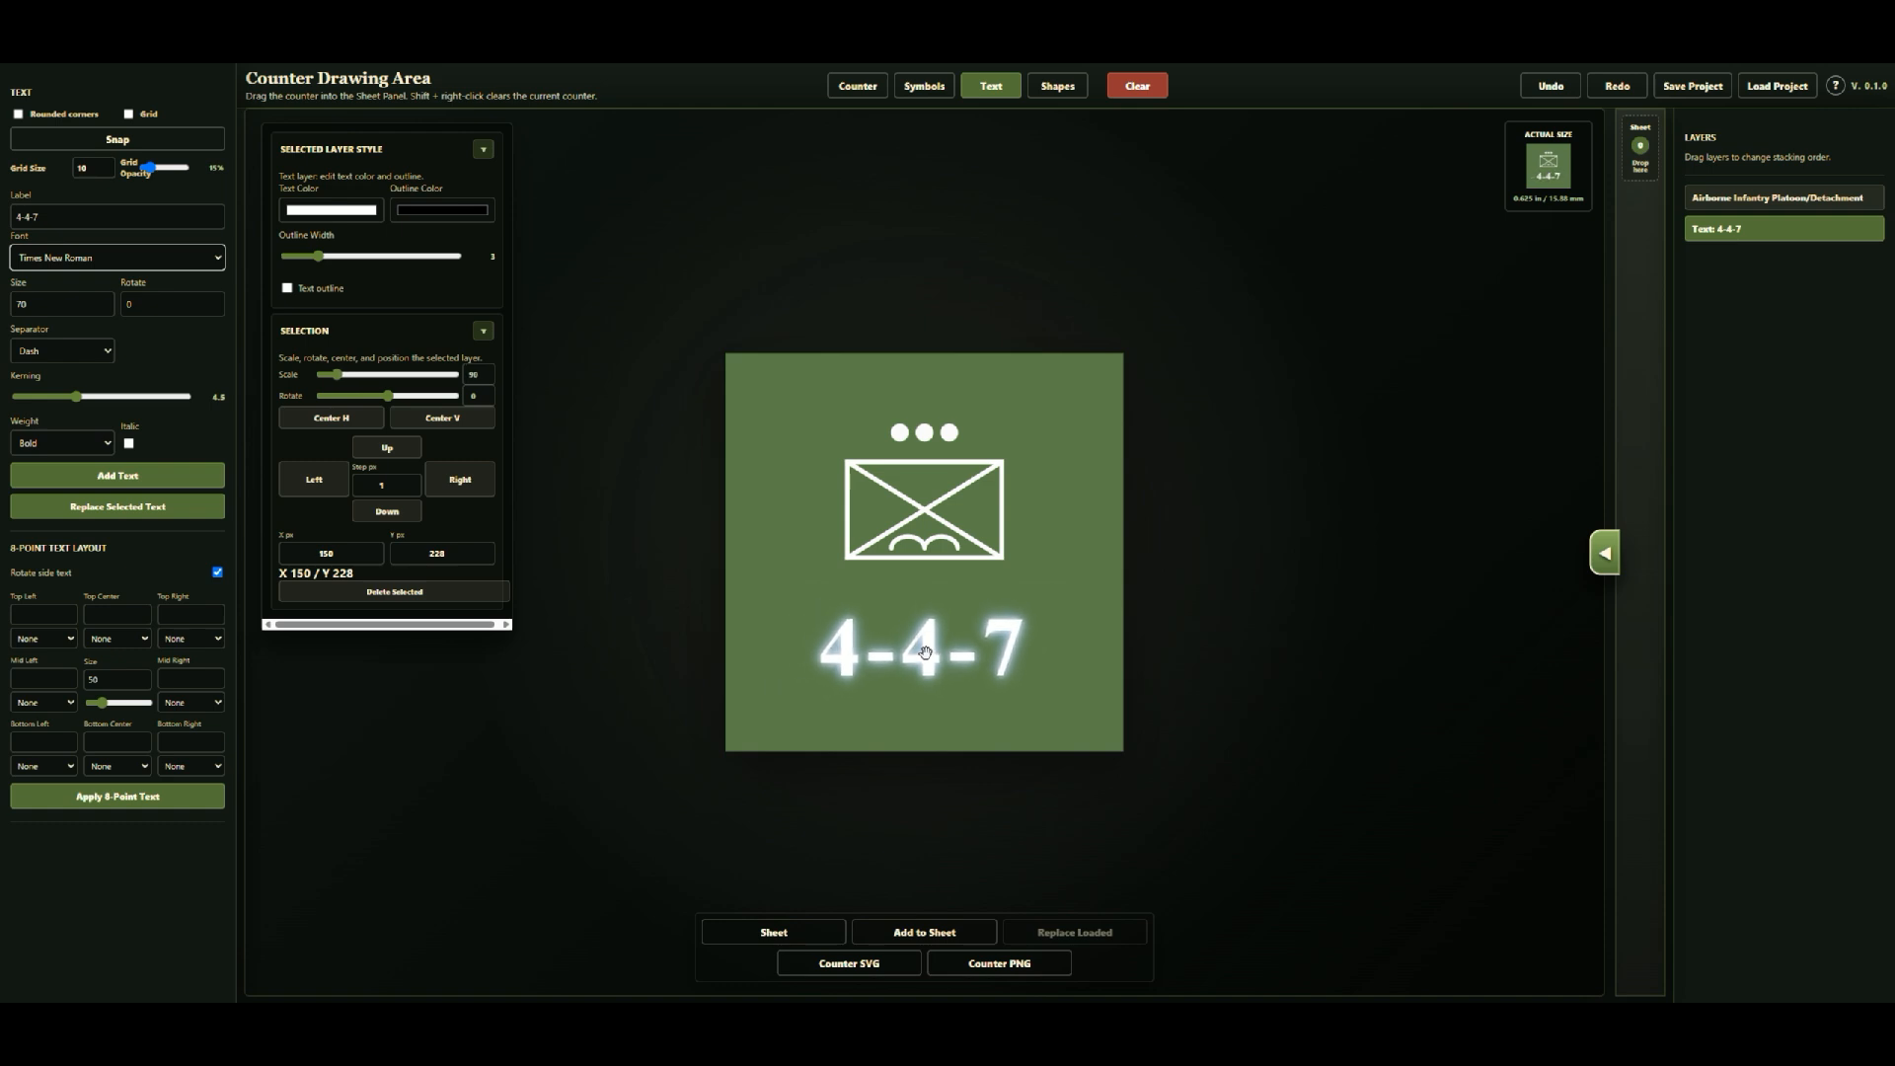
{"action": "left_click", "coordinate": [593, 558]}
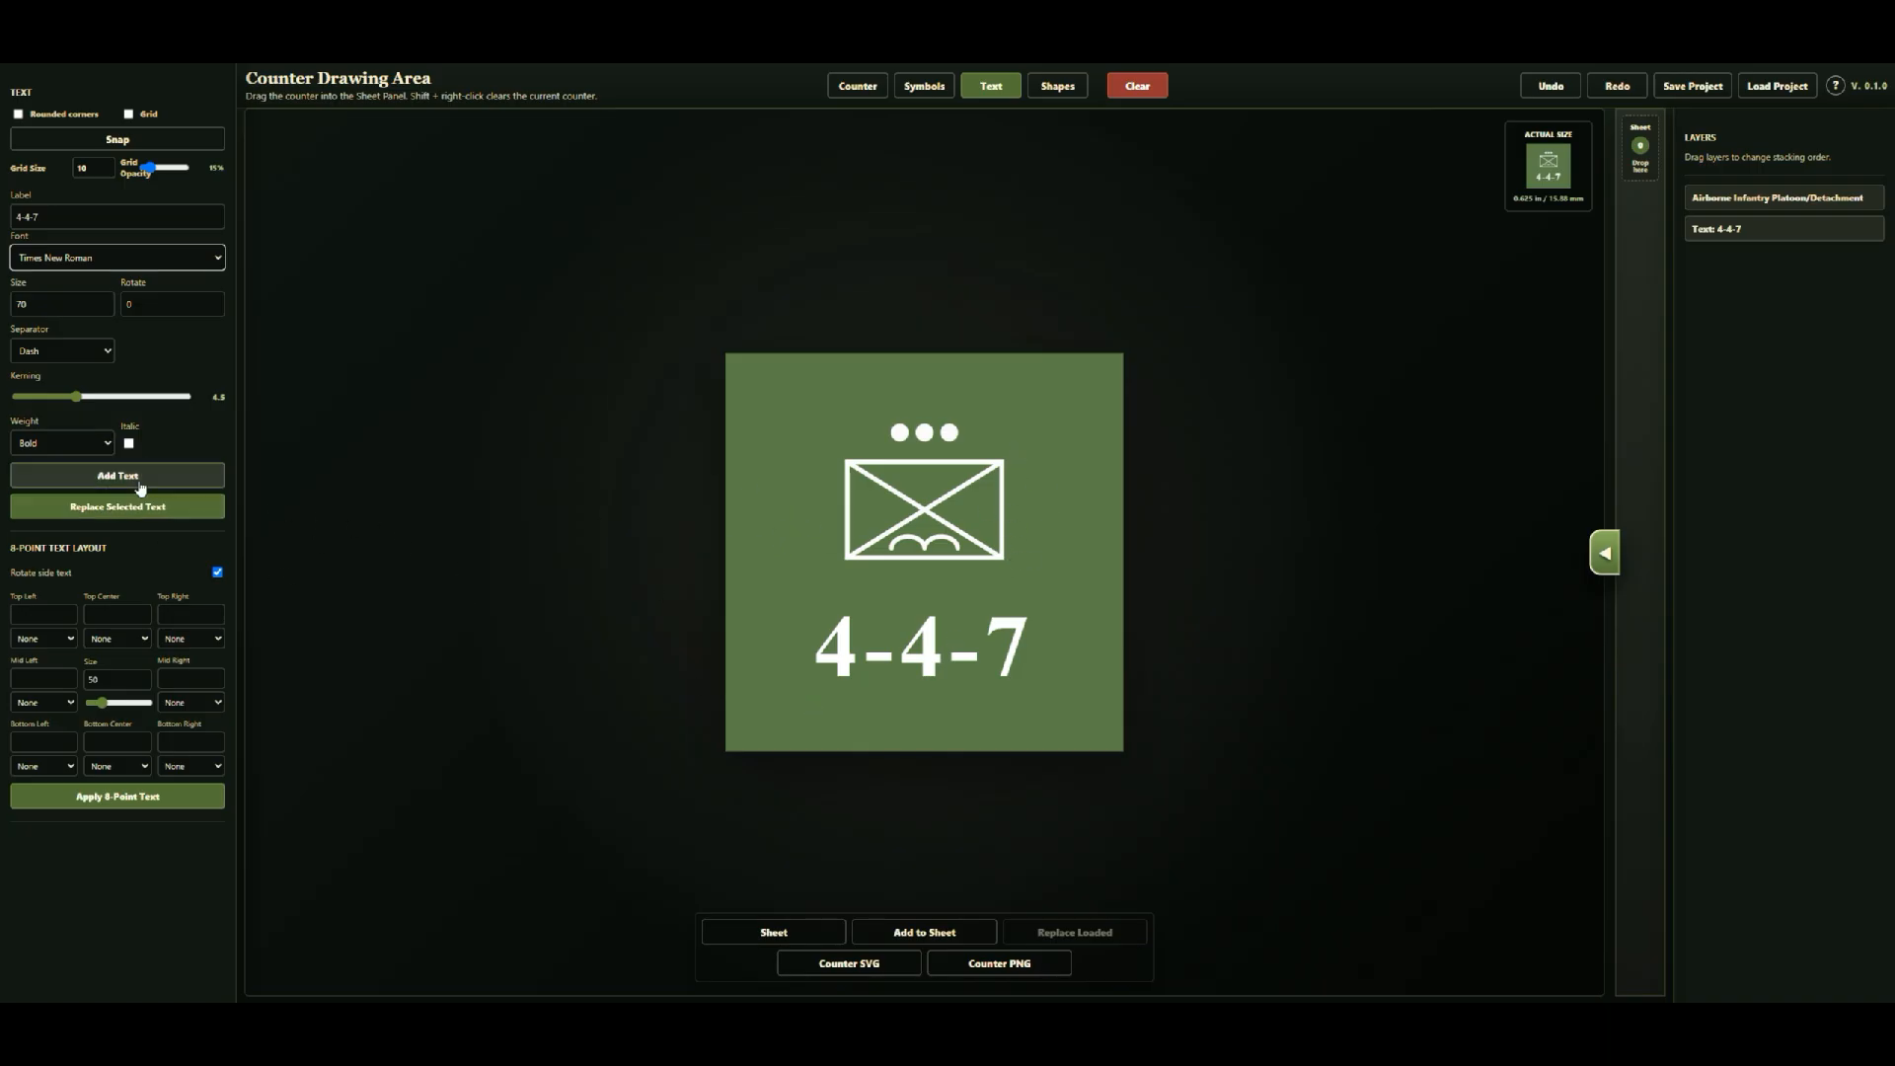
Step: Enter 1/5/2 as the label and add it to the counter as a new text layer
{"action": "left_click_drag", "start_coordinate": [64, 219], "coordinate": [2, 221]}
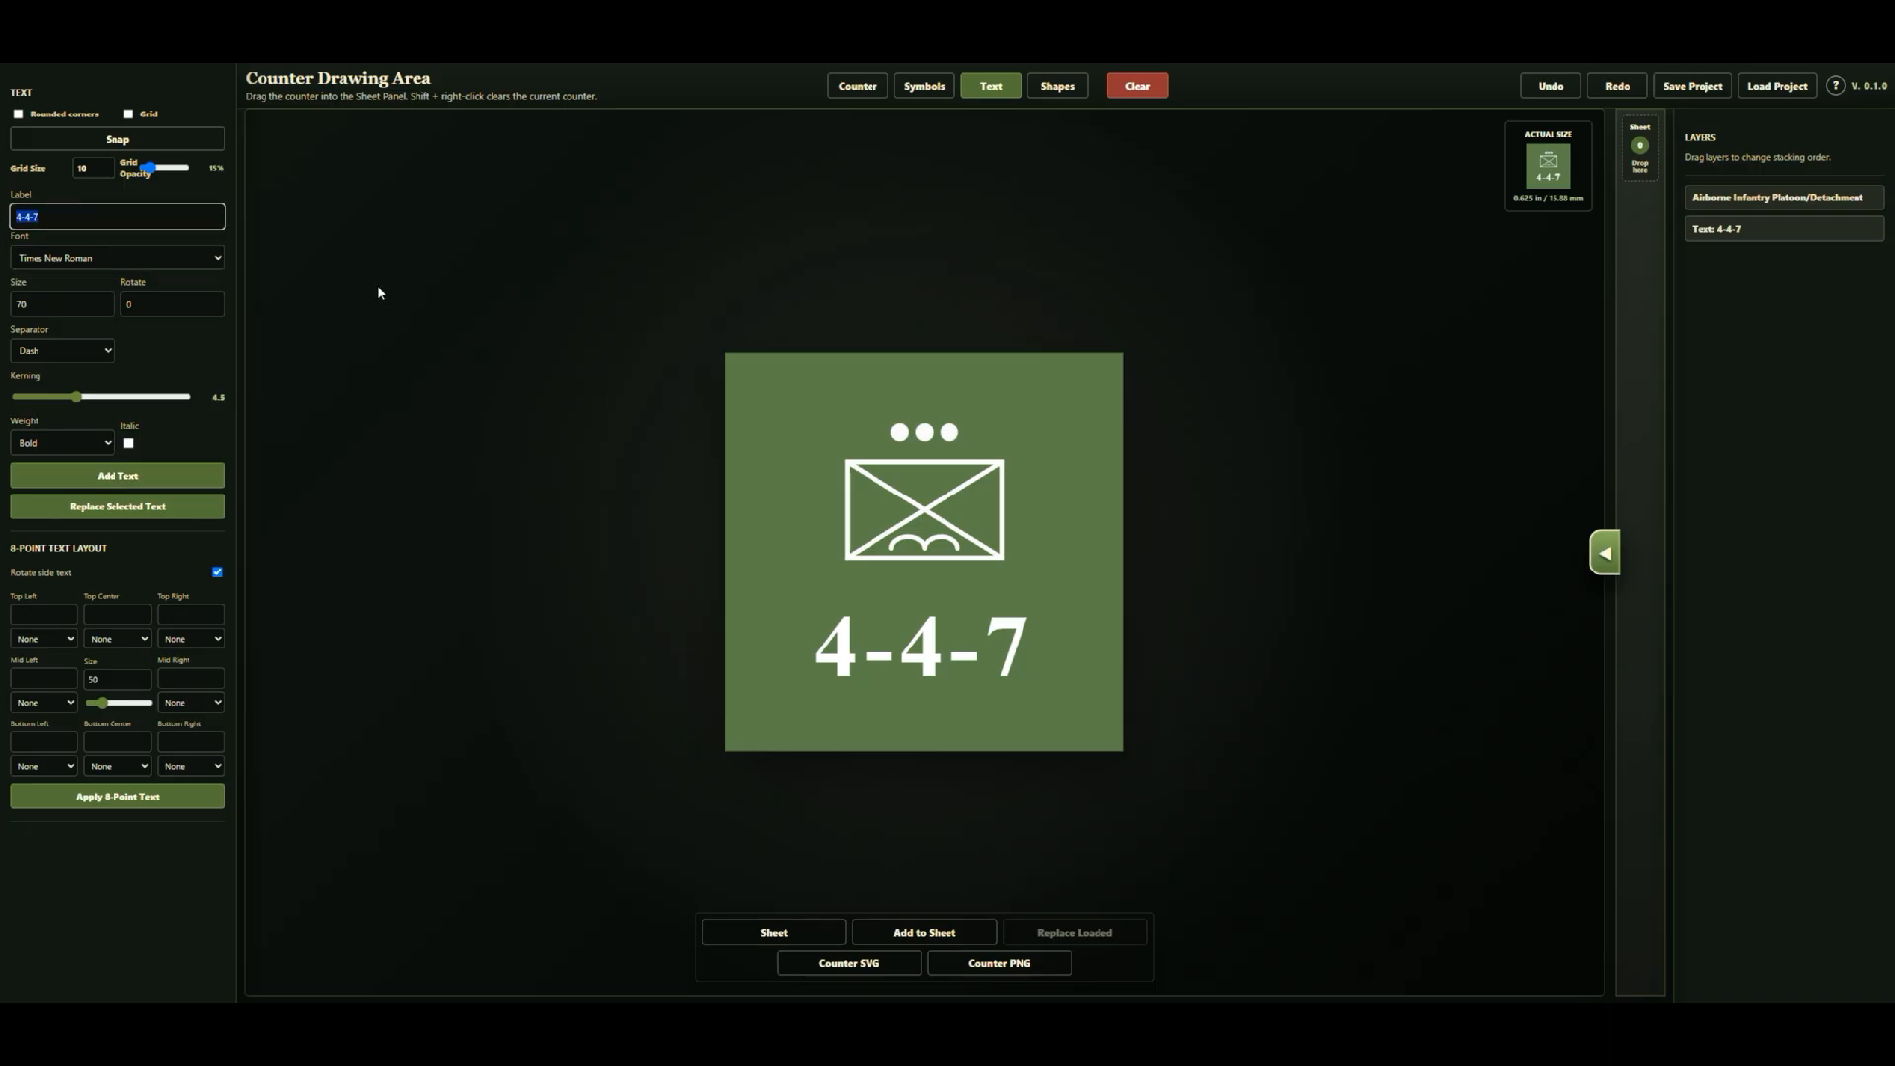
{"action": "type", "text": "1/5/2"}
{"action": "left_click", "coordinate": [115, 474]}
Step: Shrink the 1/5/2 text to a scale of 50 and move it near the unit symbol's lower right corner
{"action": "left_click_drag", "start_coordinate": [918, 615], "coordinate": [941, 408]}
{"action": "scroll", "coordinate": [940, 409], "scroll_direction": "down", "scroll_amount": 10}
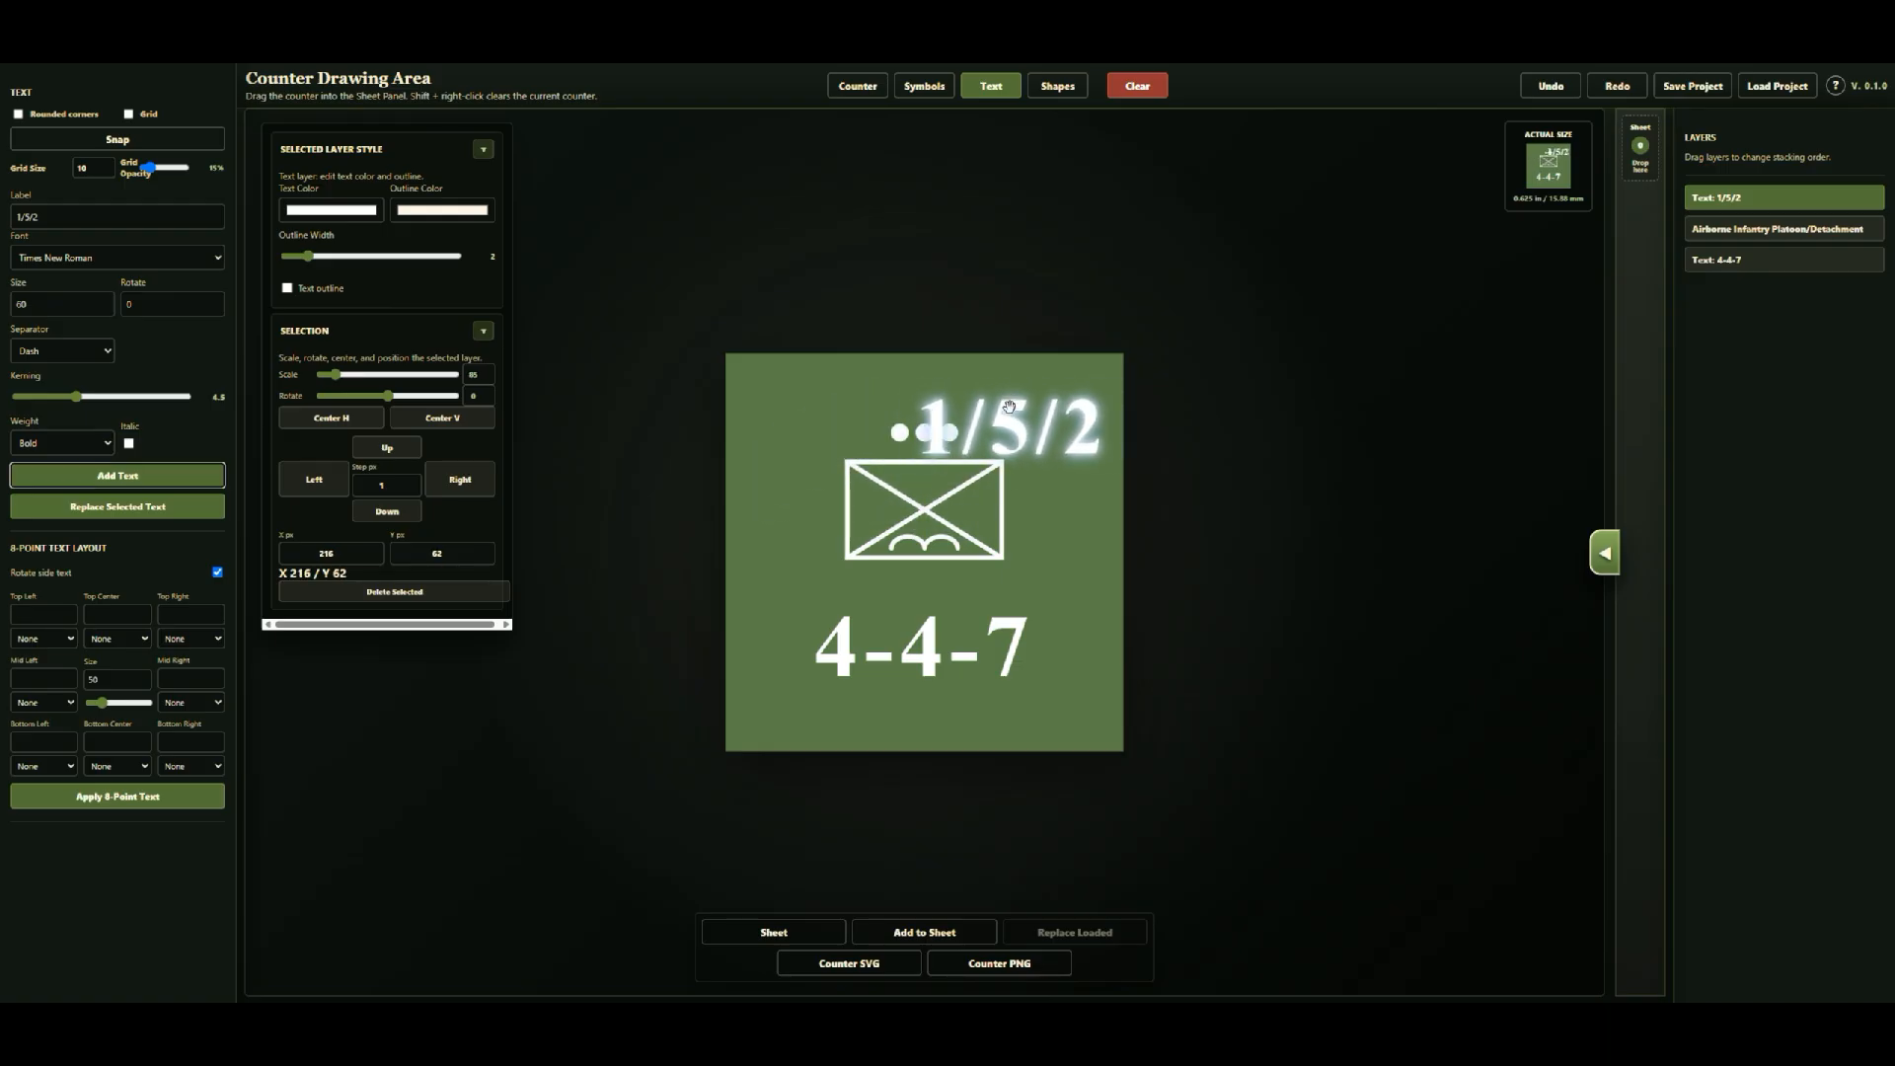
{"action": "scroll", "coordinate": [1013, 442], "scroll_direction": "up", "scroll_amount": 3}
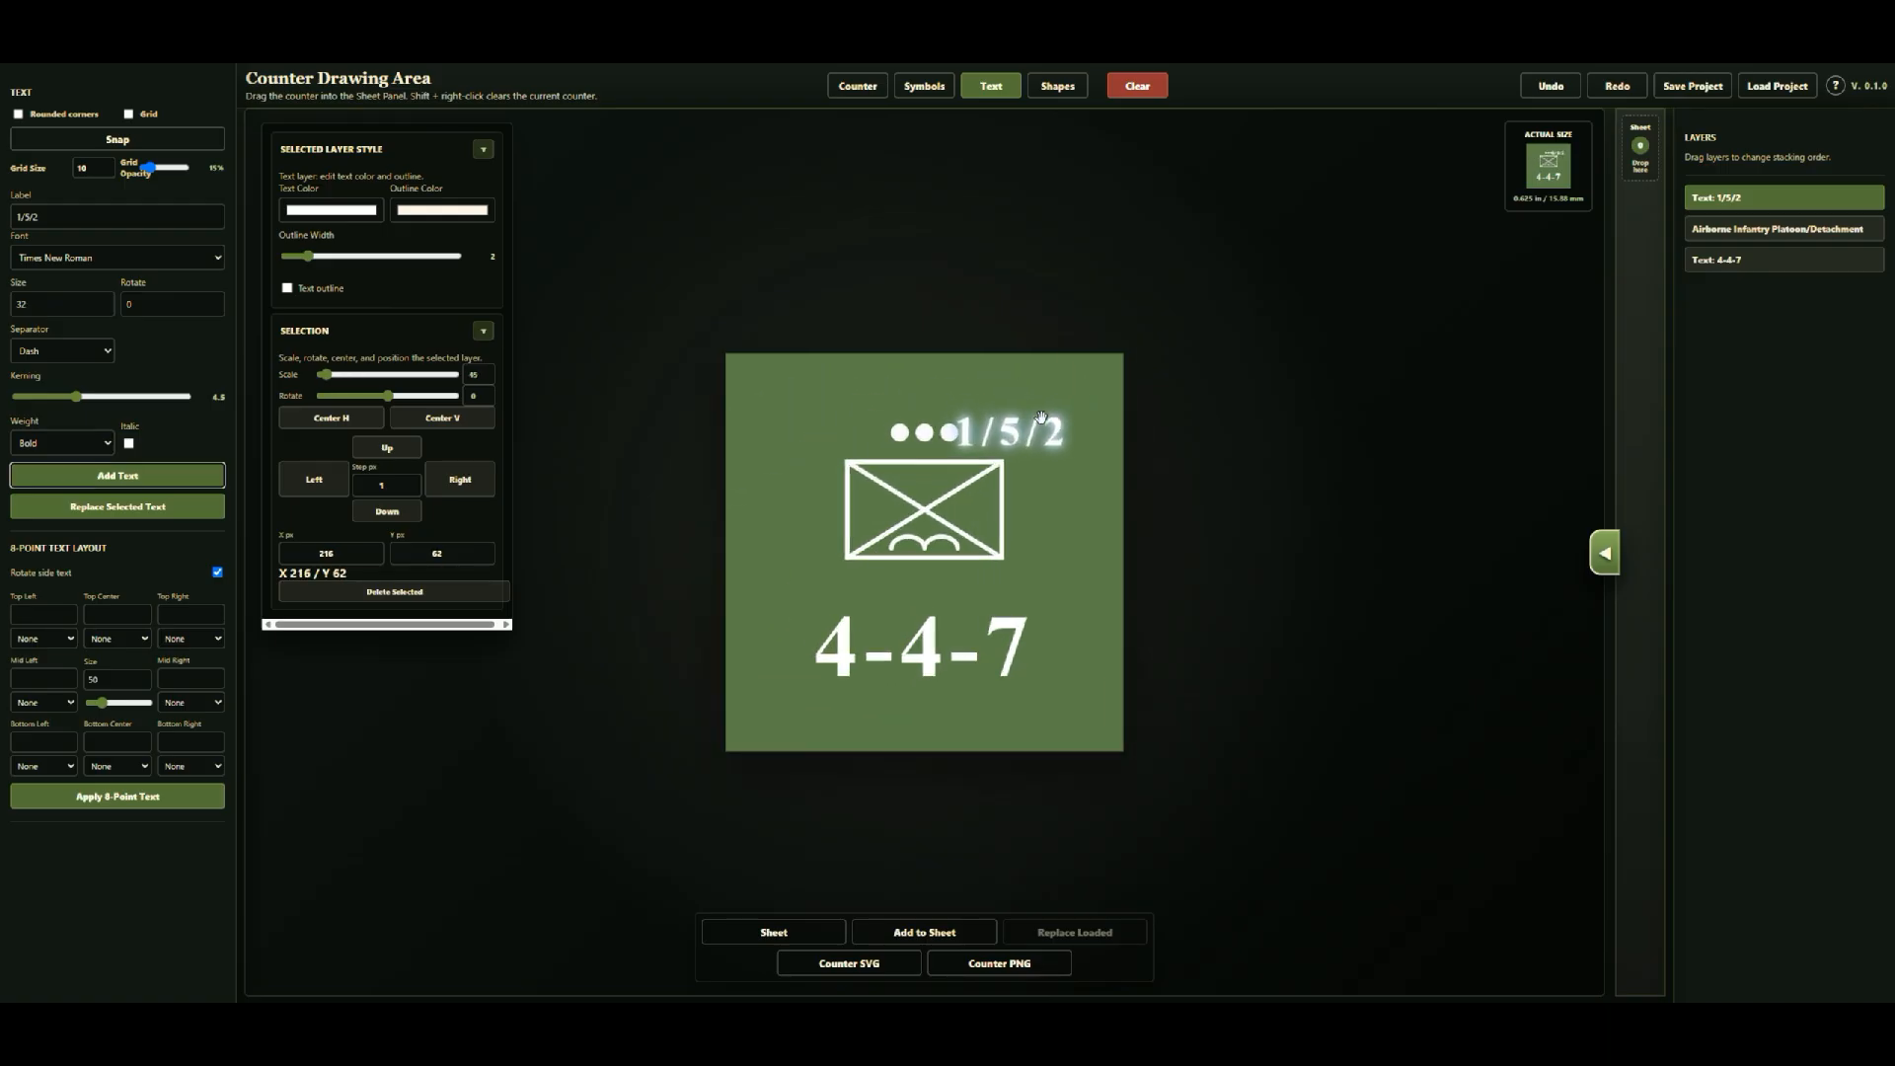
{"action": "left_click_drag", "start_coordinate": [1030, 438], "coordinate": [1060, 553]}
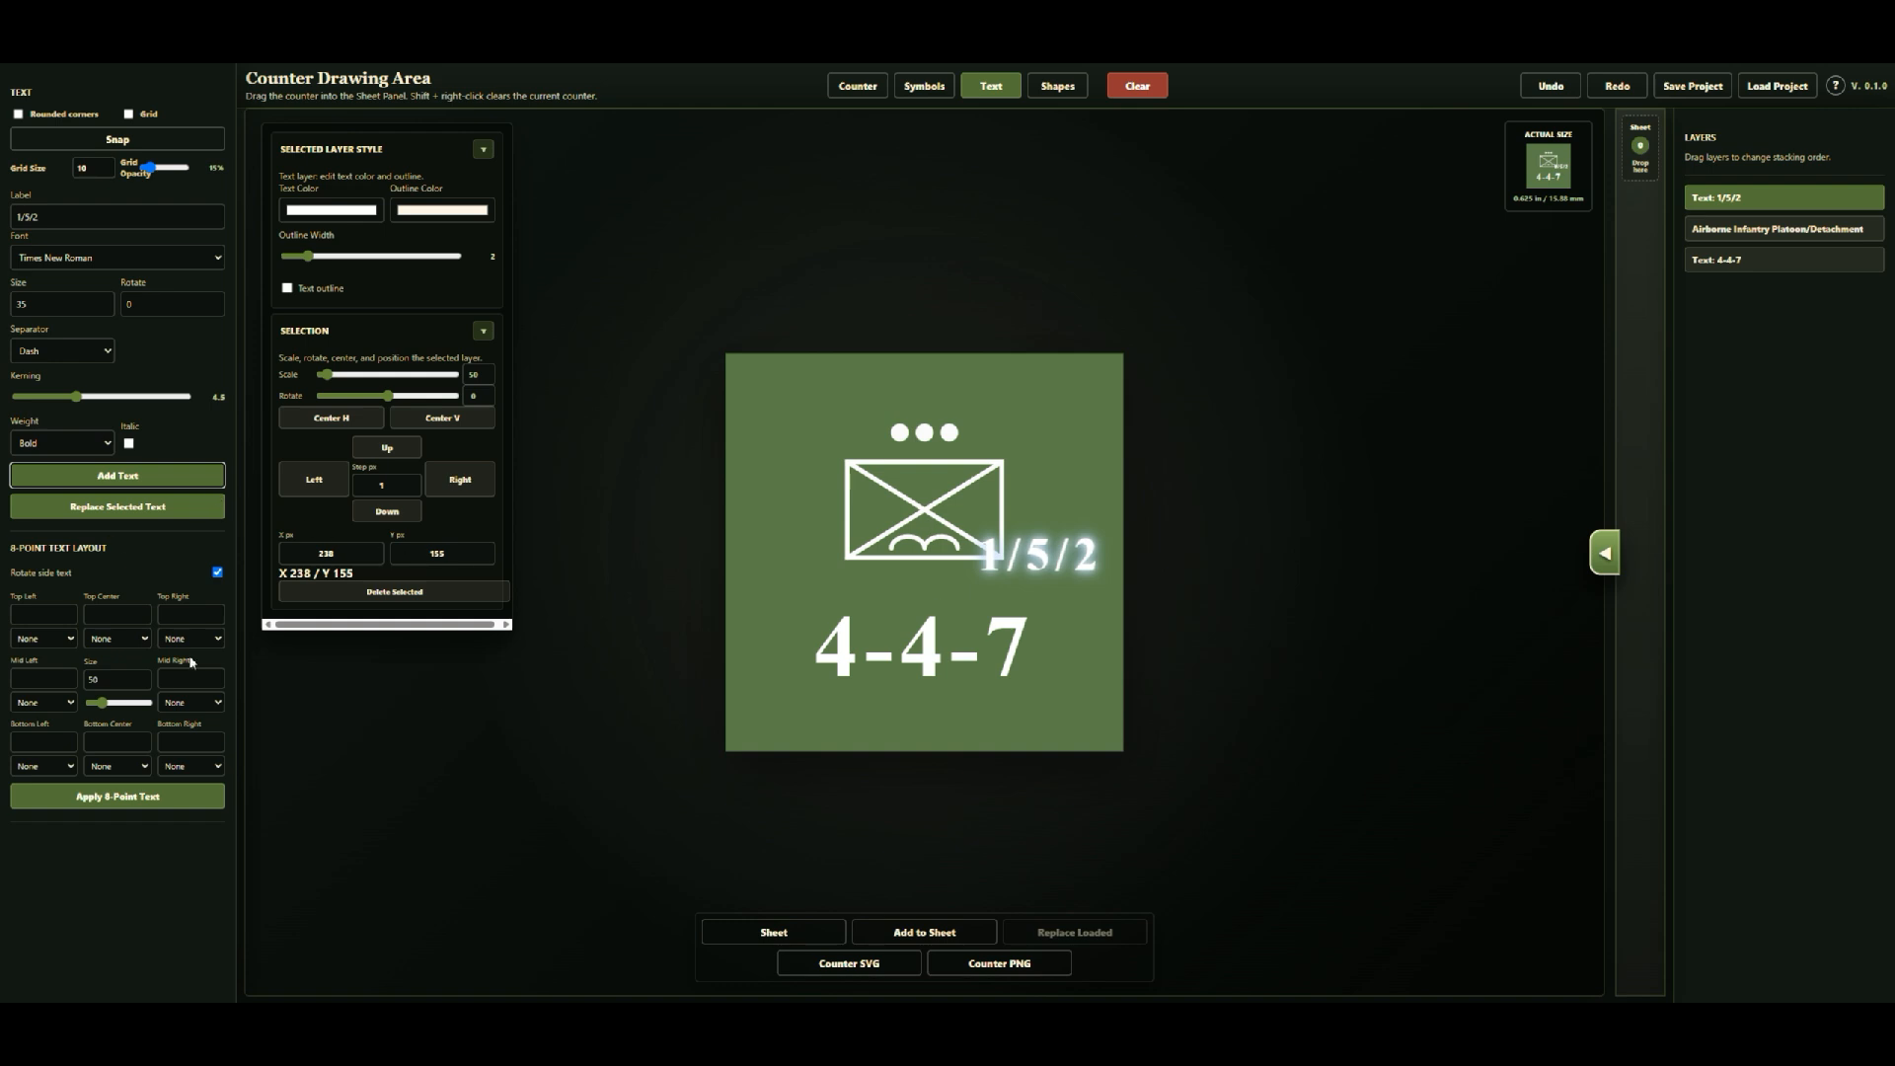
Step: Rotate the 1/5/2 text to -90, shrink it slightly and place it along the unit symbol's right side at about X 239, Y 115
{"action": "left_click", "coordinate": [148, 304]}
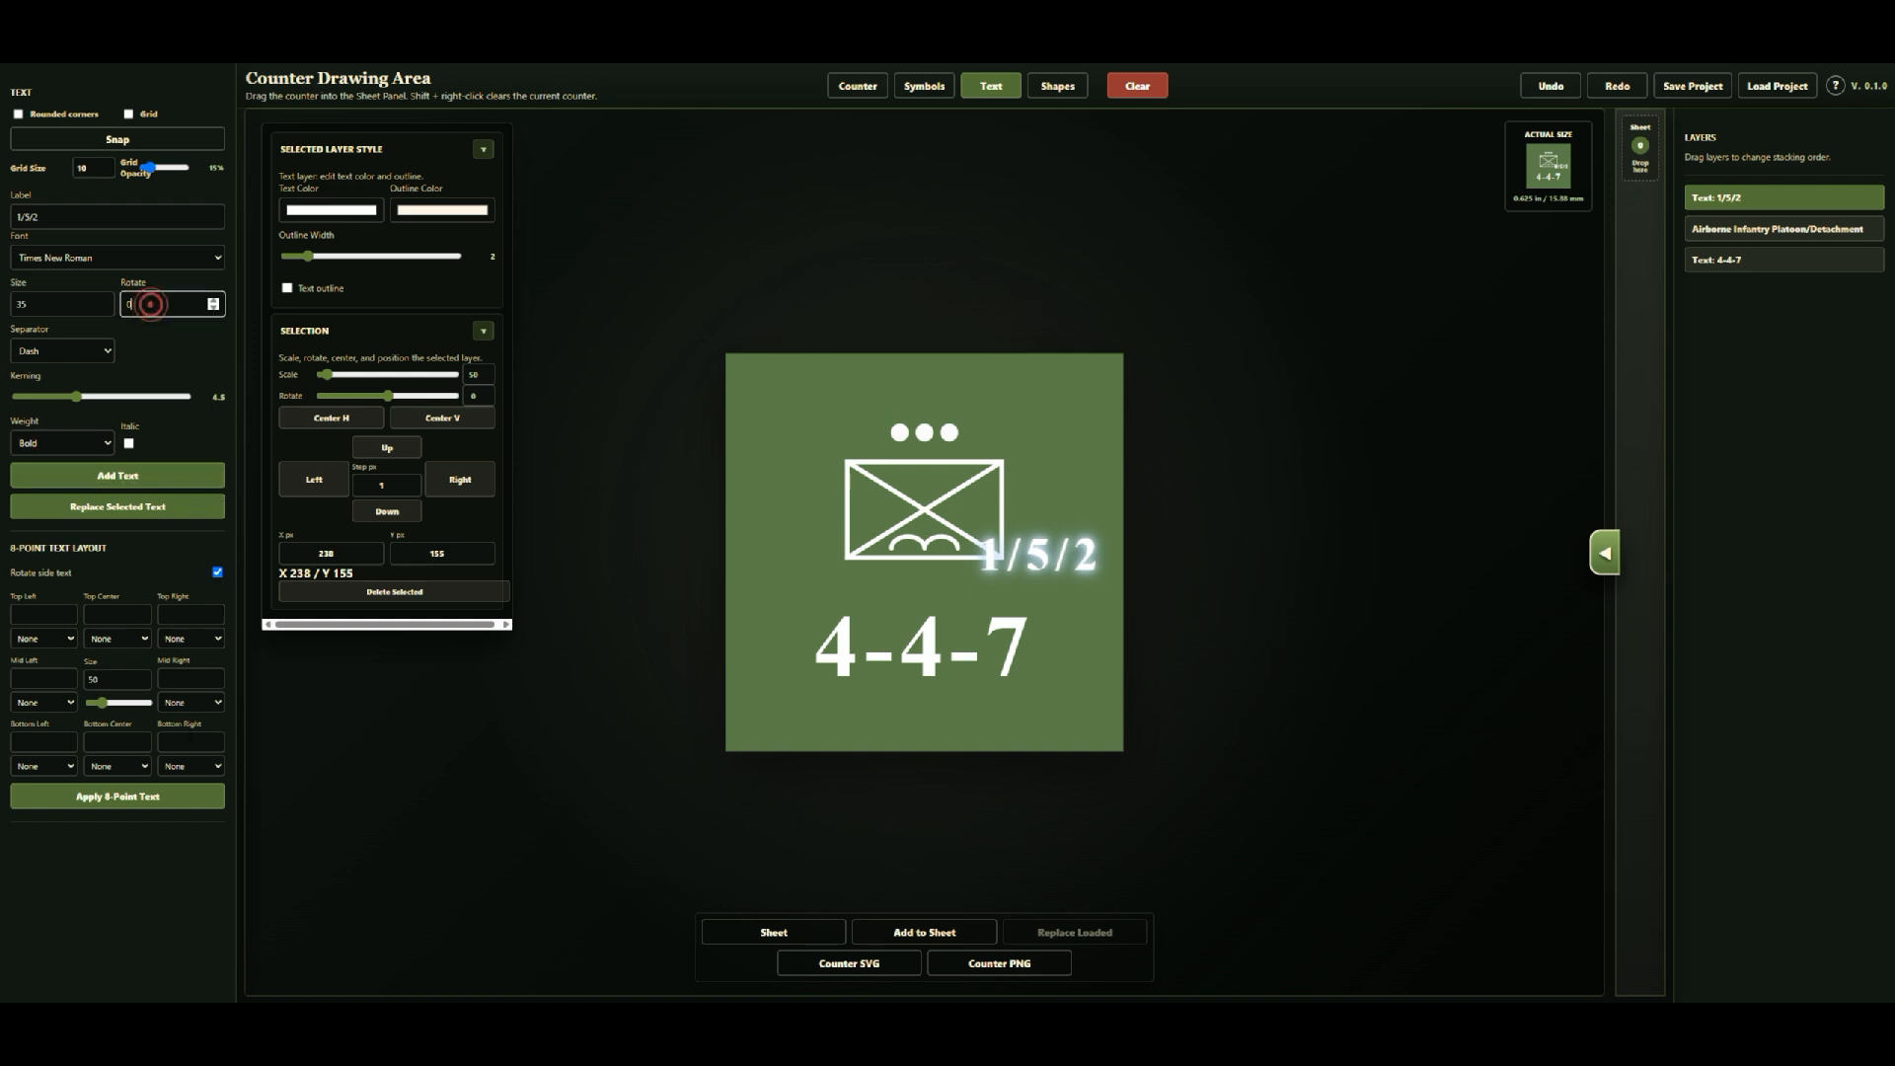
{"action": "type", "text": "-90"}
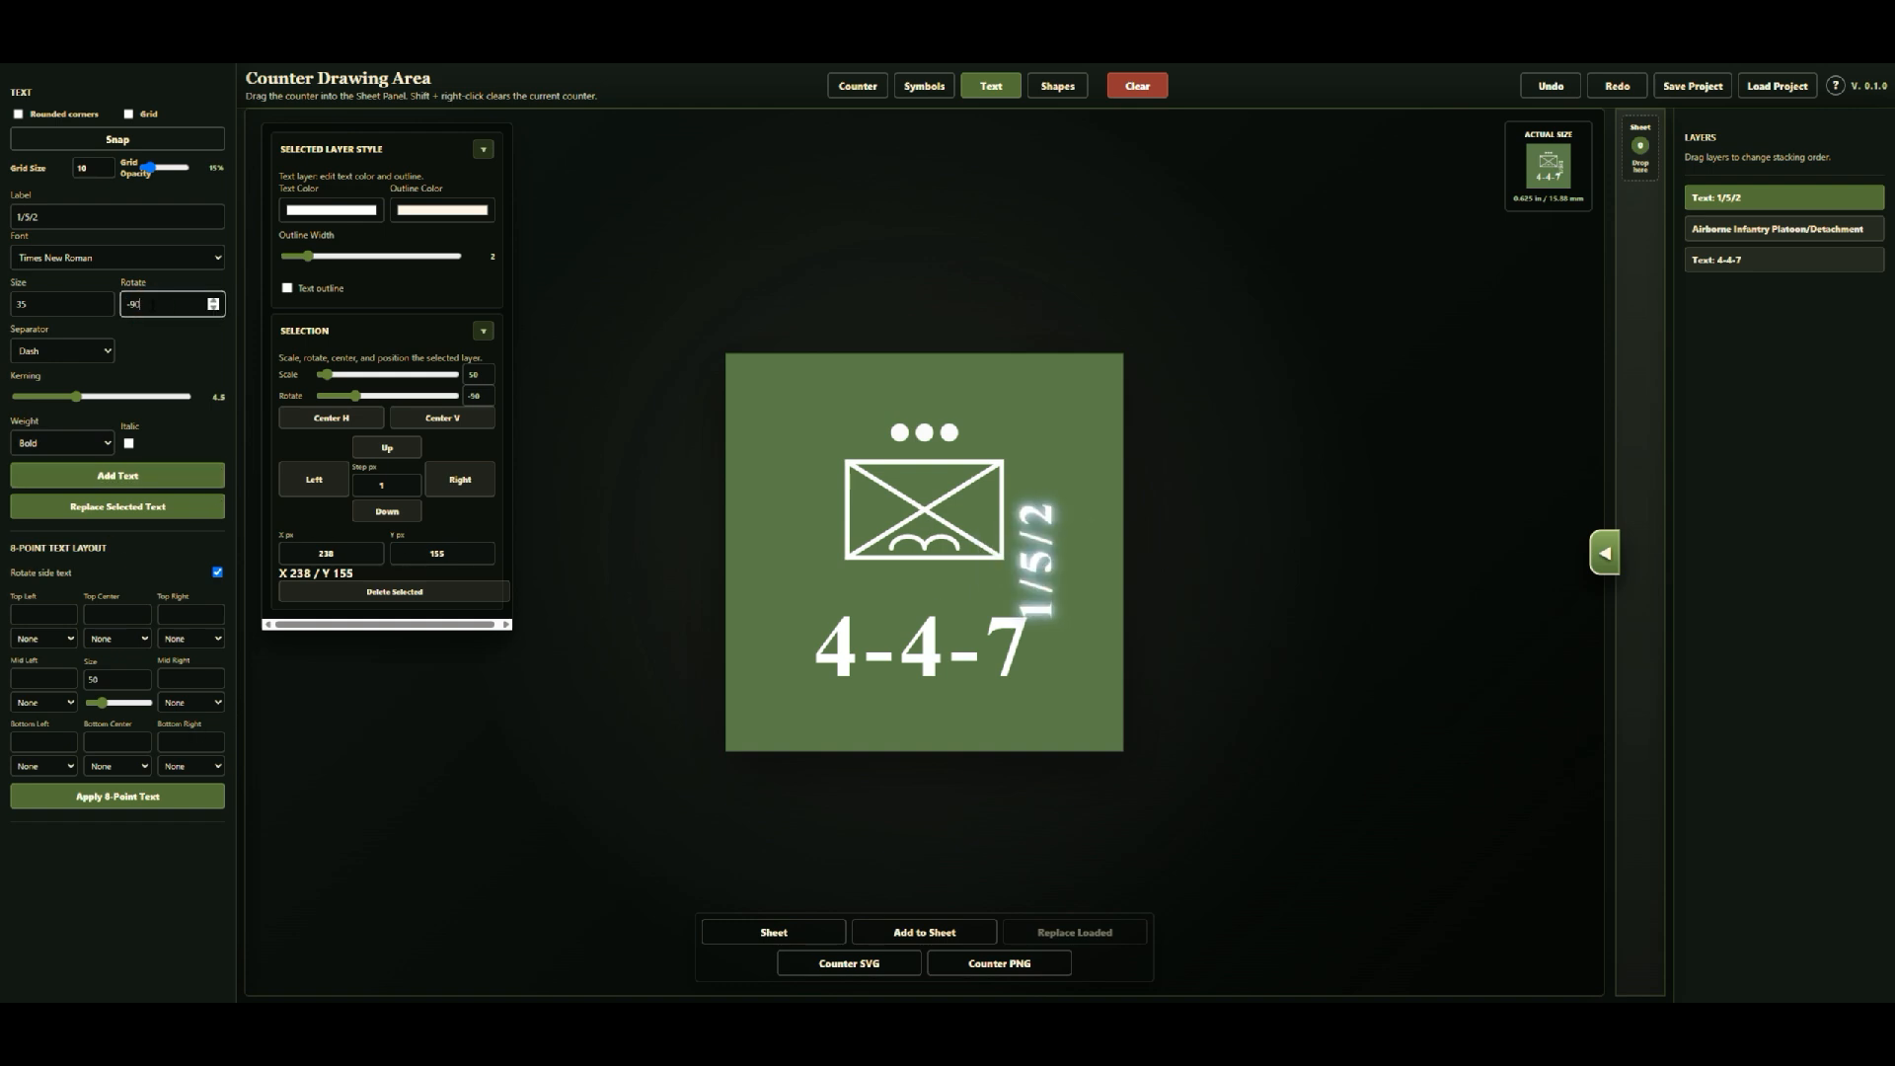
{"action": "left_click_drag", "start_coordinate": [1038, 536], "coordinate": [1039, 492]}
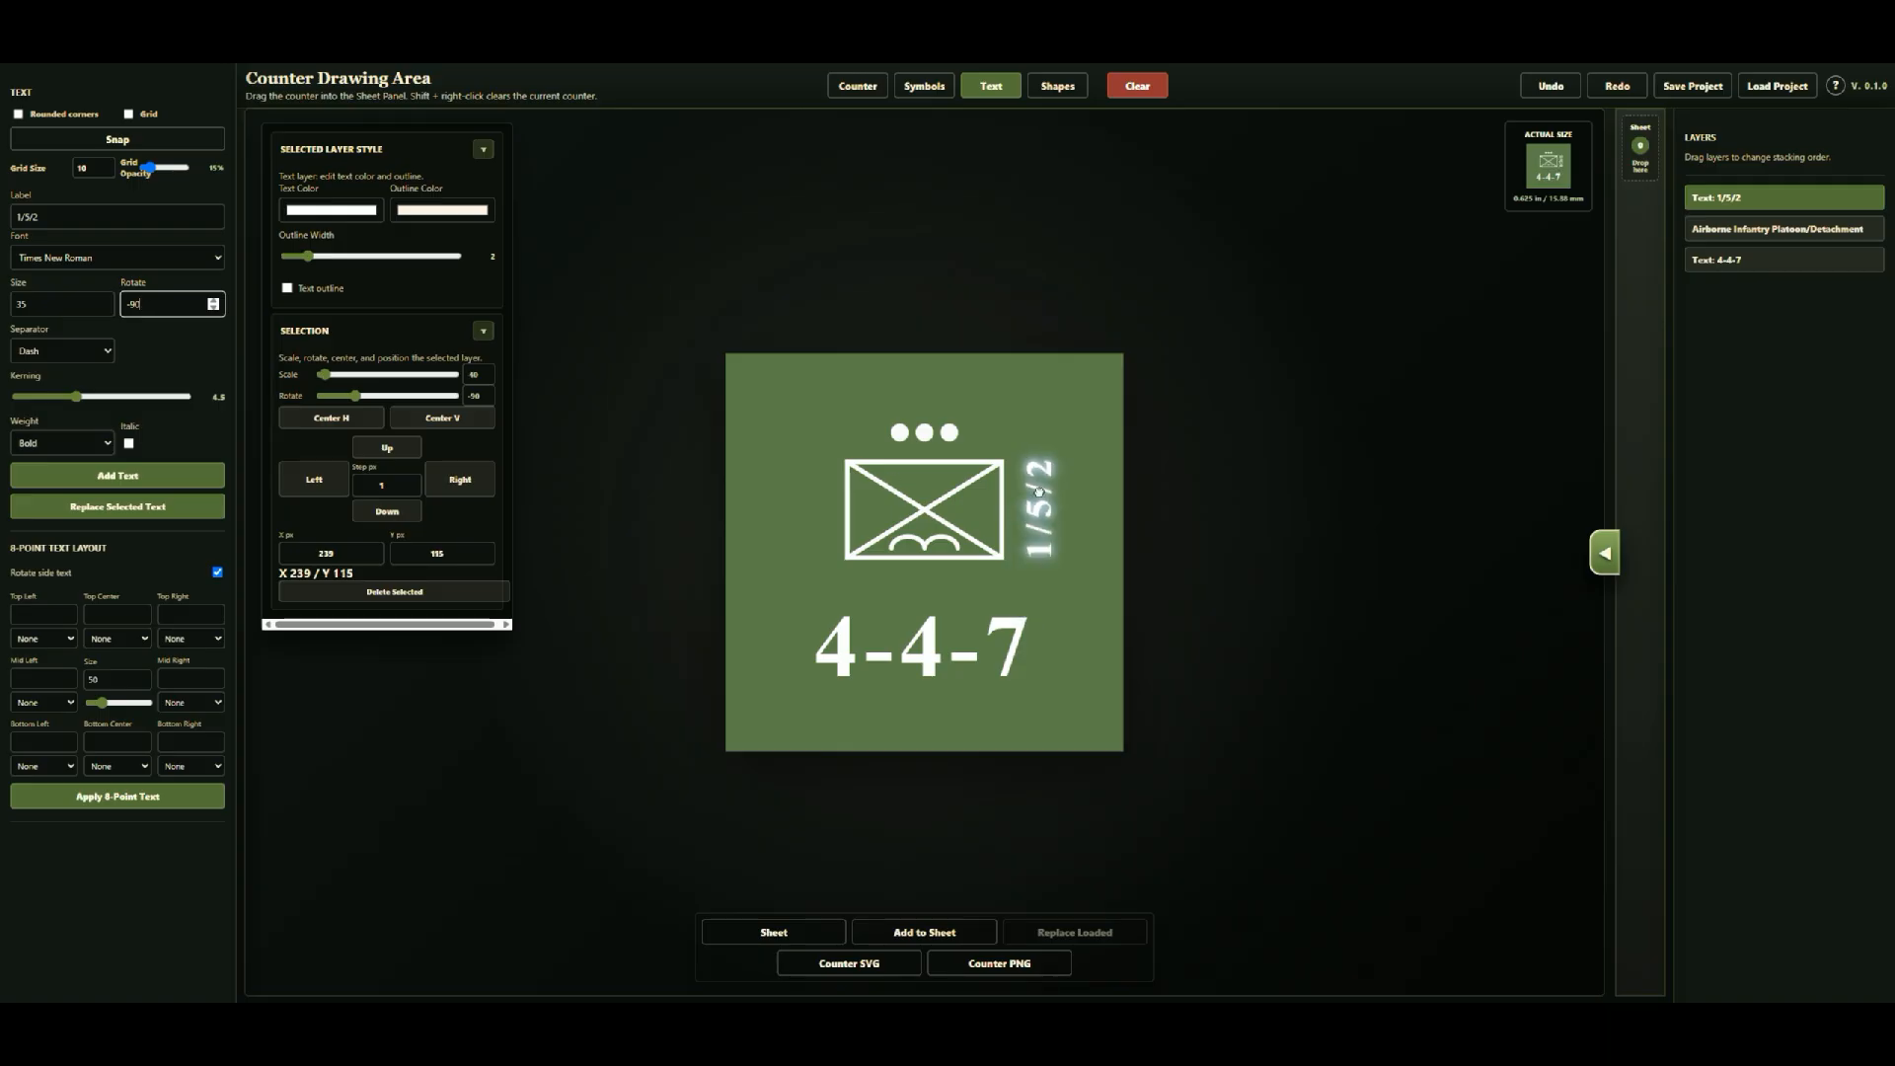
{"action": "left_click", "coordinate": [743, 695]}
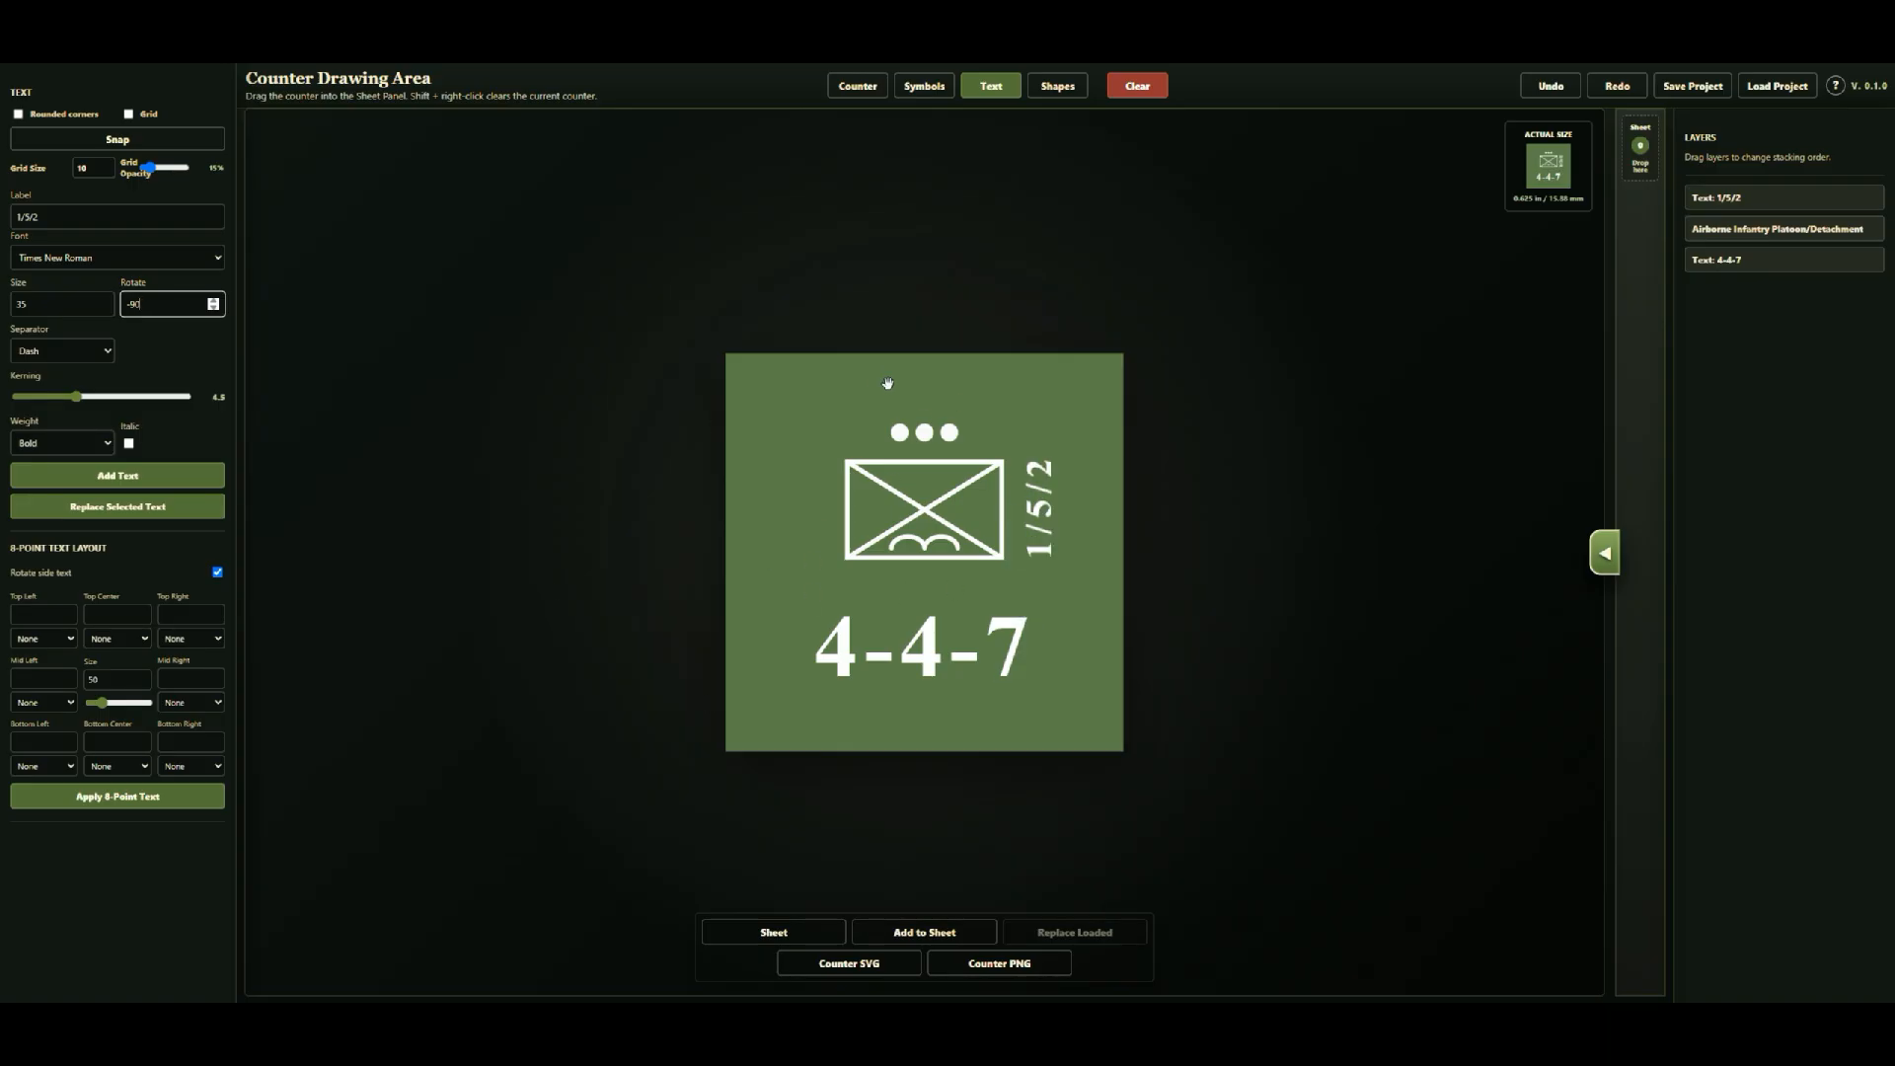
Step: Add a US Star Circle shape and move it to the left side of the unit symbol
{"action": "left_click", "coordinate": [1071, 94]}
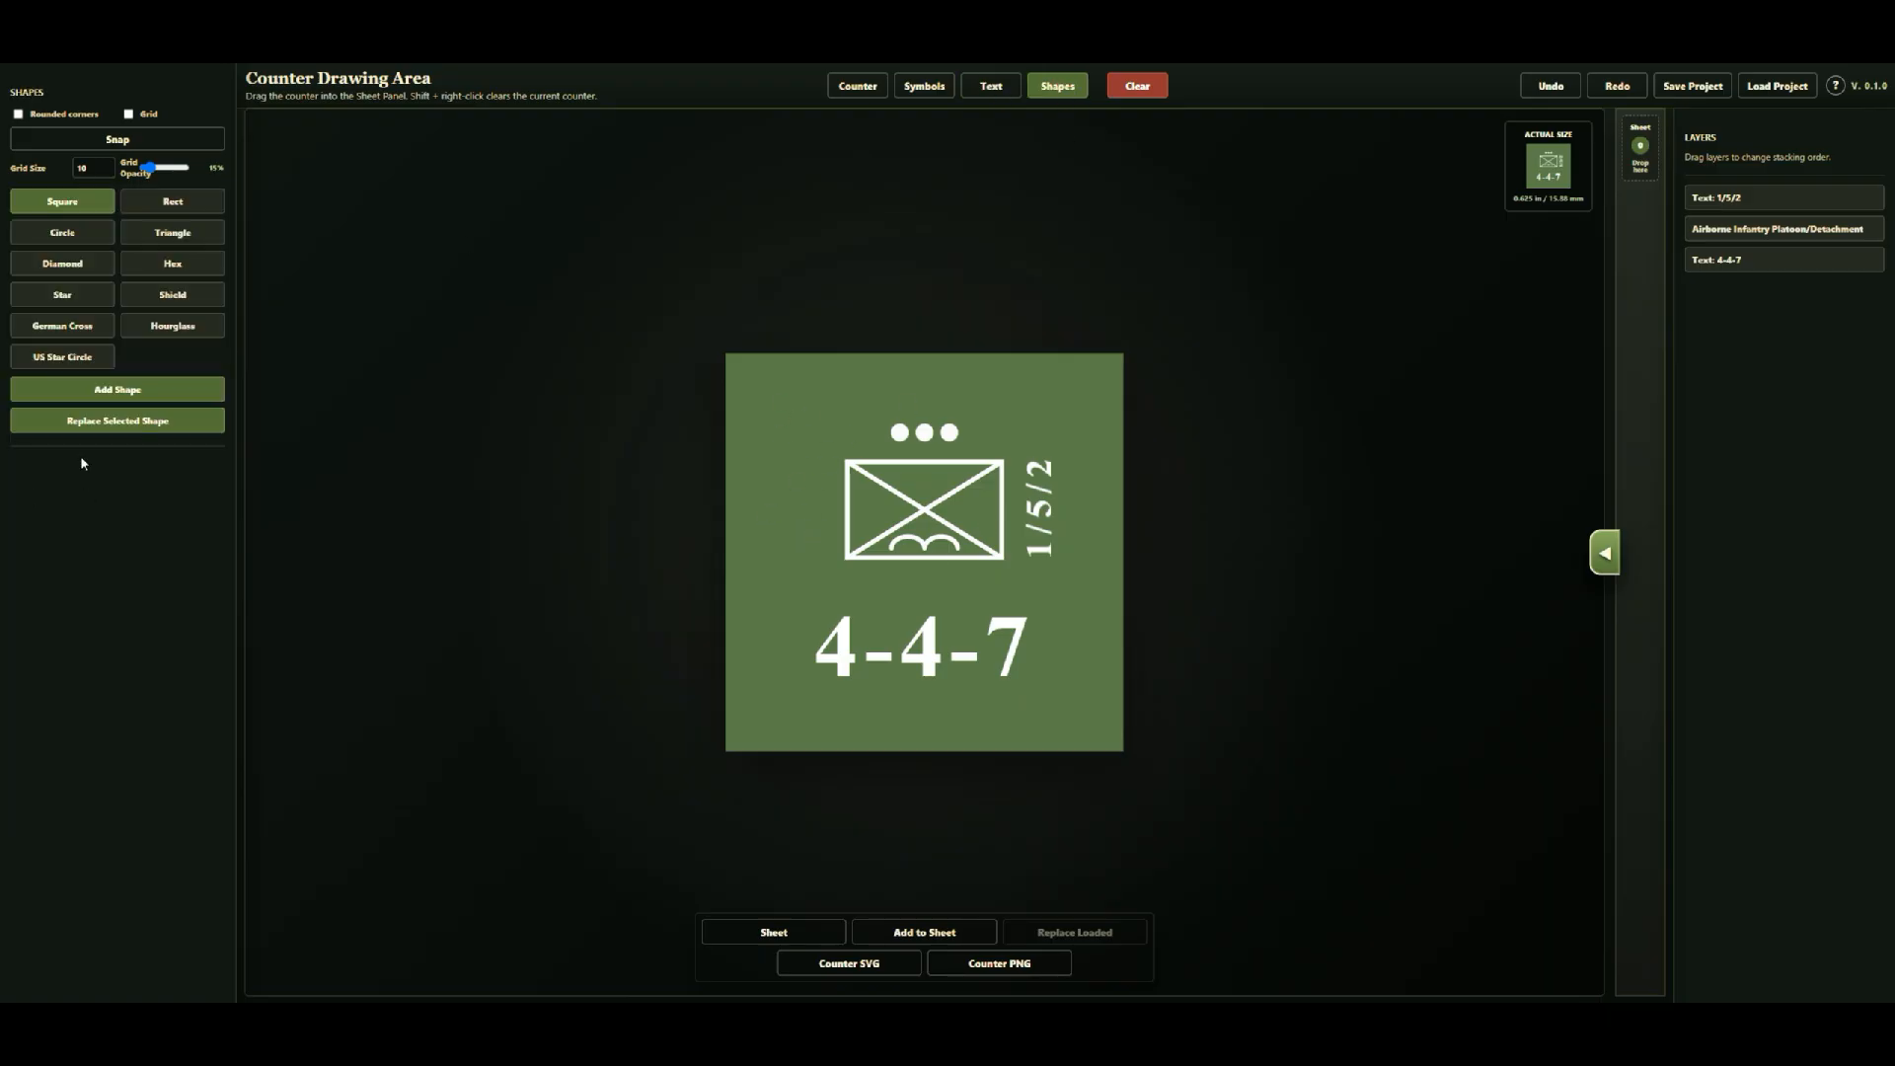
{"action": "left_click", "coordinate": [69, 357]}
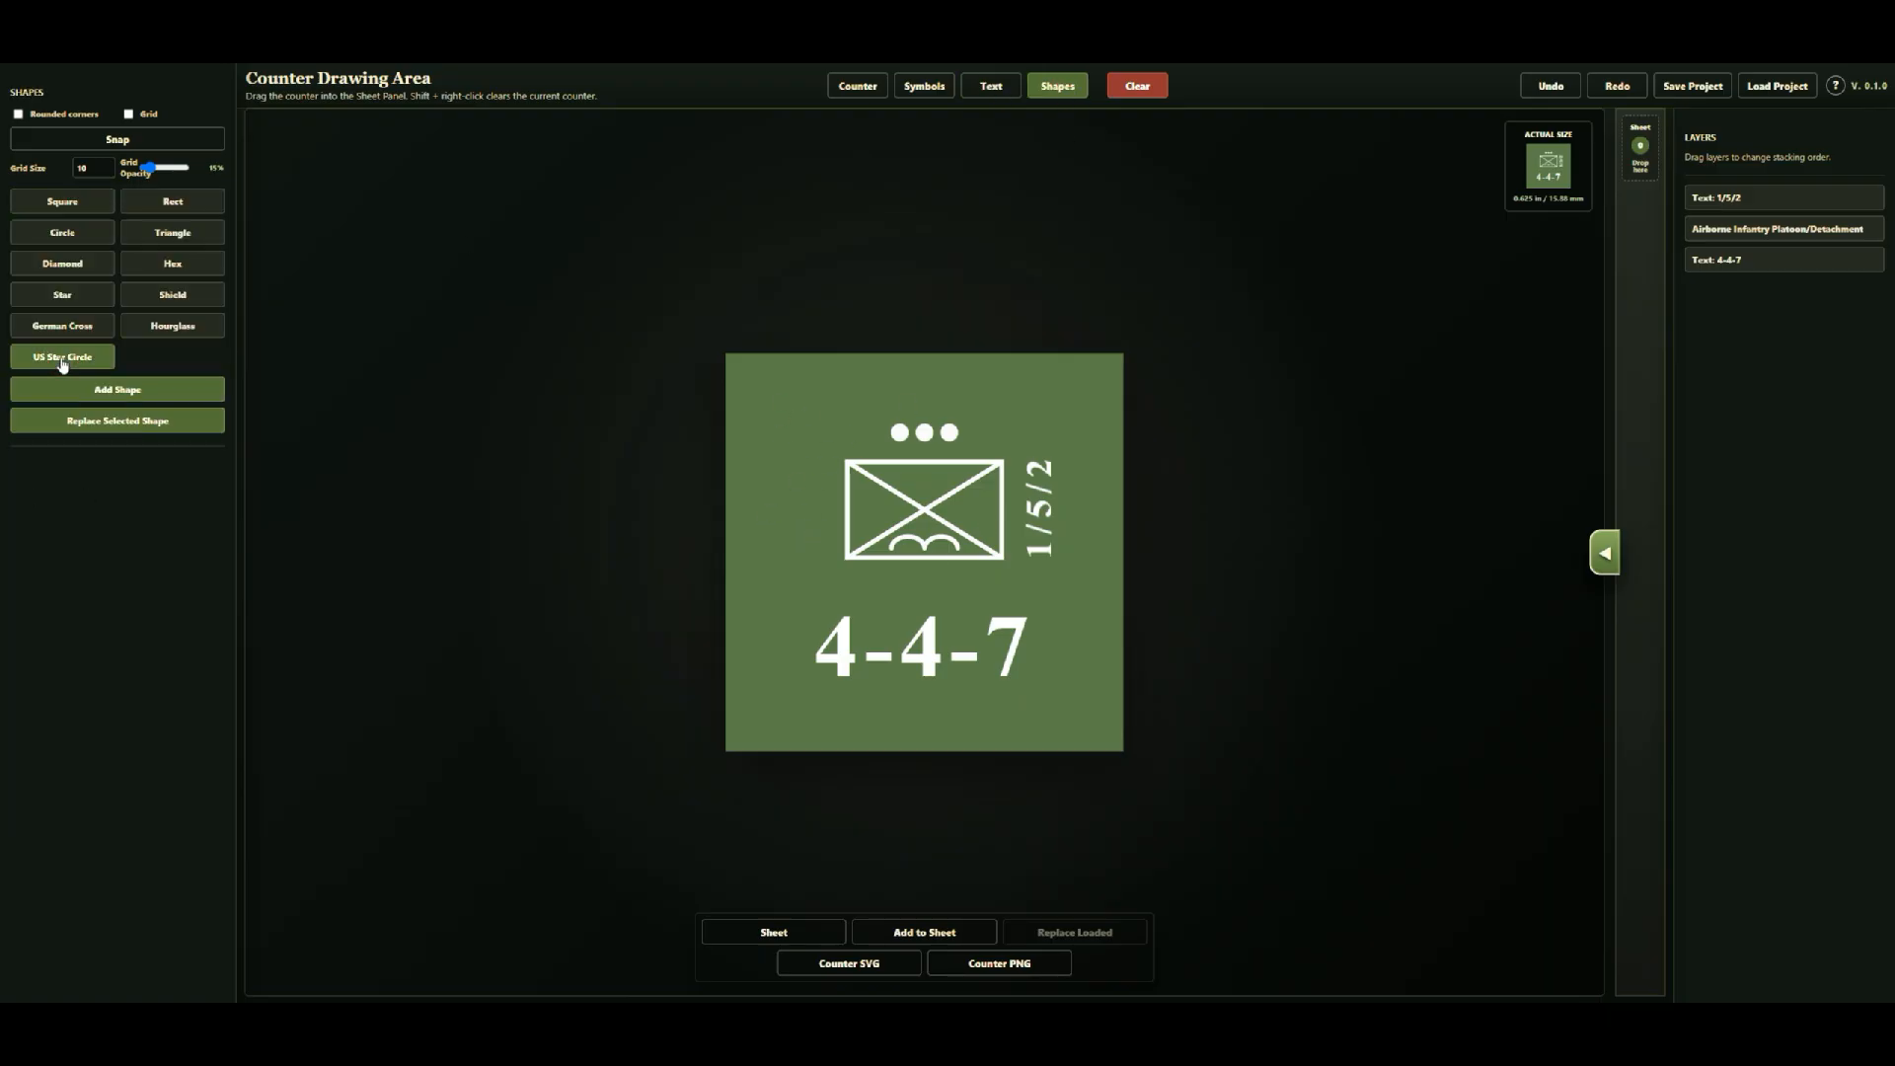
{"action": "left_click", "coordinate": [116, 391]}
{"action": "left_click_drag", "start_coordinate": [908, 563], "coordinate": [794, 510]}
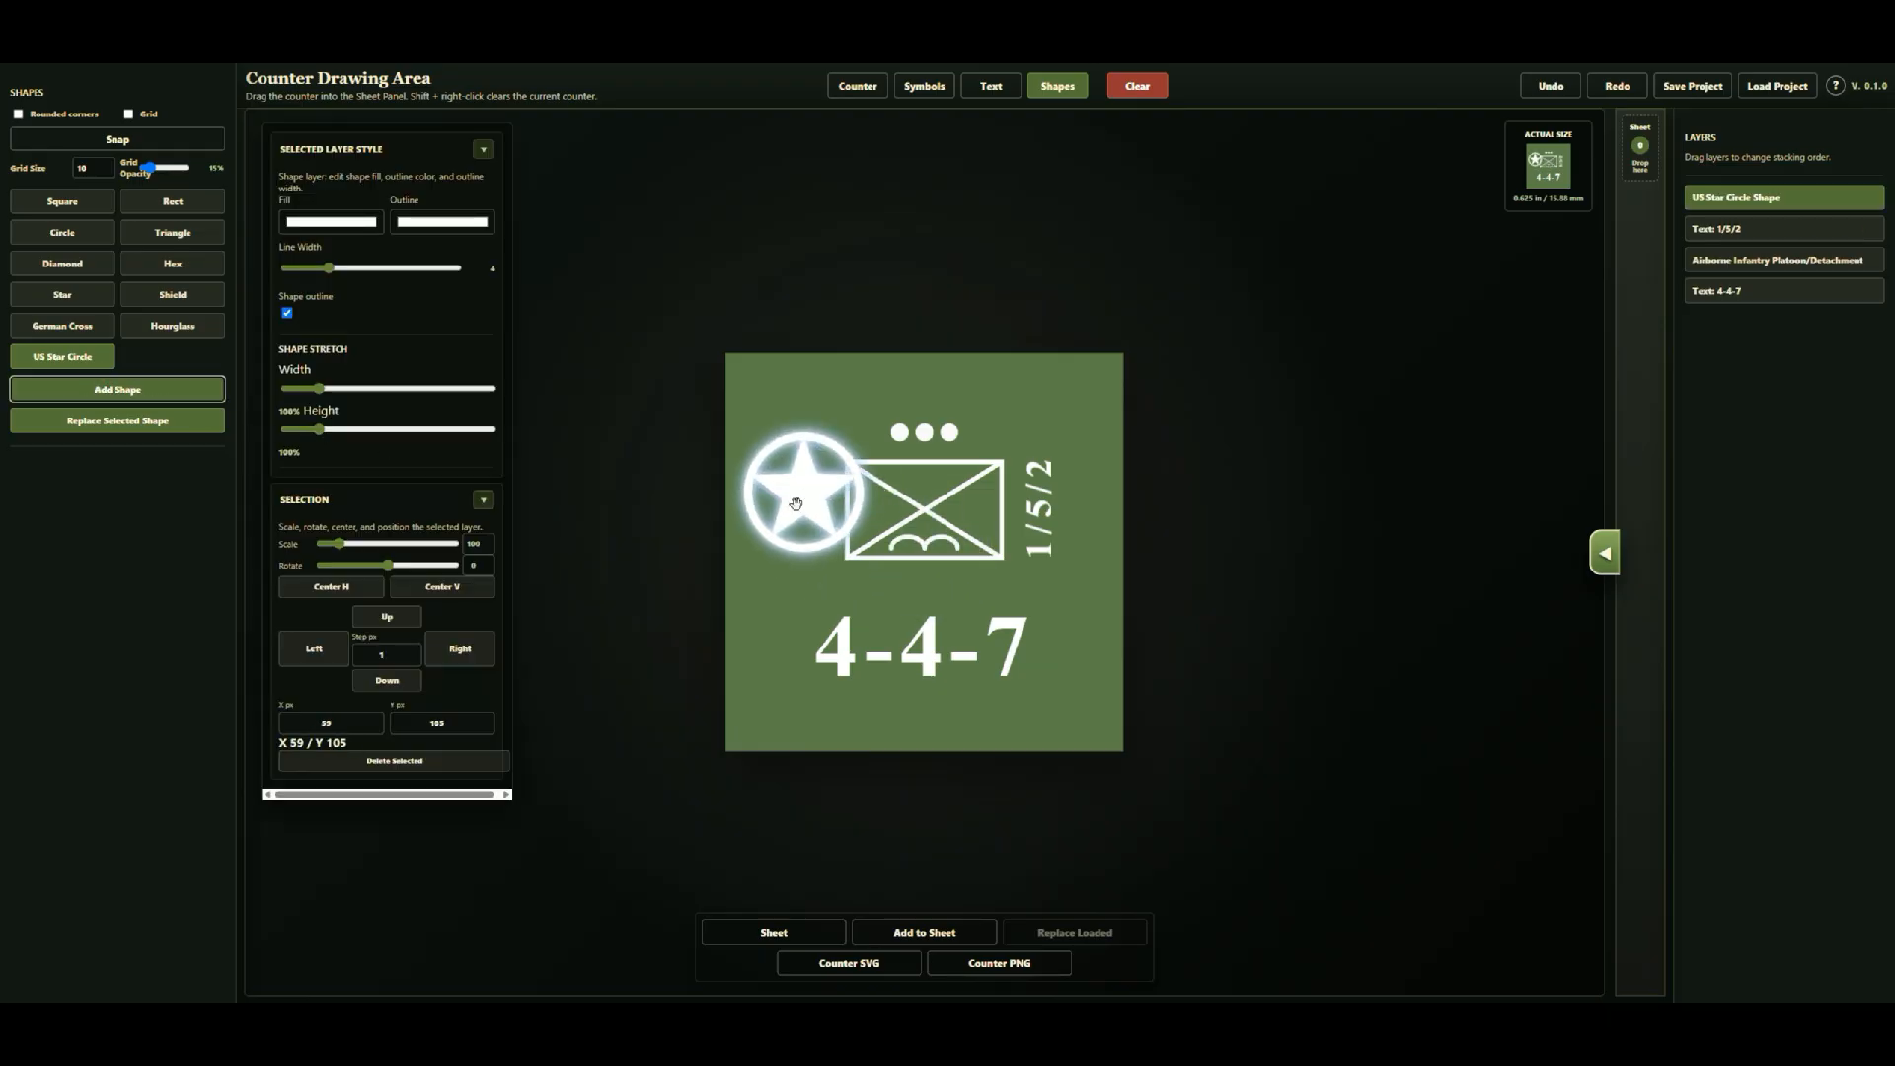
Step: Shrink the star circle and lower it to about X 59, Y 119, level with the unit symbol's centre
{"action": "scroll", "coordinate": [795, 511], "scroll_direction": "down", "scroll_amount": 3}
{"action": "scroll", "coordinate": [827, 599], "scroll_direction": "up", "scroll_amount": 5}
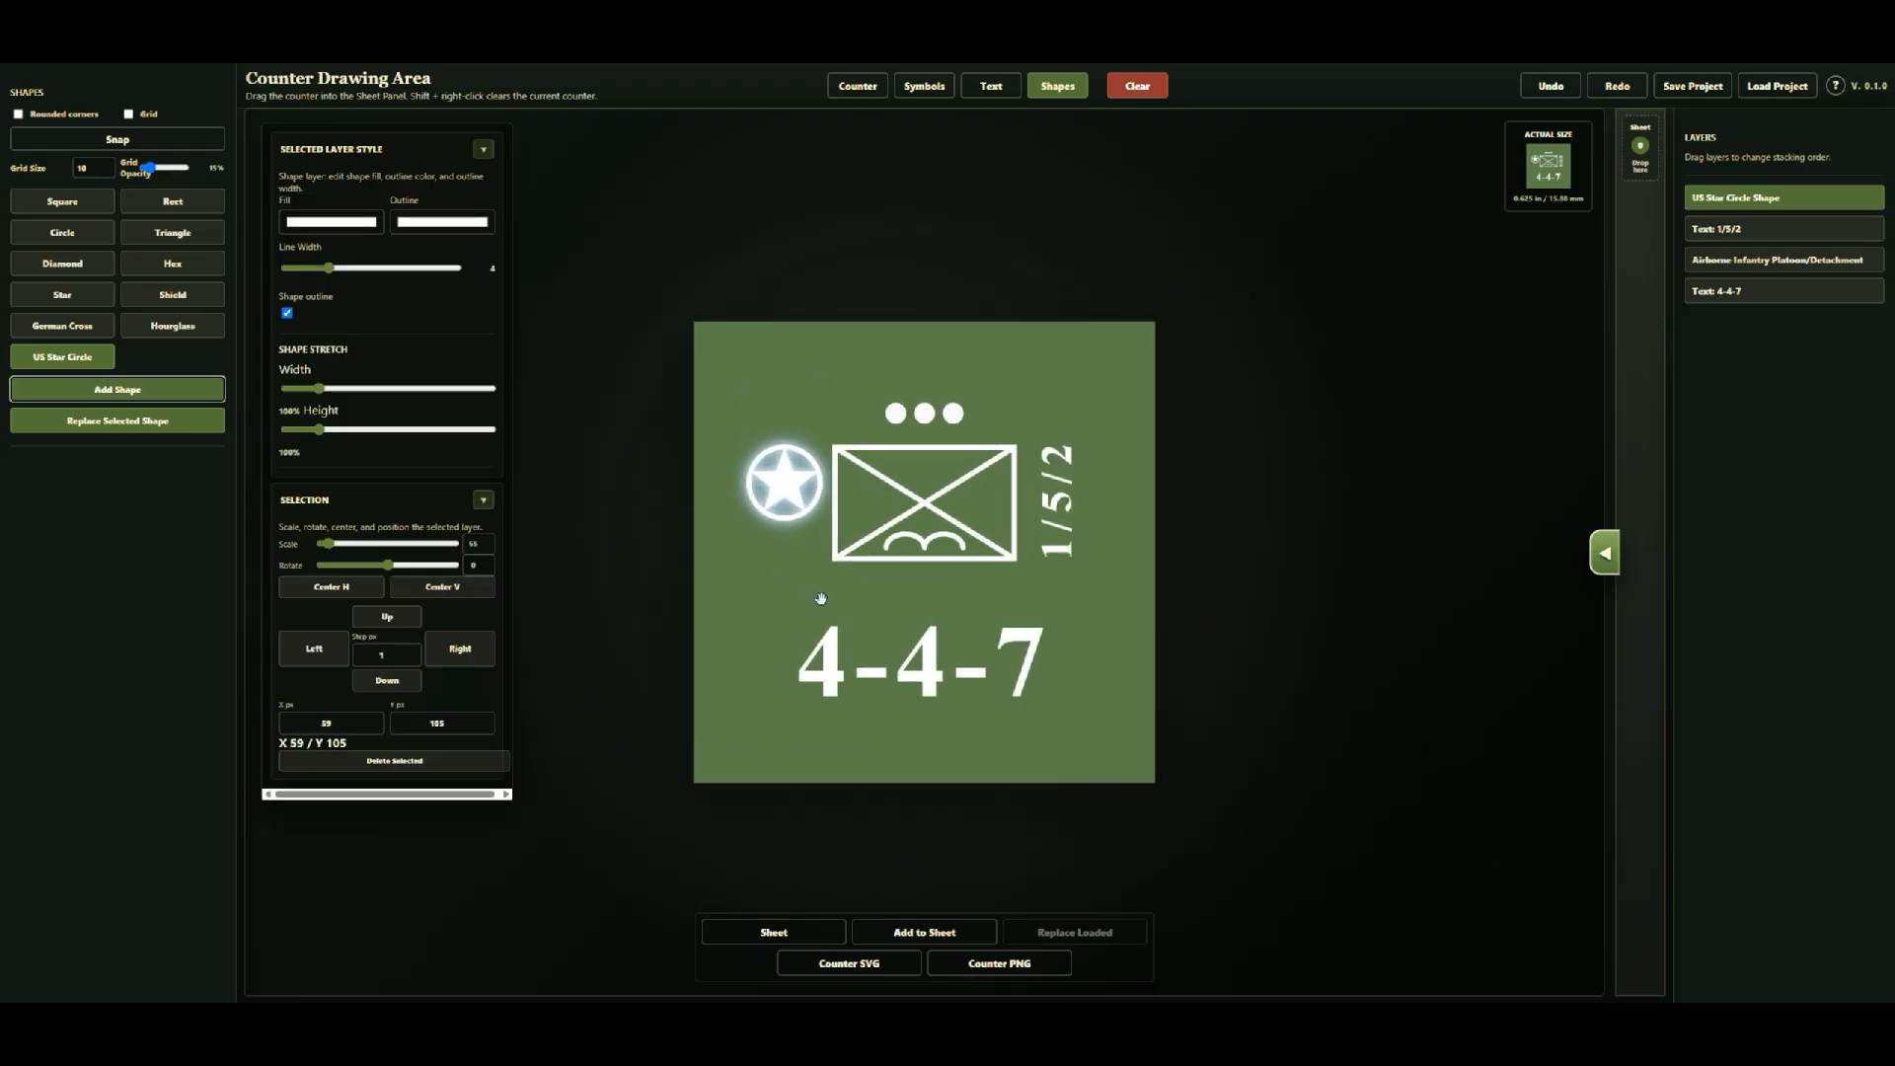
{"action": "left_click_drag", "start_coordinate": [788, 482], "coordinate": [787, 504]}
{"action": "scroll", "coordinate": [787, 505], "scroll_direction": "down", "scroll_amount": 3}
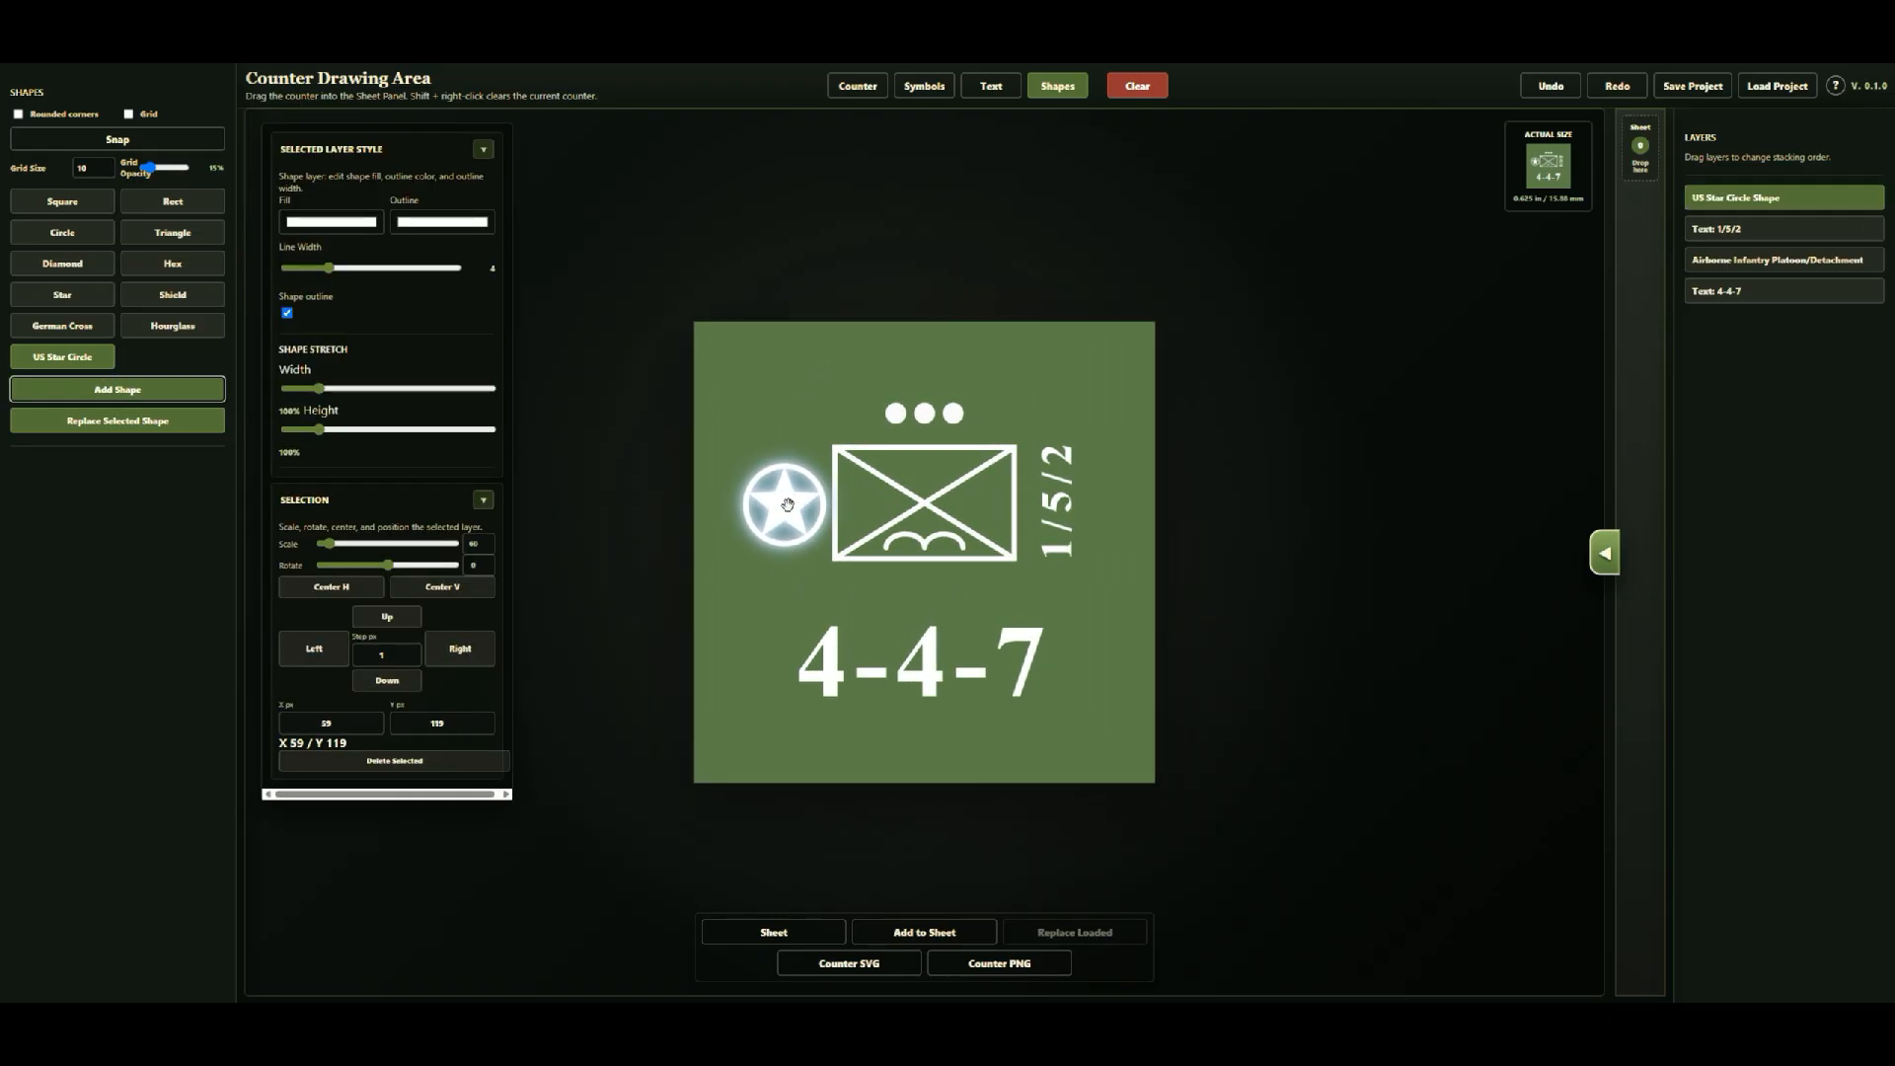
Step: Using the grid as a guide, scale the star circle to about 50, move it to about X 53, Y 117, then hide the grid and deselect
{"action": "key", "text": "g"}
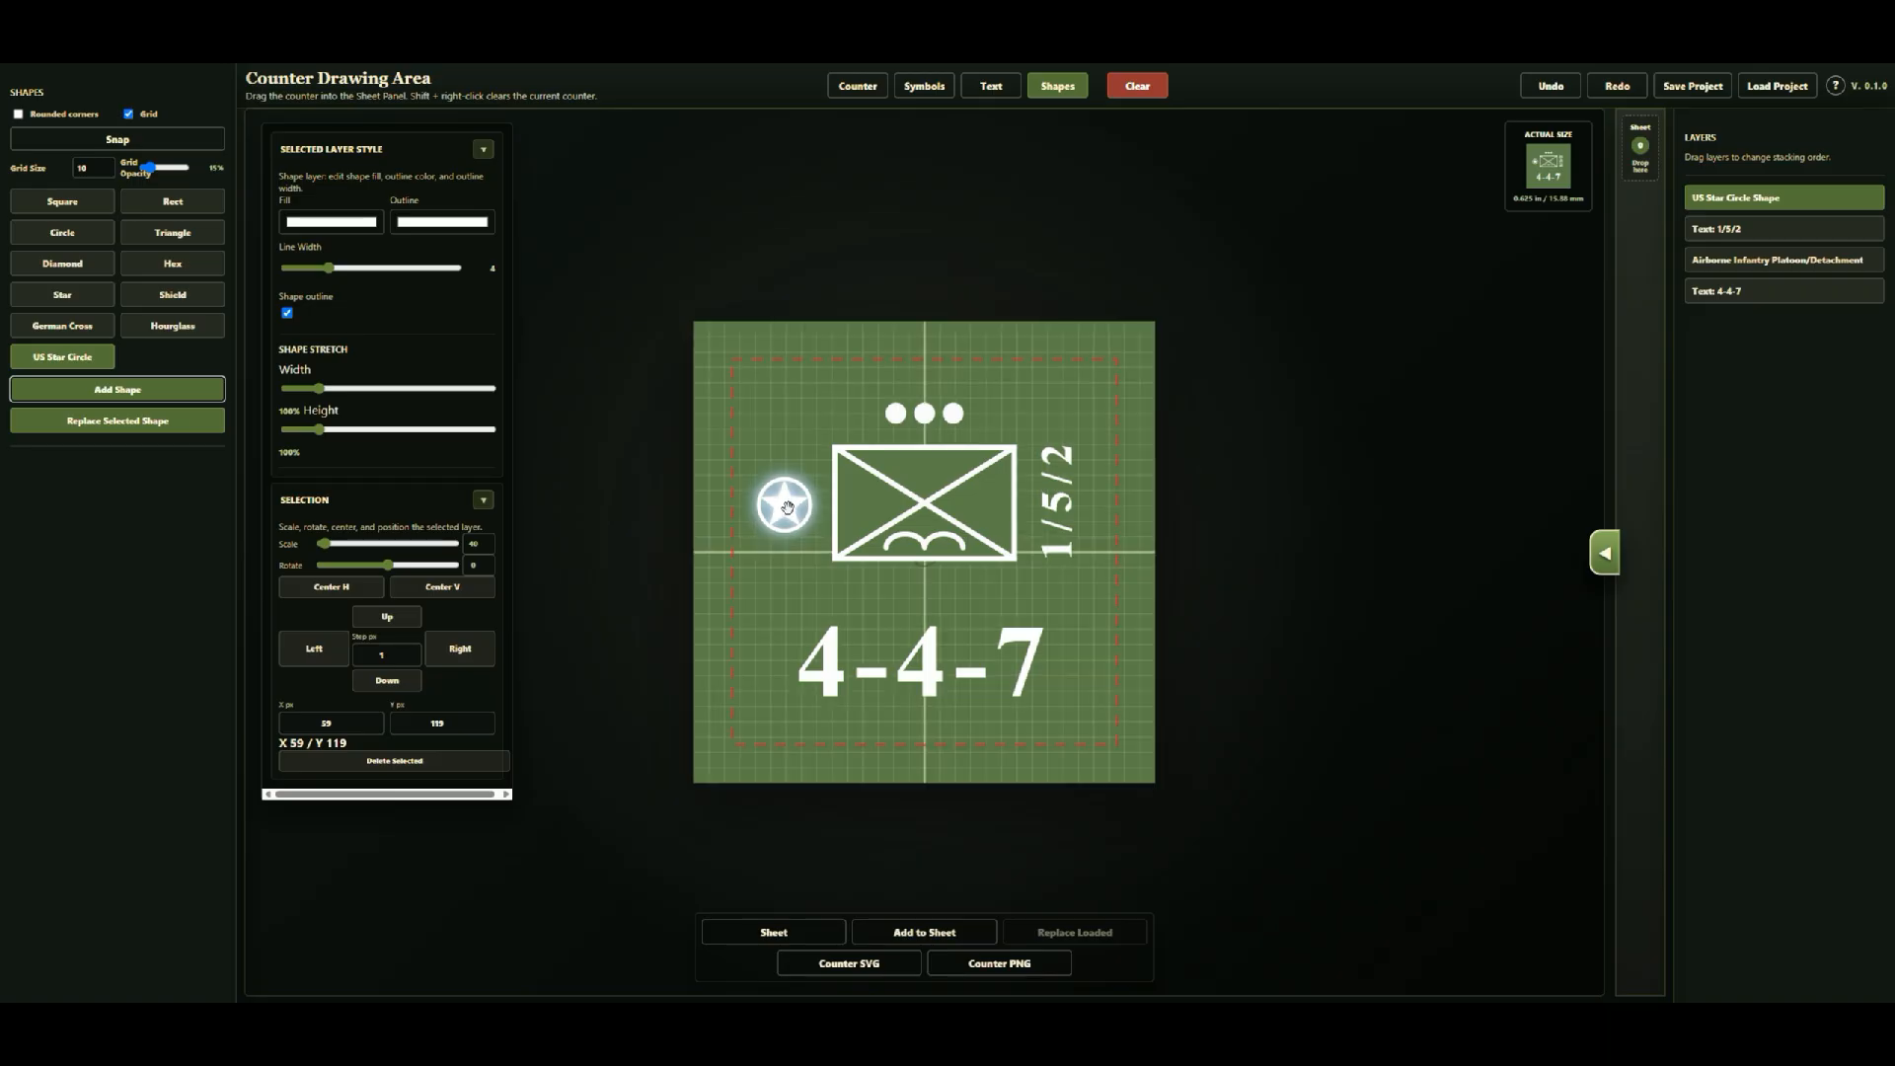
{"action": "left_click", "coordinate": [788, 513]}
{"action": "scroll", "coordinate": [787, 513], "scroll_direction": "up", "scroll_amount": 2}
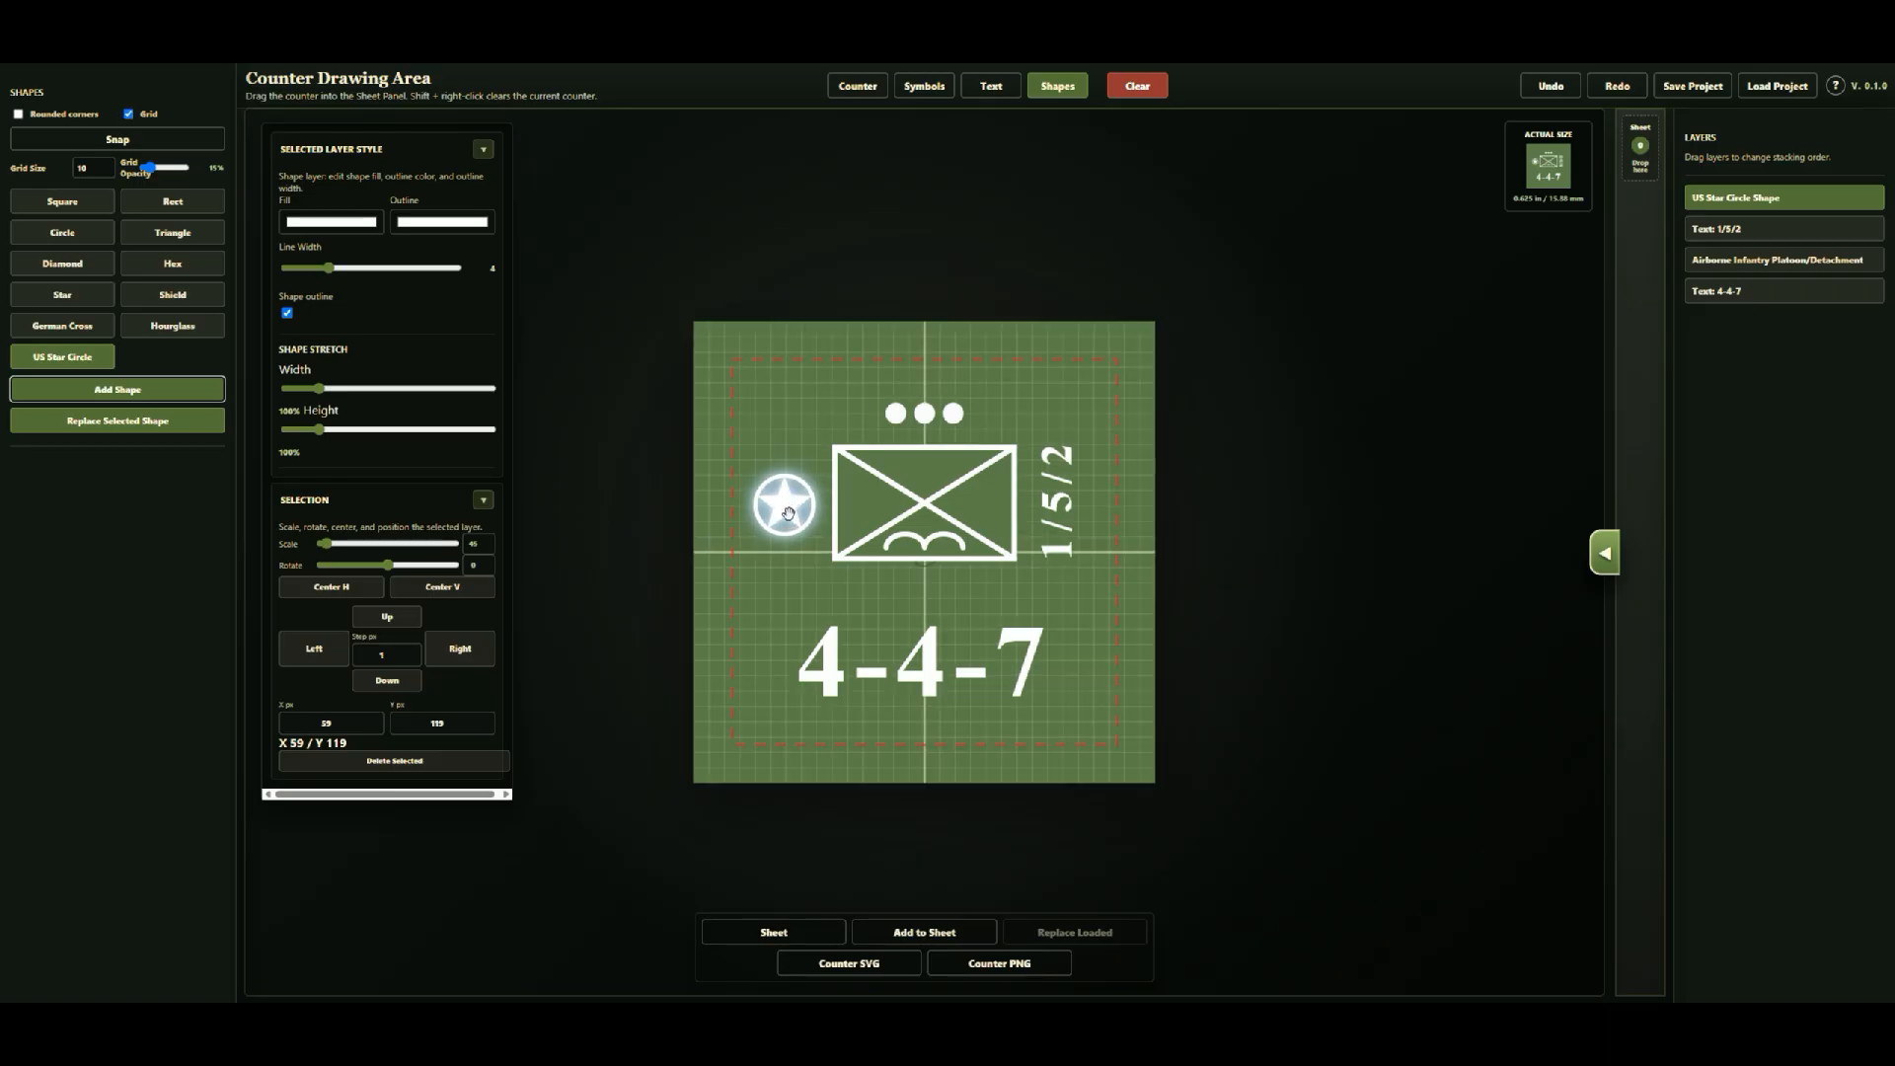
{"action": "left_click_drag", "start_coordinate": [779, 513], "coordinate": [780, 512]}
{"action": "key", "text": "g"}
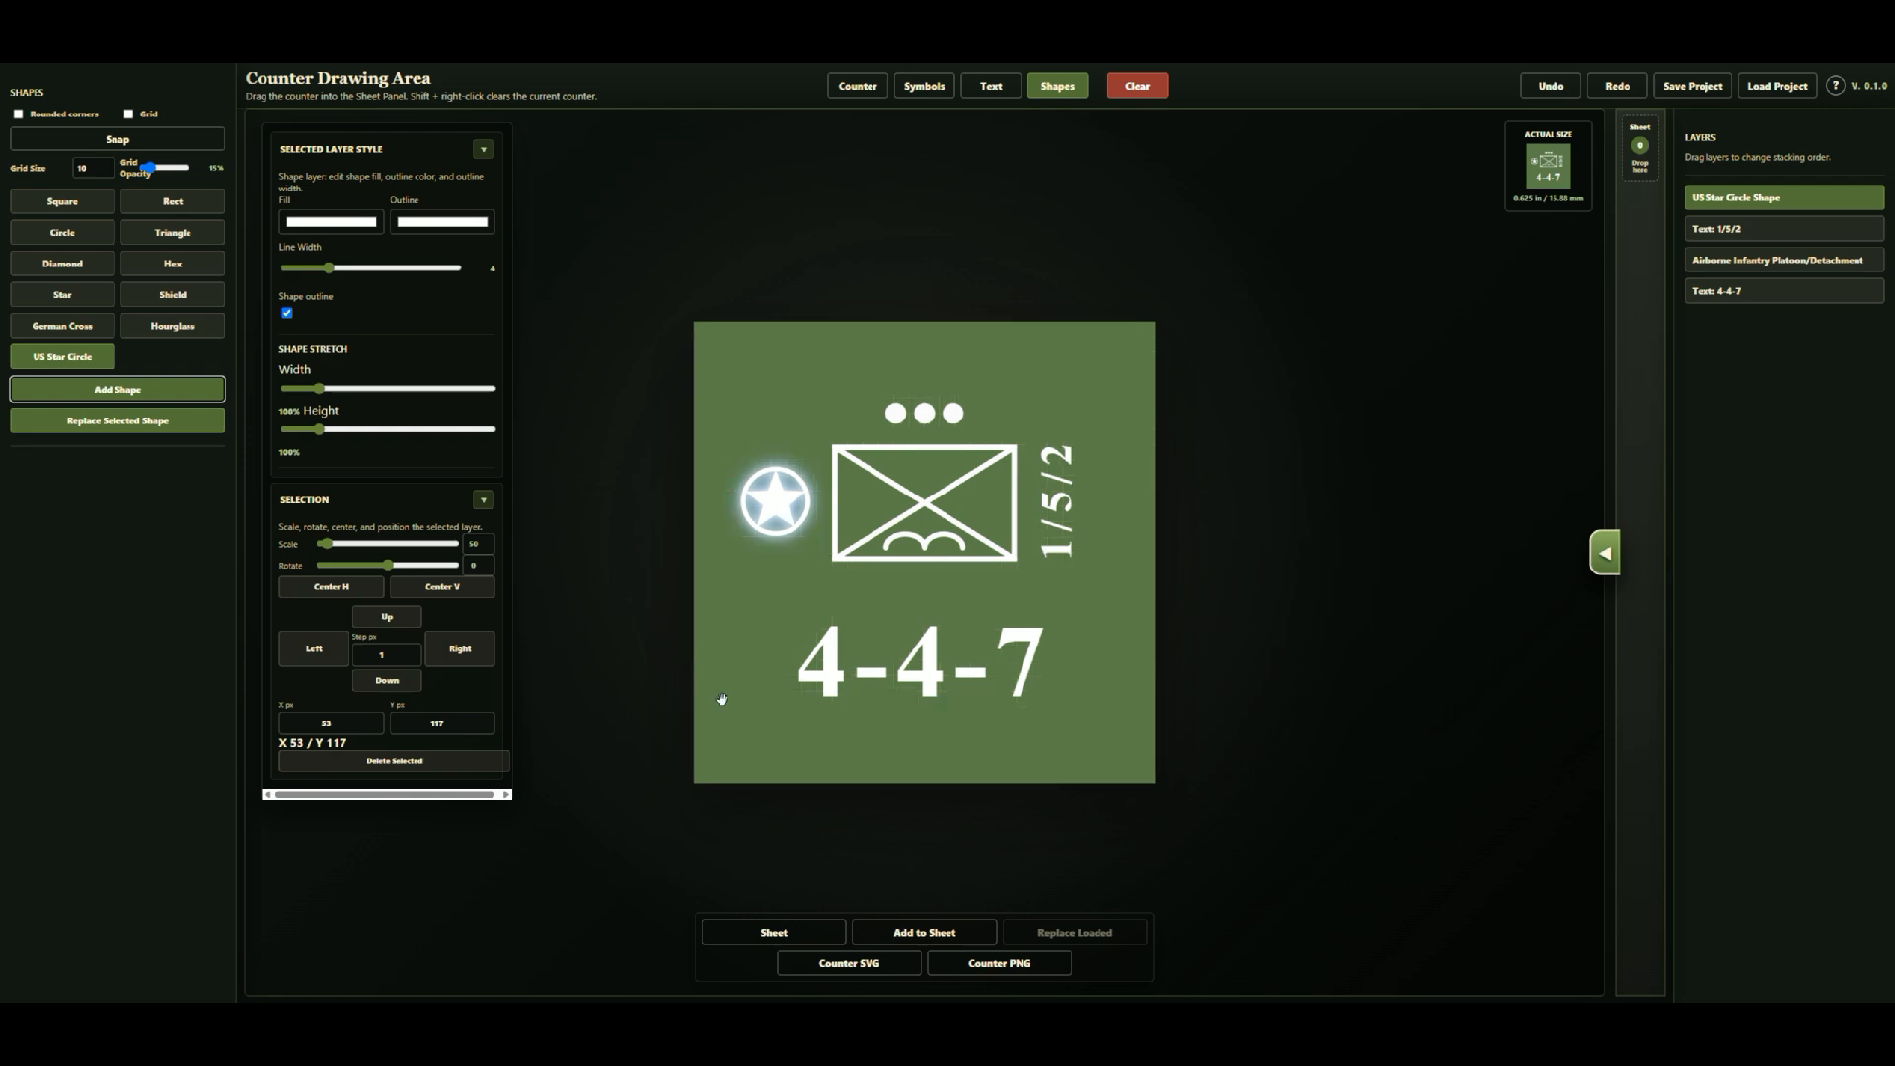
{"action": "left_click", "coordinate": [611, 636]}
{"action": "key", "text": "Escape"}
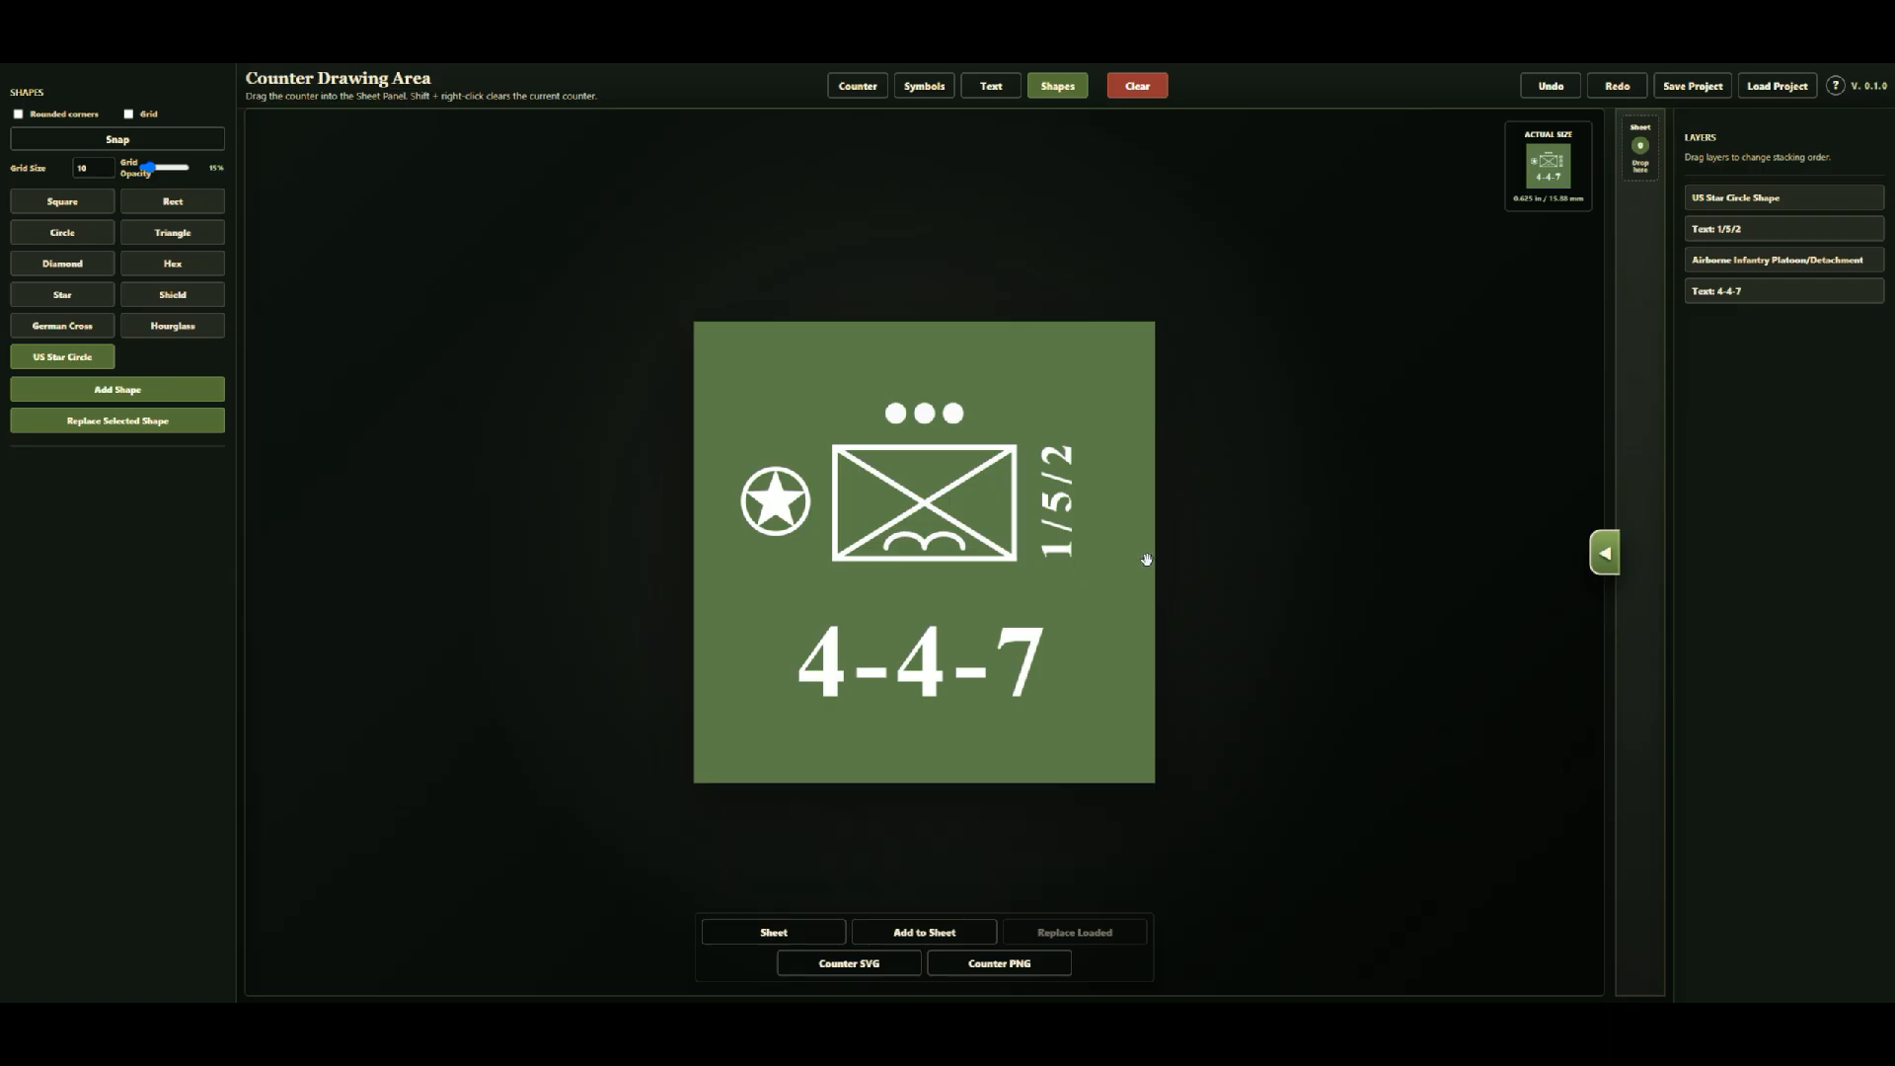
Step: Show the sheet panel, place two copies of the finished counter on the sheet and enlarge the sheet view to inspect them
{"action": "left_click", "coordinate": [1603, 555]}
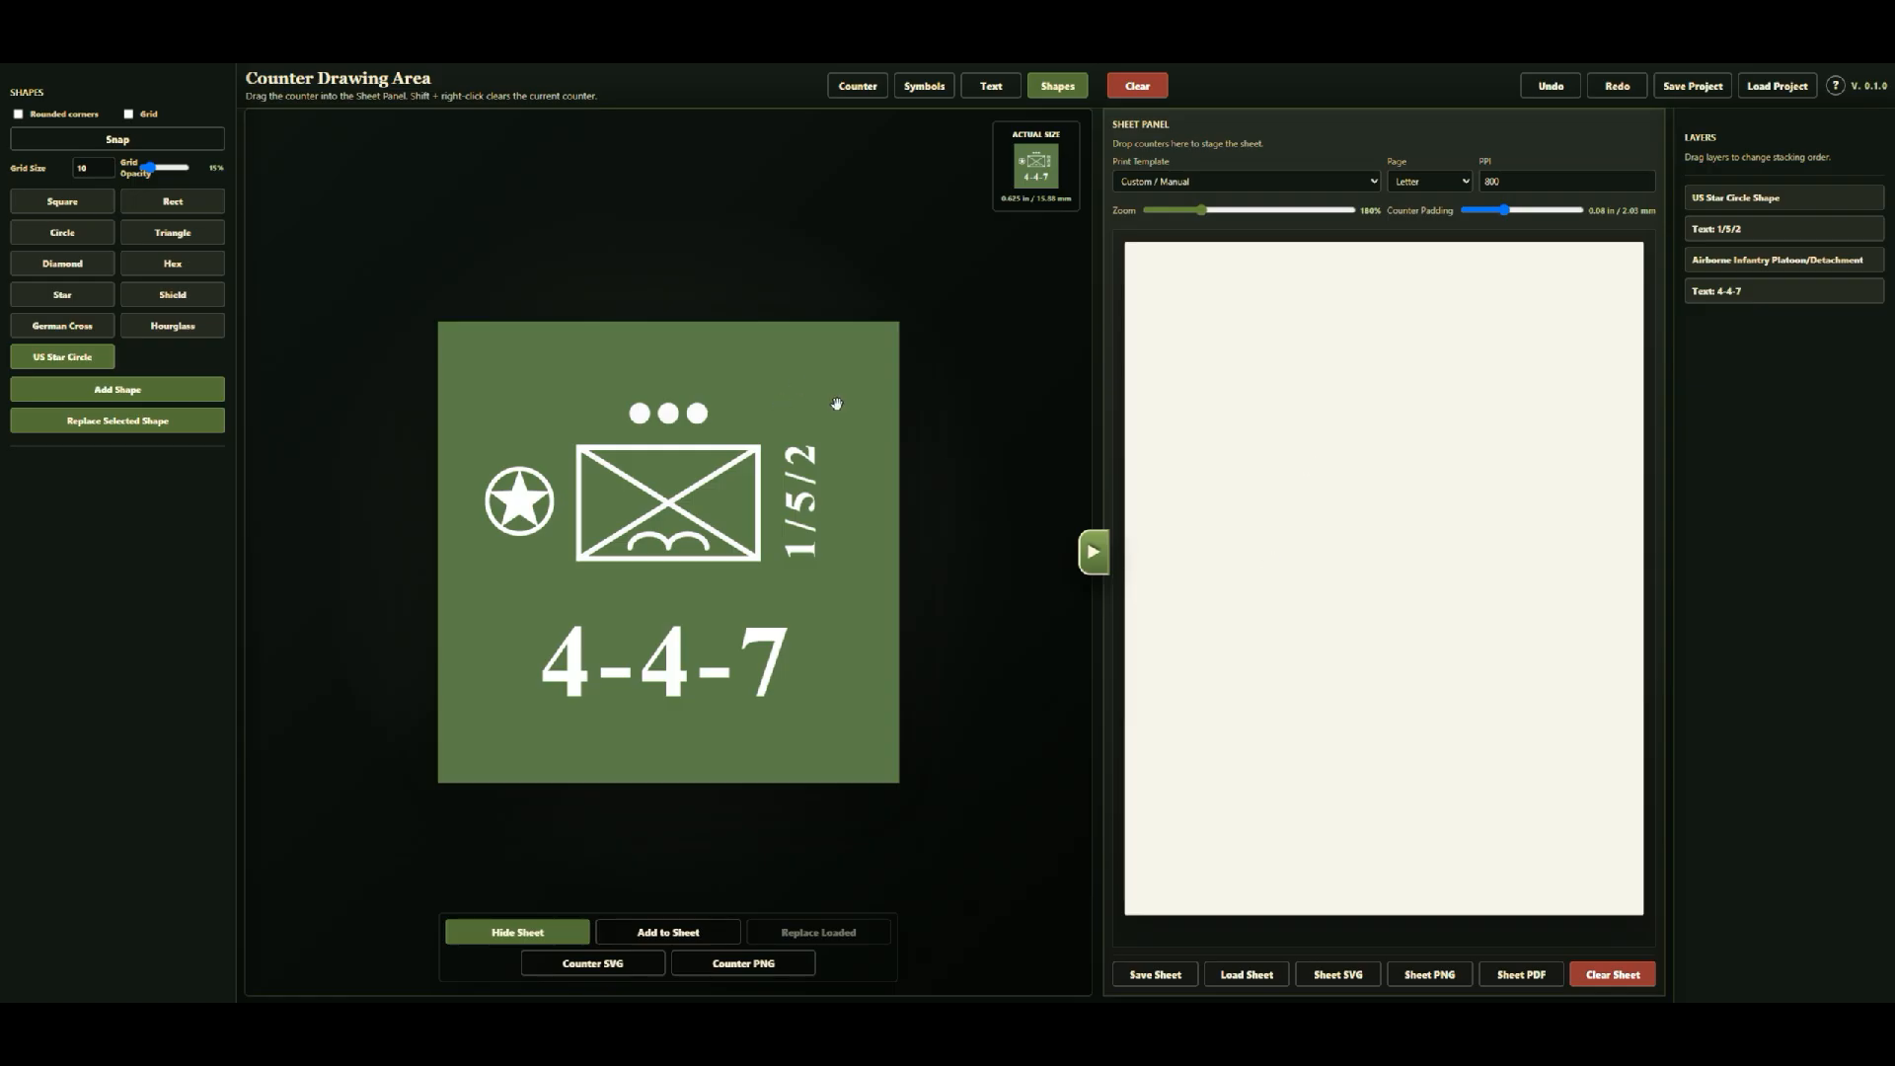
{"action": "left_click_drag", "start_coordinate": [818, 393], "coordinate": [1239, 386]}
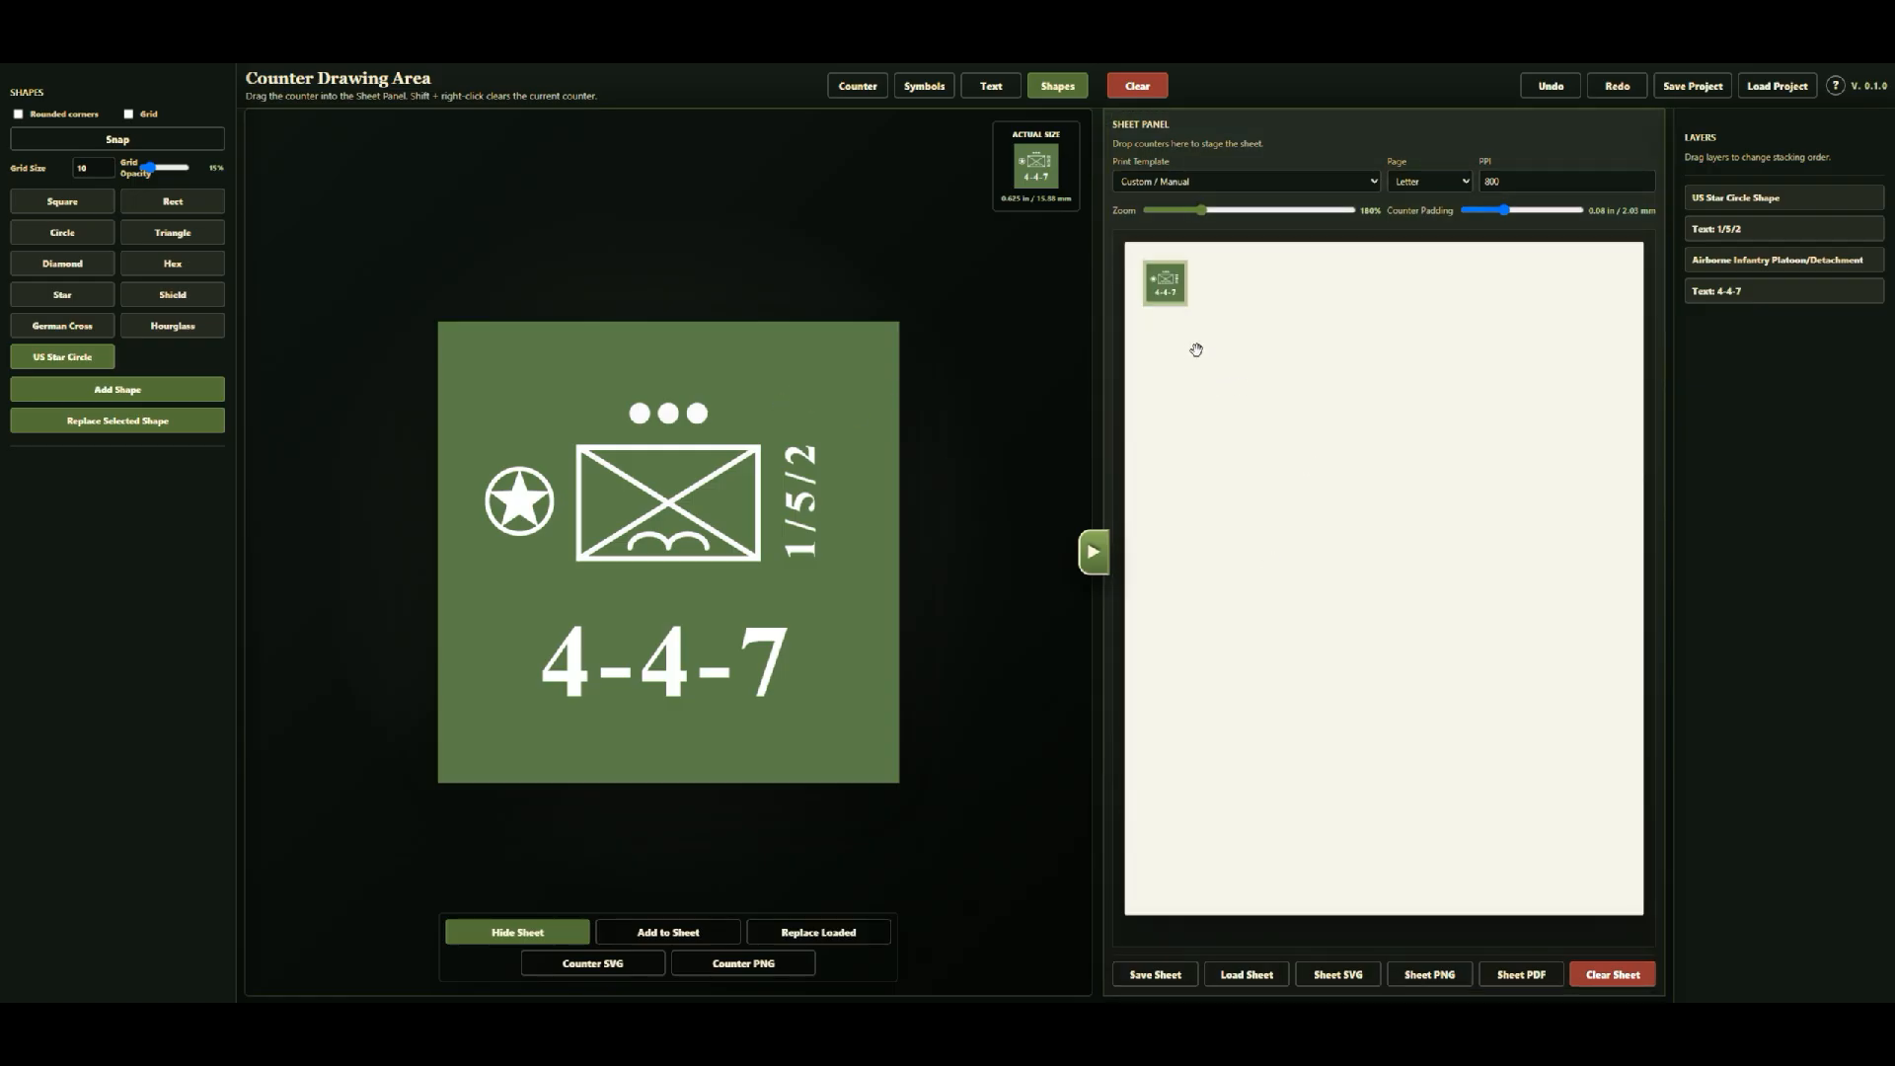
{"action": "left_click", "coordinate": [643, 936]}
{"action": "scroll", "coordinate": [1220, 315], "scroll_direction": "up", "scroll_amount": 8}
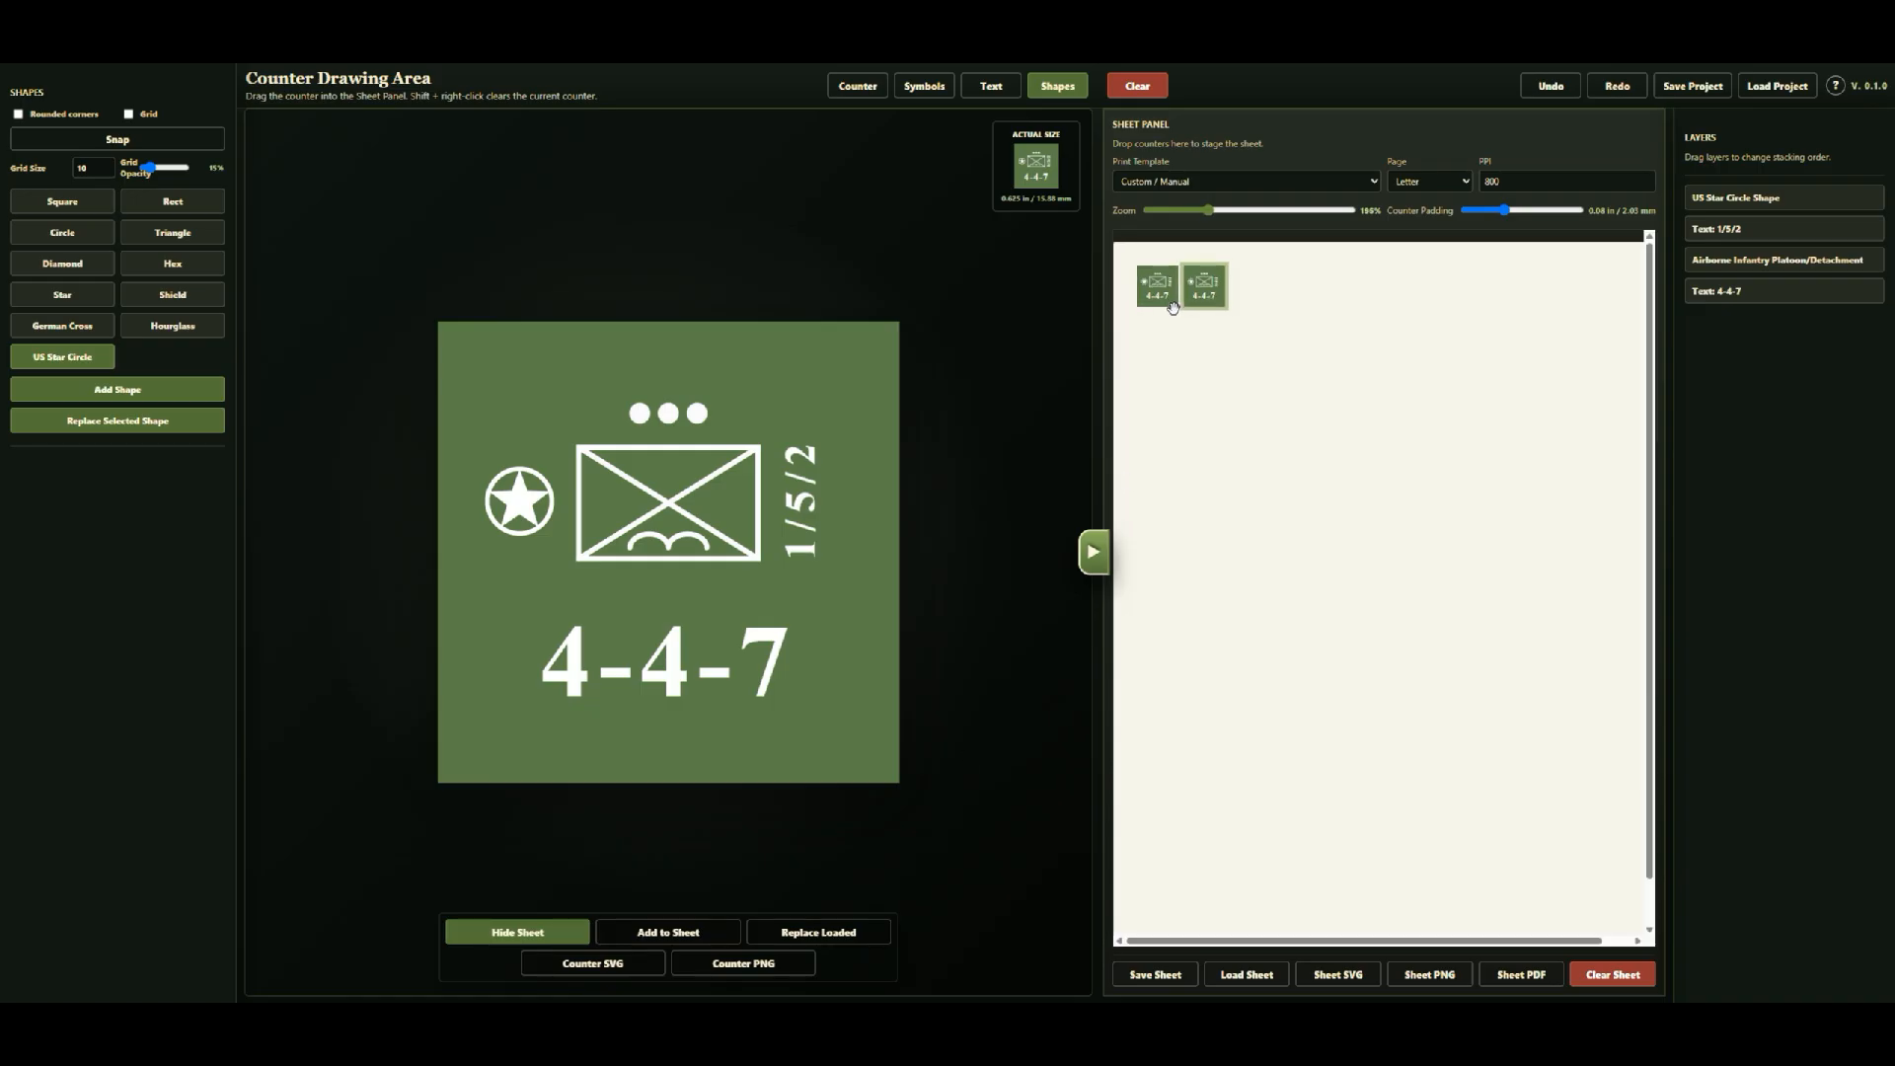
{"action": "scroll", "coordinate": [1229, 368], "scroll_direction": "up", "scroll_amount": 3}
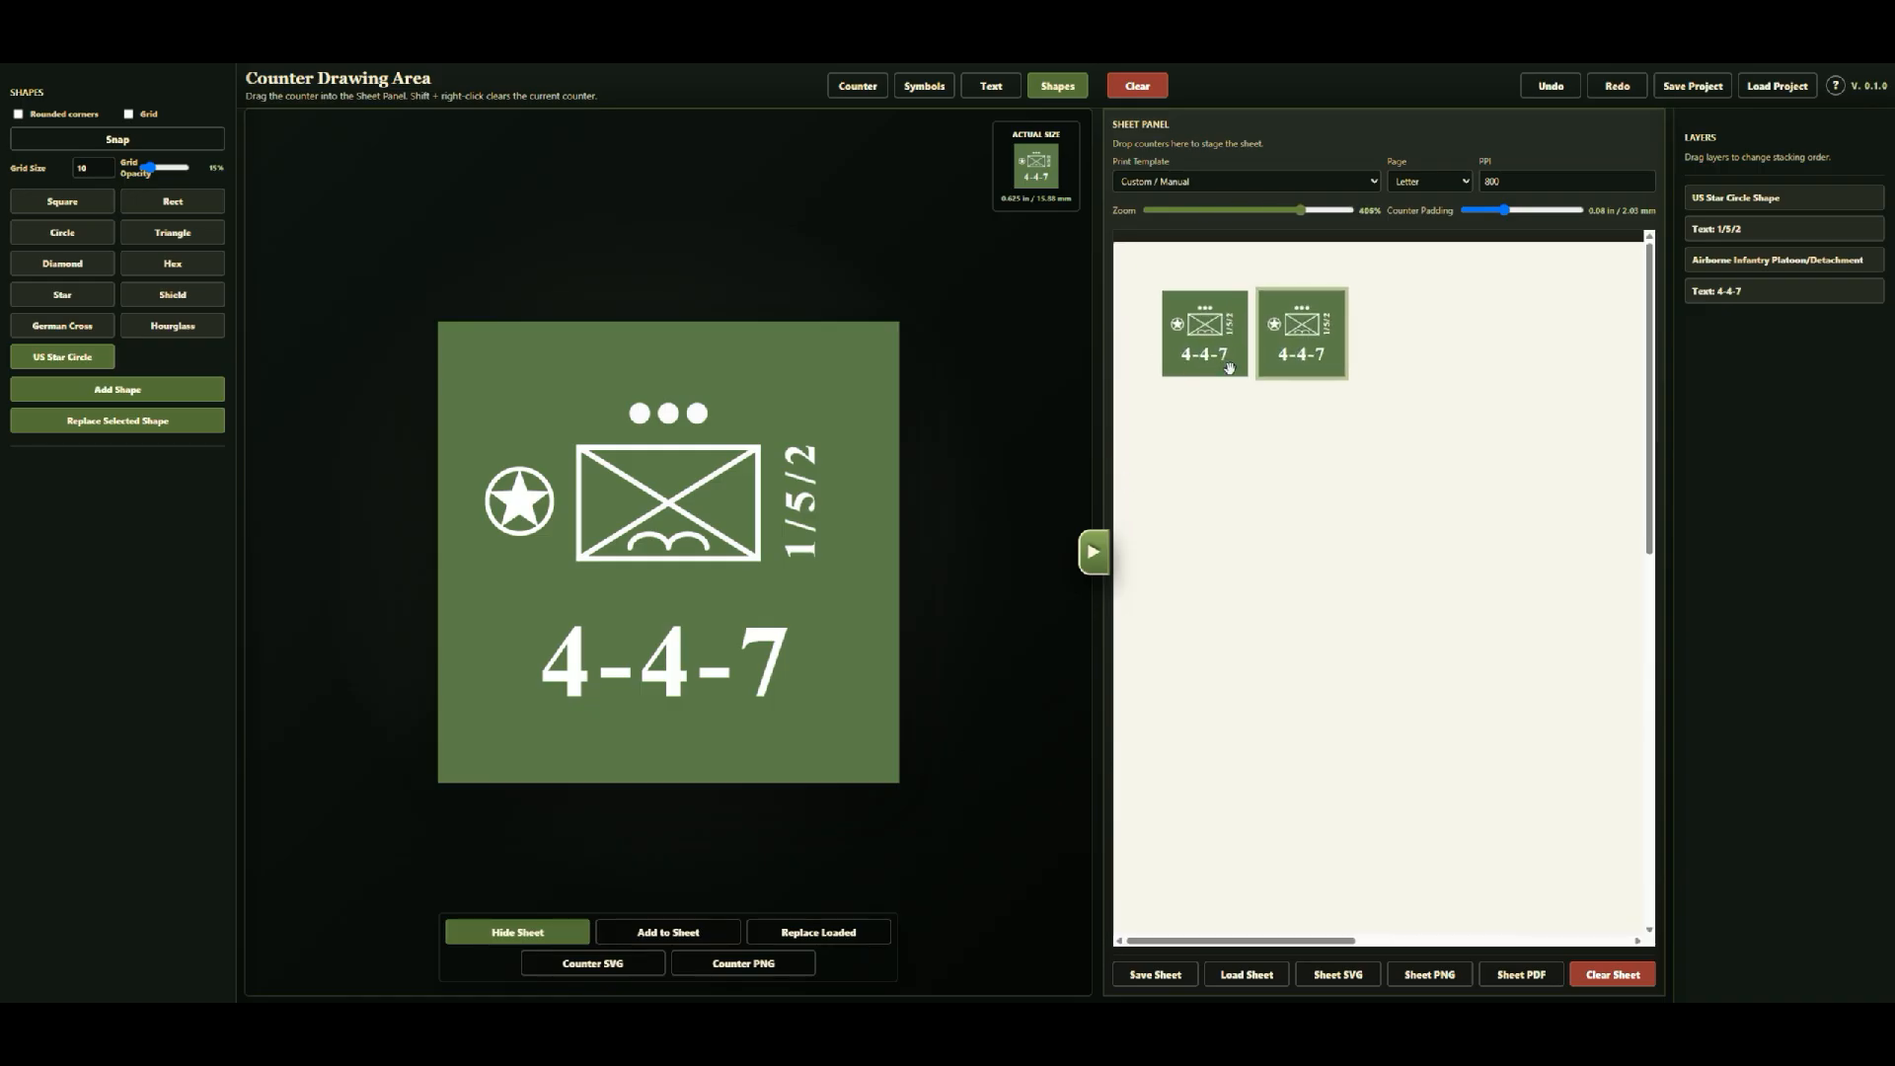
{"action": "scroll", "coordinate": [1229, 367], "scroll_direction": "down", "scroll_amount": 1}
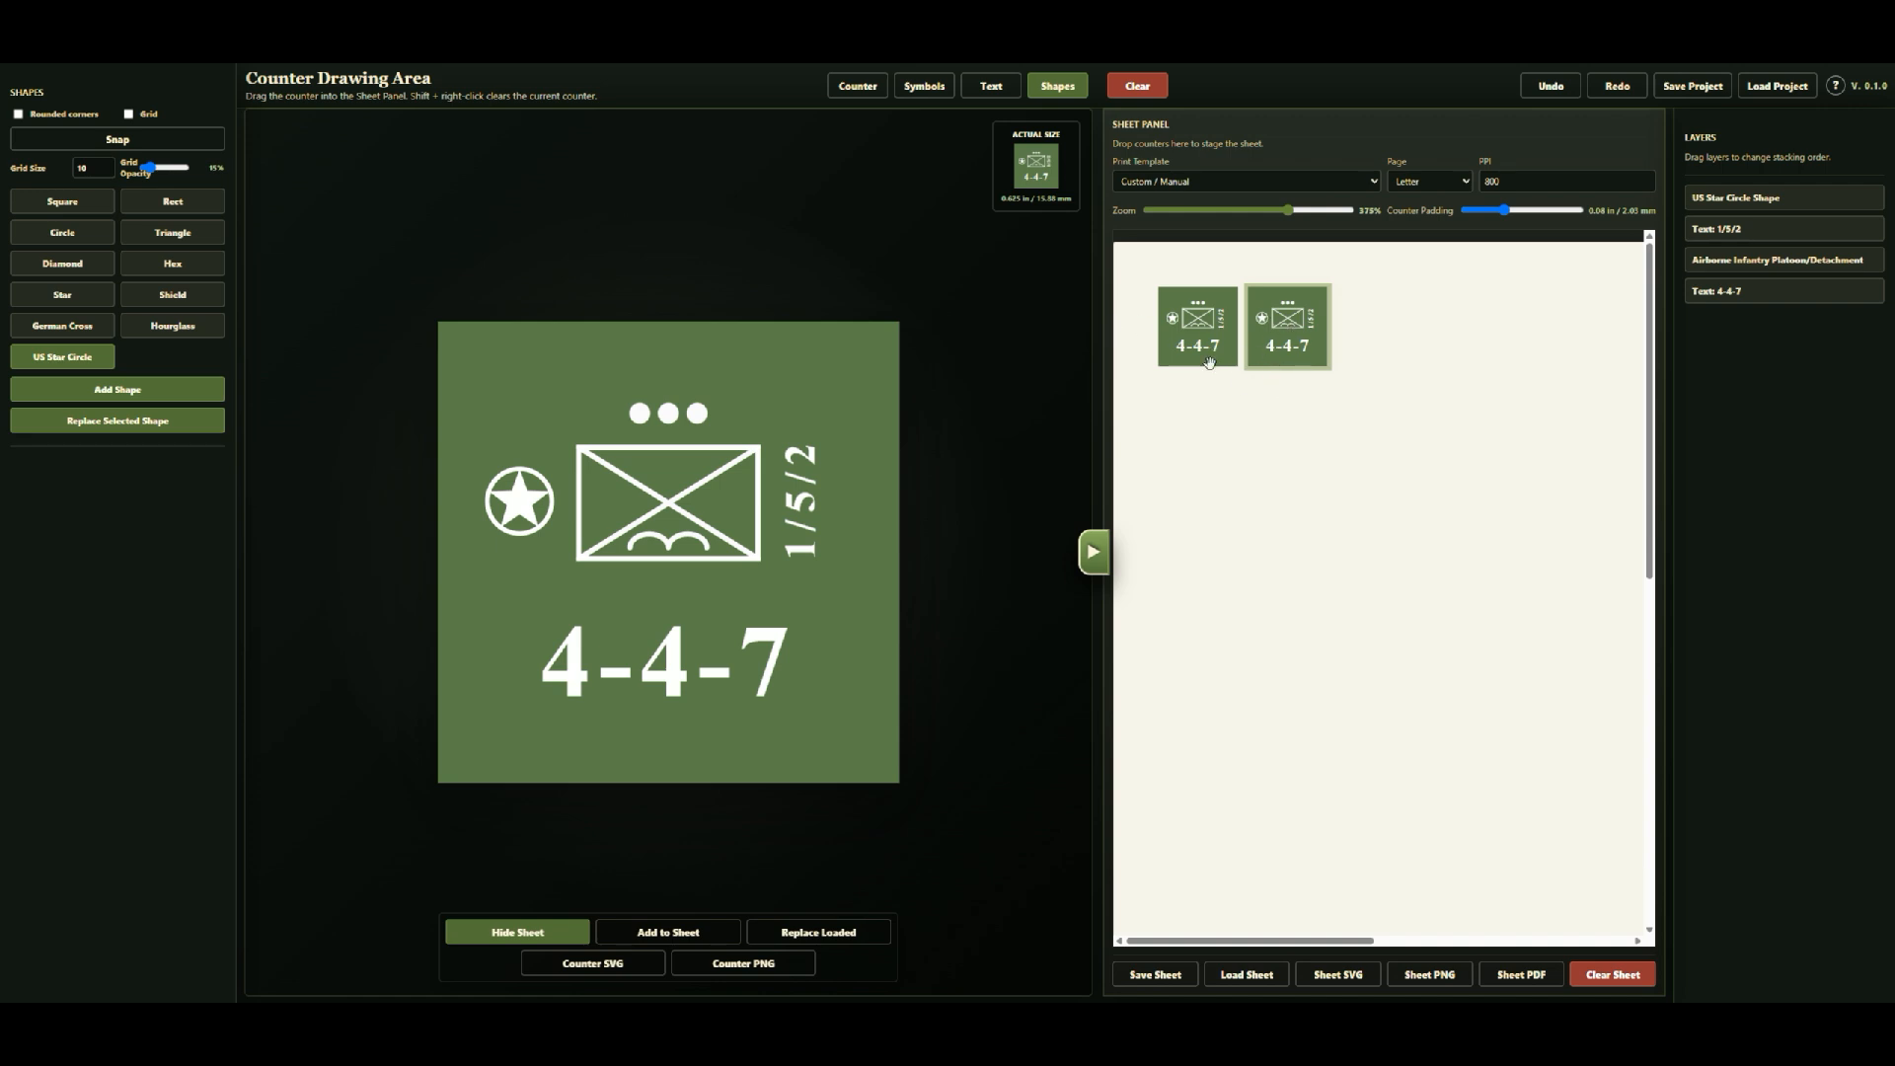
Step: Remove the second counter from the sheet and add the current counter to the sheet again
{"action": "right_click", "coordinate": [1294, 326]}
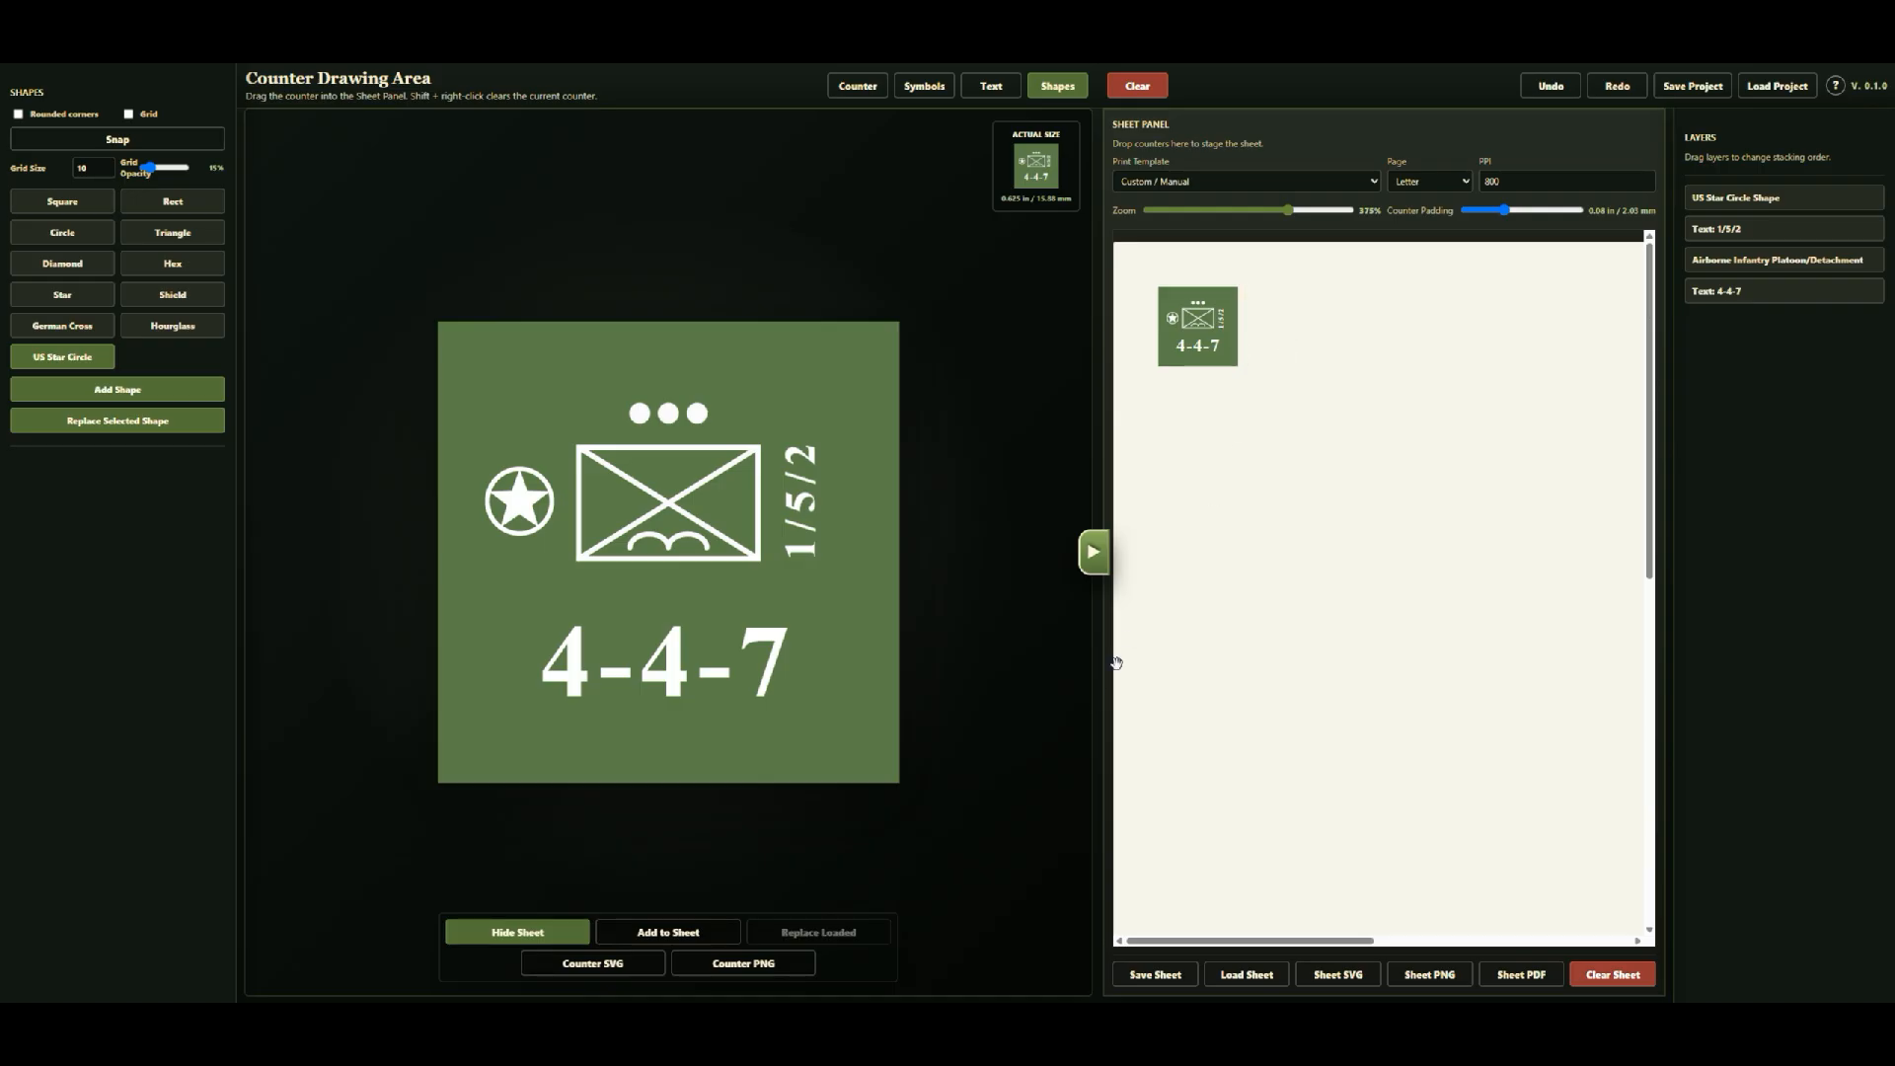
{"action": "left_click", "coordinate": [635, 936]}
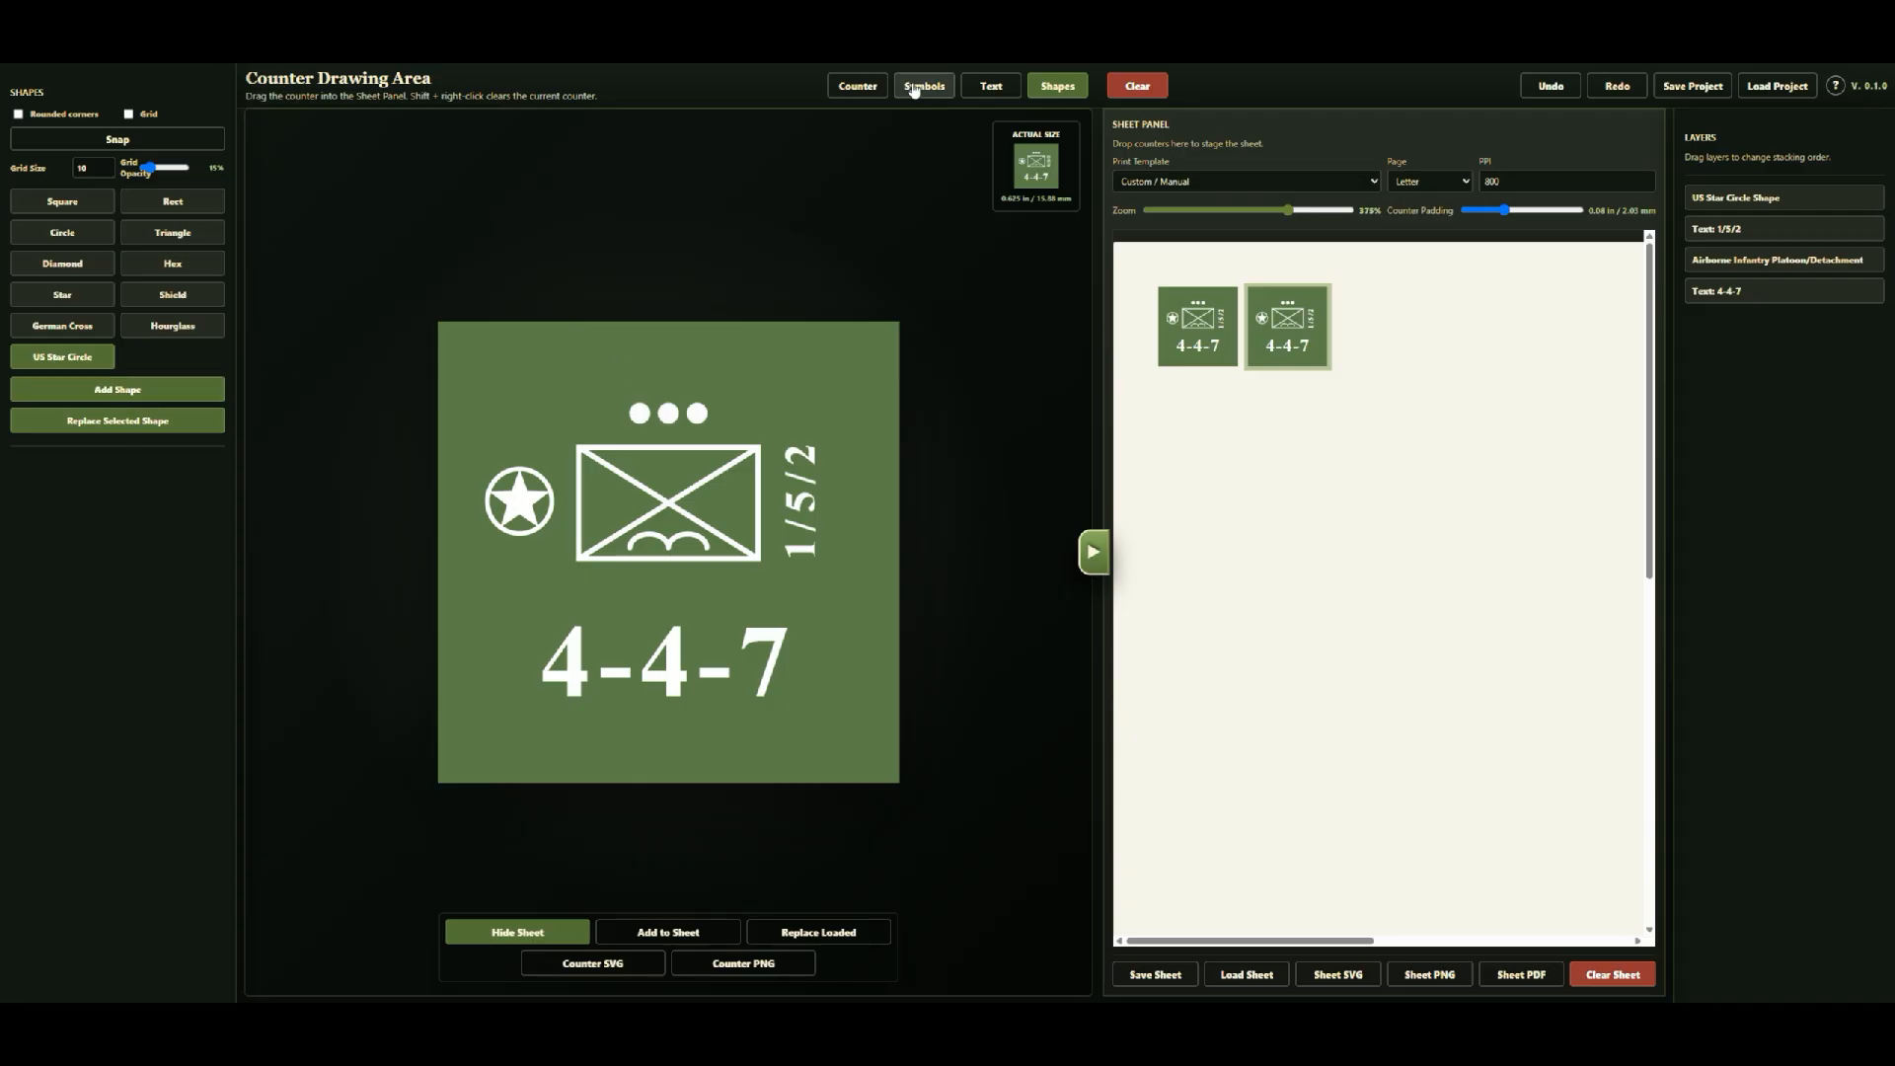
Step: Change the second sheet counter's fill to orange-brown, RGB 172, 113, 57, and deselect it
{"action": "left_click", "coordinate": [851, 90]}
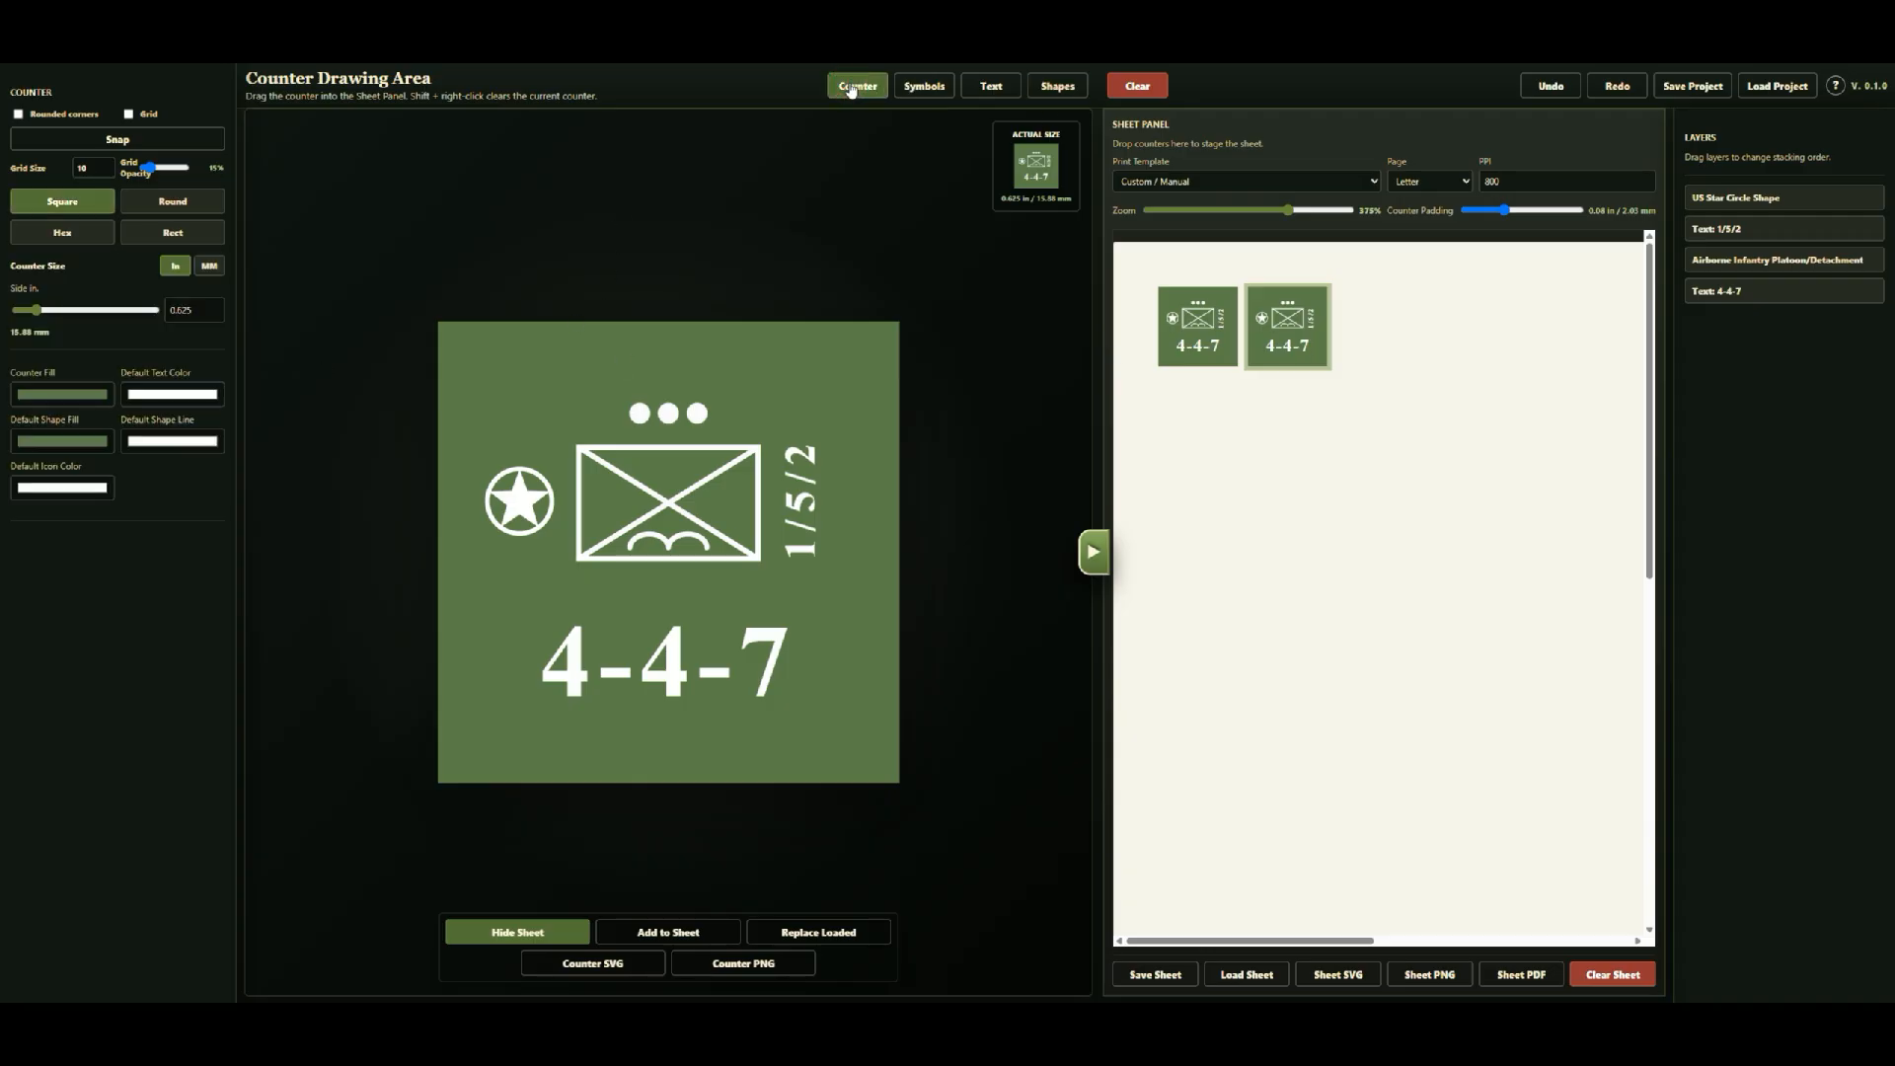
{"action": "left_click", "coordinate": [47, 397]}
{"action": "left_click_drag", "start_coordinate": [146, 526], "coordinate": [154, 526]}
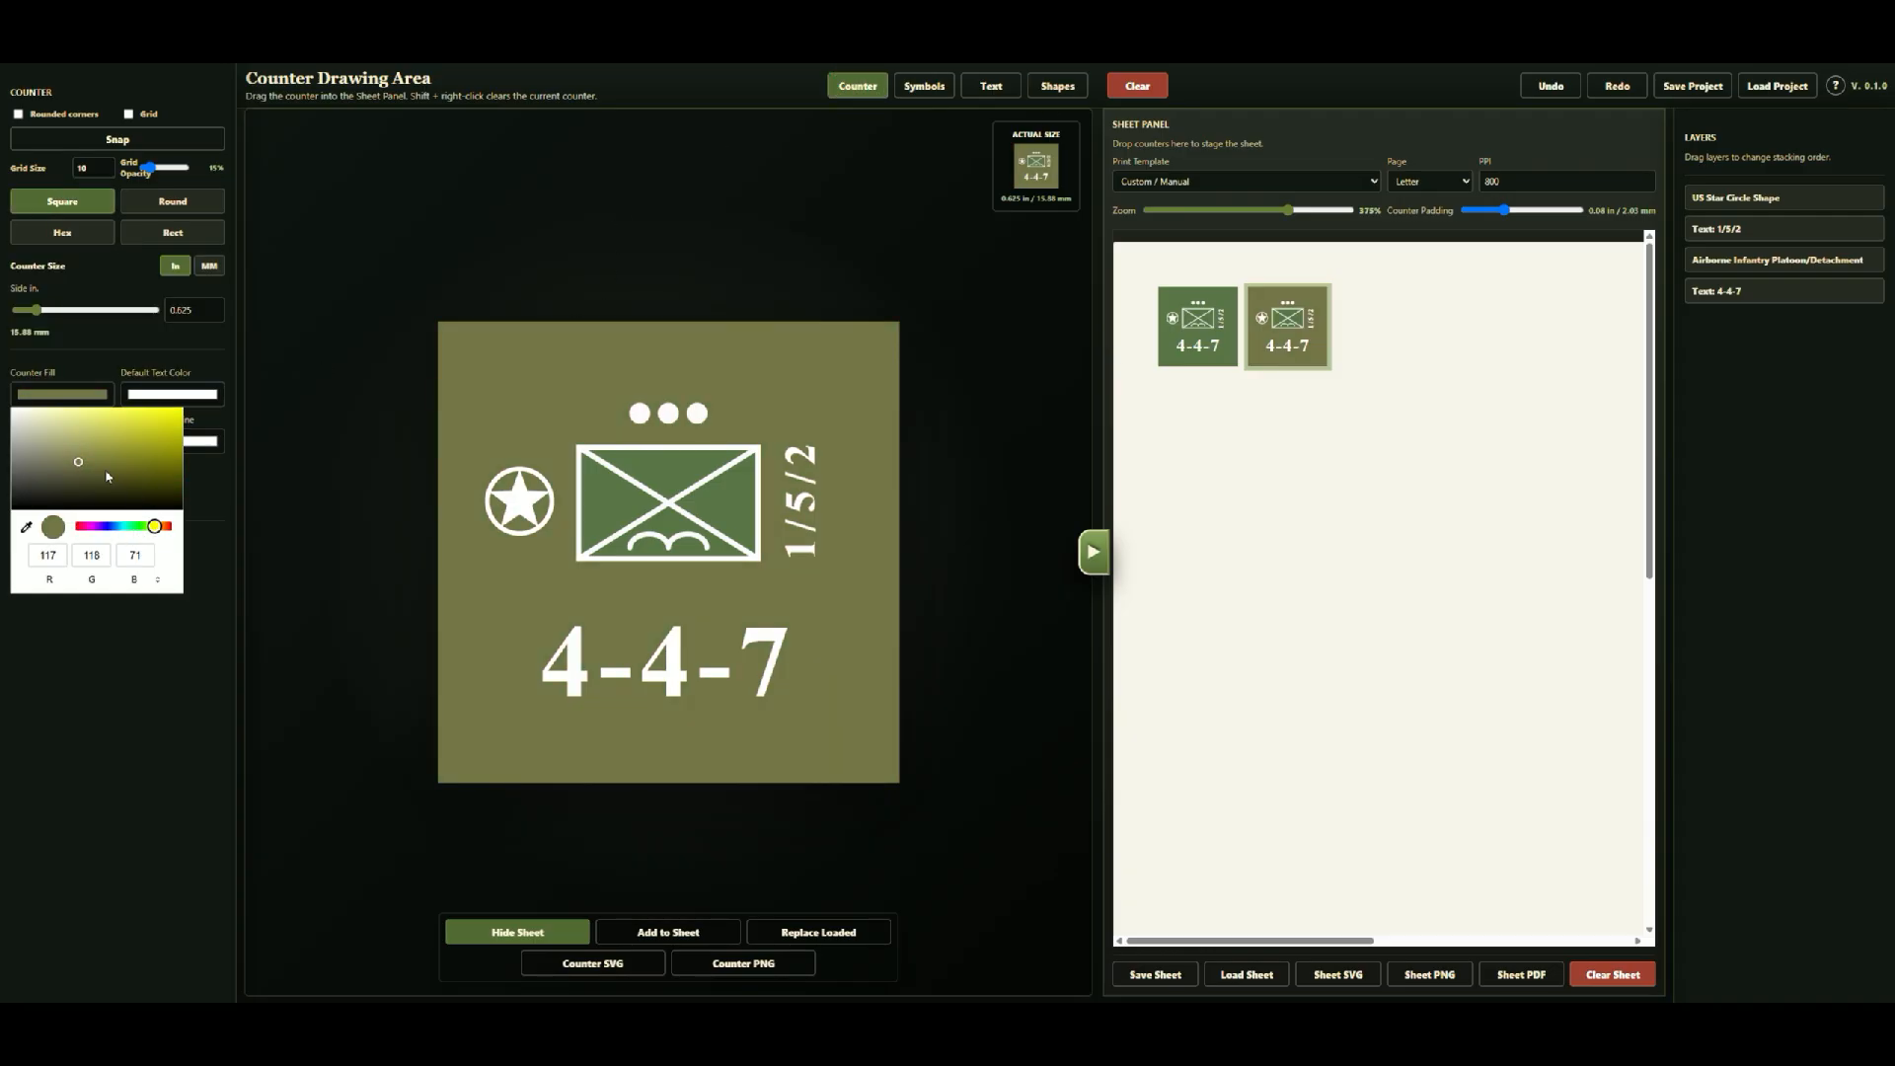
{"action": "mouse_move", "coordinate": [103, 468]}
{"action": "left_mouse_down"}
{"action": "mouse_move", "coordinate": [85, 449]}
{"action": "mouse_move", "coordinate": [132, 438]}
{"action": "mouse_move", "coordinate": [131, 462]}
{"action": "mouse_move", "coordinate": [110, 449]}
{"action": "mouse_move", "coordinate": [124, 440]}
{"action": "left_mouse_up"}
{"action": "left_click_drag", "start_coordinate": [155, 526], "coordinate": [163, 526]}
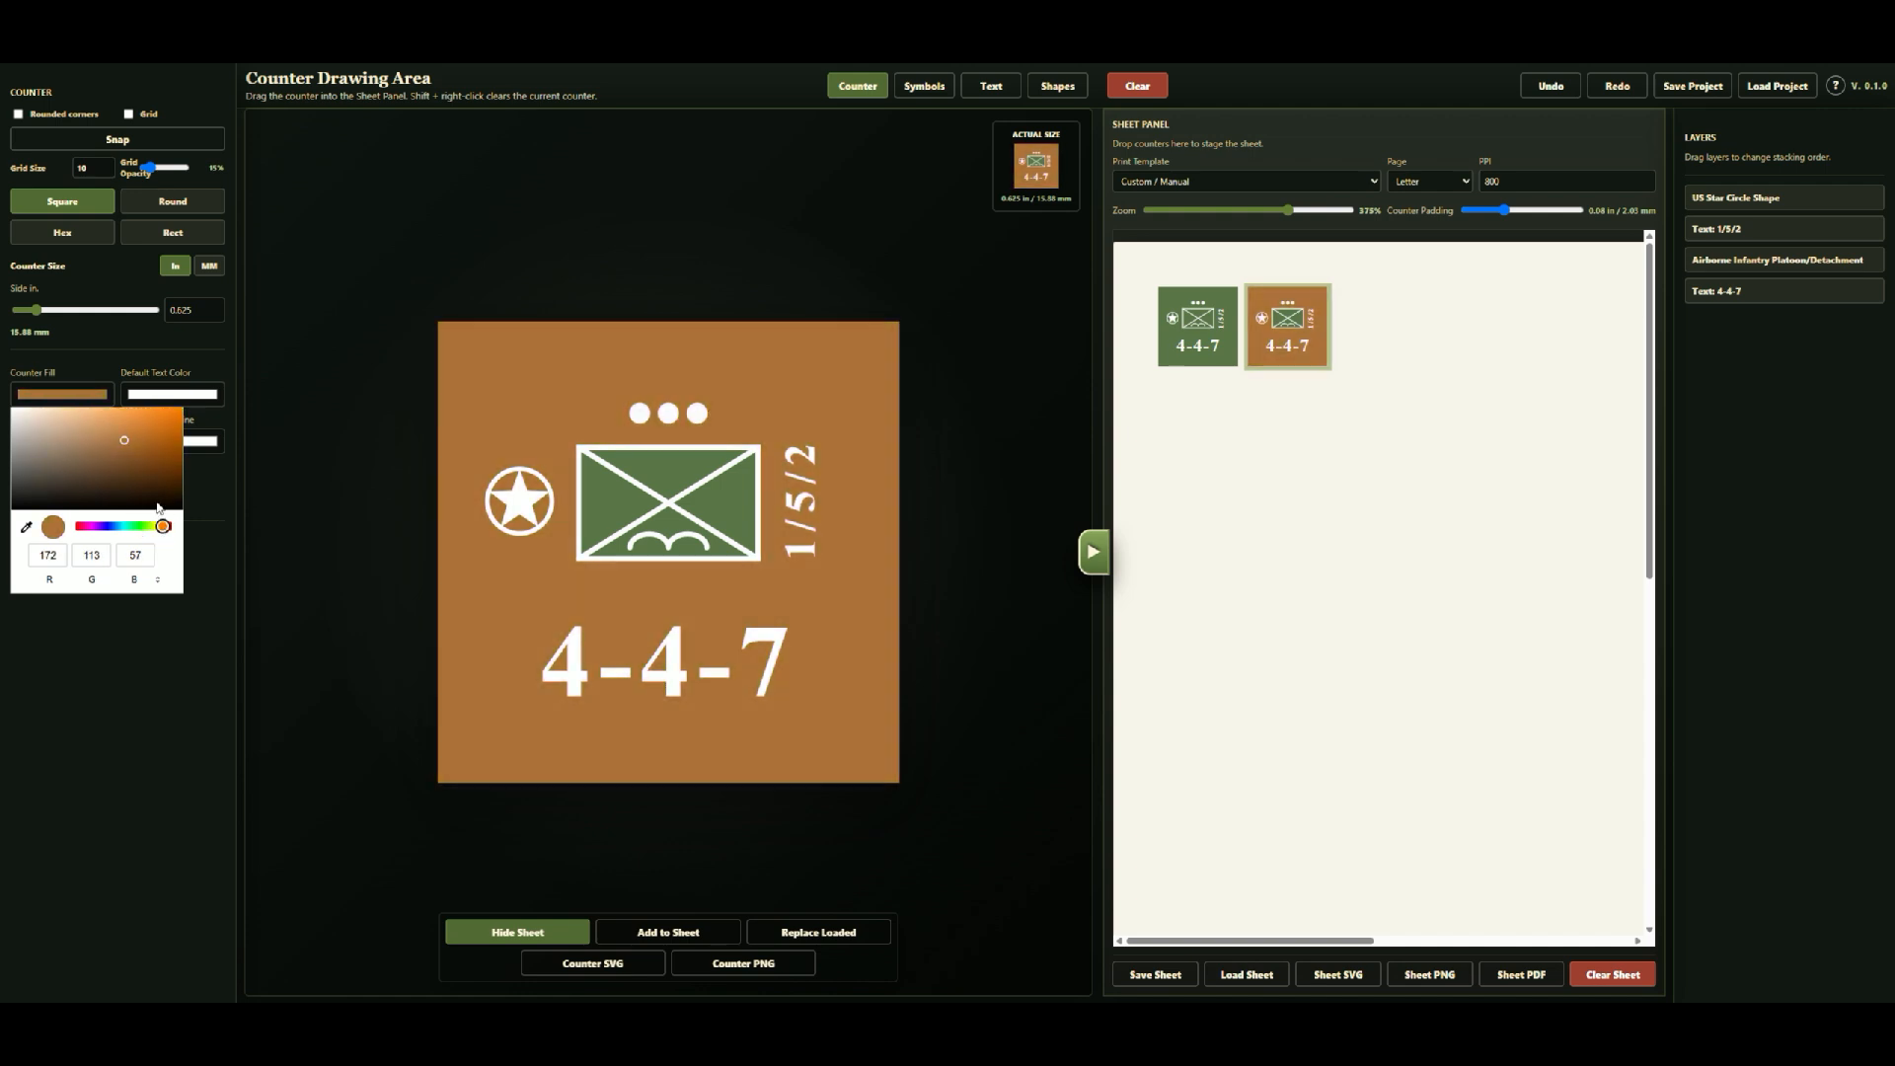
{"action": "left_click", "coordinate": [152, 701]}
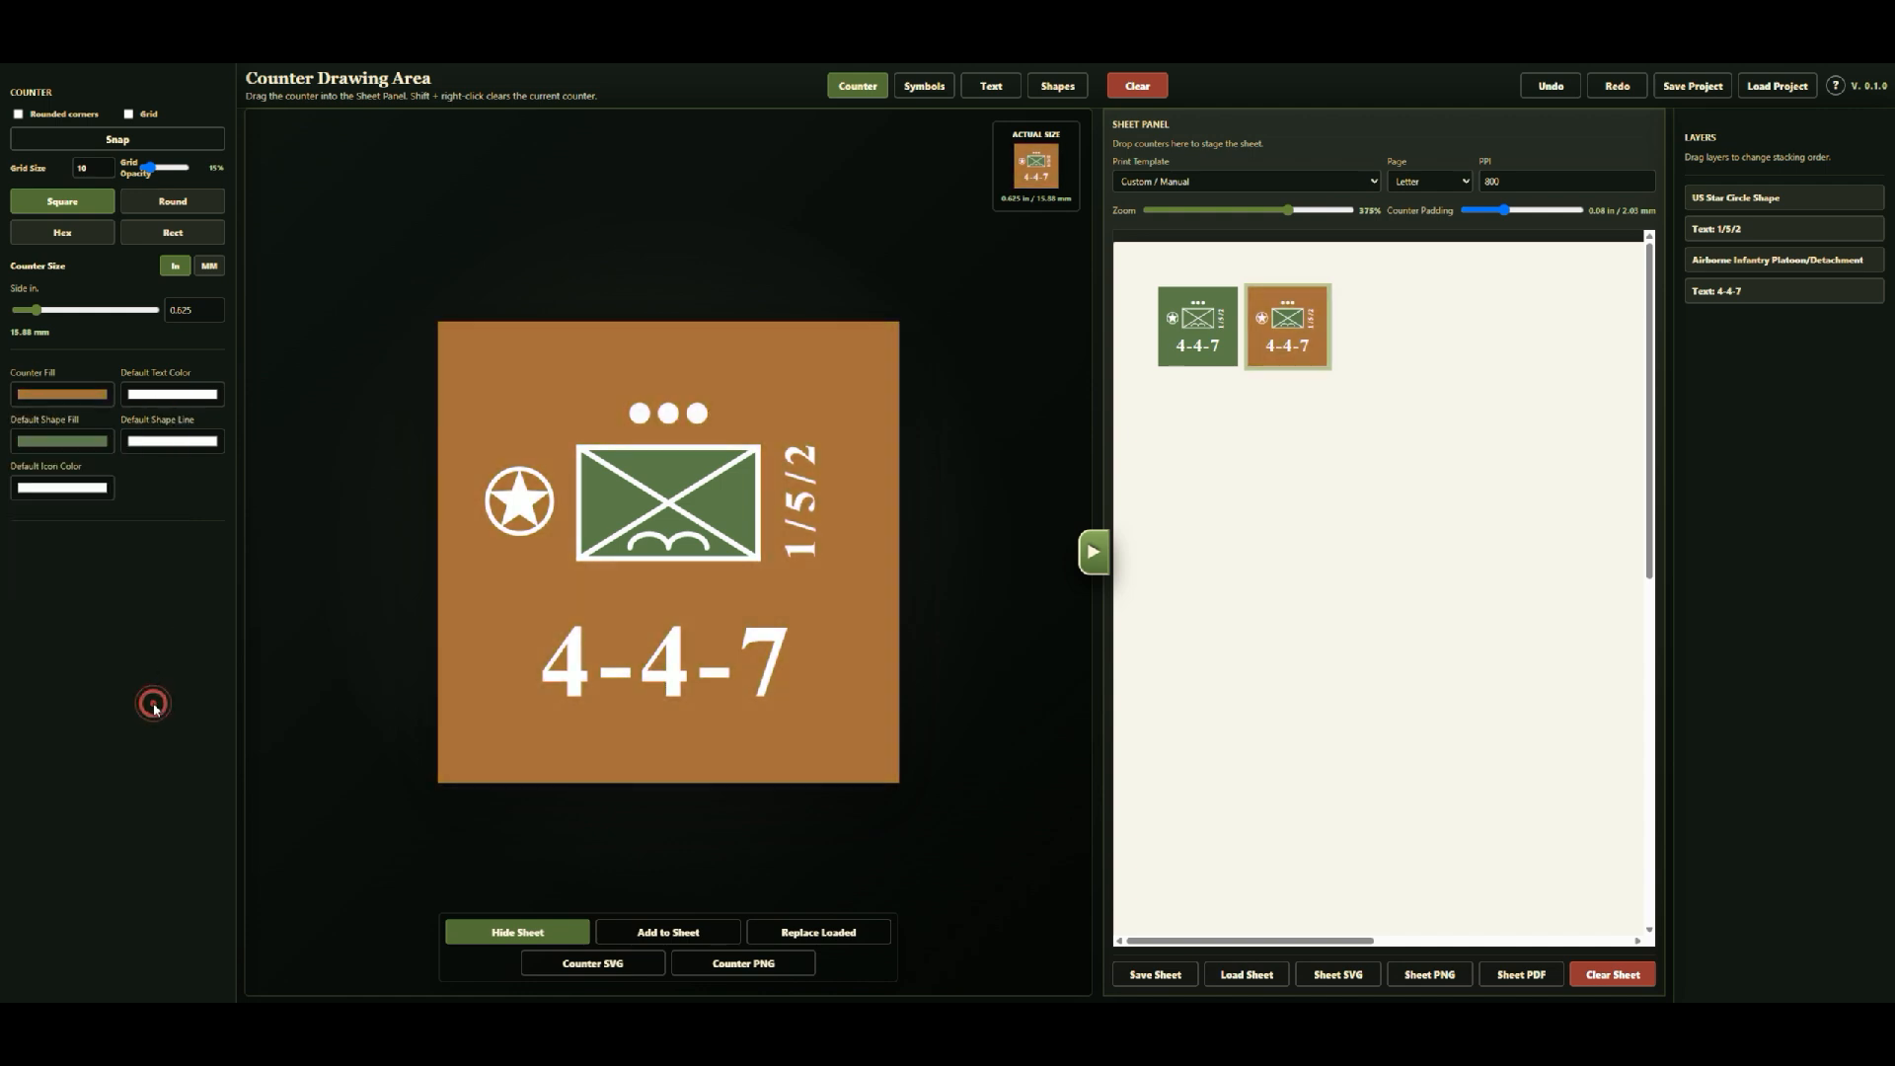
{"action": "left_click", "coordinate": [1252, 483]}
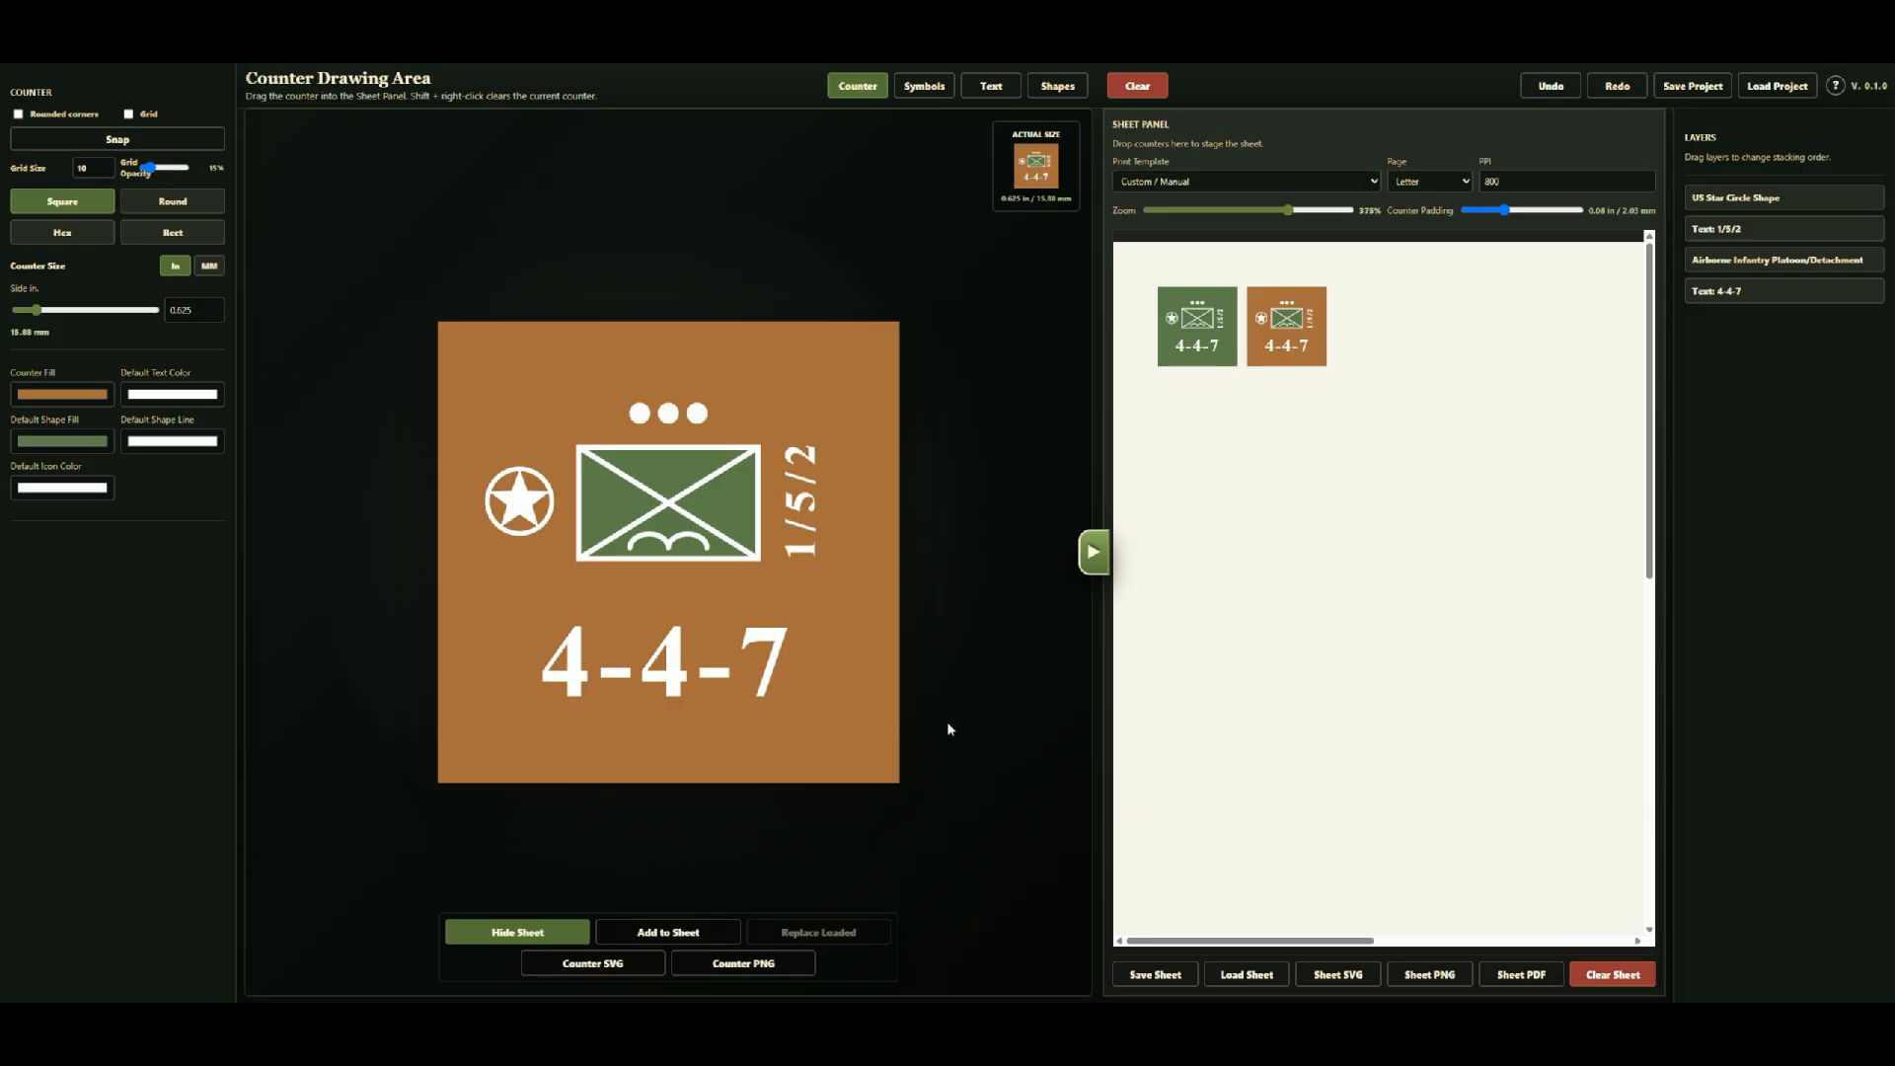
Step: Add three more copies of the orange-brown counter to the sheet and clear the sheet selection
{"action": "left_click", "coordinate": [1281, 361]}
{"action": "left_click", "coordinate": [1161, 298]}
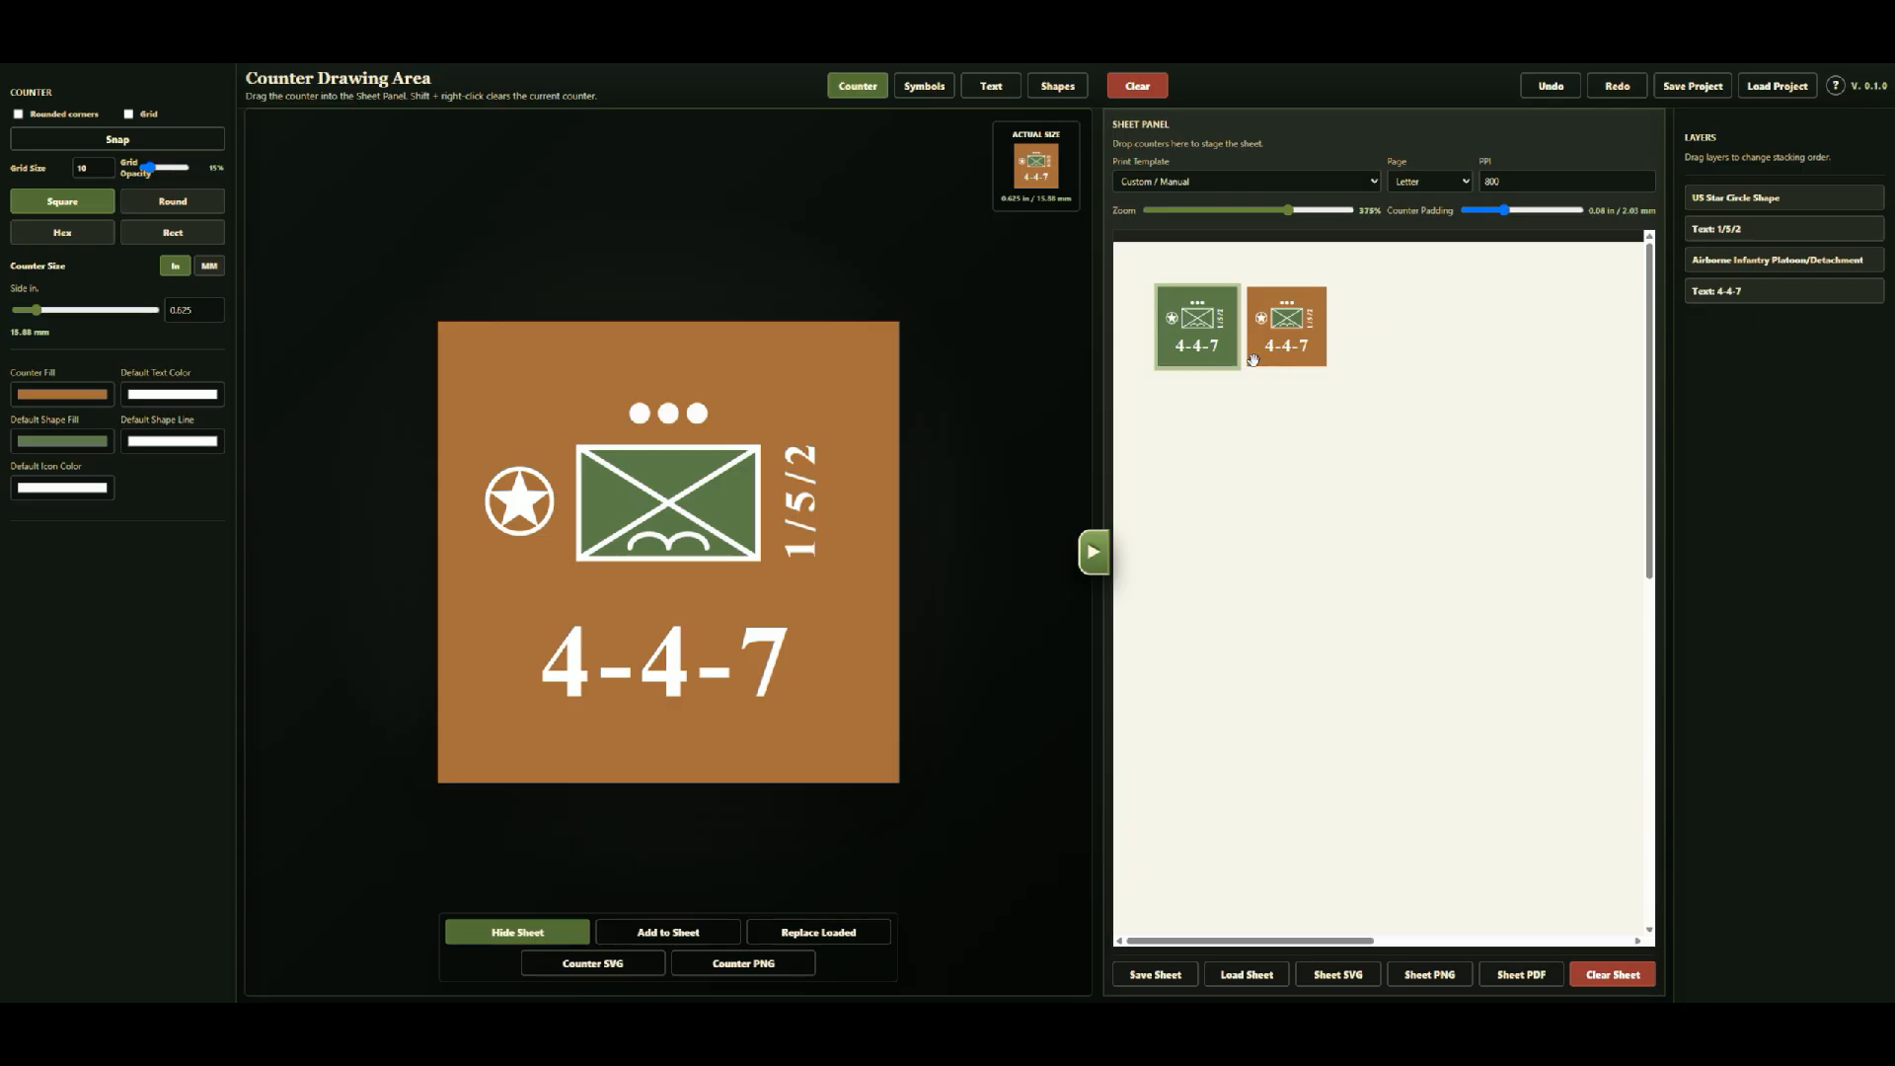
{"action": "left_click", "coordinate": [1310, 348]}
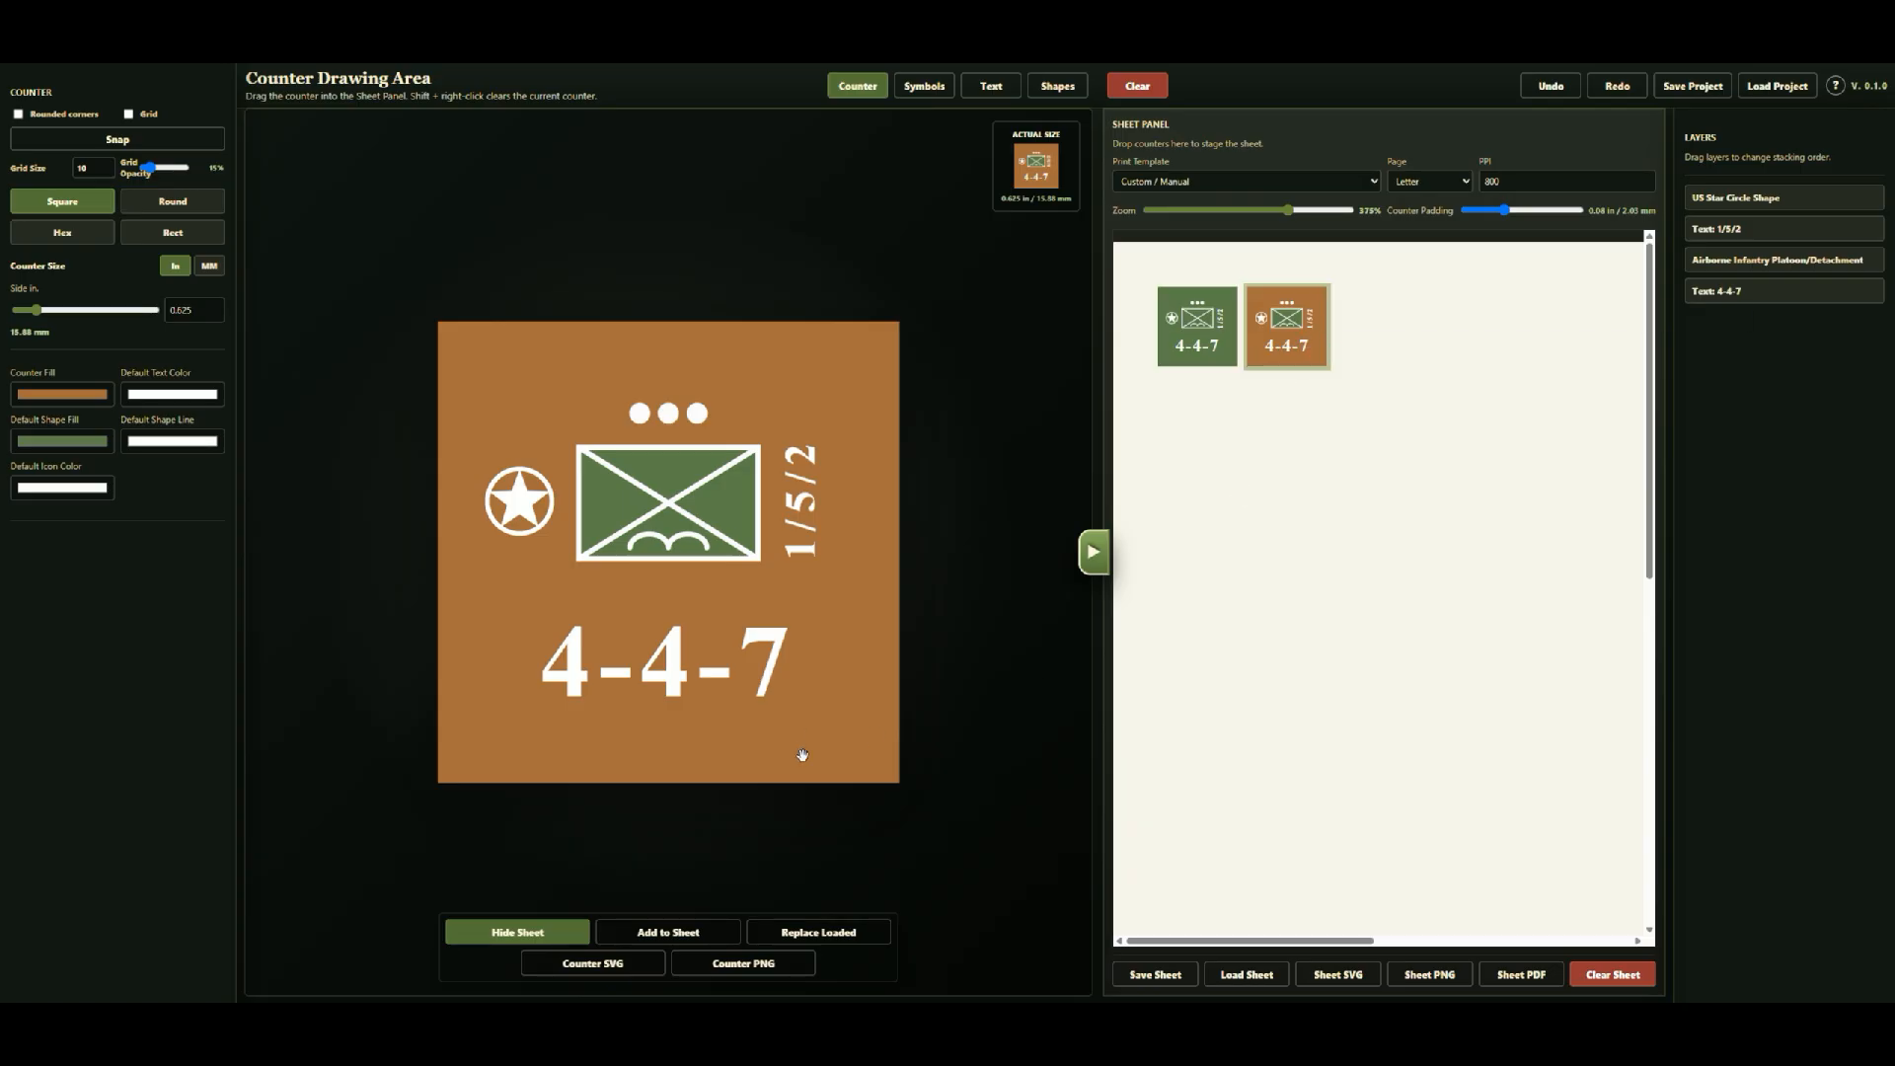
{"action": "left_click", "coordinate": [690, 940]}
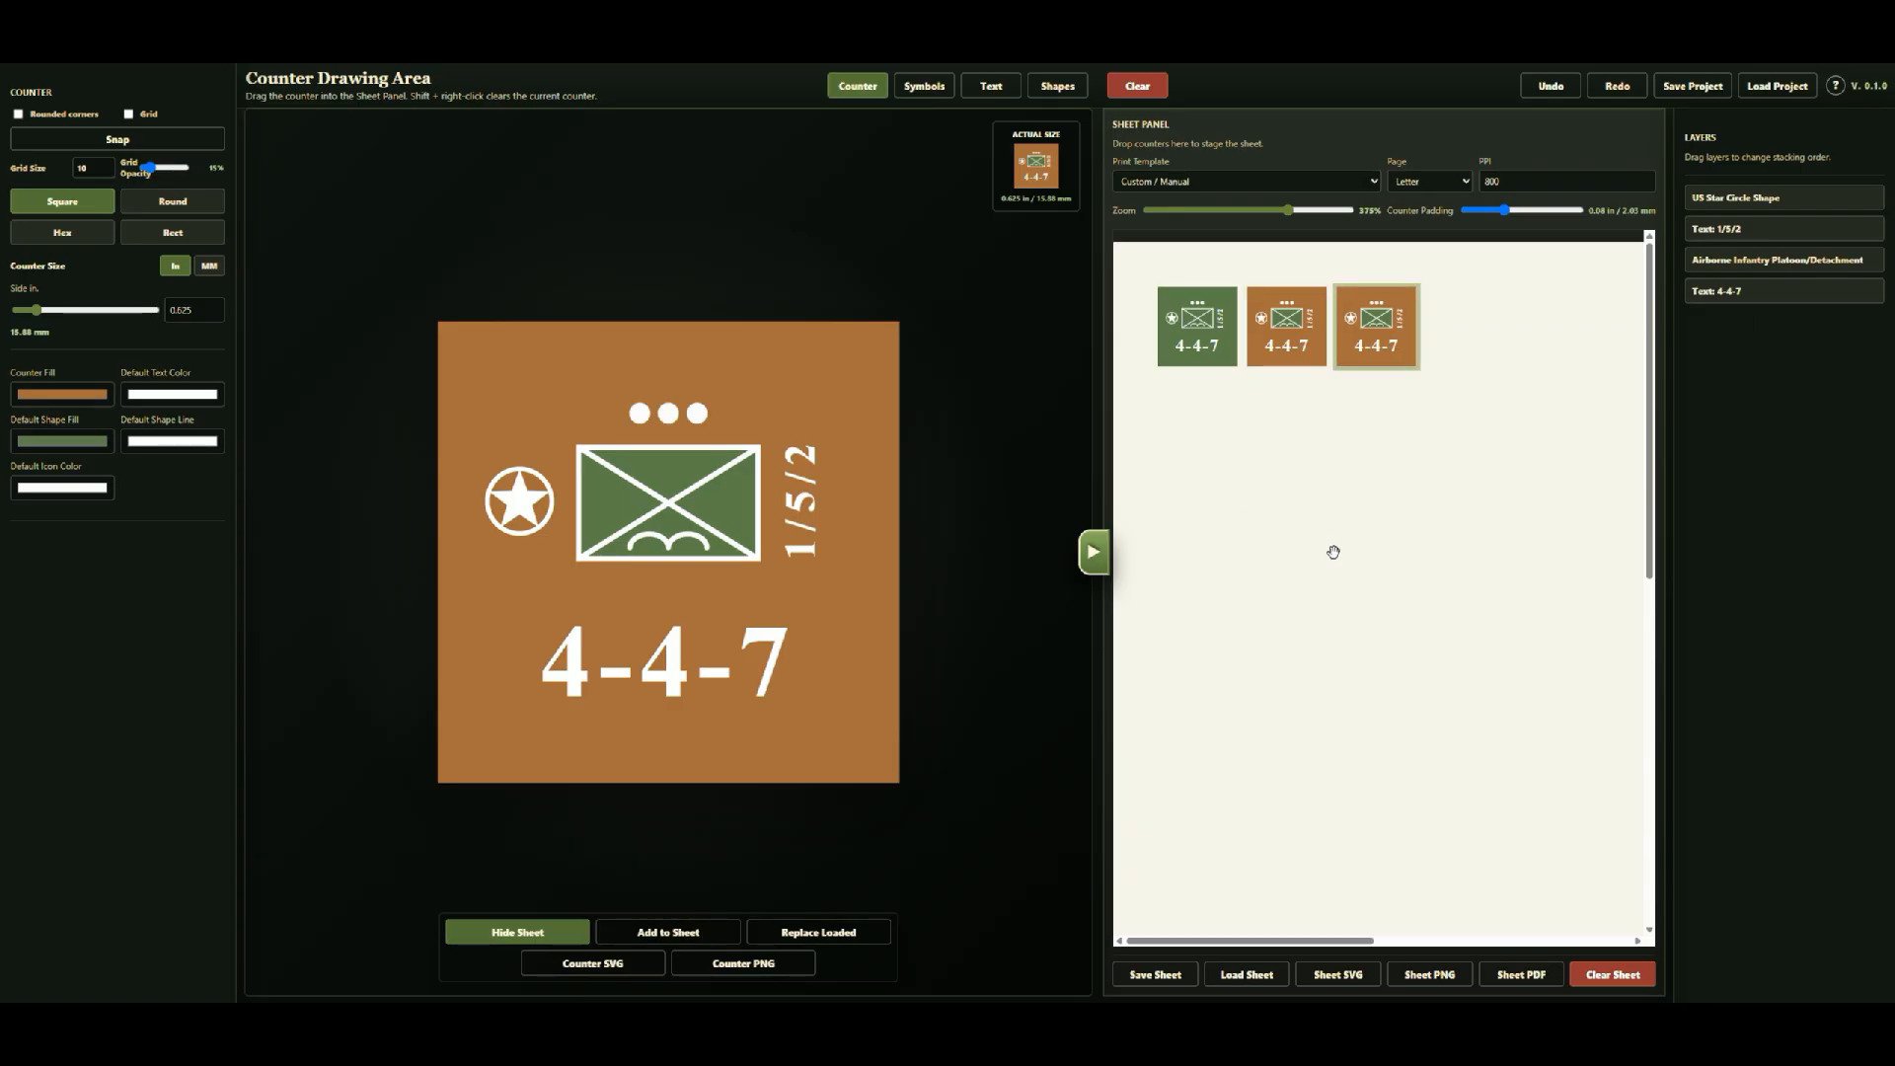
{"action": "left_click", "coordinate": [707, 937]}
{"action": "left_click", "coordinate": [682, 936]}
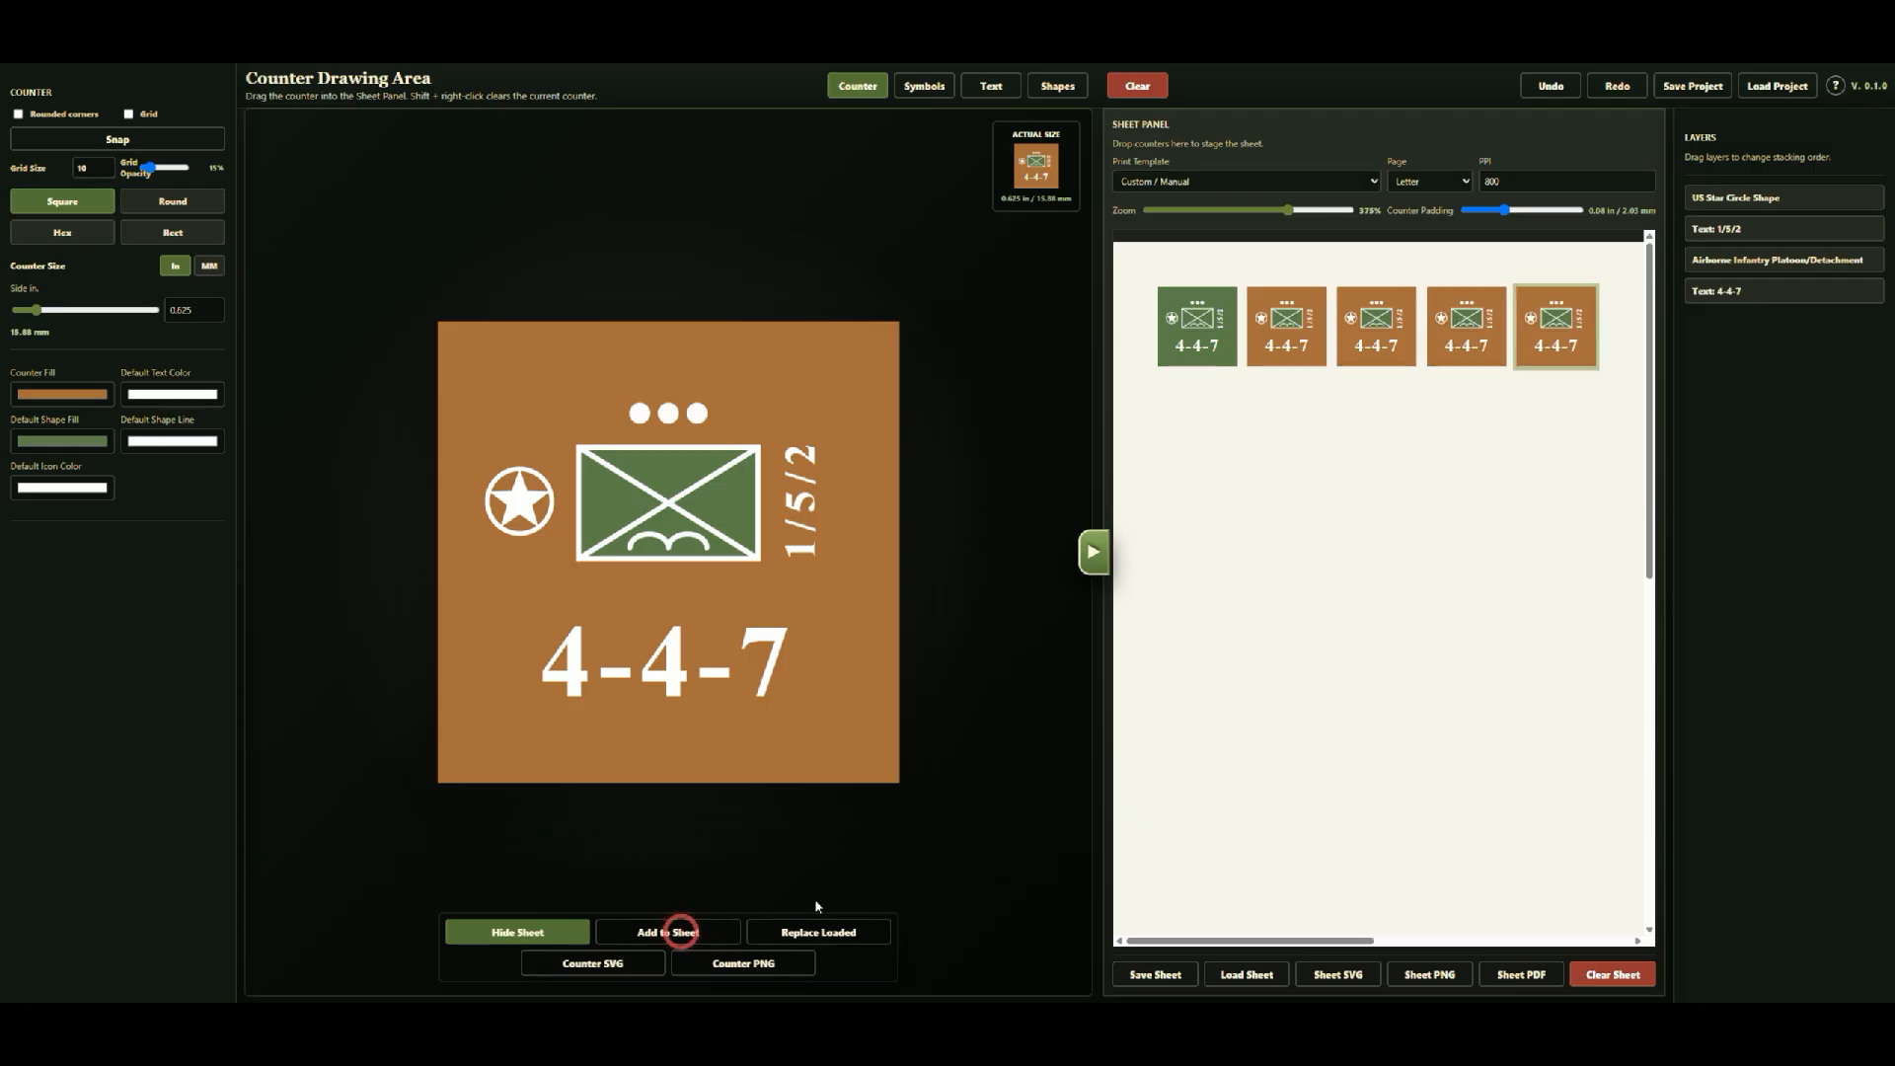
{"action": "left_click", "coordinate": [1444, 652]}
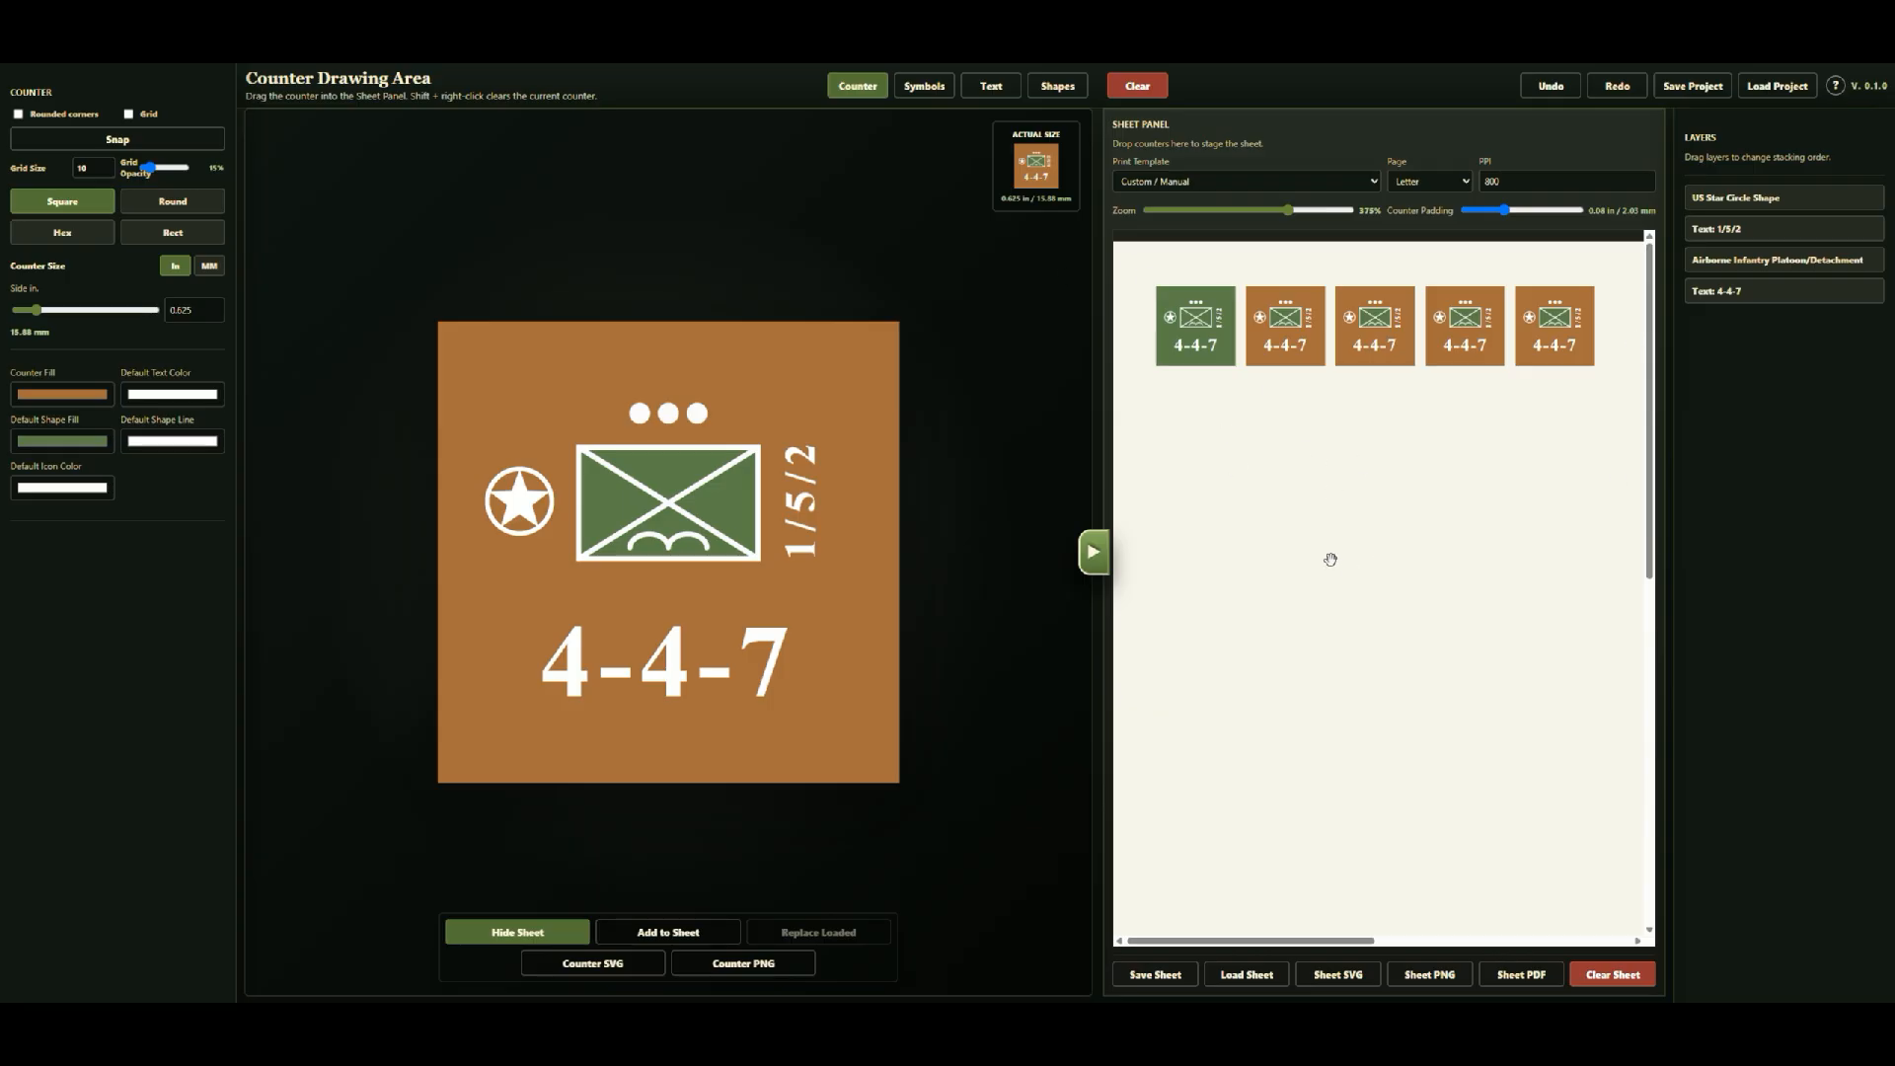
Step: Select the first four counters on the sheet together, set their fill to bright green, RGB 59, 172, 57, and deselect them
{"action": "left_click", "coordinate": [1200, 329]}
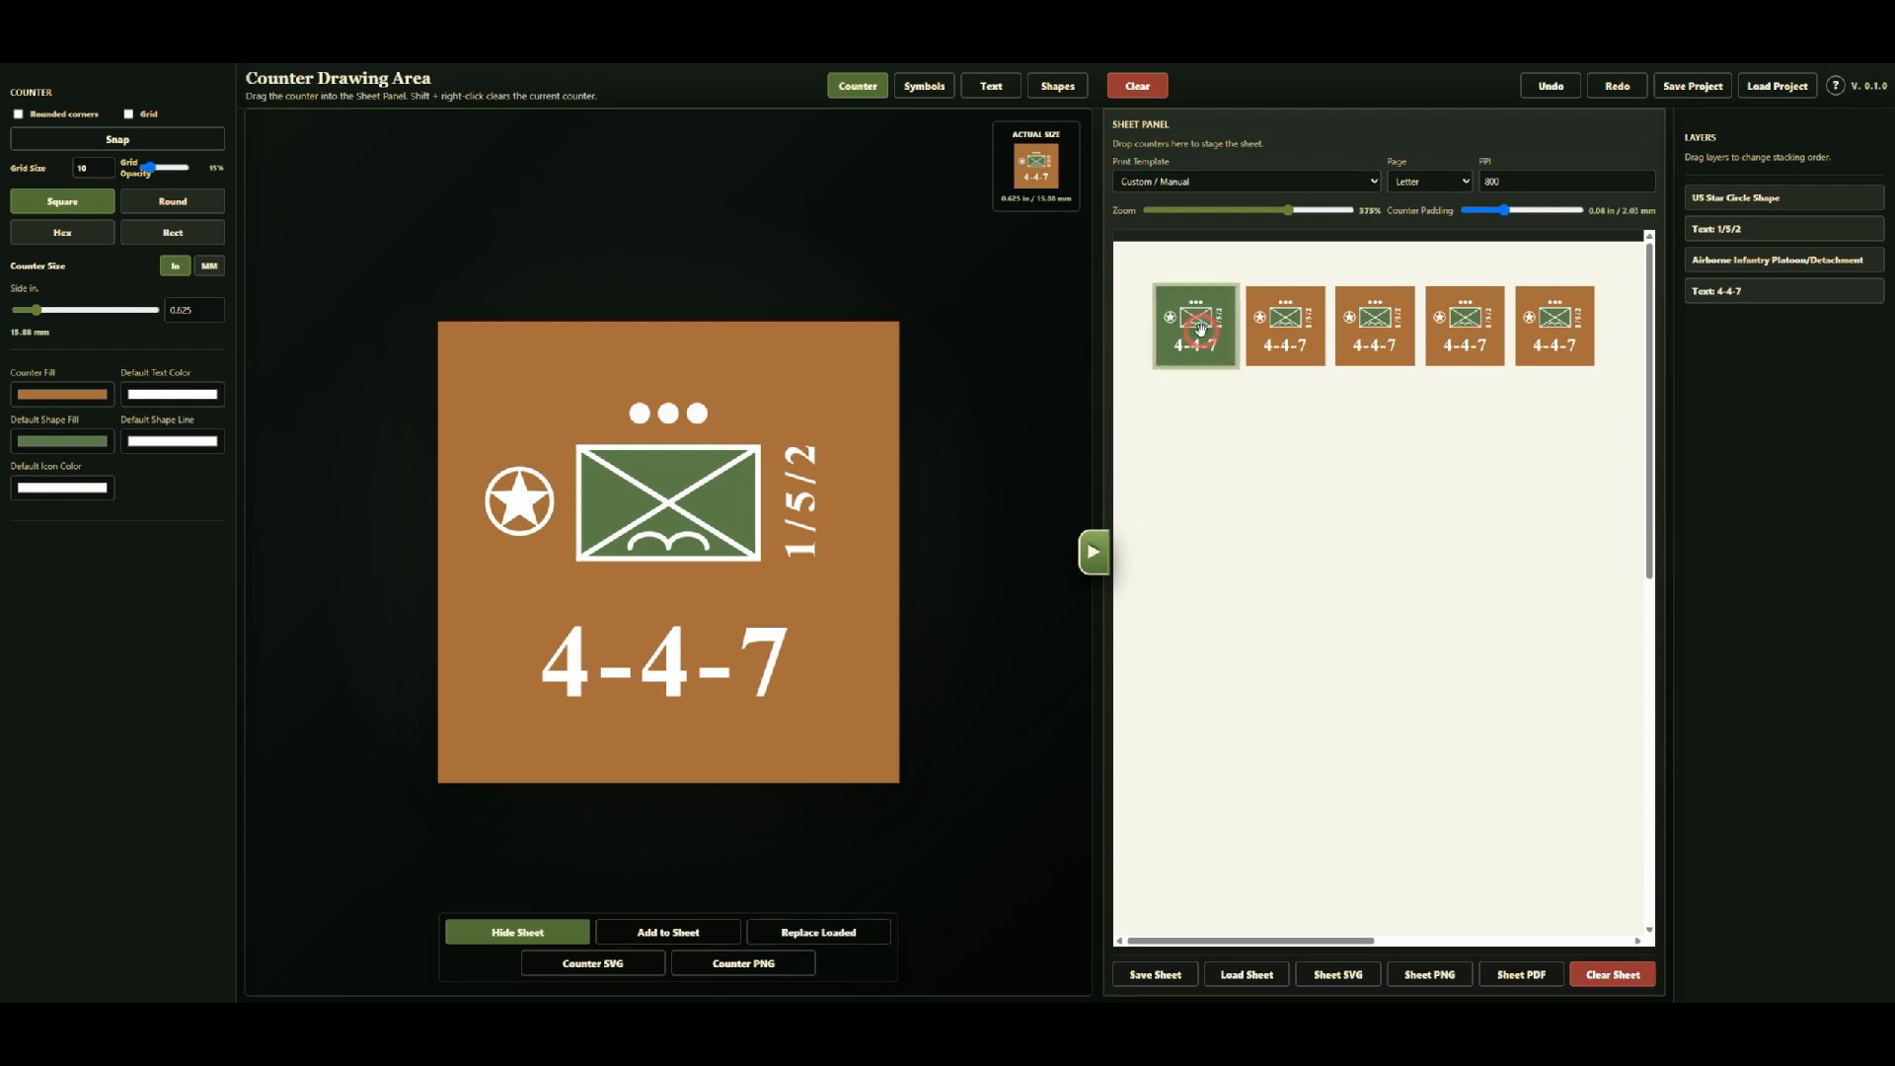
{"action": "left_click", "coordinate": [1284, 329]}
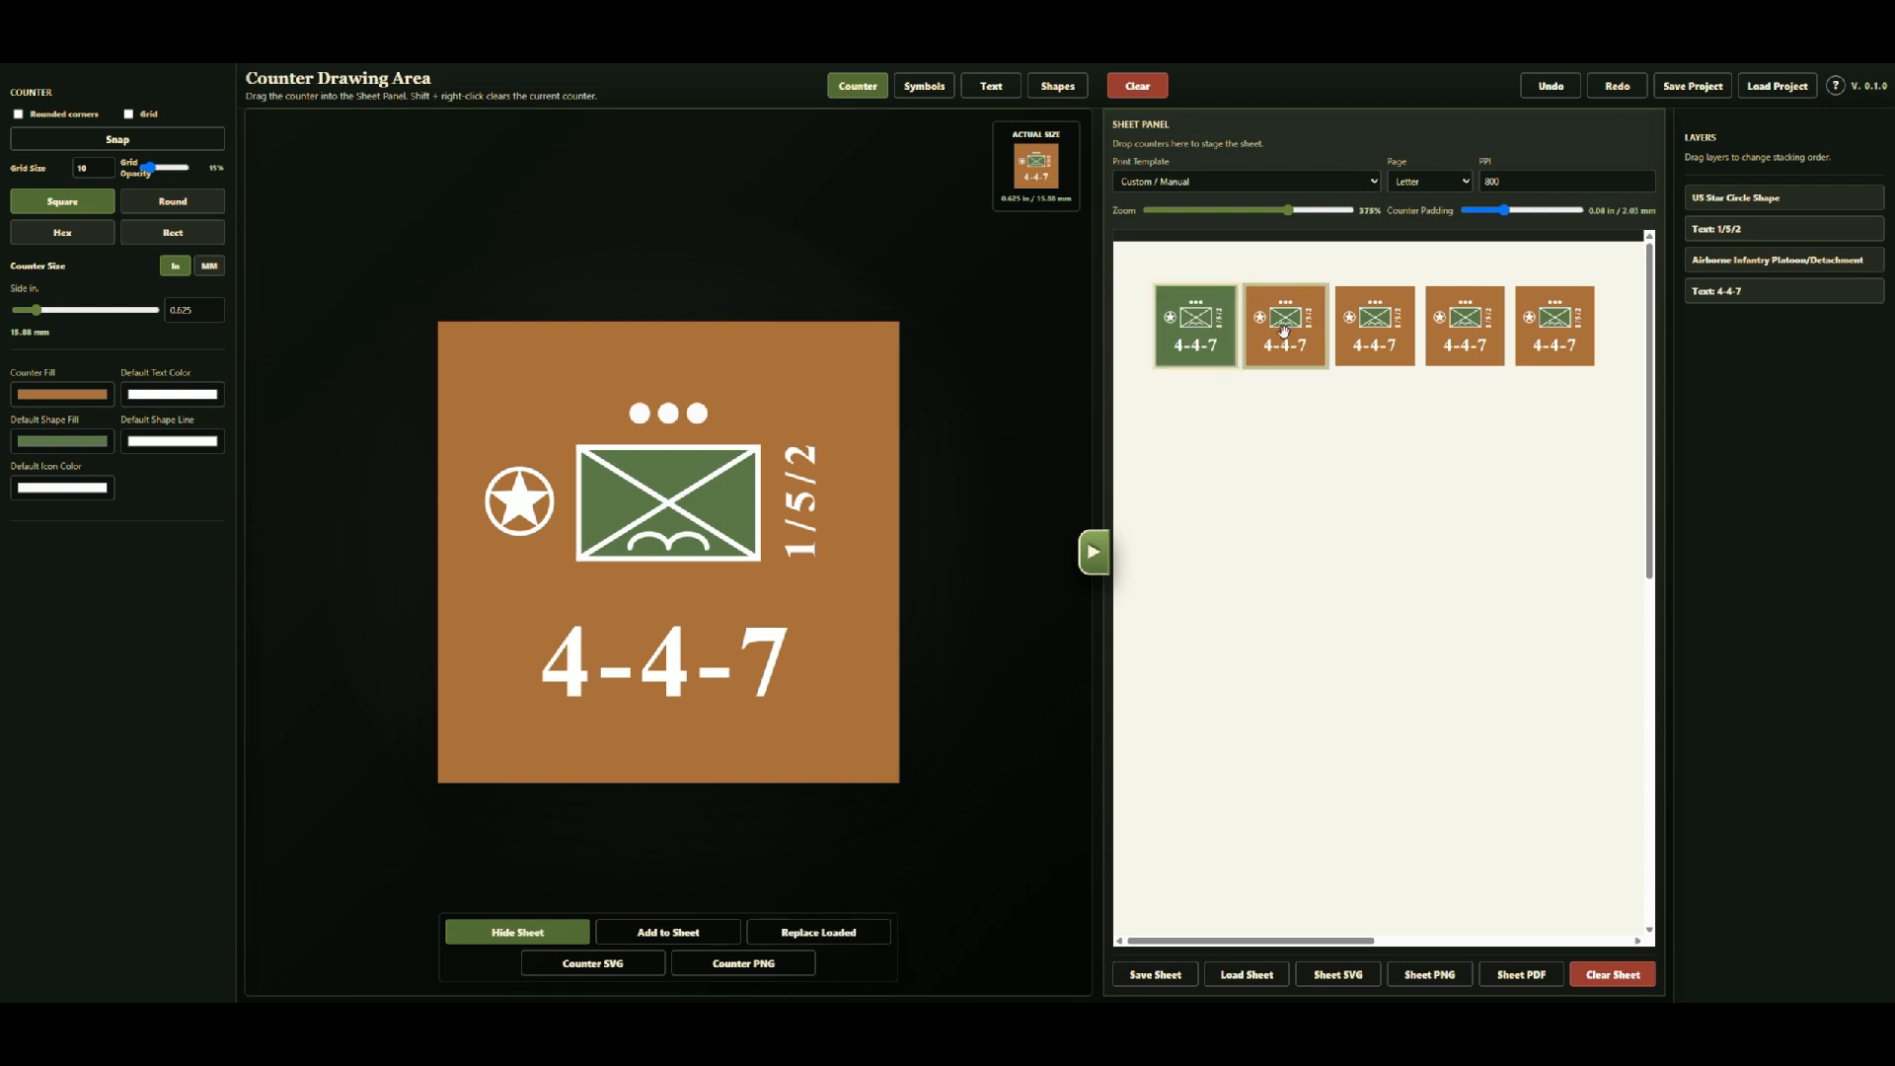
{"action": "left_click", "coordinate": [1374, 338]}
{"action": "left_click", "coordinate": [1470, 343]}
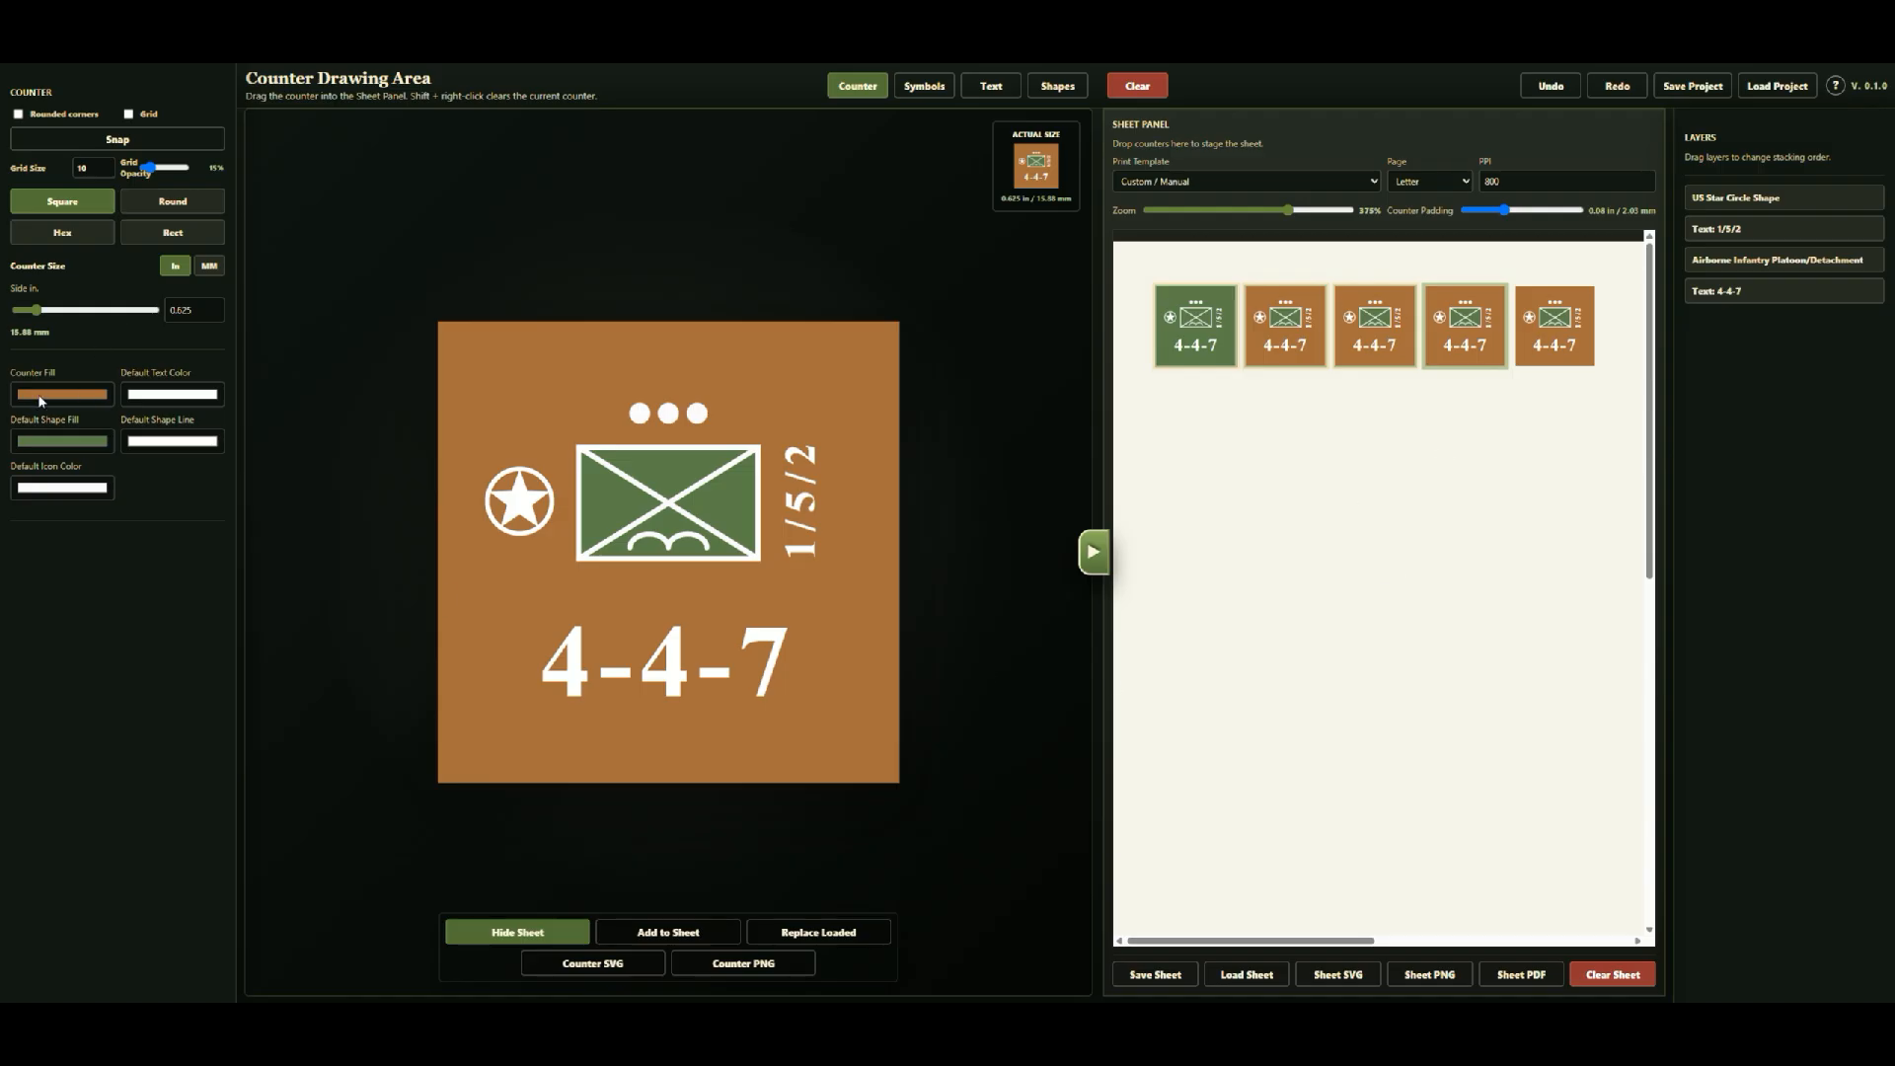
{"action": "left_click", "coordinate": [42, 397]}
{"action": "left_click", "coordinate": [140, 528]}
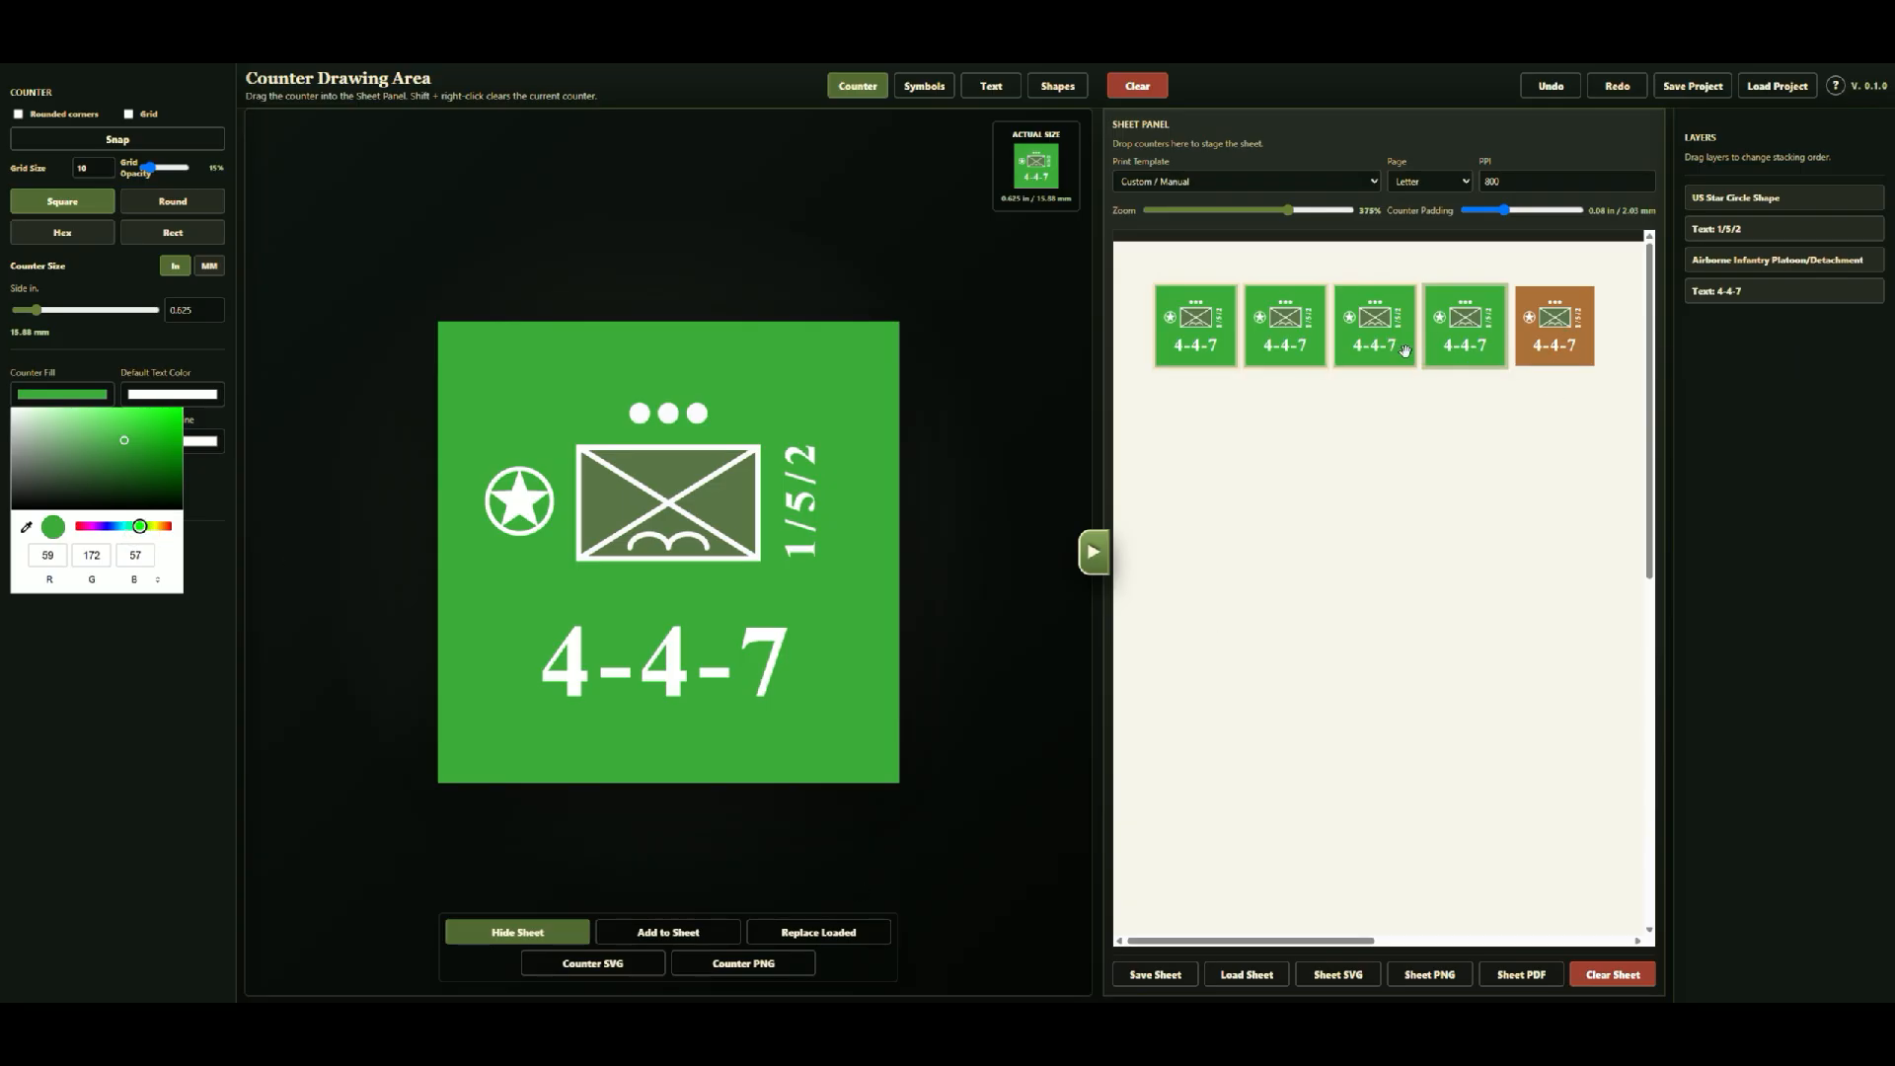
{"action": "left_click", "coordinate": [744, 832]}
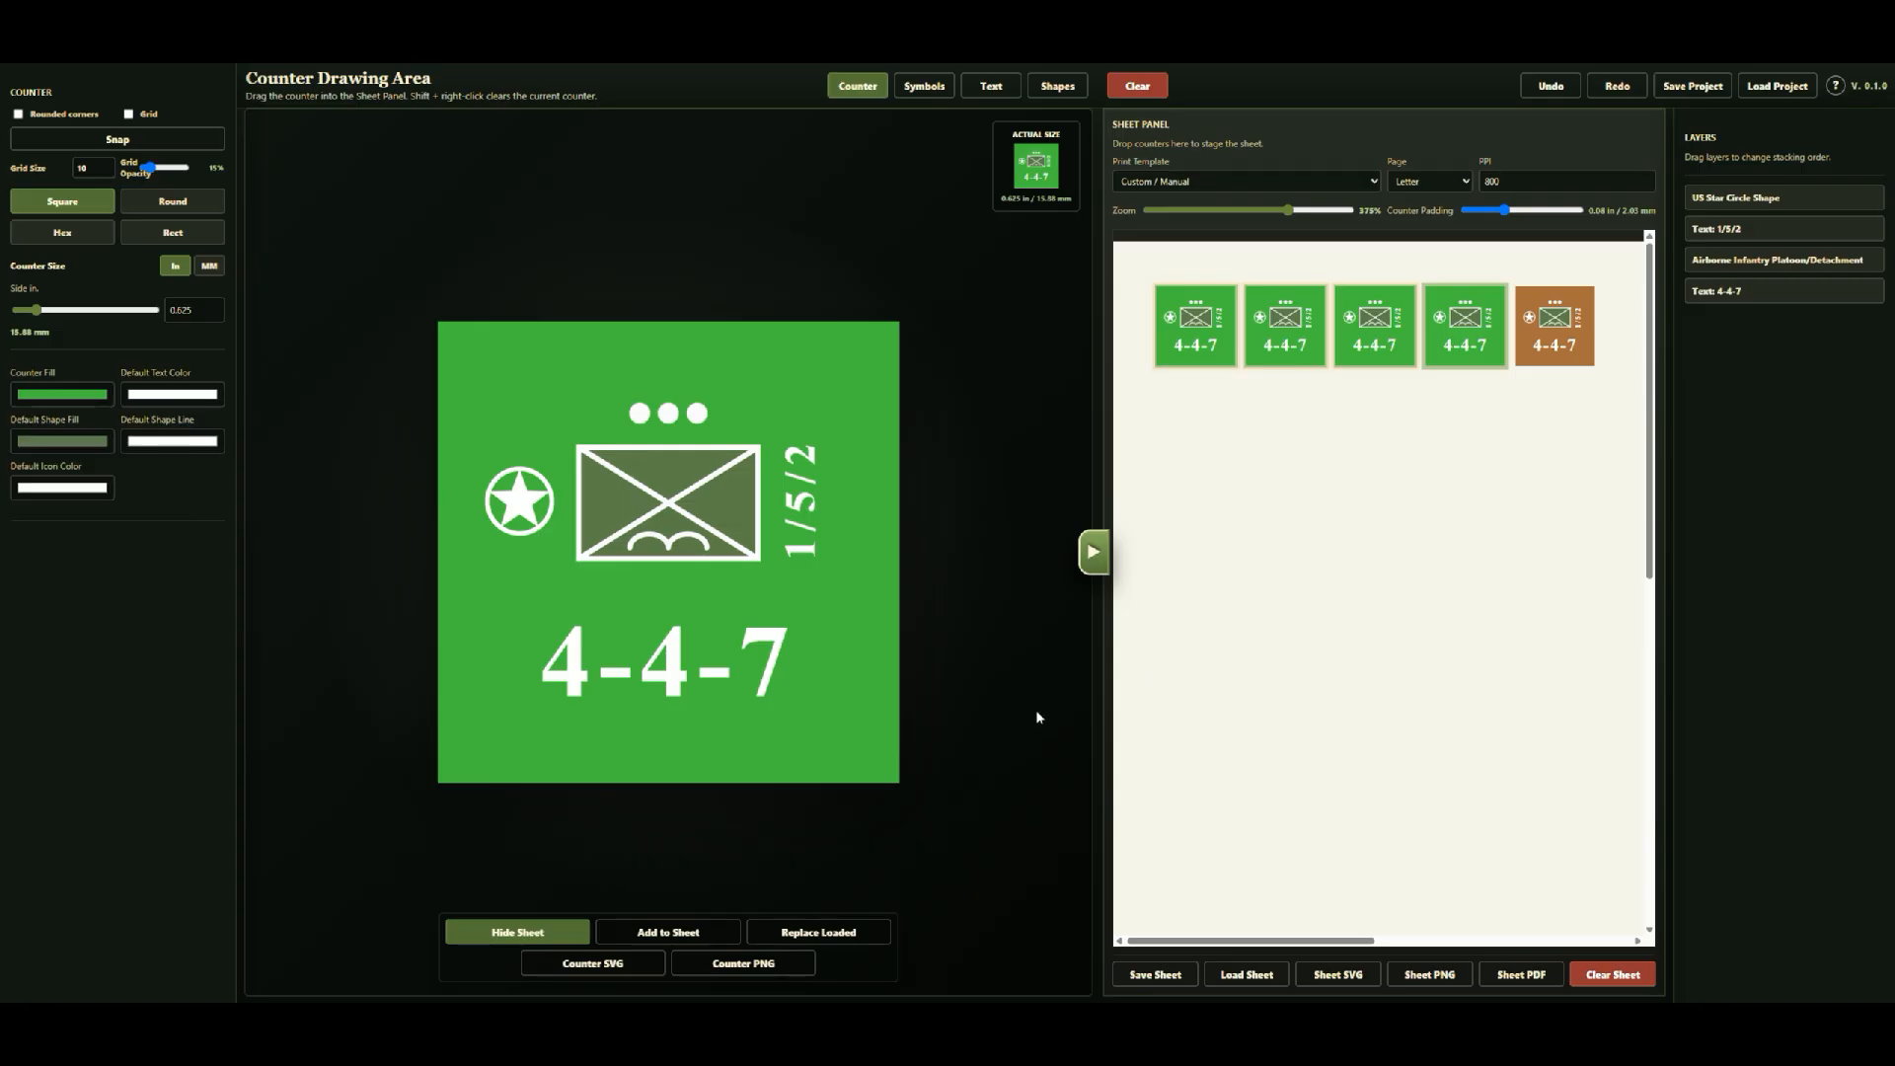
{"action": "left_click", "coordinate": [1362, 602]}
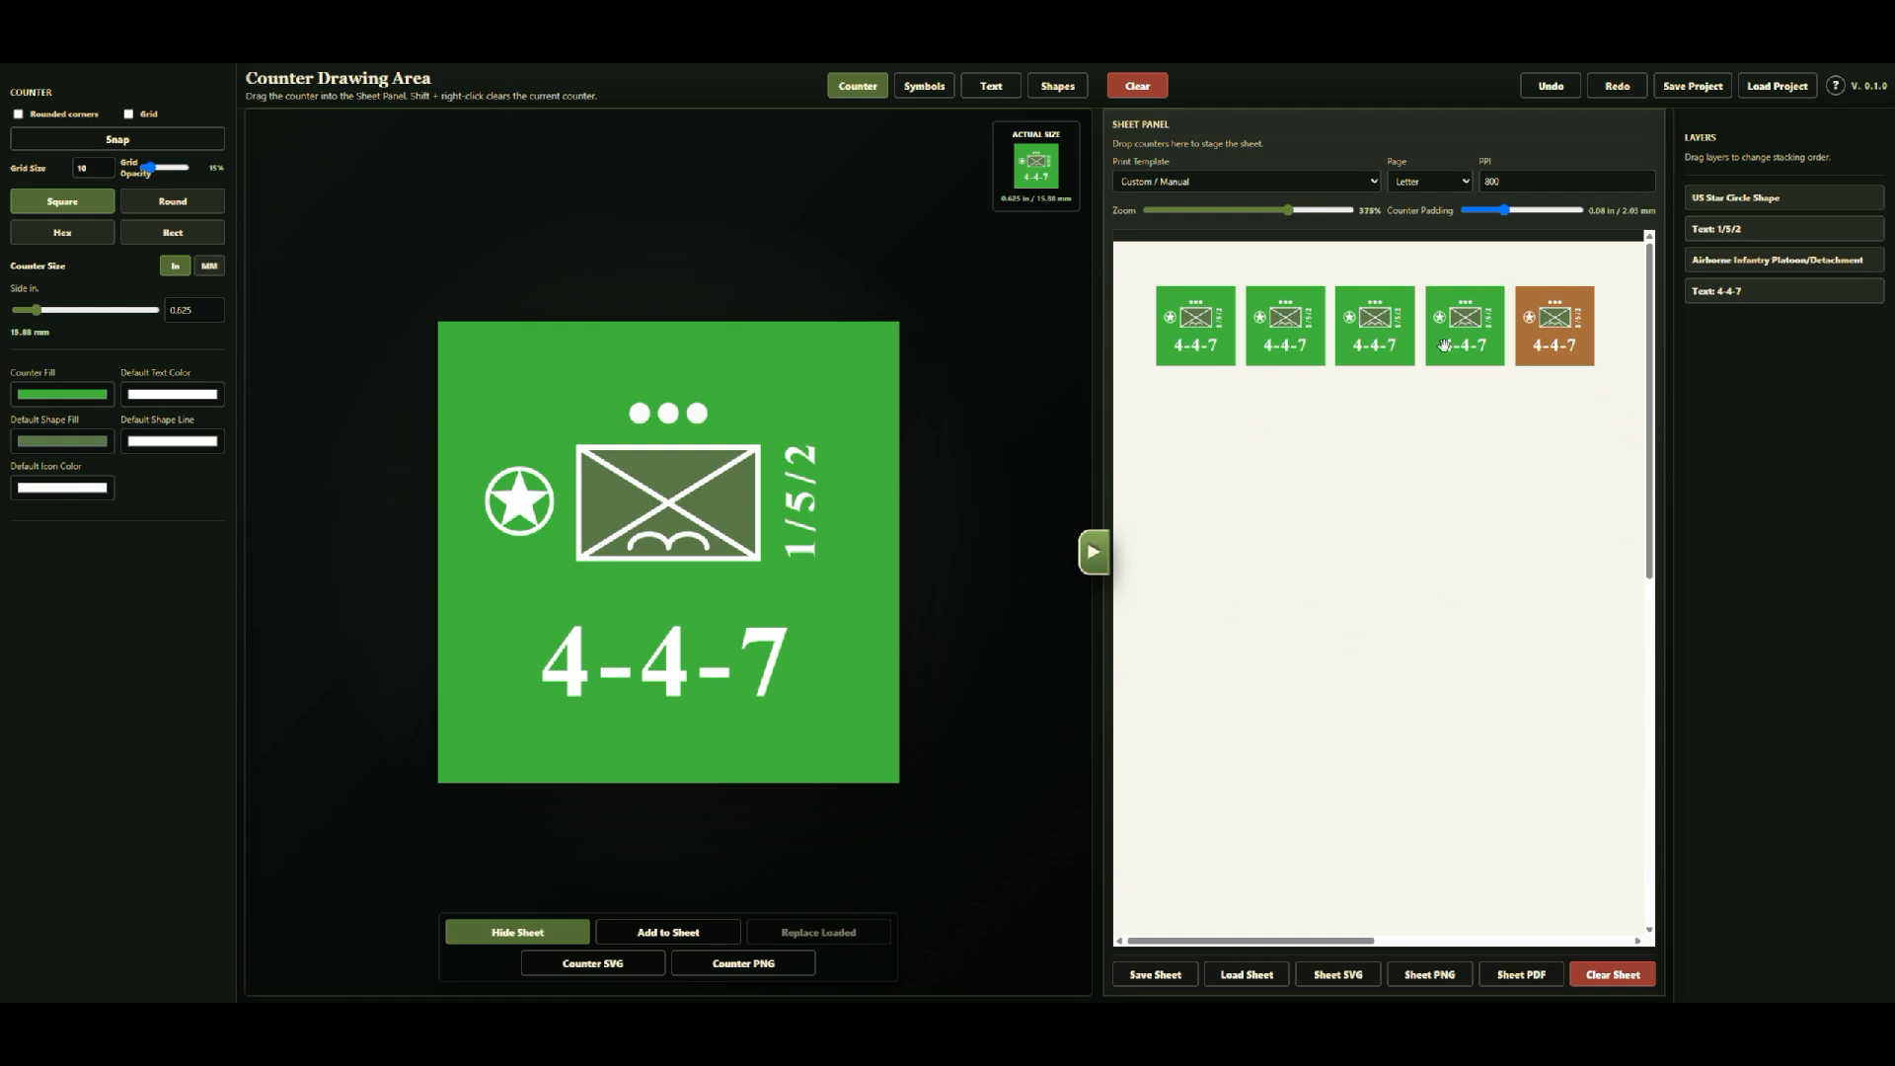
Step: Load the orange-brown fifth counter from the sheet into the drawing area for editing
{"action": "left_click", "coordinate": [1560, 346]}
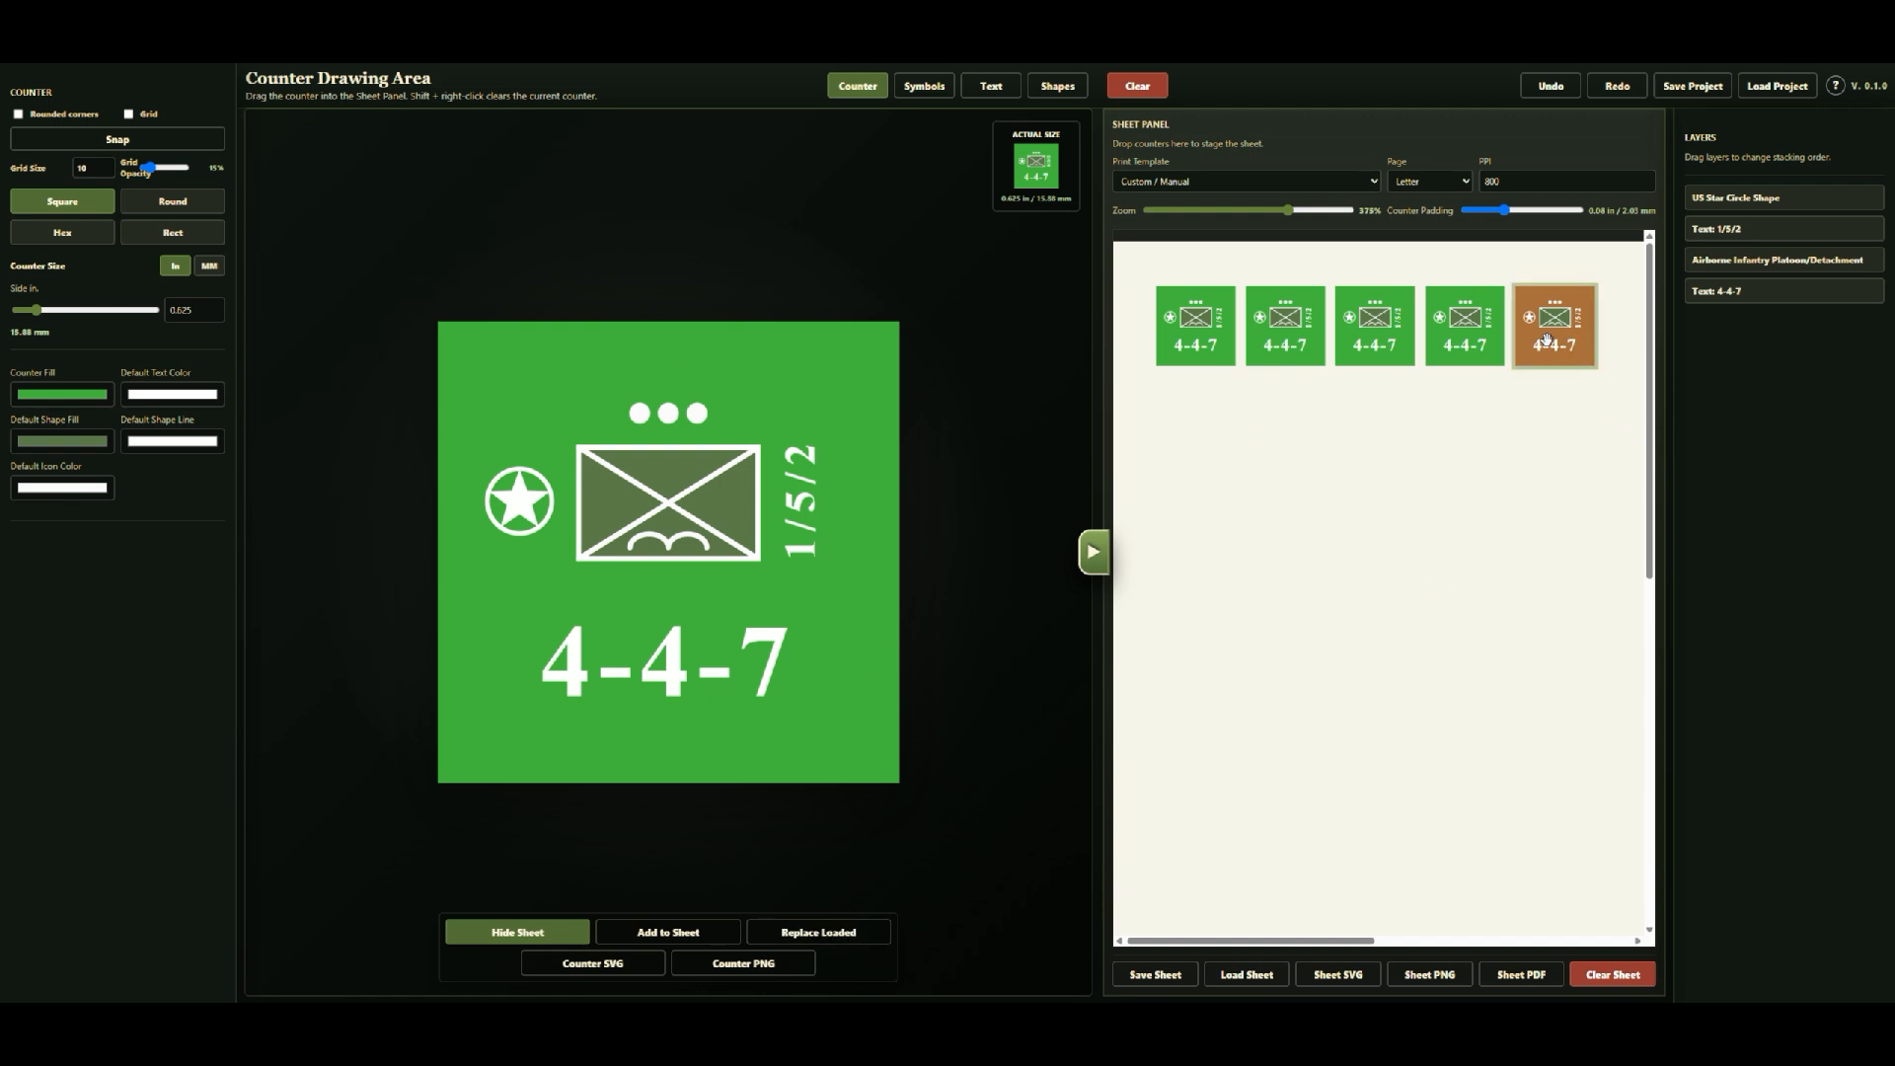
{"action": "left_click", "coordinate": [1548, 342]}
{"action": "mouse_move", "coordinate": [1550, 343]}
{"action": "left_mouse_down"}
{"action": "mouse_move", "coordinate": [981, 503]}
{"action": "mouse_move", "coordinate": [804, 523]}
{"action": "left_mouse_up"}
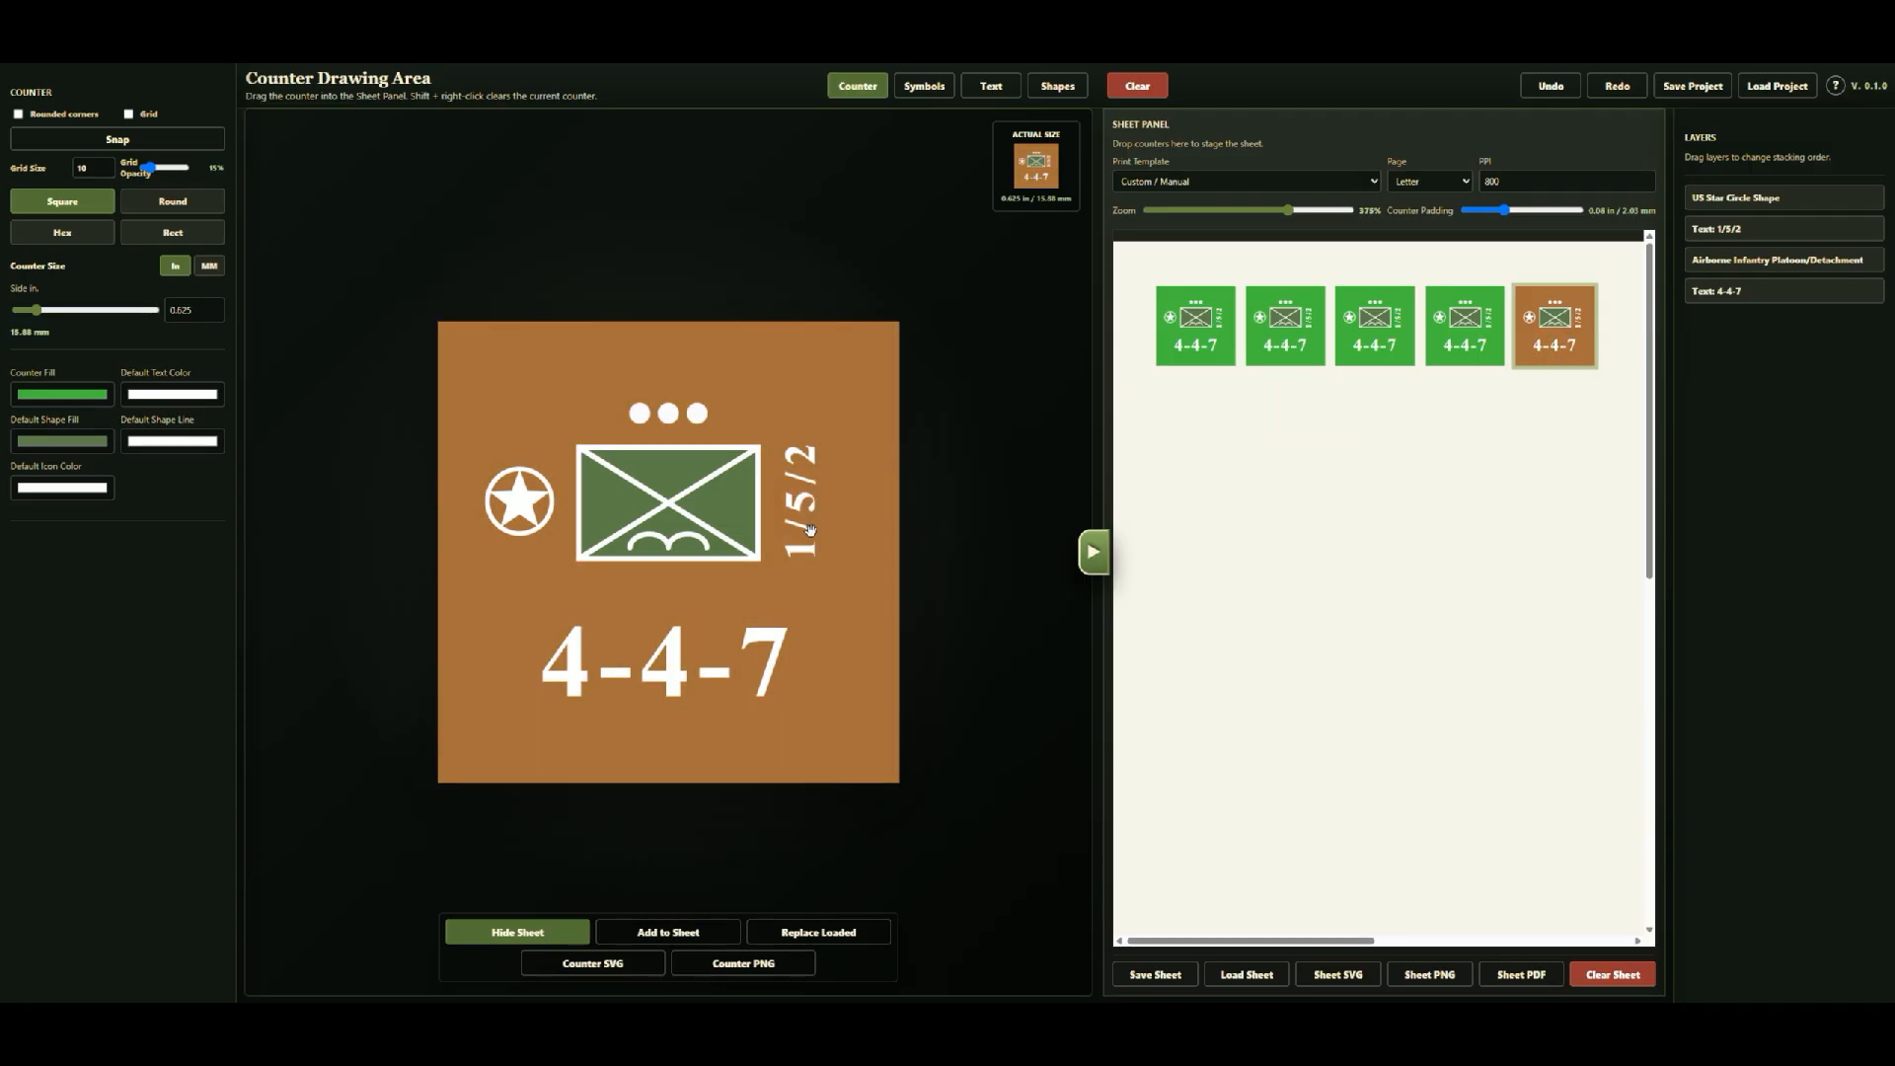